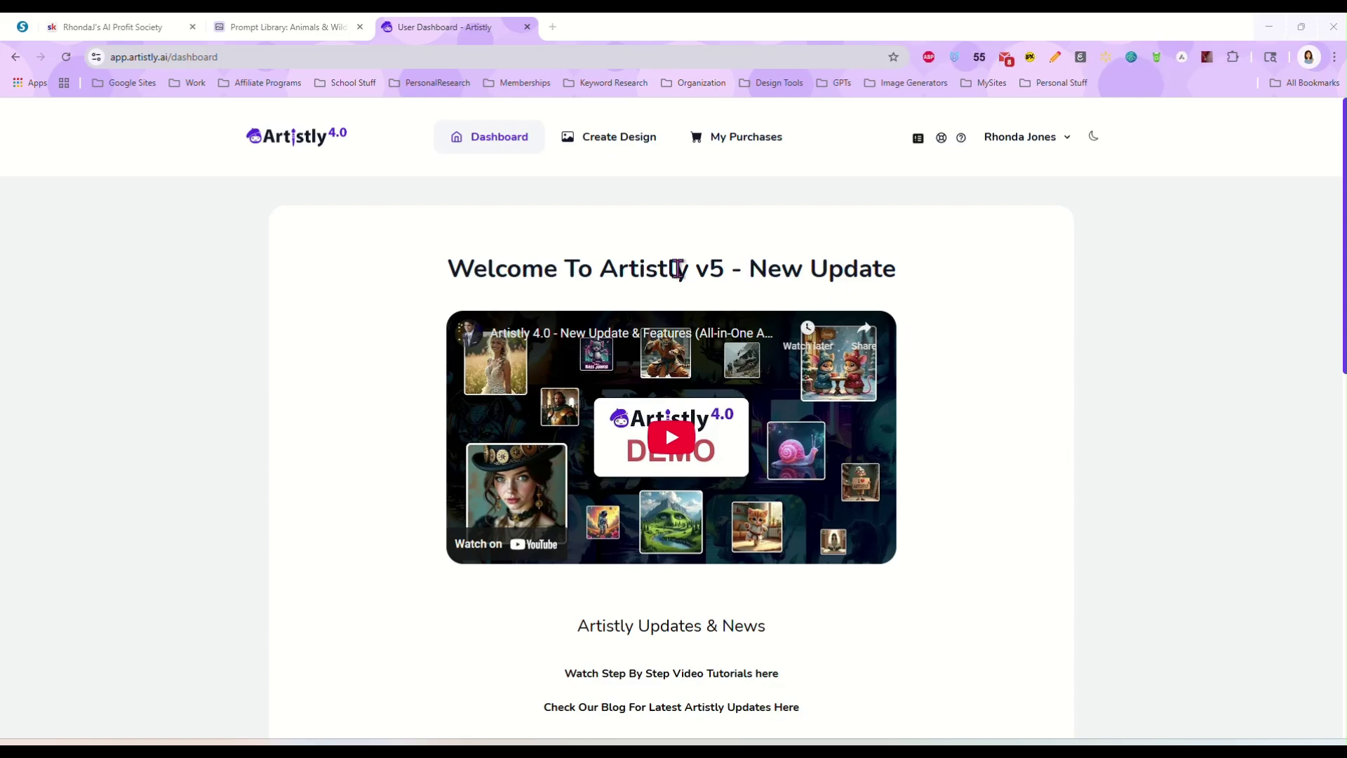
# Go to the design creation page and open the Advanced AI Image Designer in a new browser tab.
pyautogui.moveTo(449, 270); pyautogui.dragTo(895, 267)
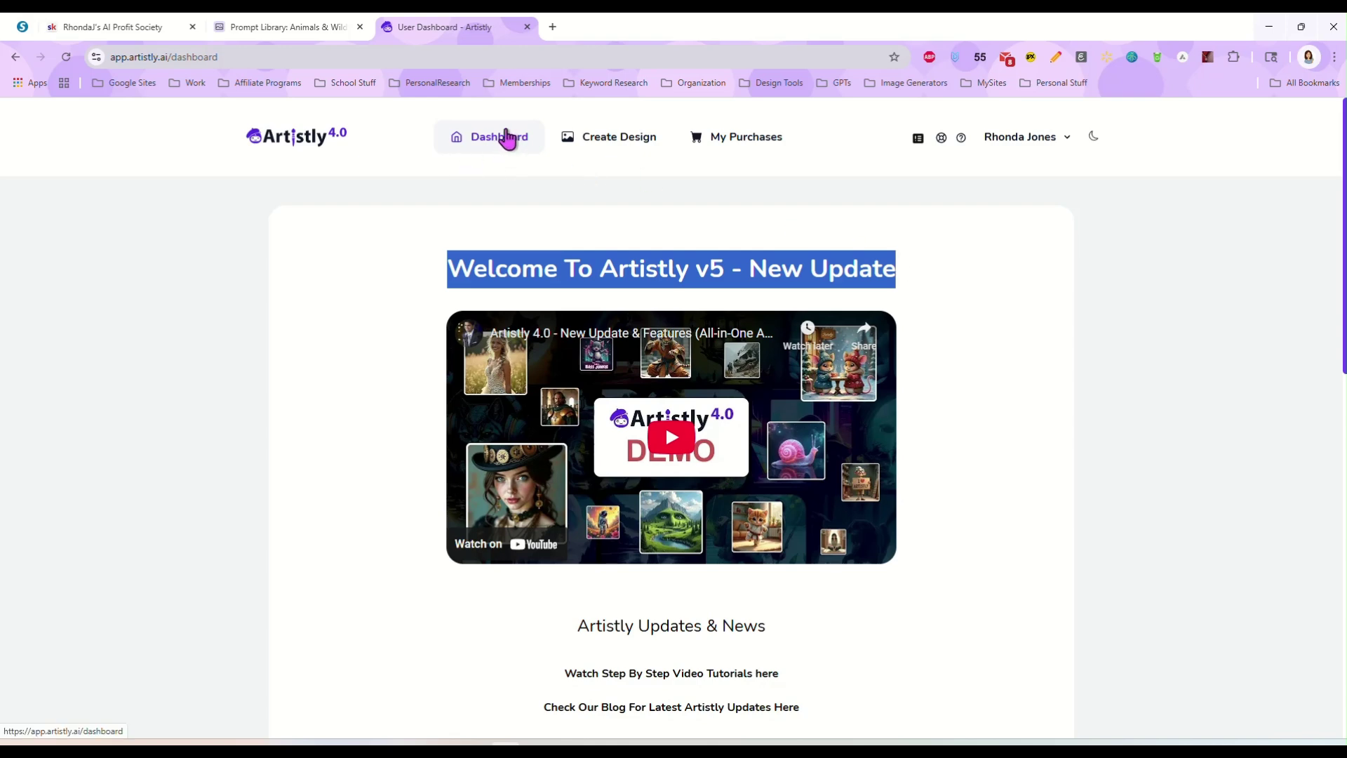
pyautogui.click(622, 141)
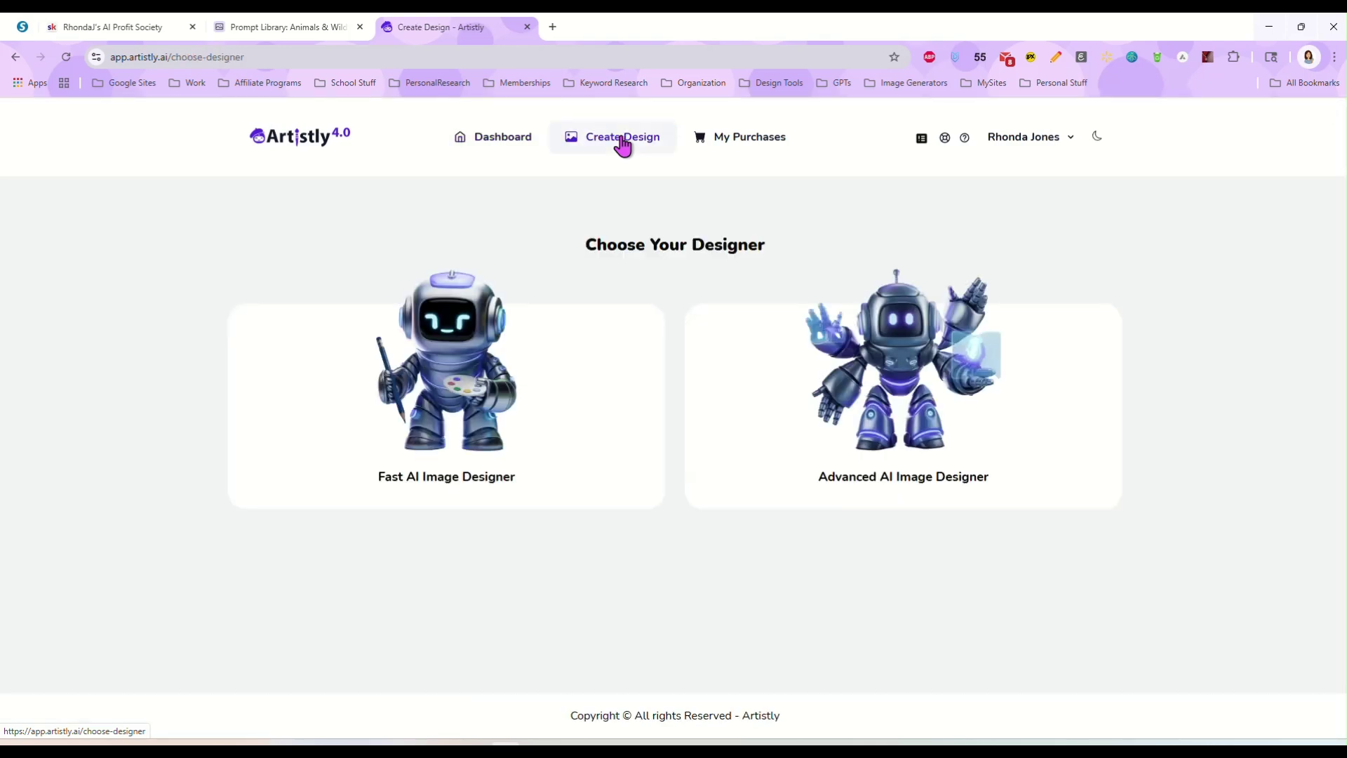
pyautogui.rightClick(904, 375)
pyautogui.click(912, 340)
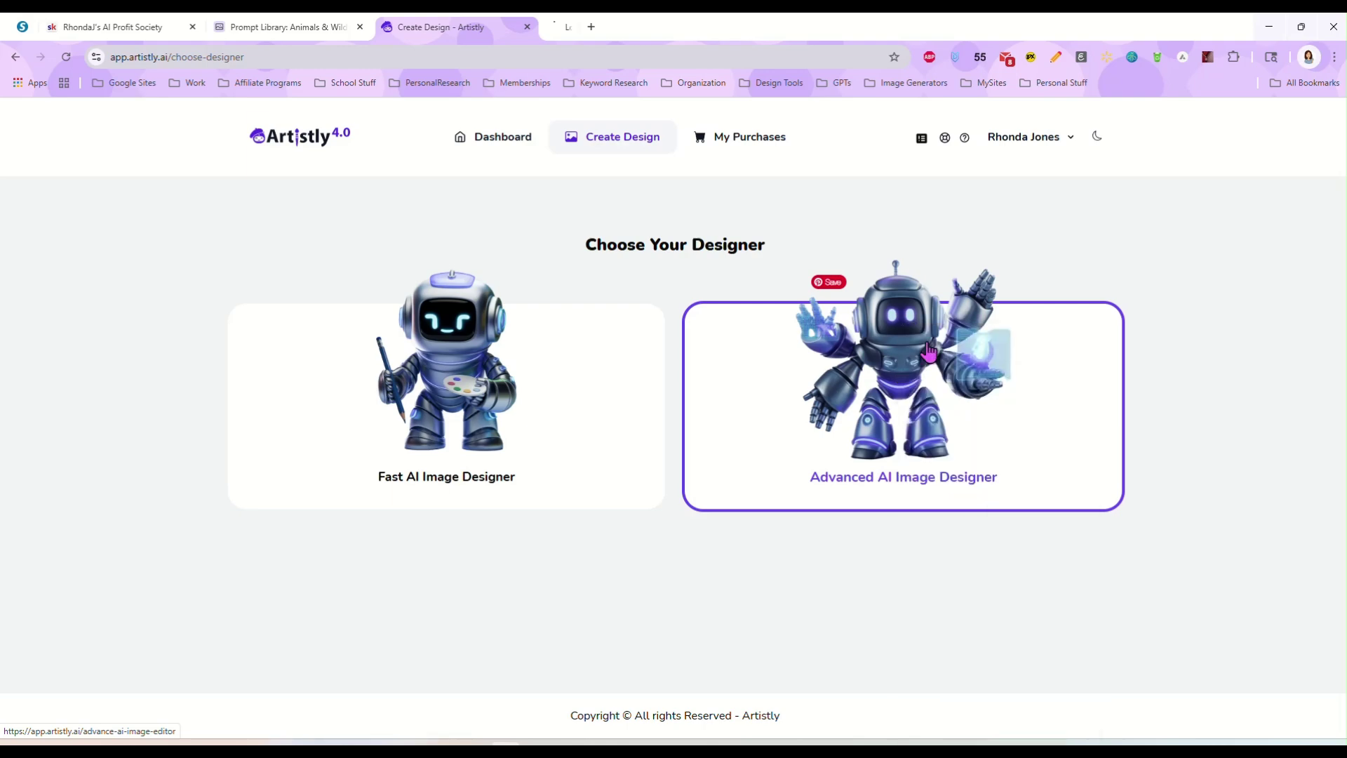
pyautogui.click(626, 33)
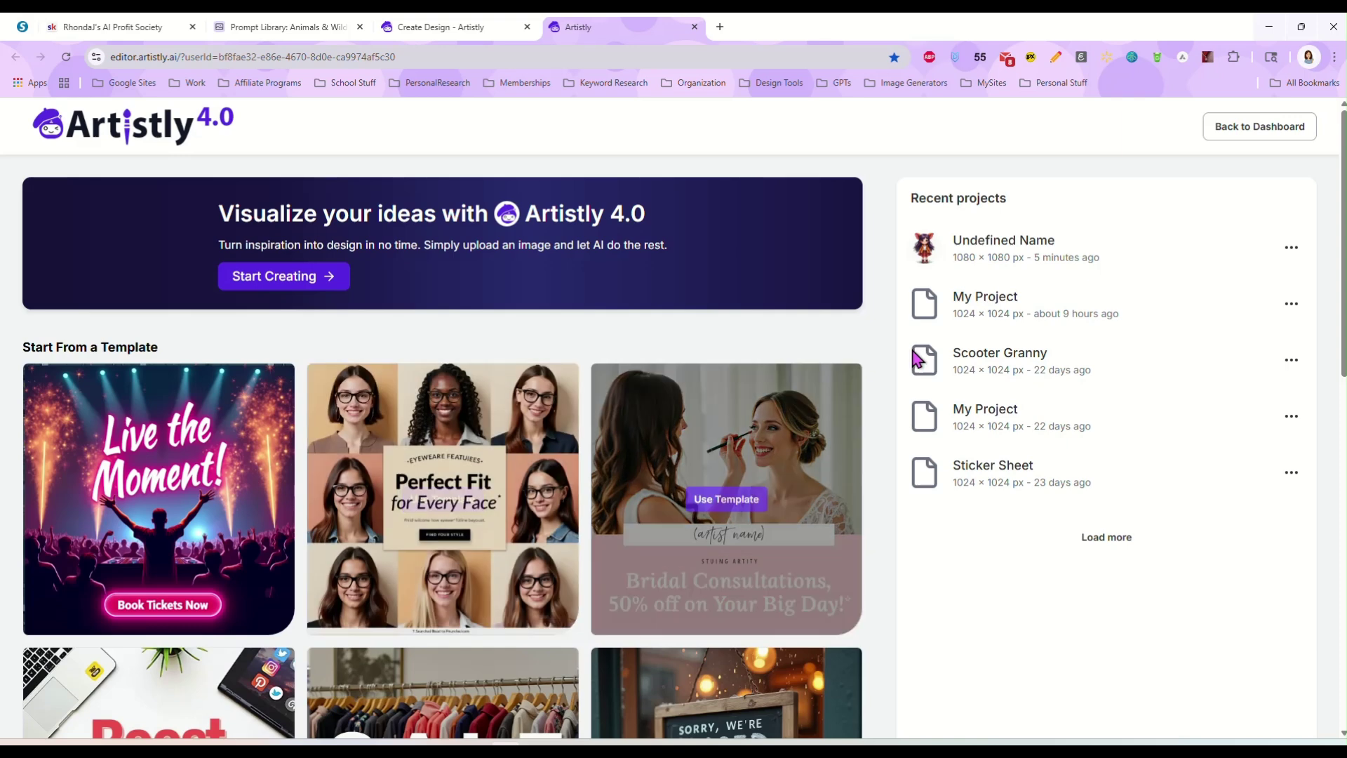
# Open the most recent project, add the blue iced drink image to its canvas, and bring up the AI Upscaler for it.
pyautogui.click(1005, 249)
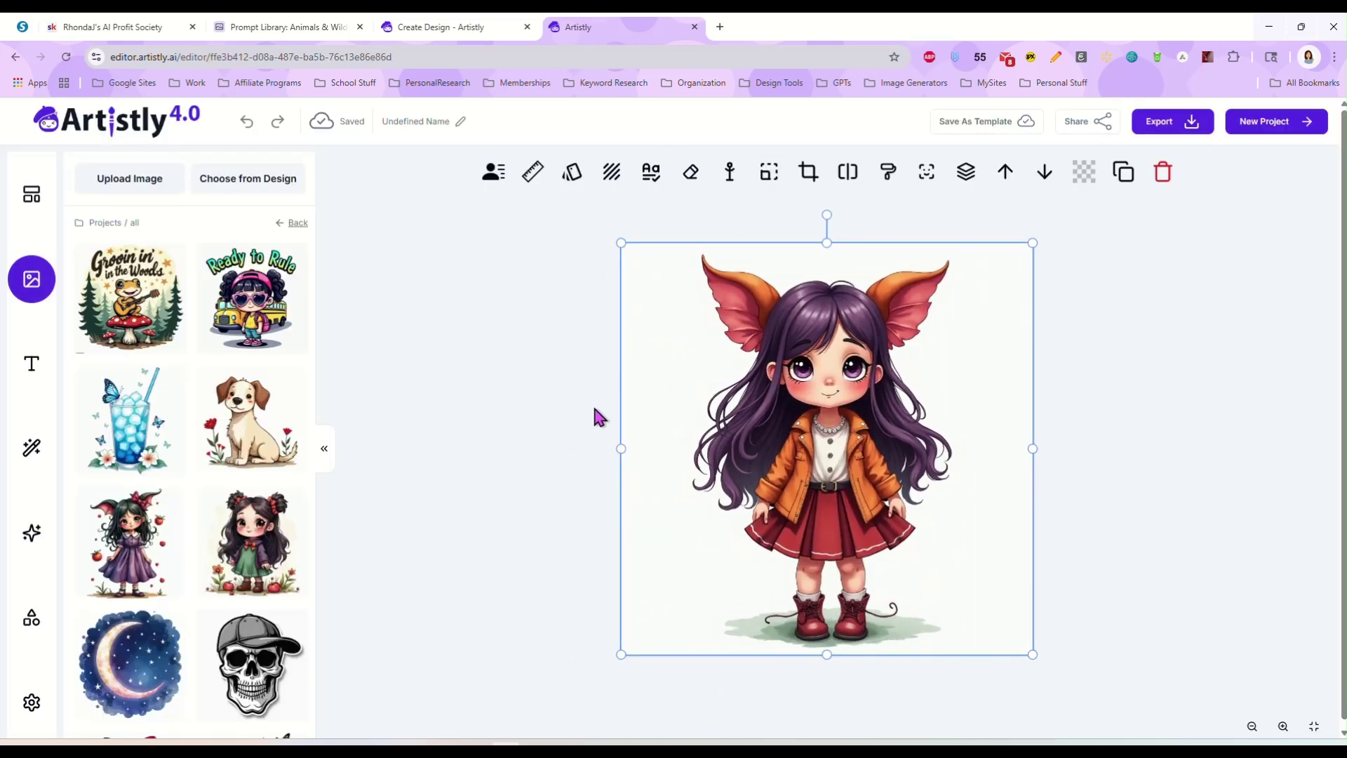
pyautogui.moveTo(125, 422)
pyautogui.mouseDown()
pyautogui.moveTo(130, 302)
pyautogui.moveTo(196, 351)
pyautogui.moveTo(133, 421)
pyautogui.mouseUp()
pyautogui.click(130, 394)
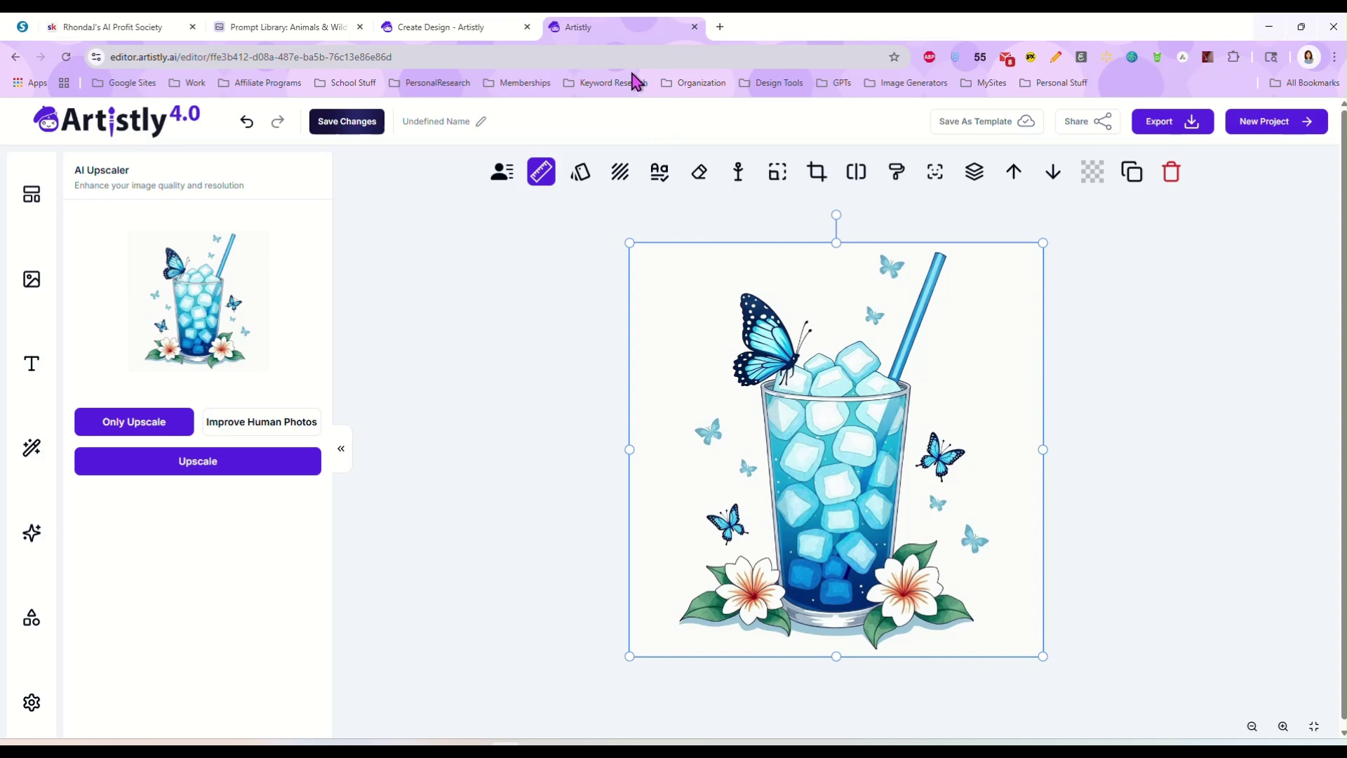
# Open the Fast AI Image Designer from the designer choice page and close the advanced editor's browser tab.
pyautogui.click(475, 31)
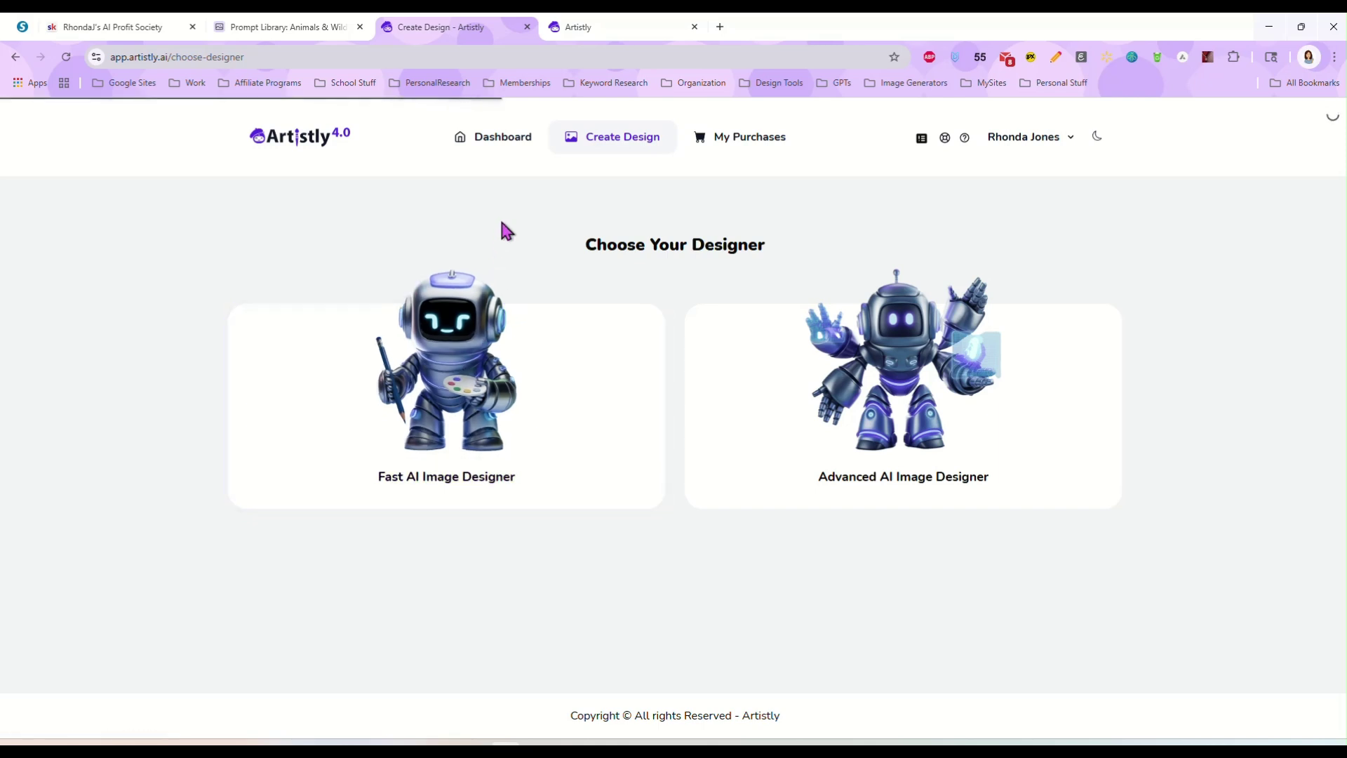
pyautogui.click(670, 26)
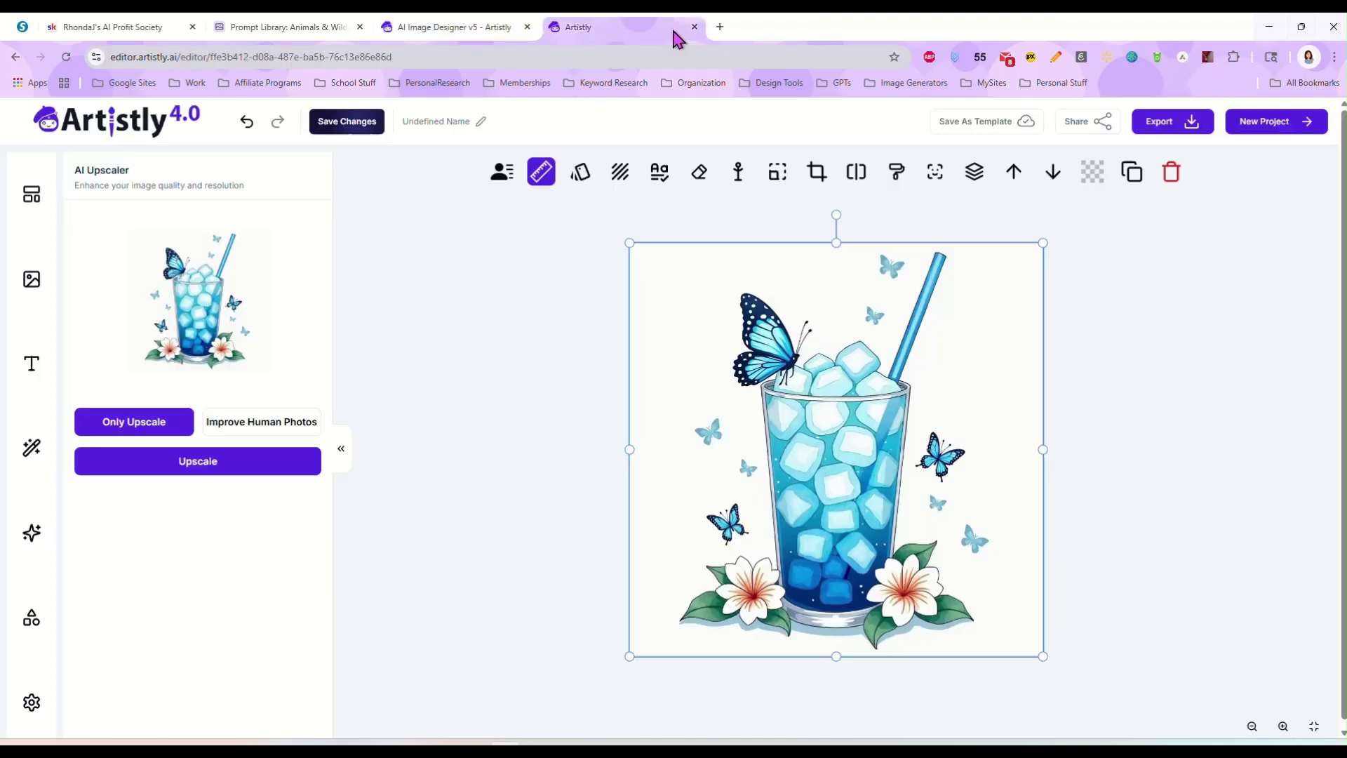
pyautogui.click(694, 26)
# Start a new design in AI Image Designer v5 with the Create From Prompt category.
pyautogui.click(738, 146)
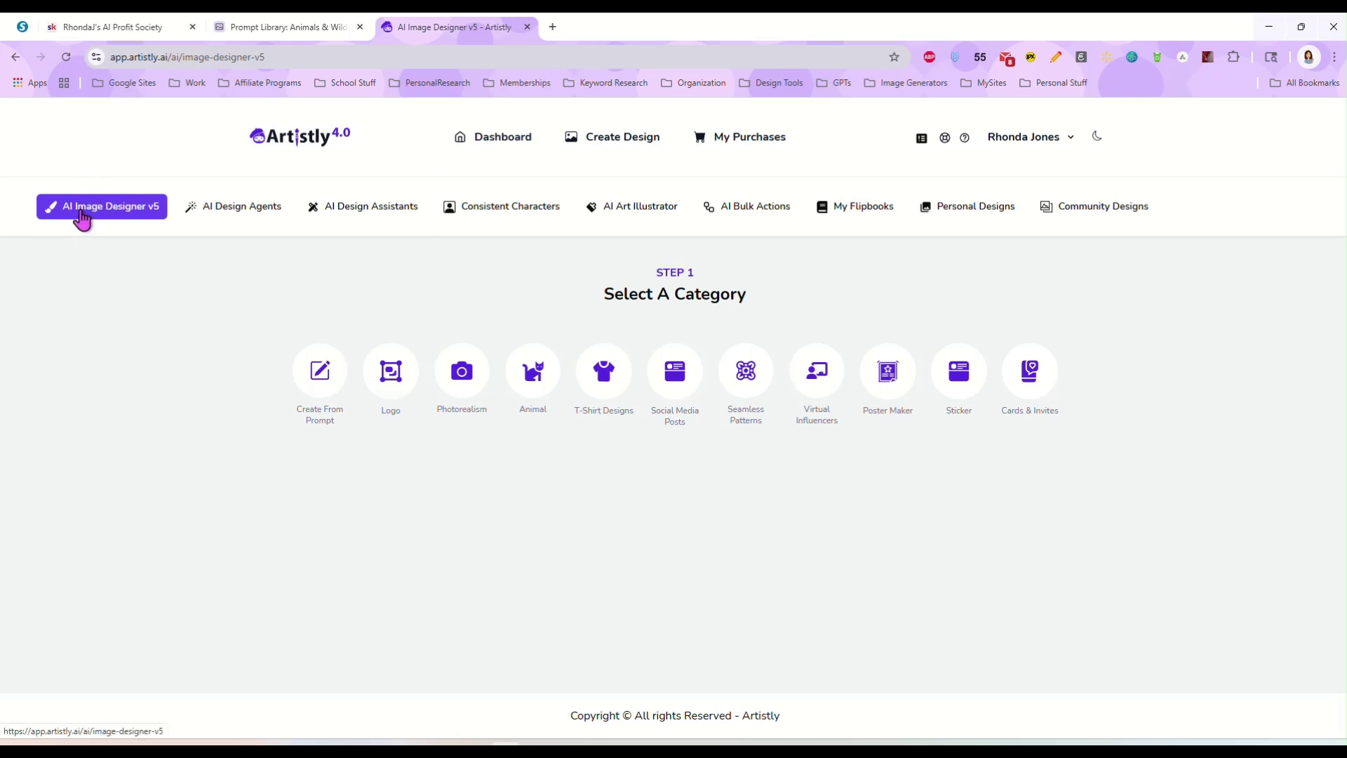
pyautogui.click(82, 220)
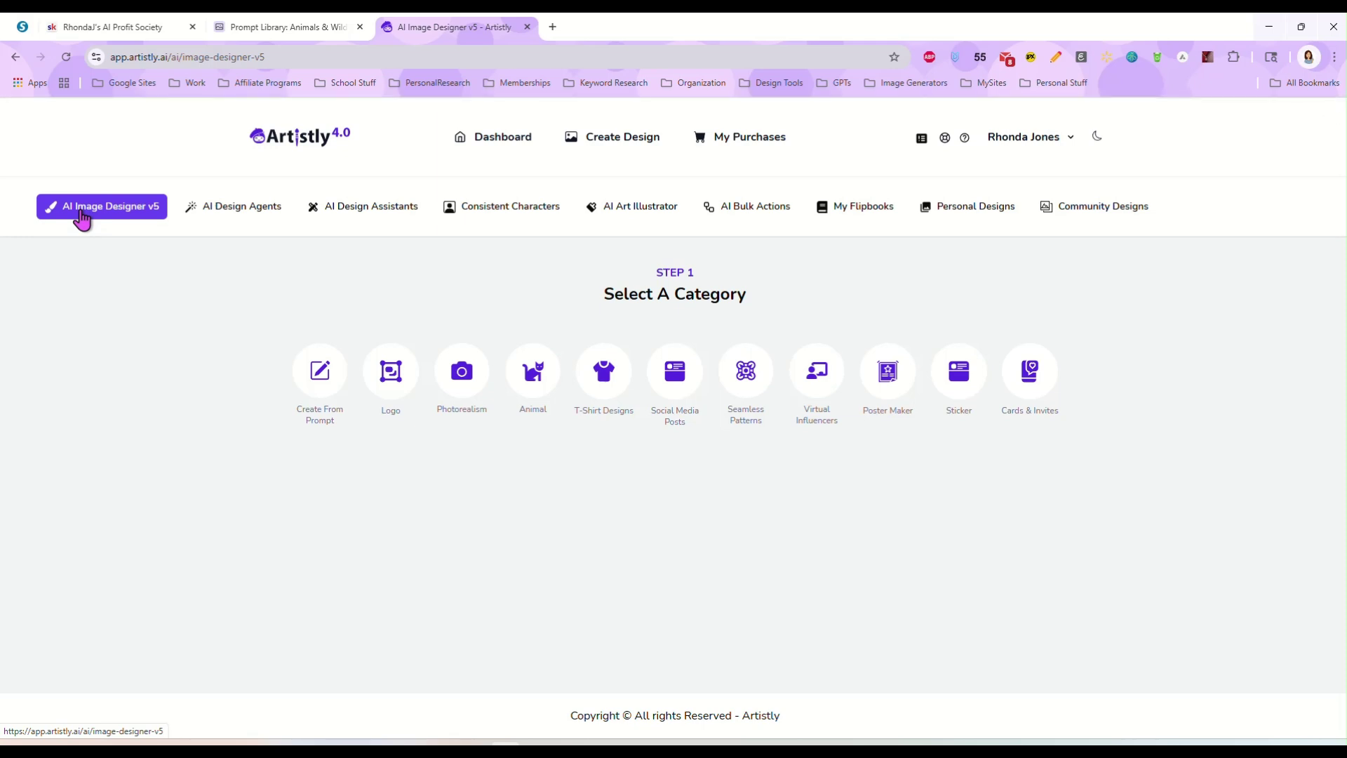
pyautogui.click(320, 389)
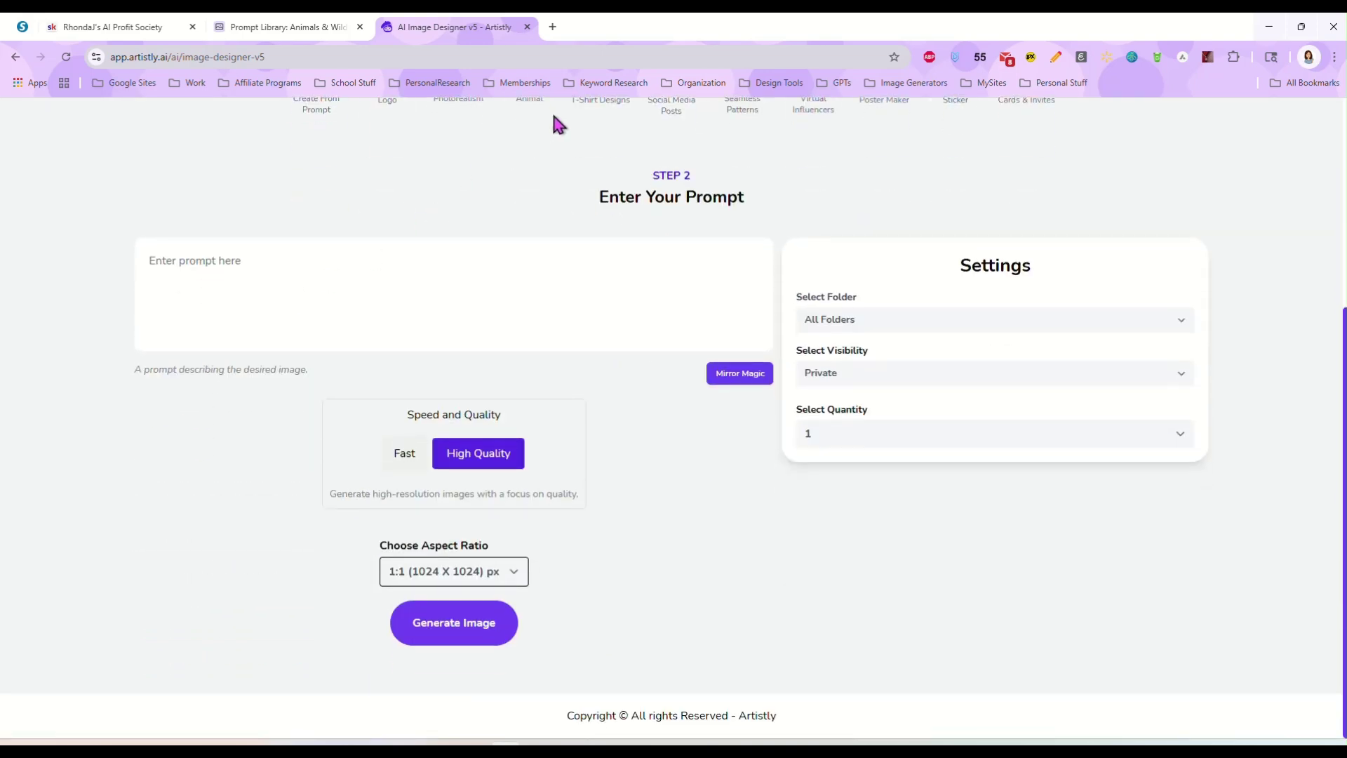
# Switch to the Airtable Prompt Library and open the "Alligator Coffee - PromeAI" record among the Animals & Wildlife prompts.
pyautogui.click(280, 26)
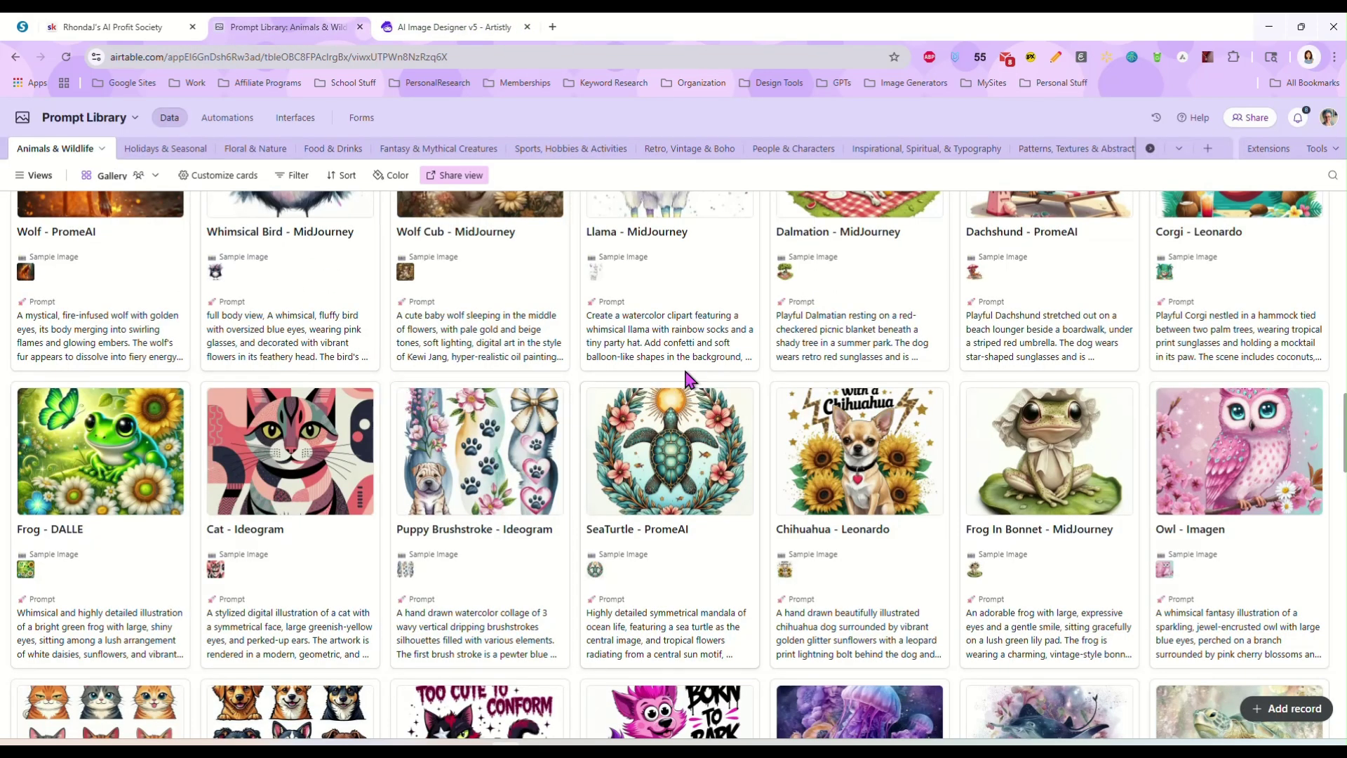
pyautogui.scroll(-8, 688, 379)
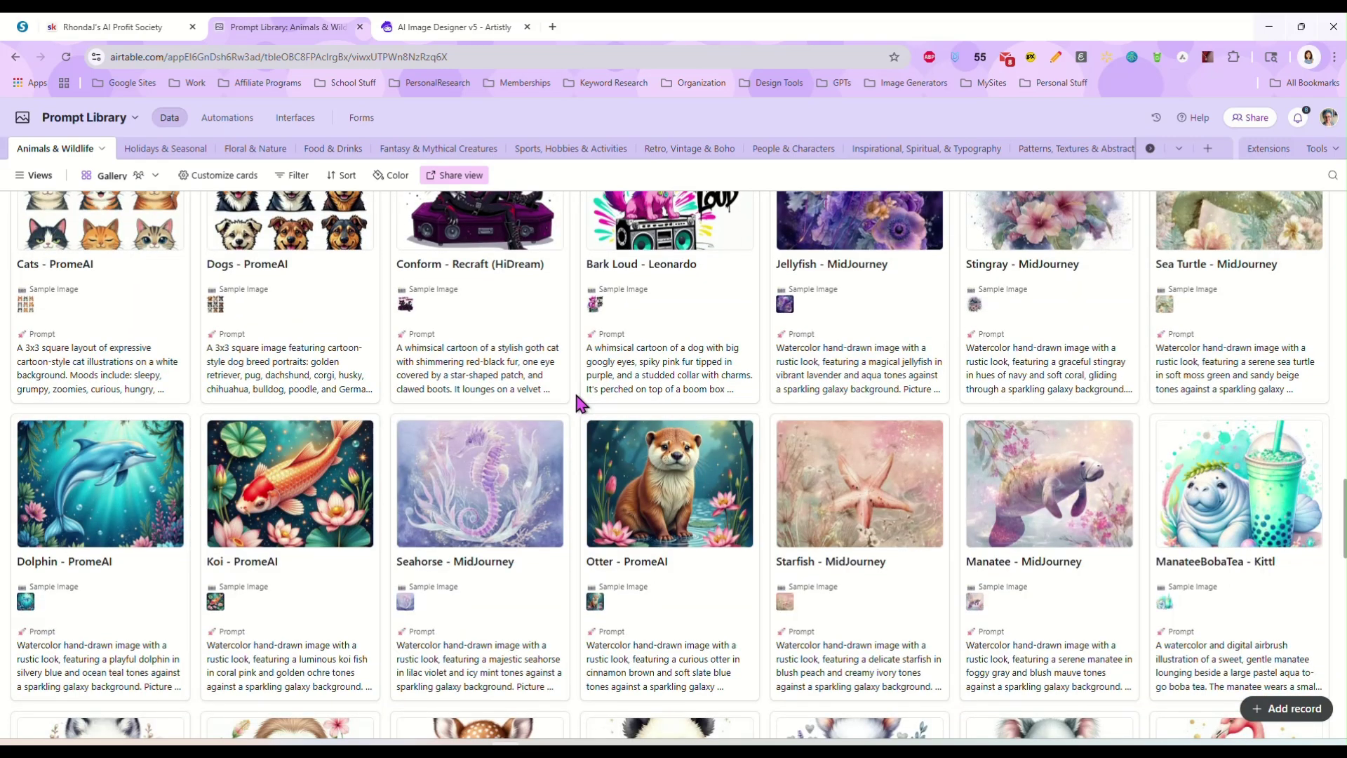
pyautogui.scroll(-10, 575, 401)
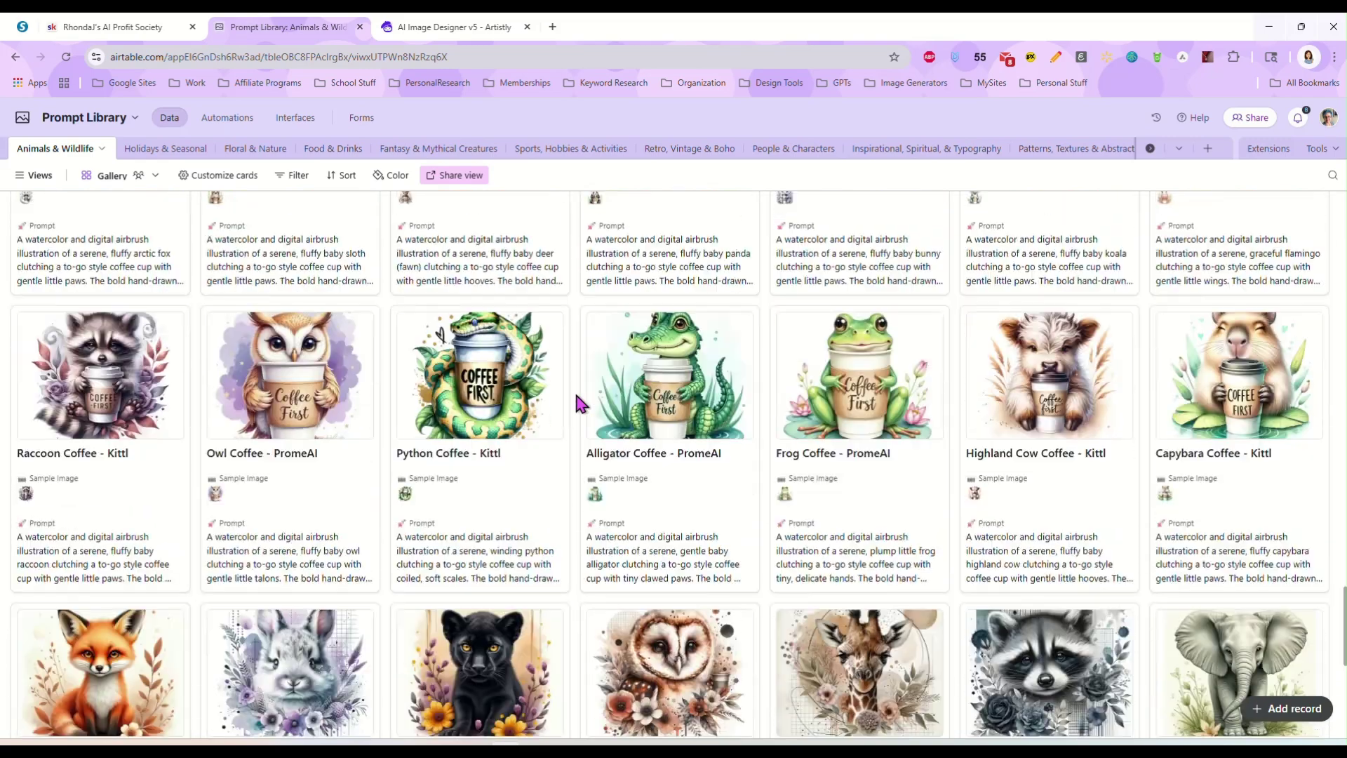
pyautogui.scroll(-2, 577, 393)
pyautogui.scroll(-2, 596, 364)
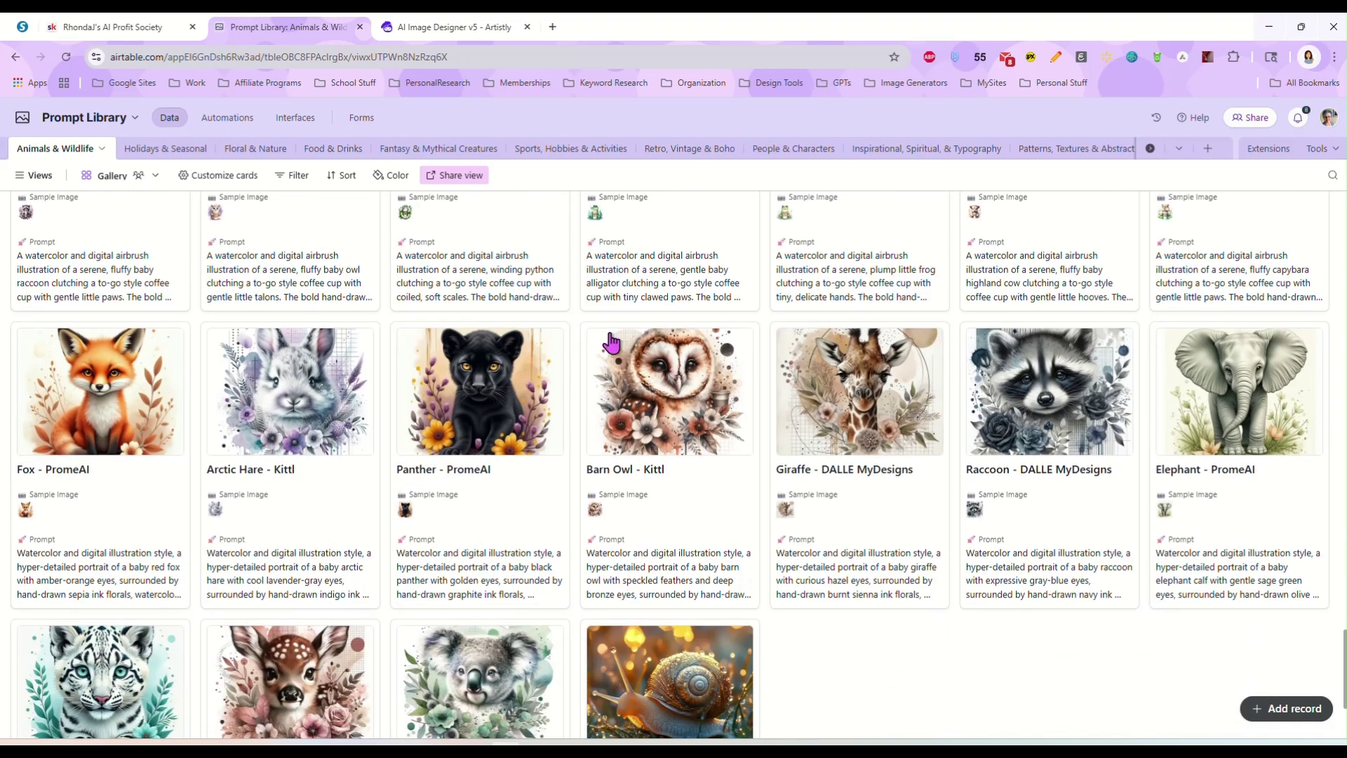
pyautogui.scroll(2, 690, 280)
pyautogui.click(698, 419)
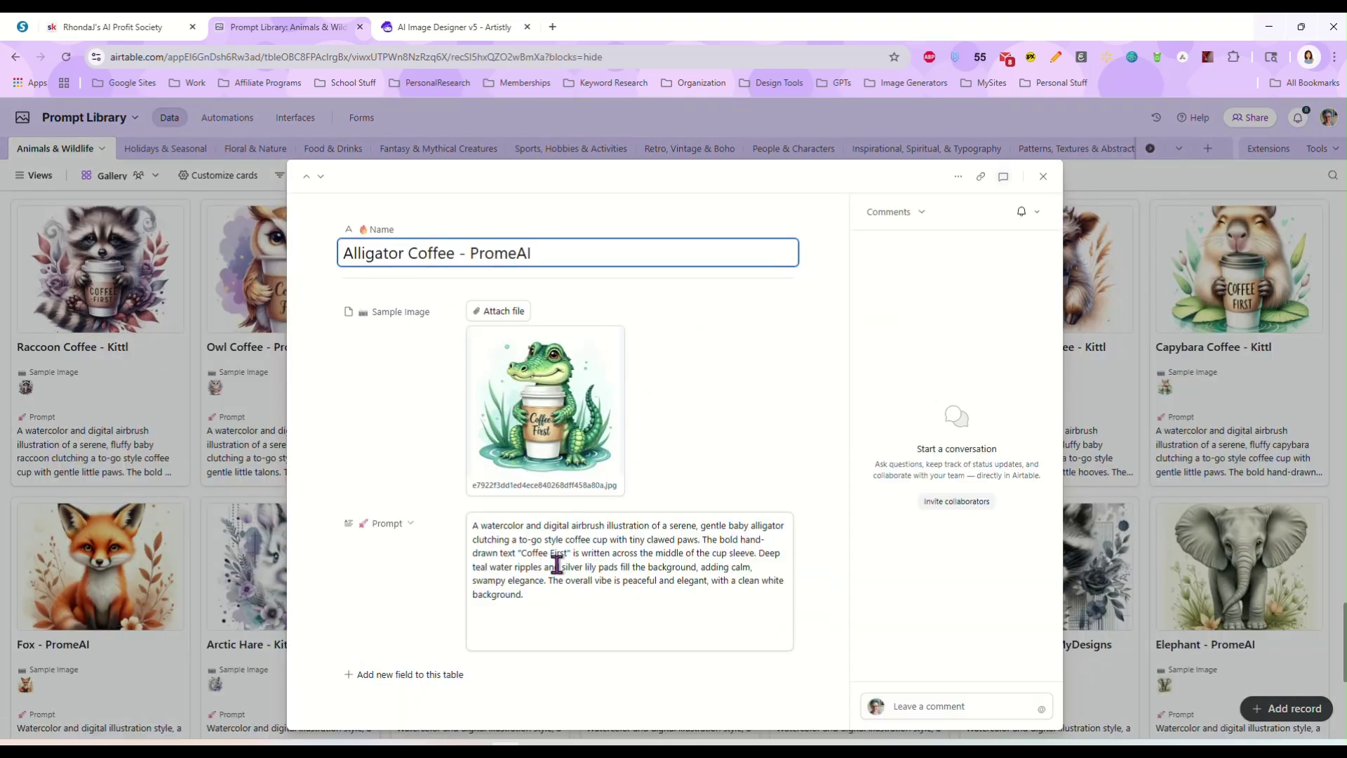
# Copy the full prompt text of the alligator coffee record and close the record.
pyautogui.click(557, 565)
pyautogui.hotkey('ctrl', 'a')
pyautogui.rightClick(557, 562)
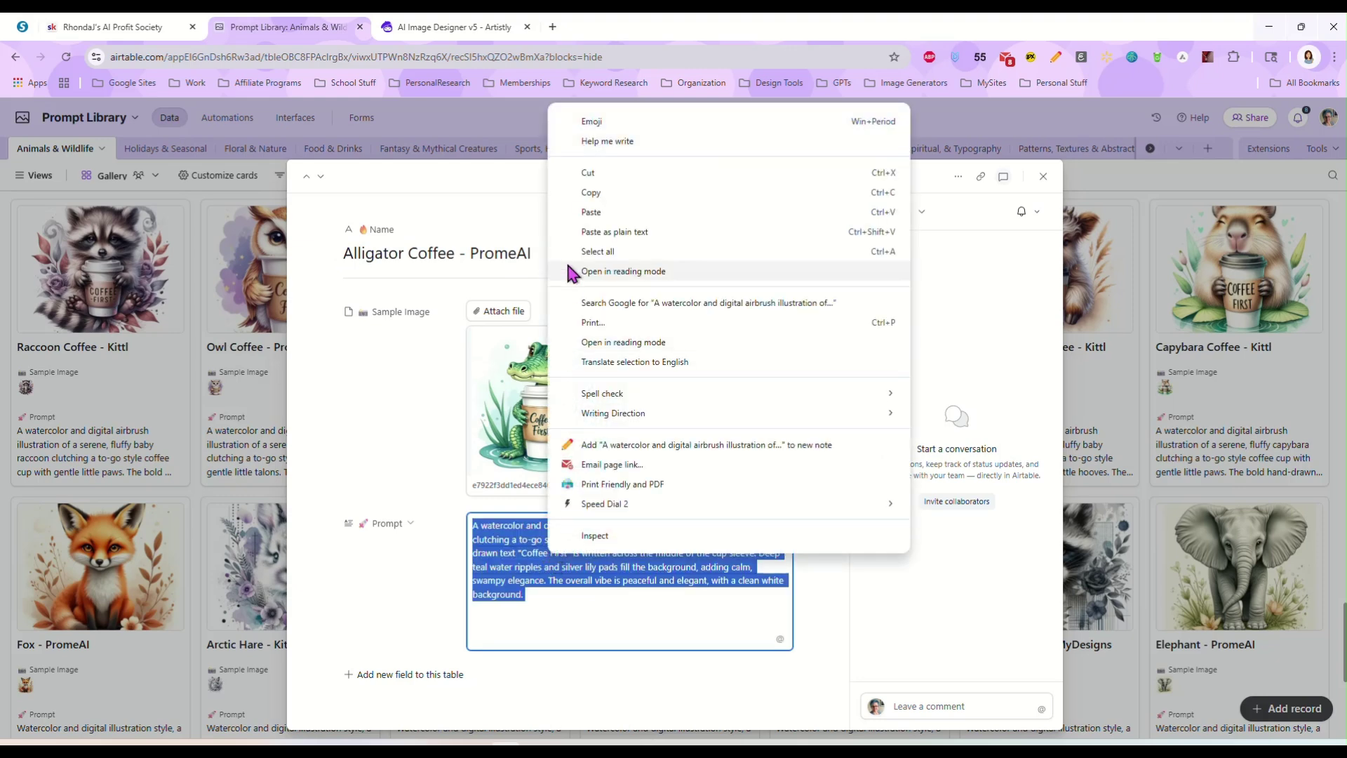
pyautogui.click(570, 192)
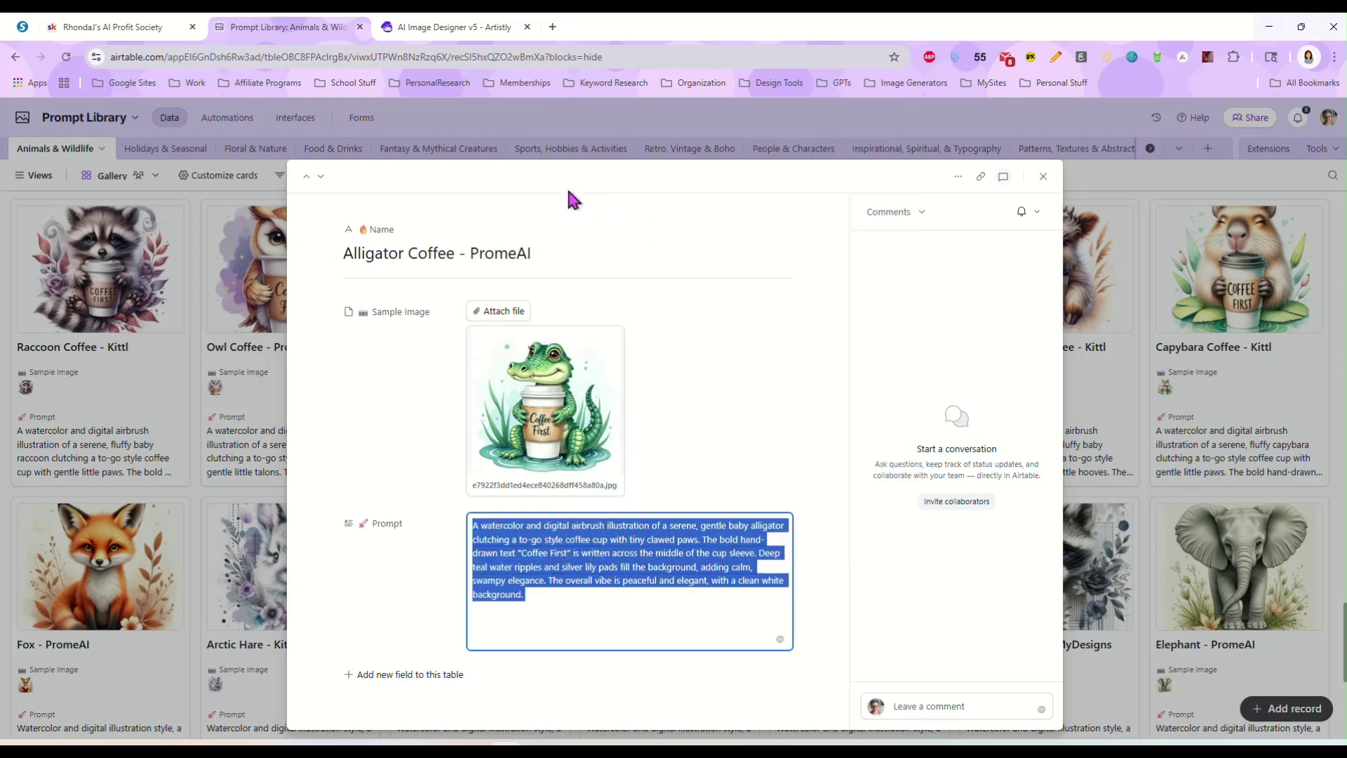
pyautogui.click(1044, 177)
# Return to Artistly and paste the copied alligator prompt into the empty prompt field.
pyautogui.click(449, 28)
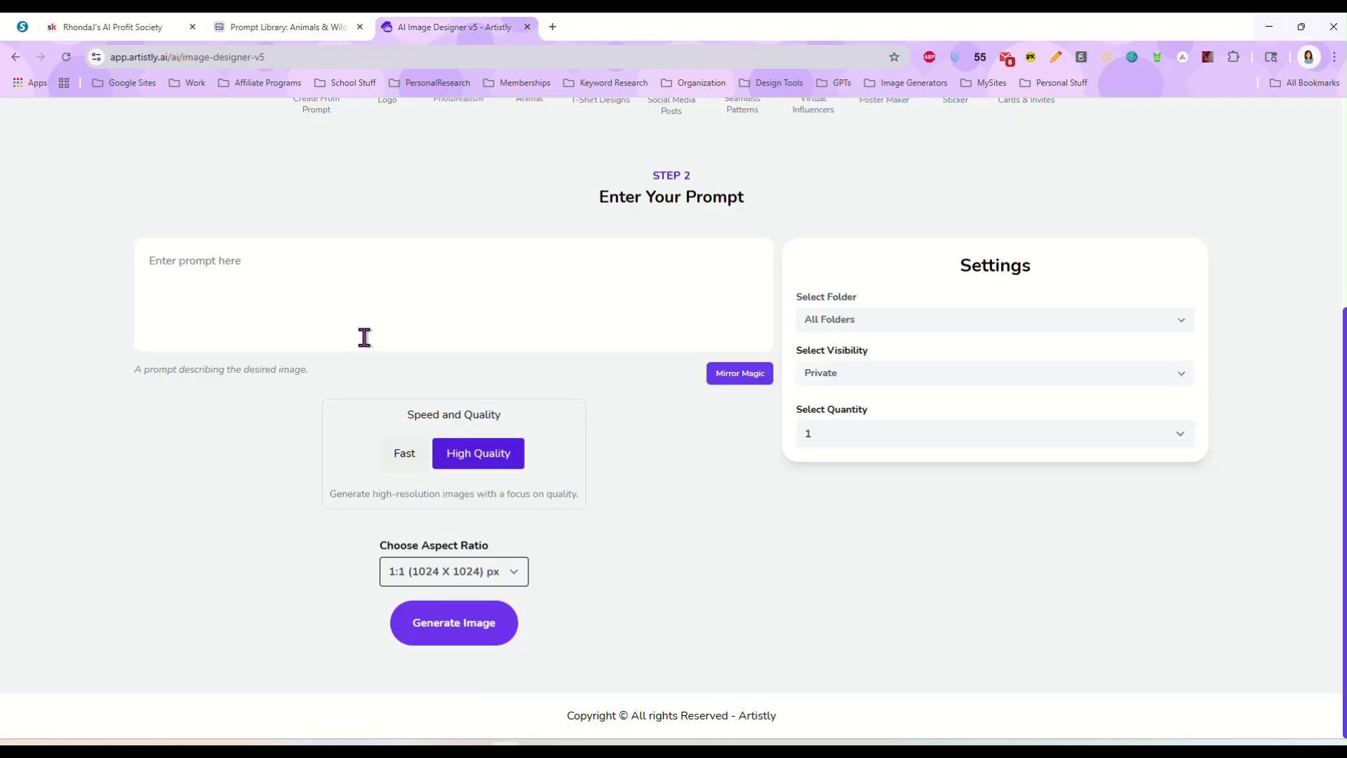
pyautogui.click(348, 258)
pyautogui.hotkey('ctrl', 'v')
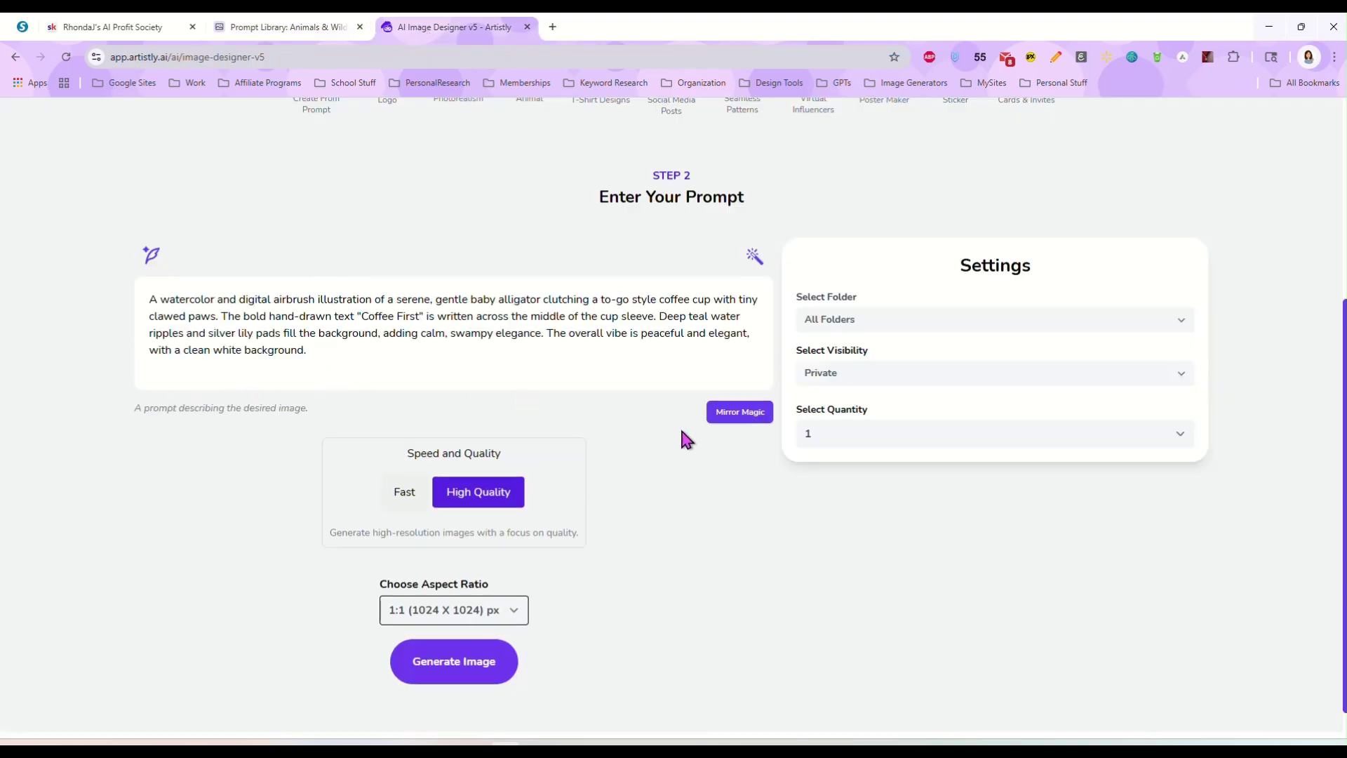
# Generate the design with quantity 4, High Quality and the 1:1 (1024 X 1024) px aspect ratio.
pyautogui.click(876, 435)
pyautogui.click(874, 525)
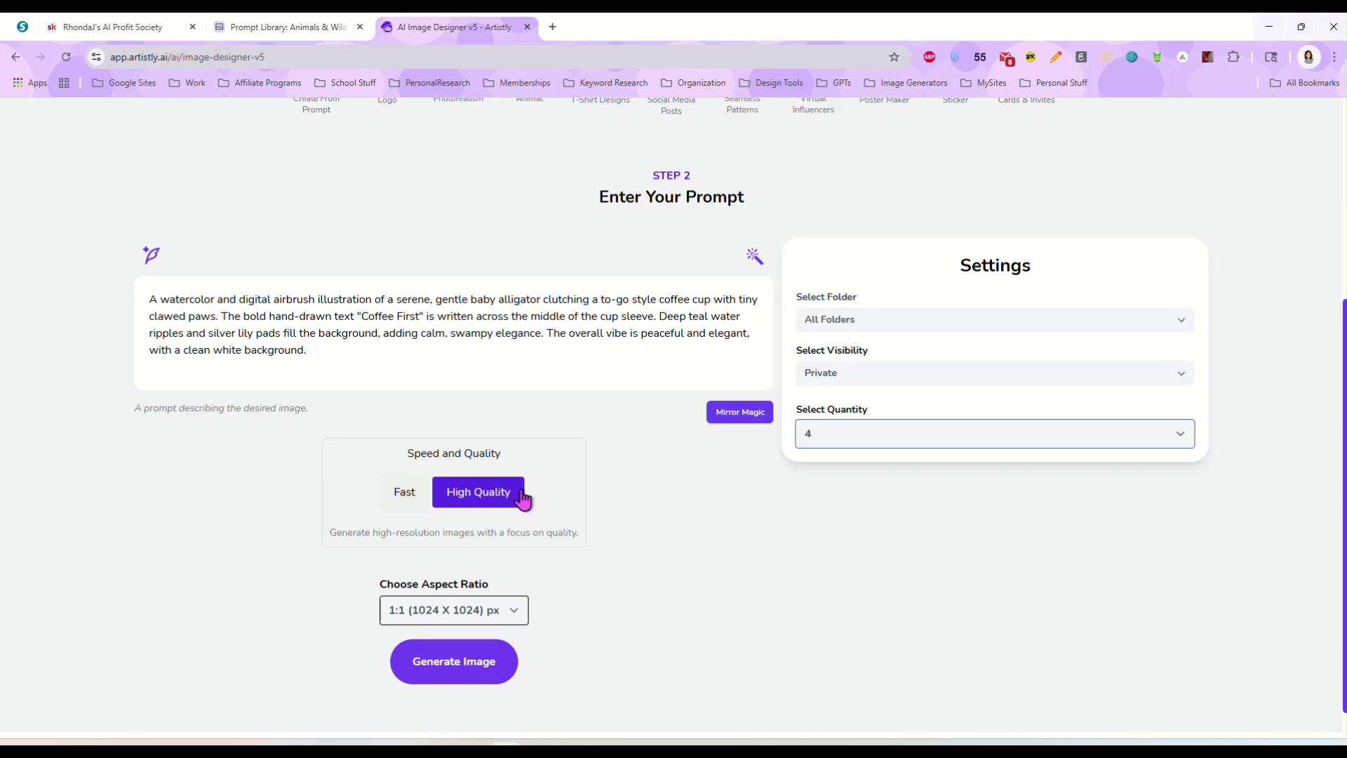
pyautogui.click(481, 499)
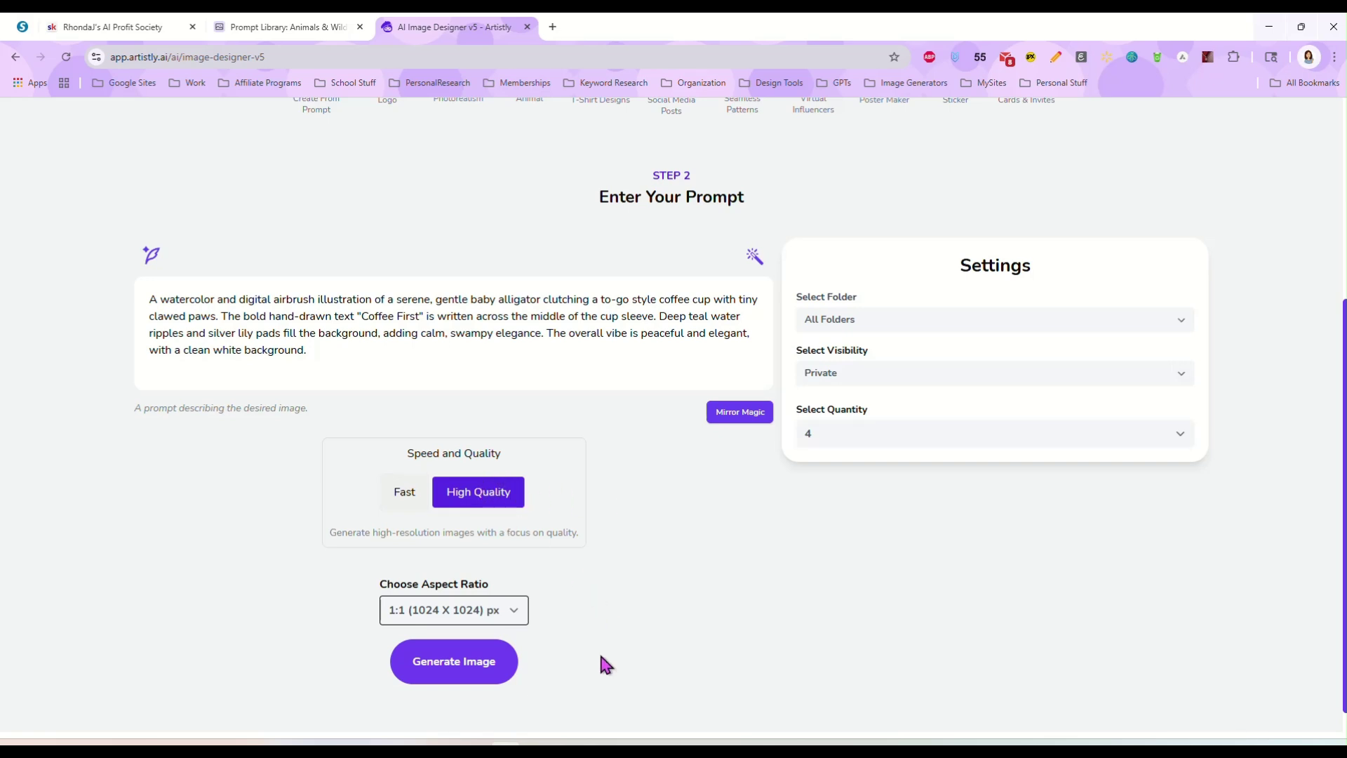
pyautogui.click(491, 616)
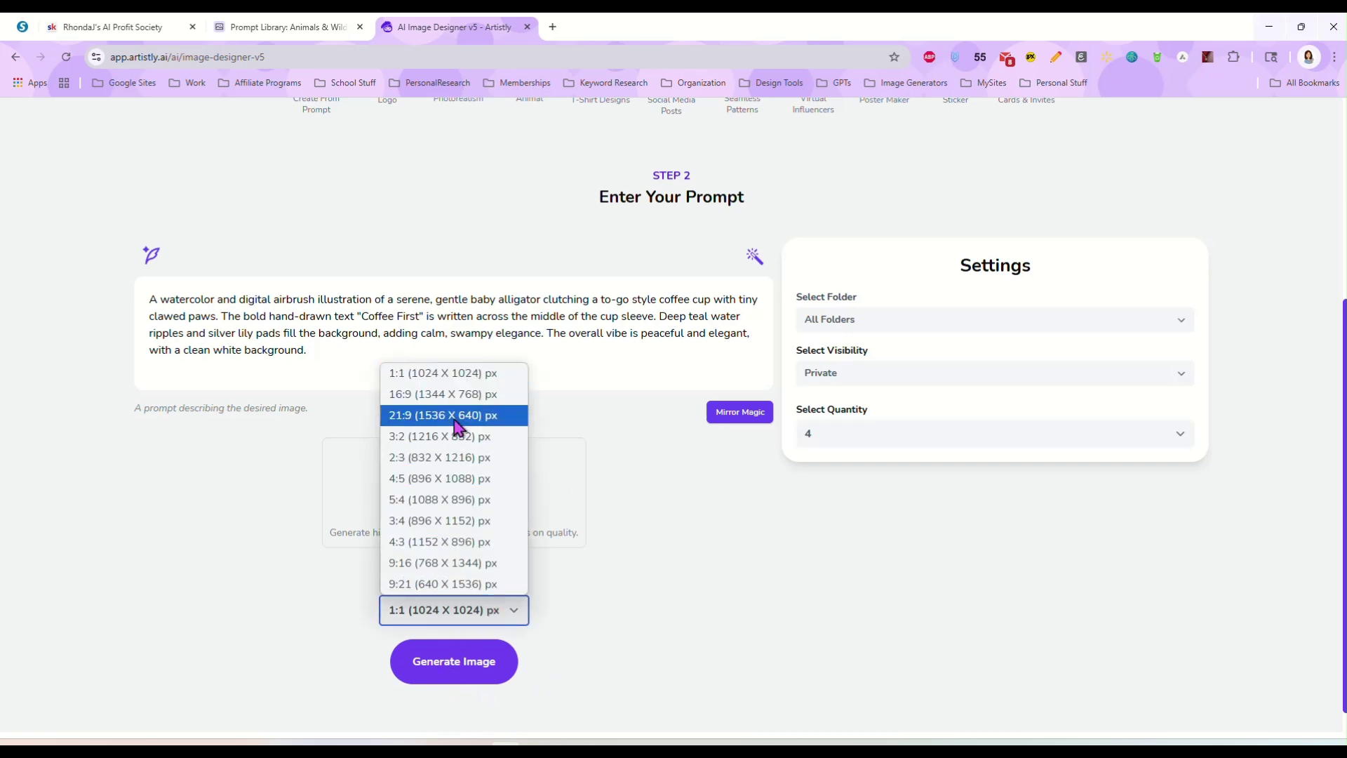
pyautogui.click(454, 379)
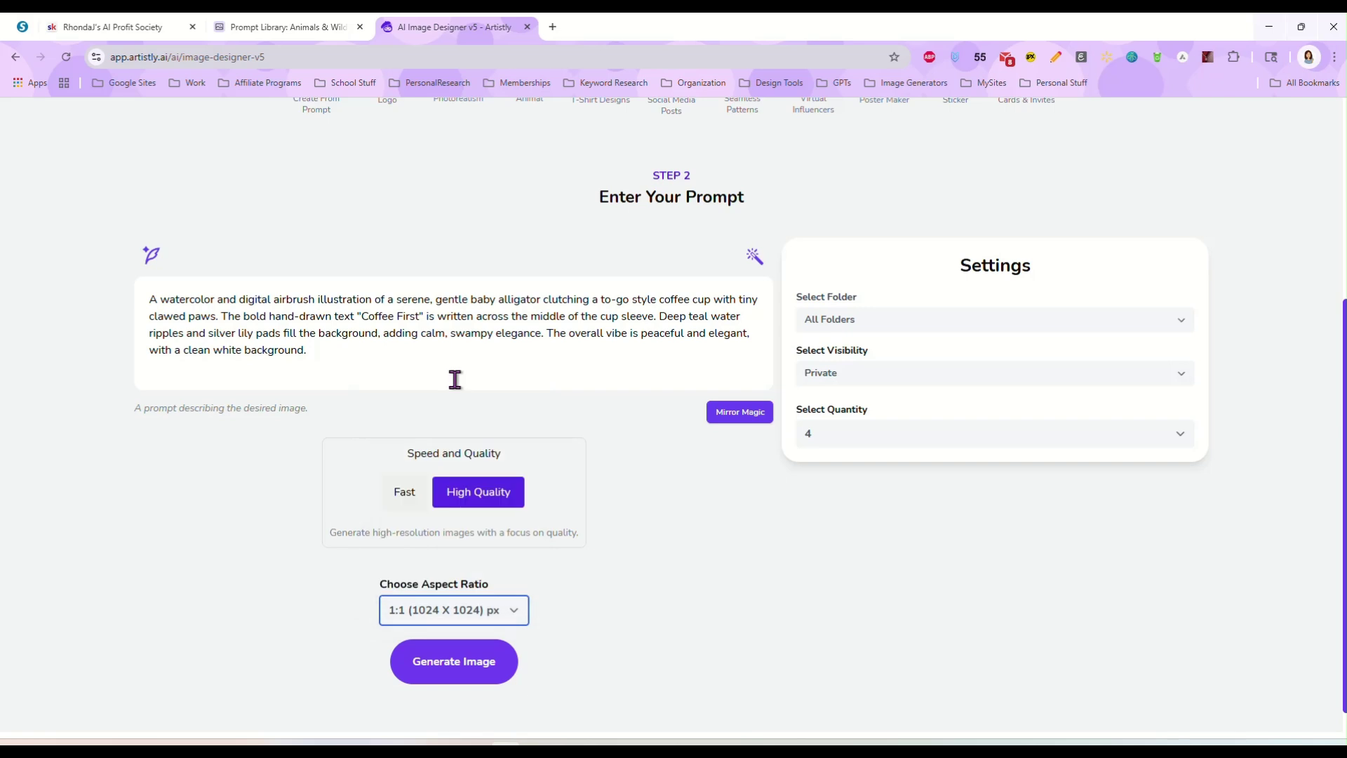
pyautogui.click(462, 674)
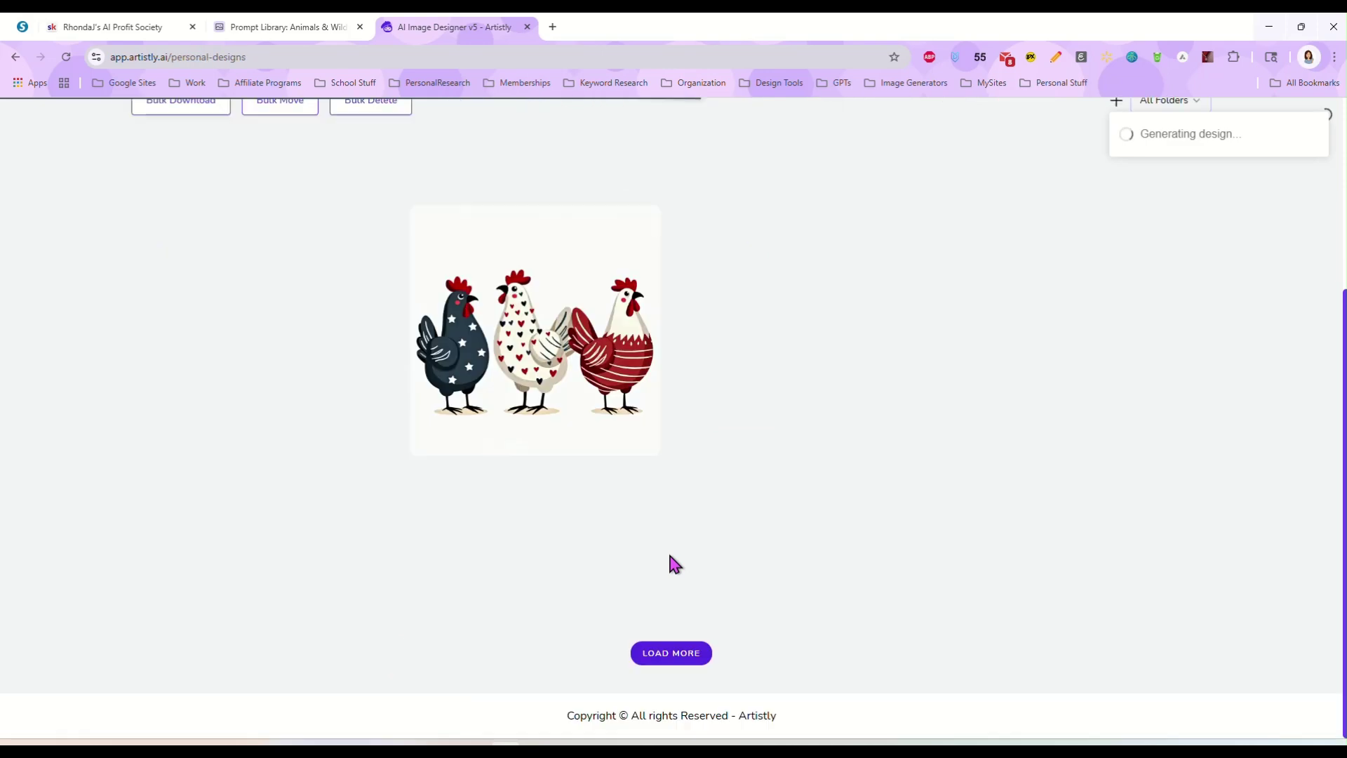
# Examine each of the four generated alligator images in its enlarged detail view, closing each one after viewing.
pyautogui.scroll(5, 669, 480)
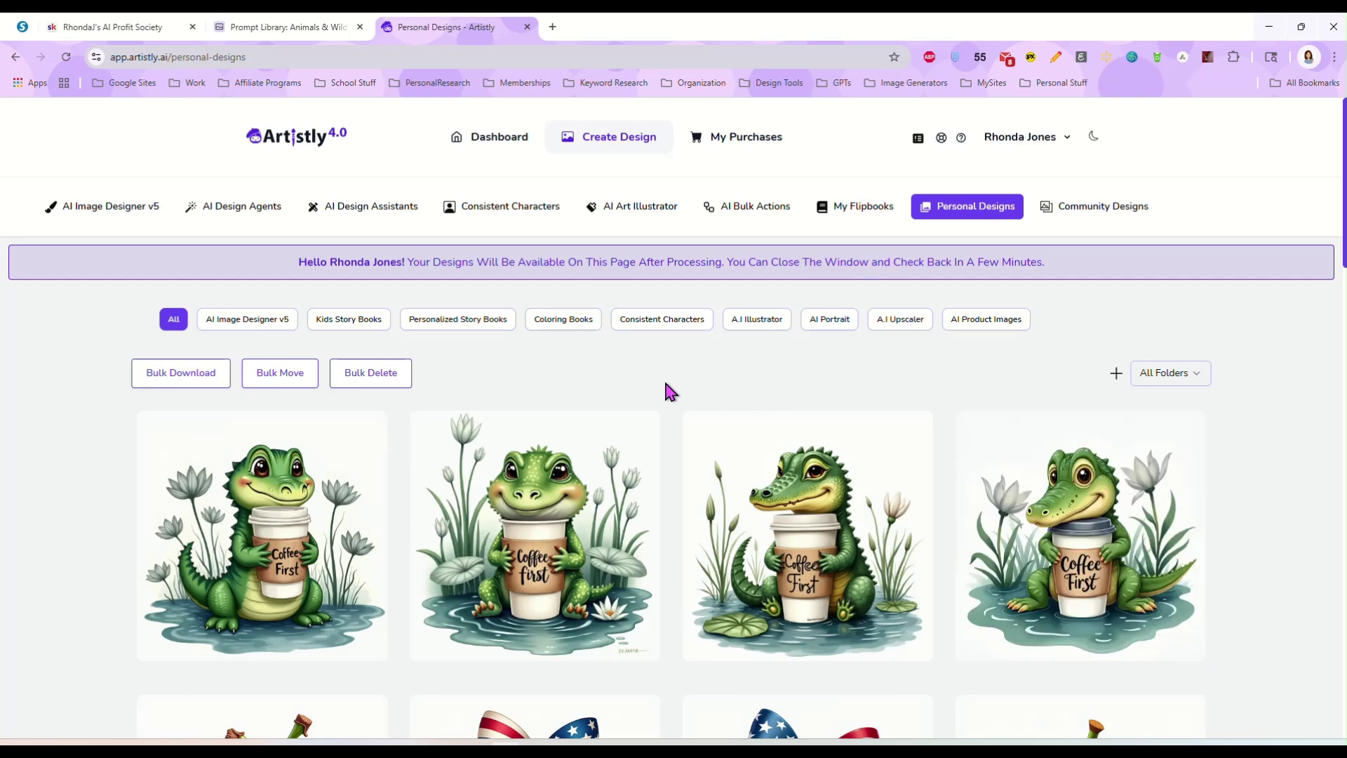
pyautogui.click(232, 538)
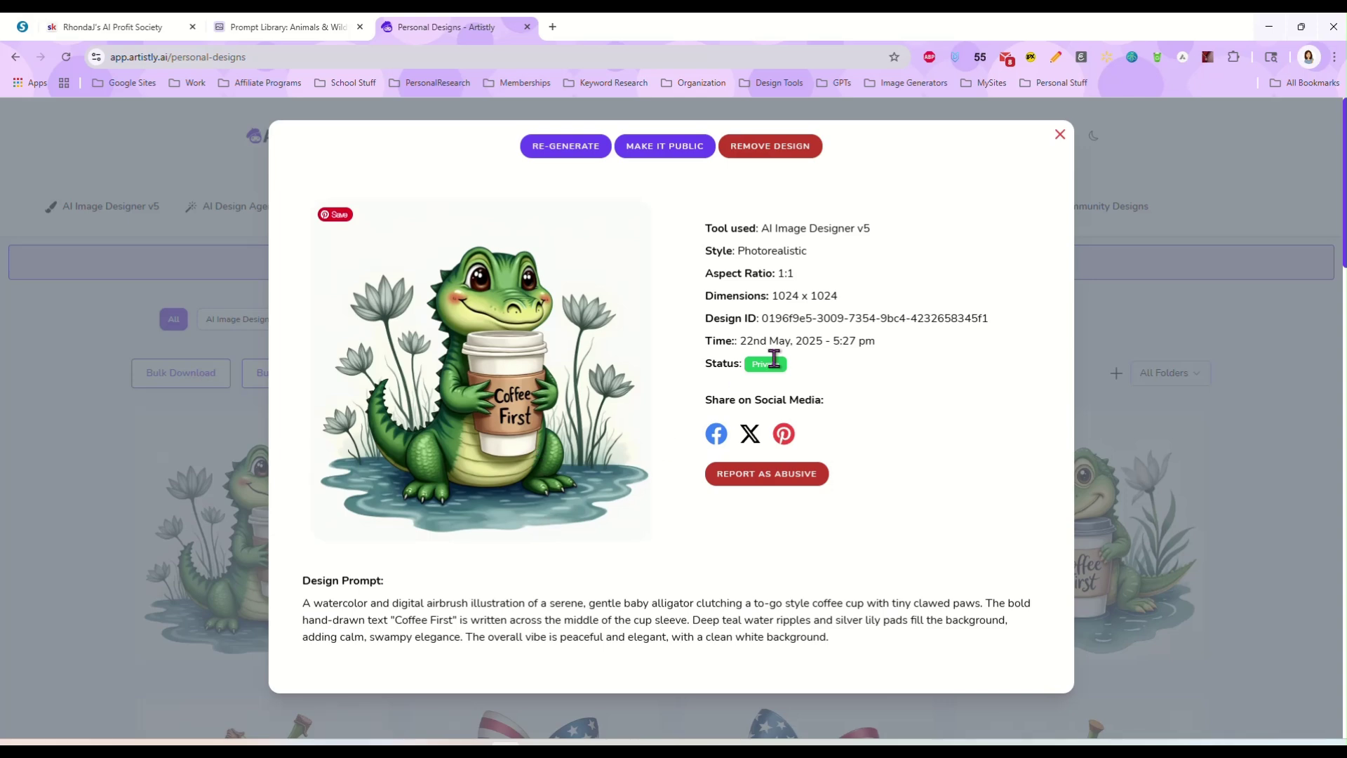
pyautogui.click(1059, 134)
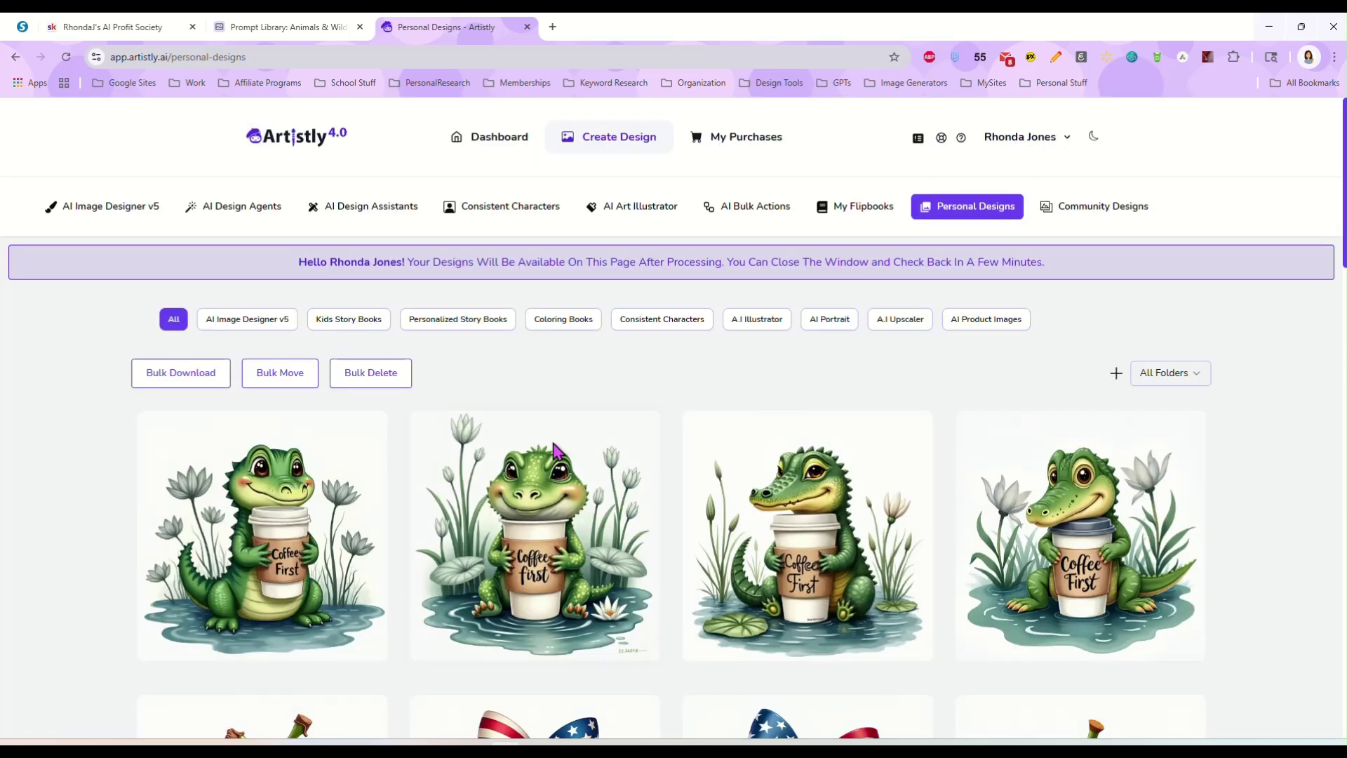
pyautogui.click(508, 536)
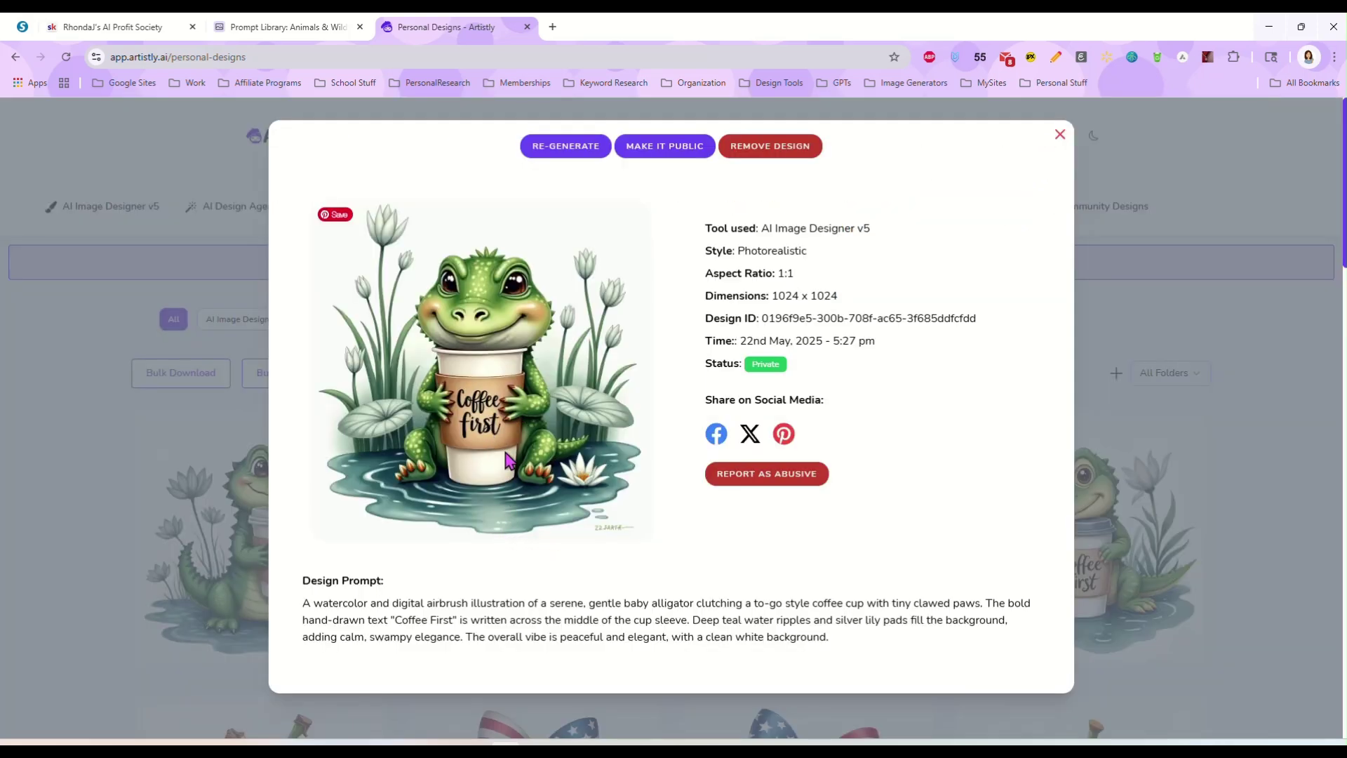
pyautogui.click(1059, 134)
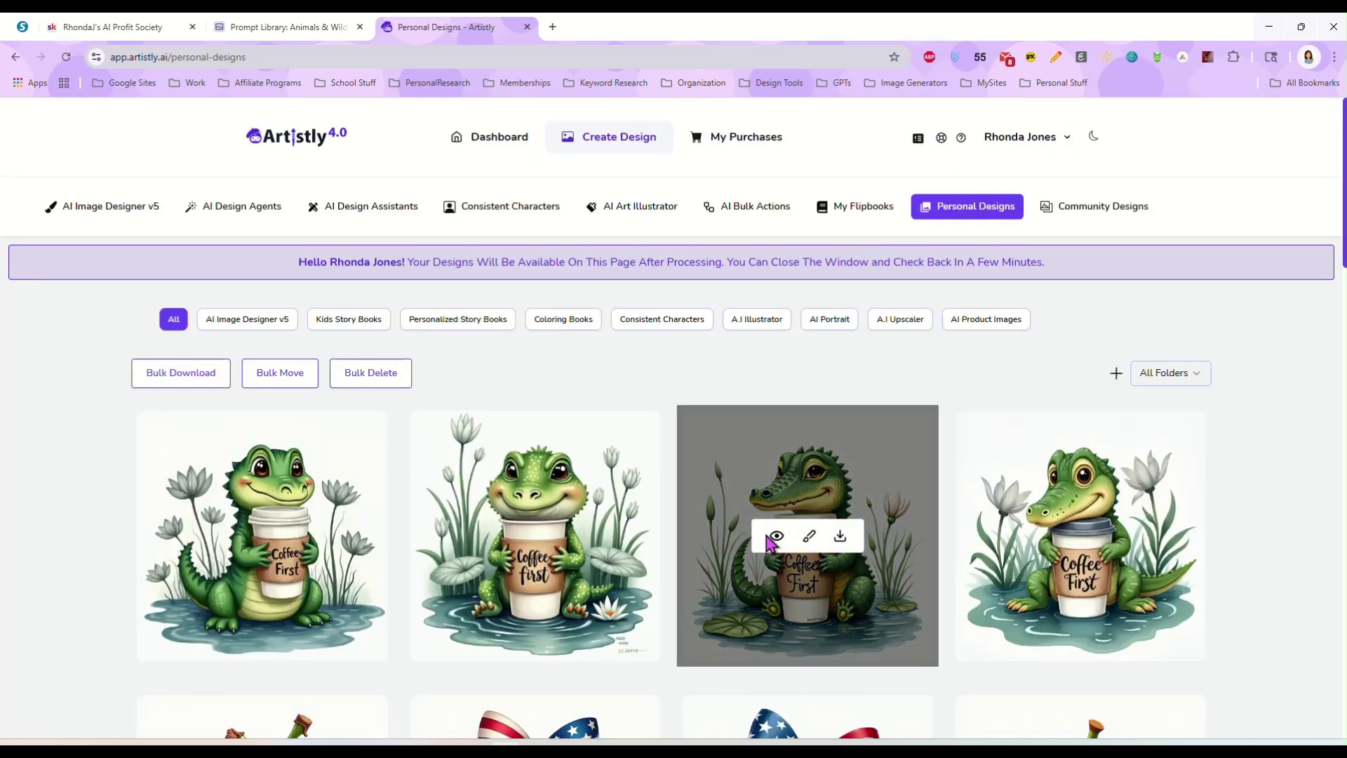
pyautogui.click(773, 538)
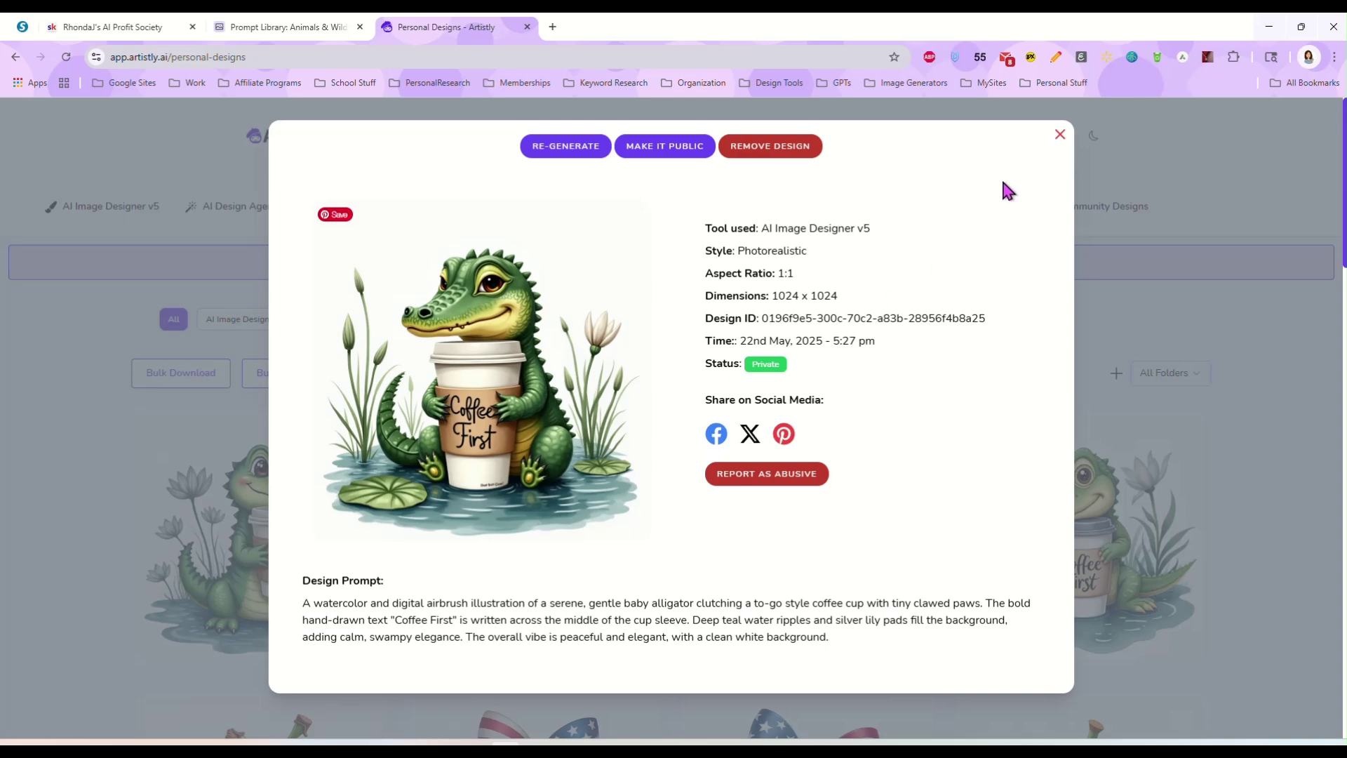
pyautogui.click(1058, 135)
pyautogui.click(1045, 537)
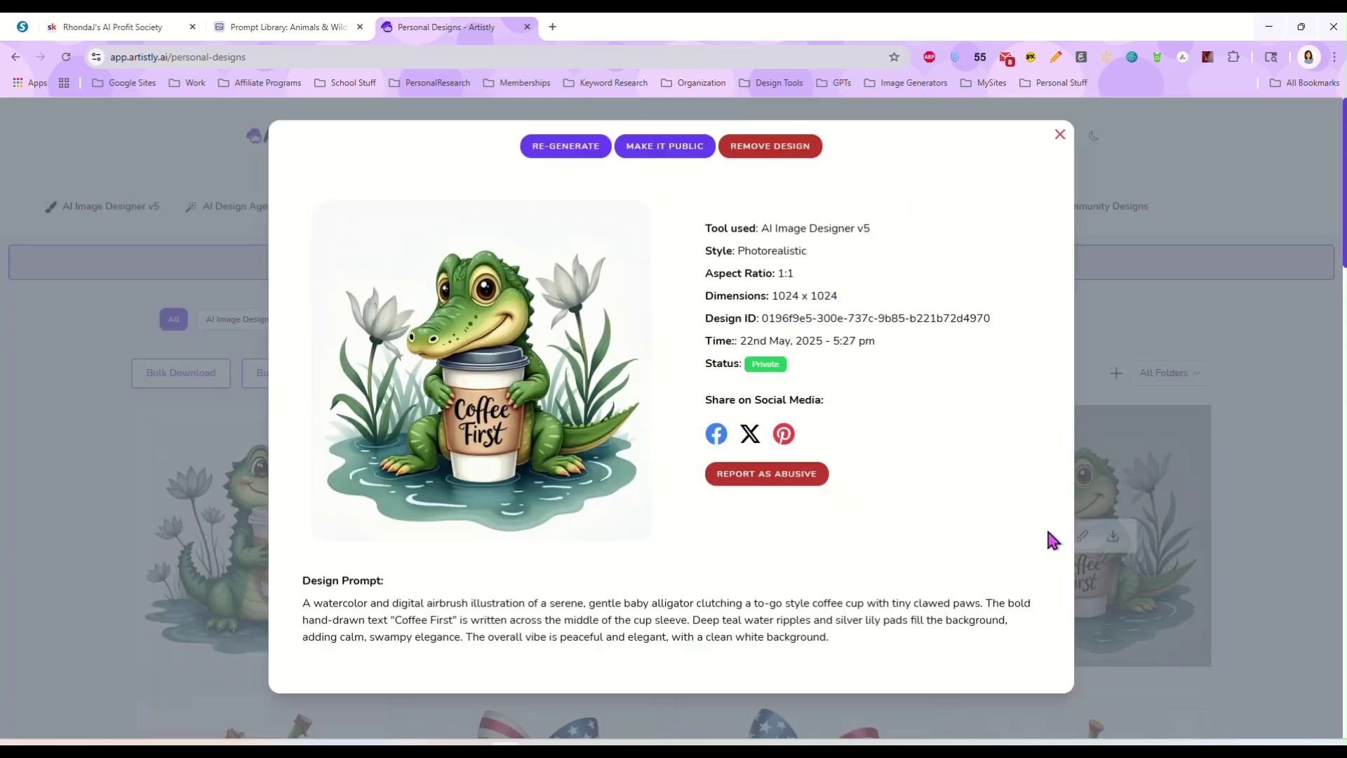
pyautogui.click(1059, 137)
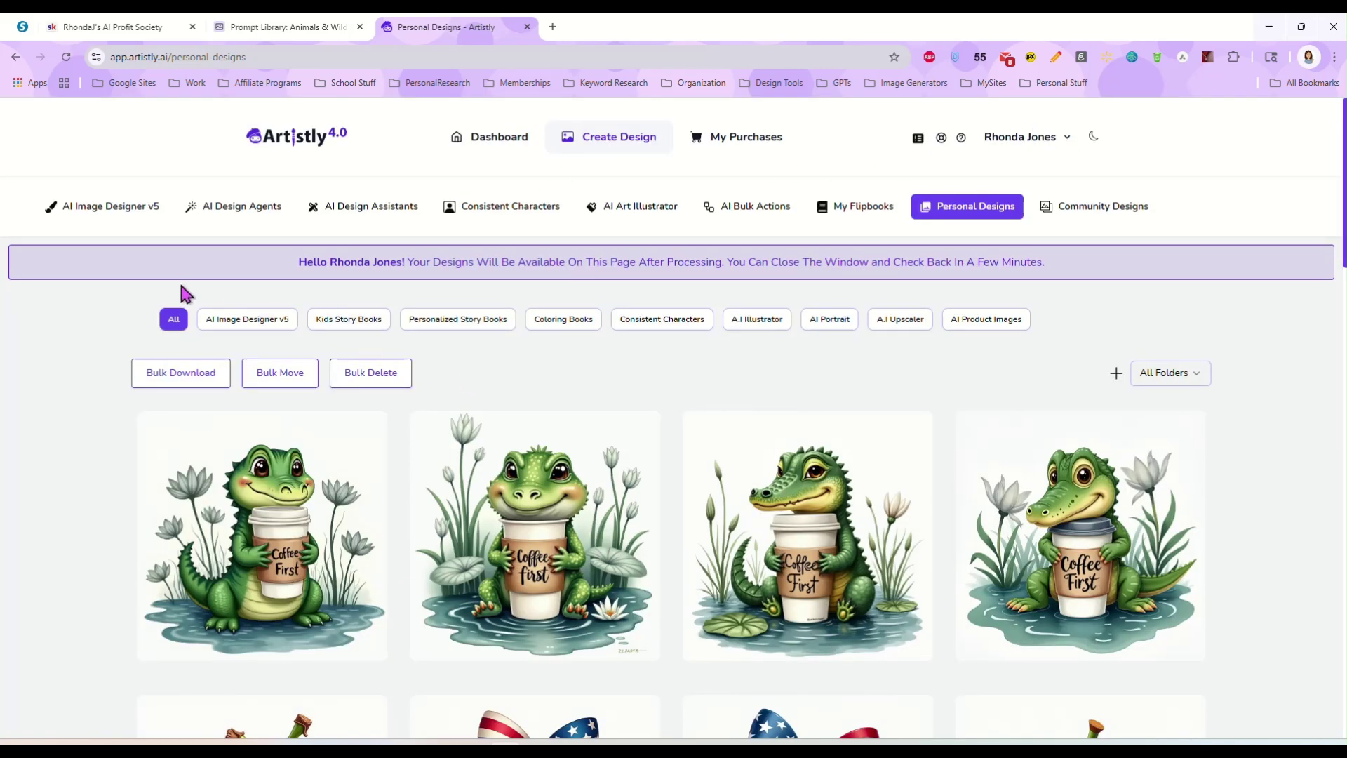
# Start a new AI Image Designer v5 design, and browse the Retro, Vintage & Boho table of the Airtable prompt library.
pyautogui.click(110, 208)
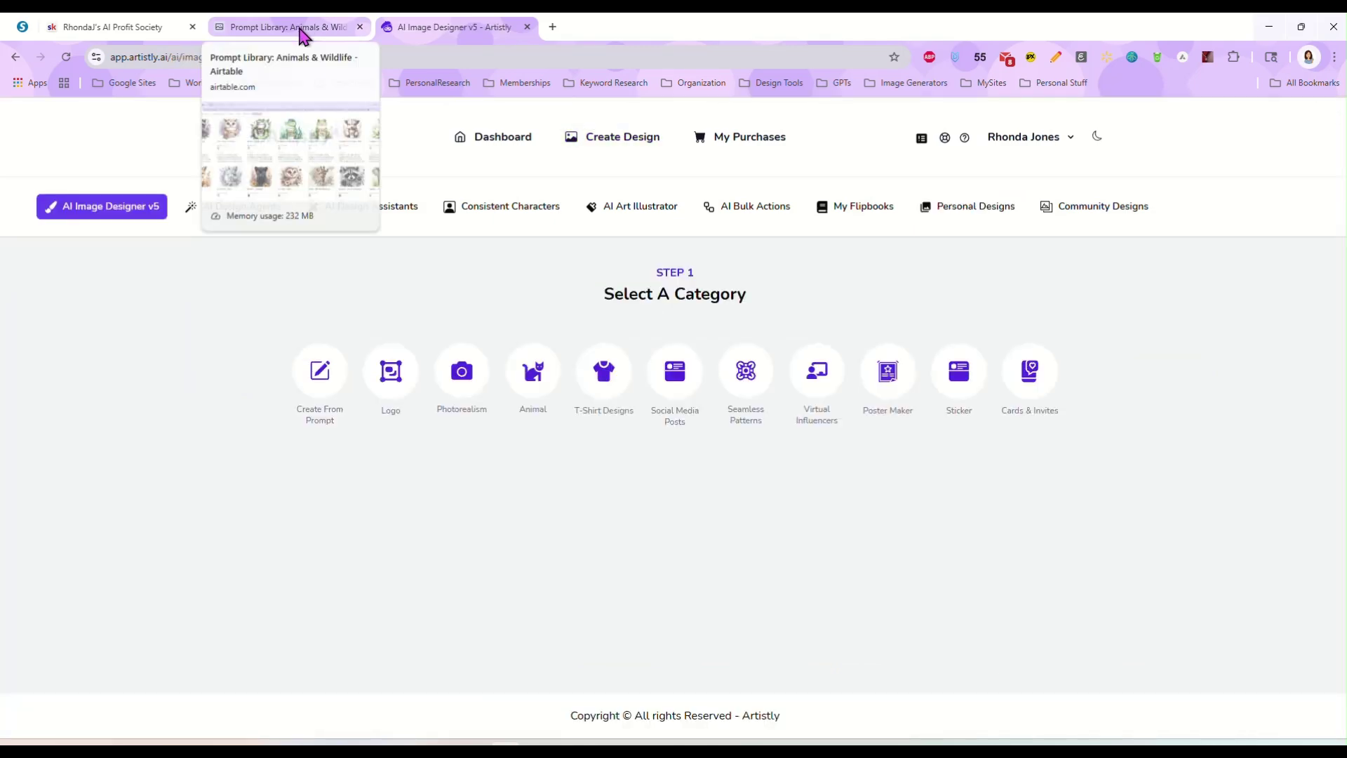
pyautogui.click(303, 29)
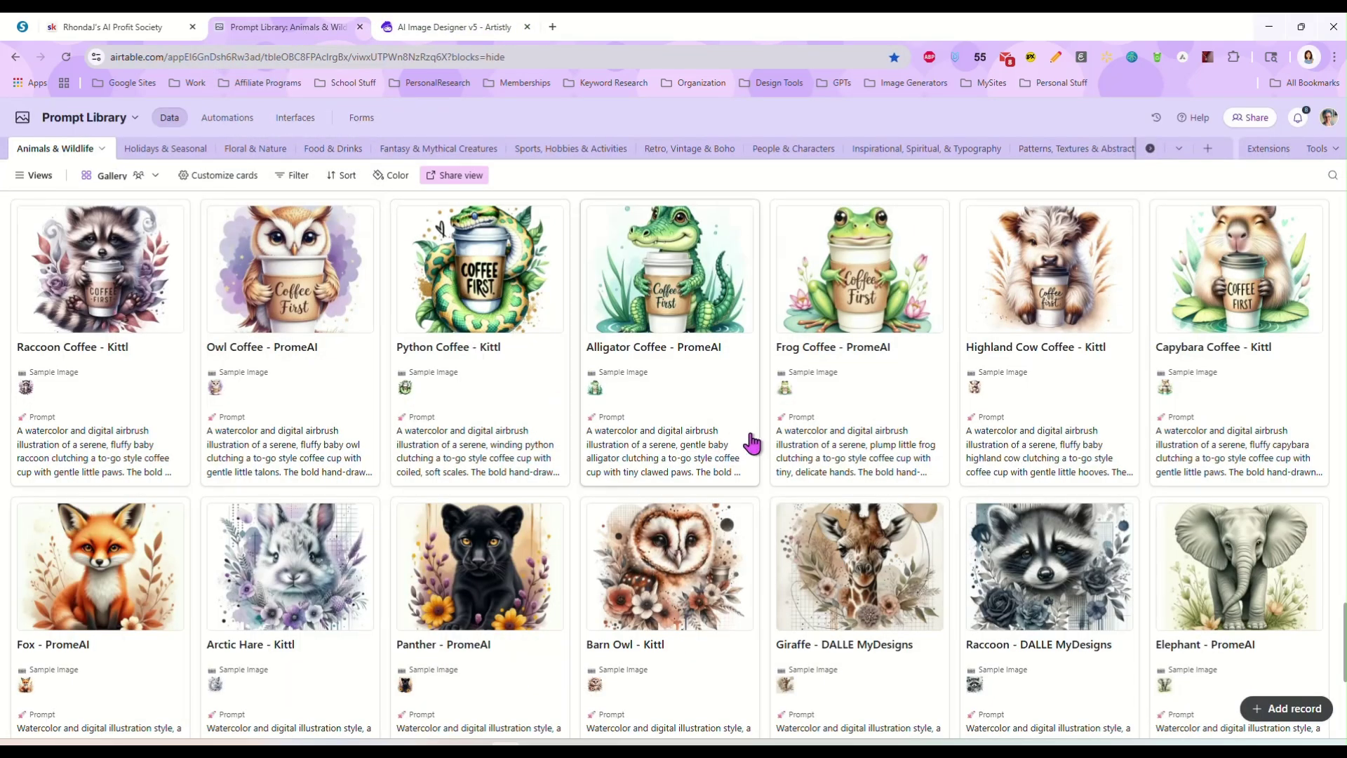
pyautogui.scroll(-4, 751, 435)
pyautogui.scroll(8, 806, 533)
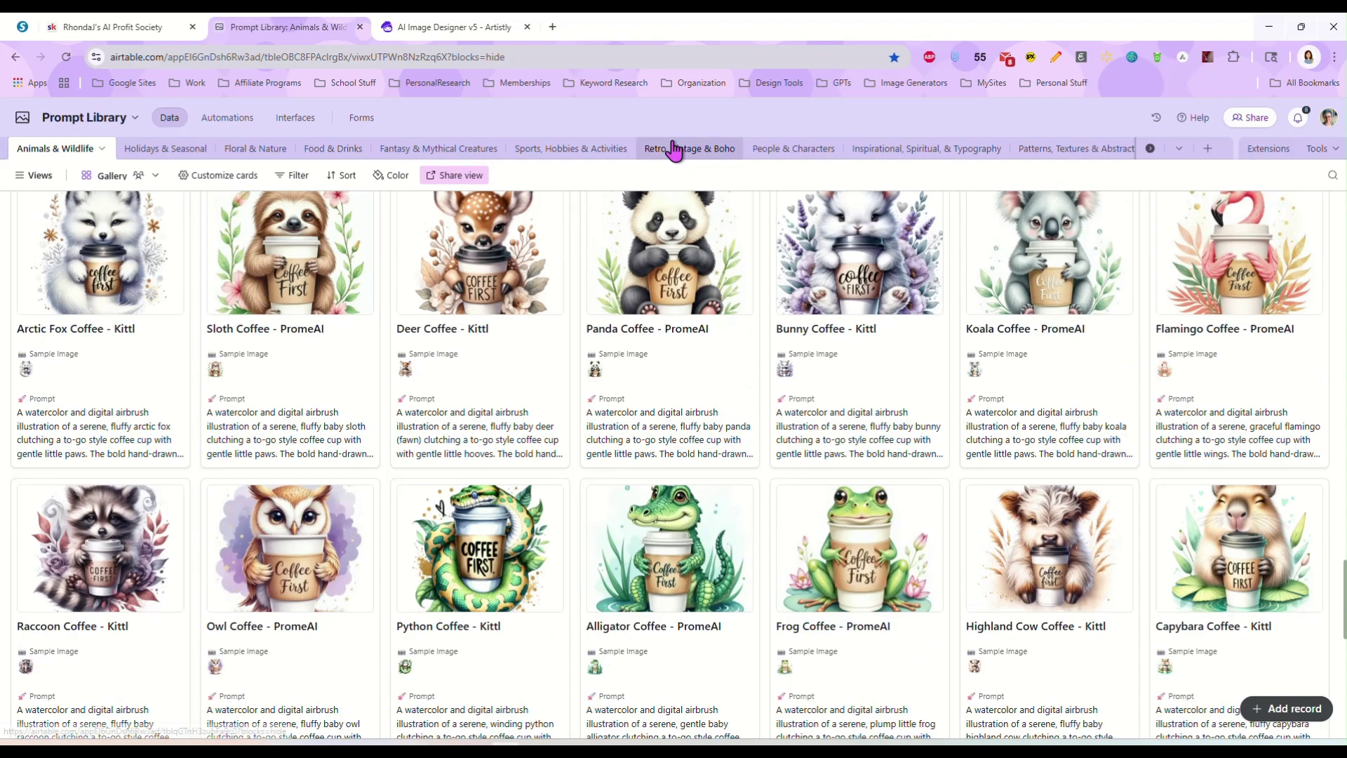
pyautogui.click(673, 150)
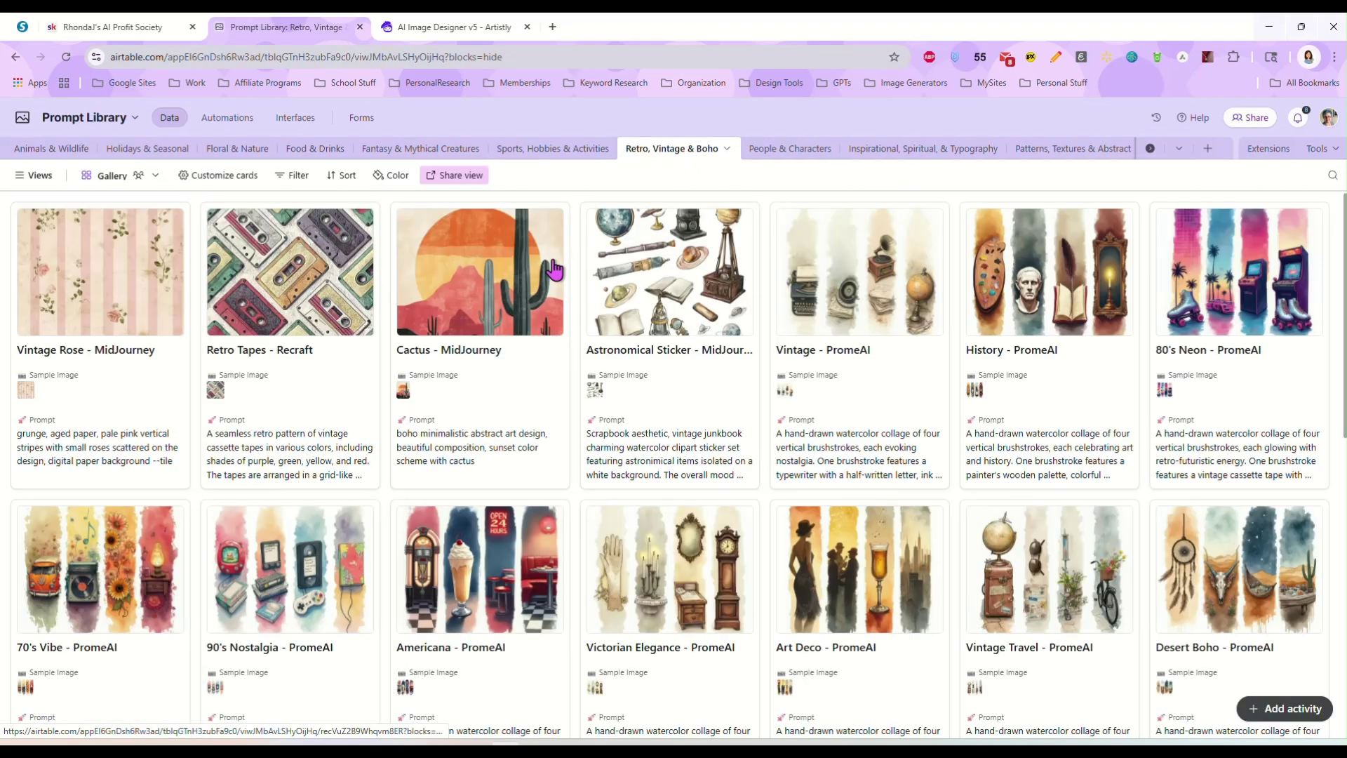
pyautogui.scroll(-8, 813, 449)
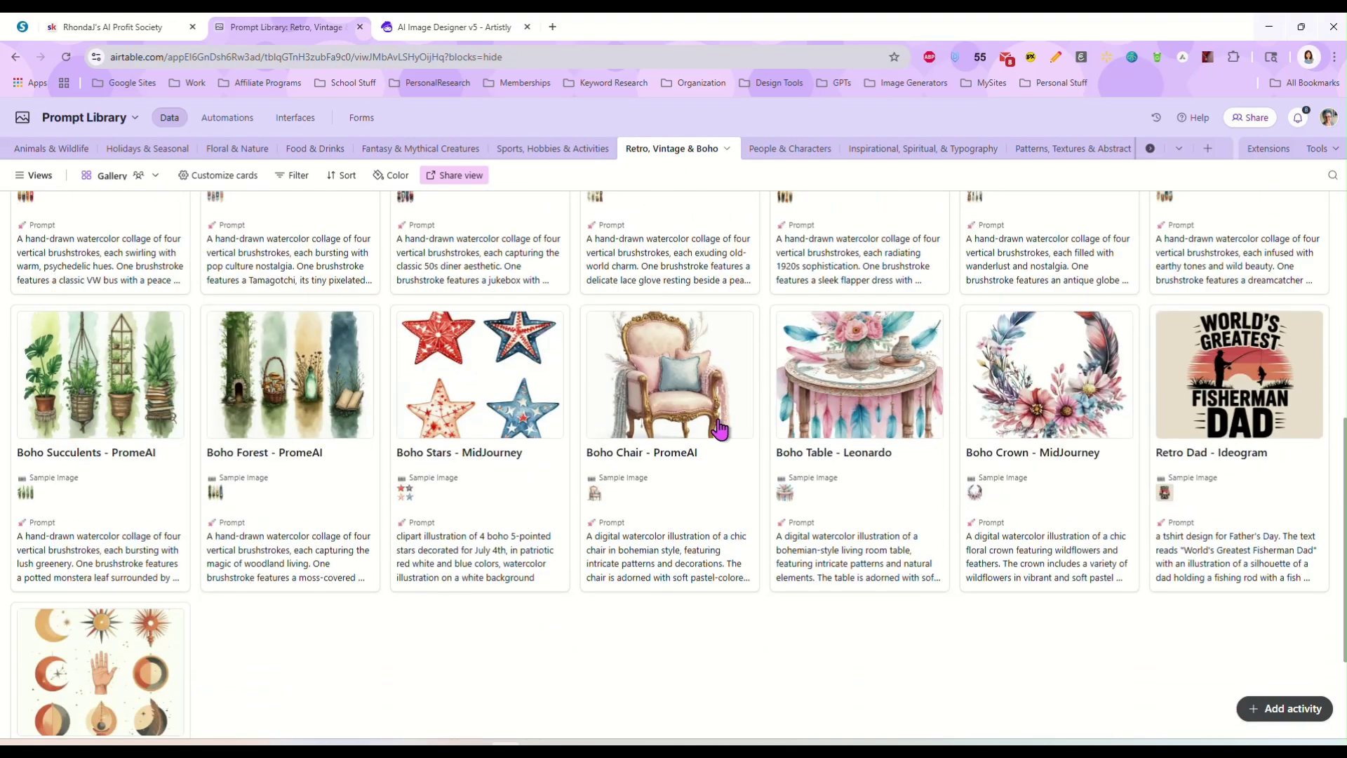
pyautogui.scroll(3, 685, 502)
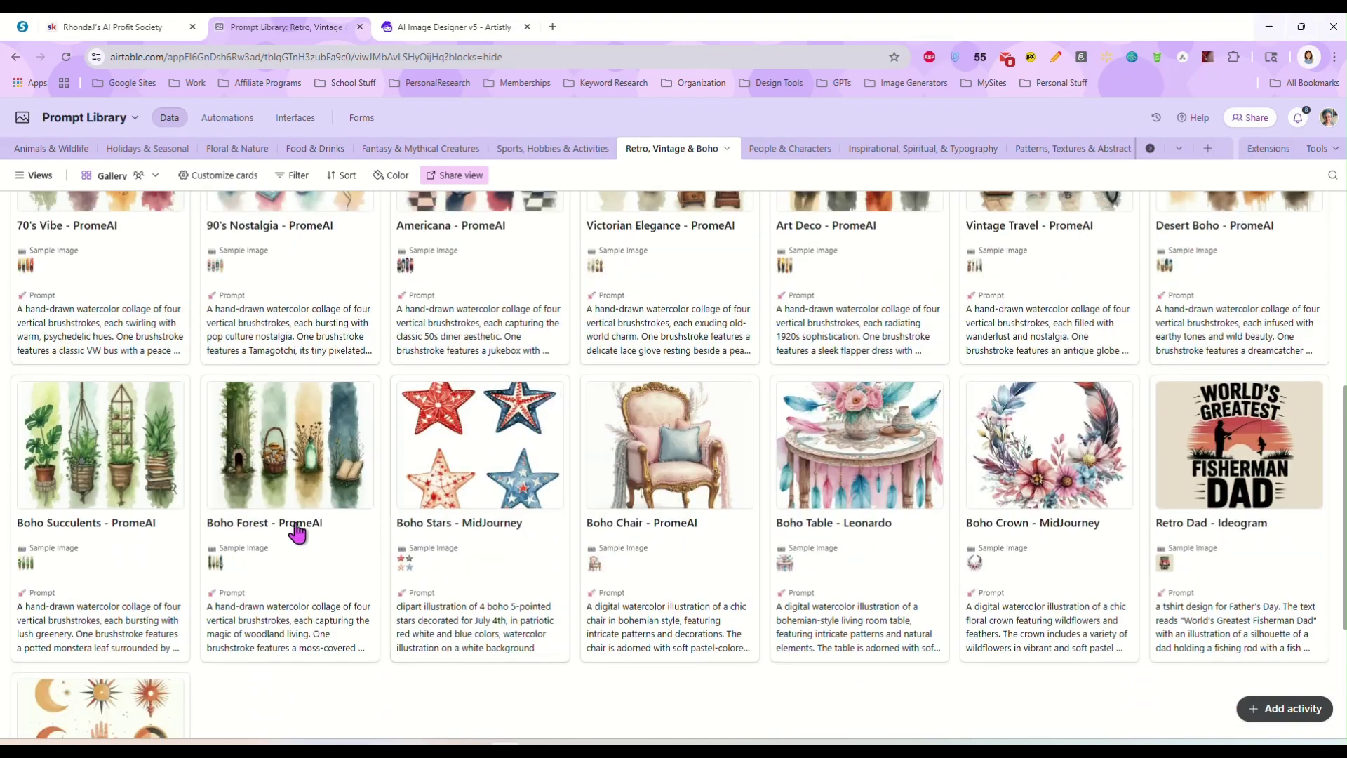
# Open the Boho Forest - PromeAI record and copy its full prompt text.
pyautogui.click(303, 639)
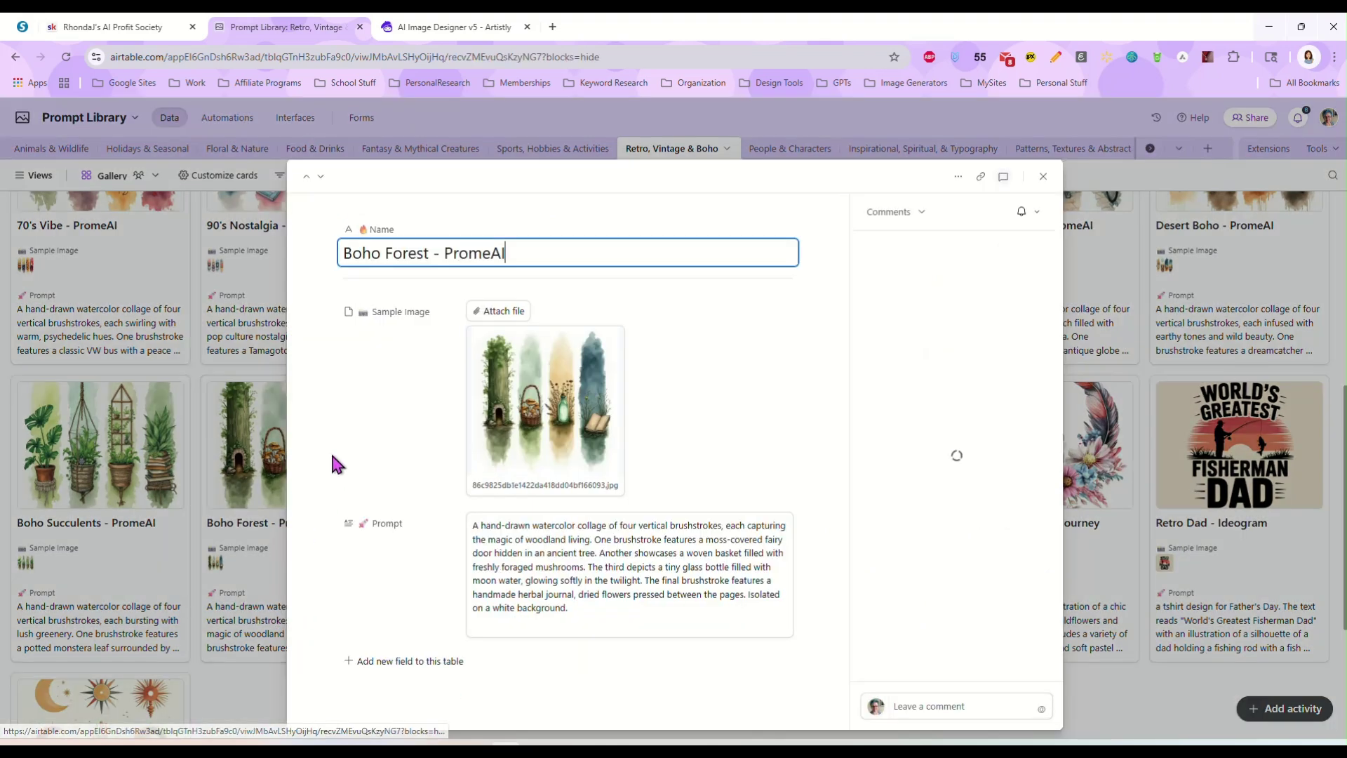
pyautogui.doubleClick(567, 552)
pyautogui.tripleClick(568, 552)
pyautogui.rightClick(568, 552)
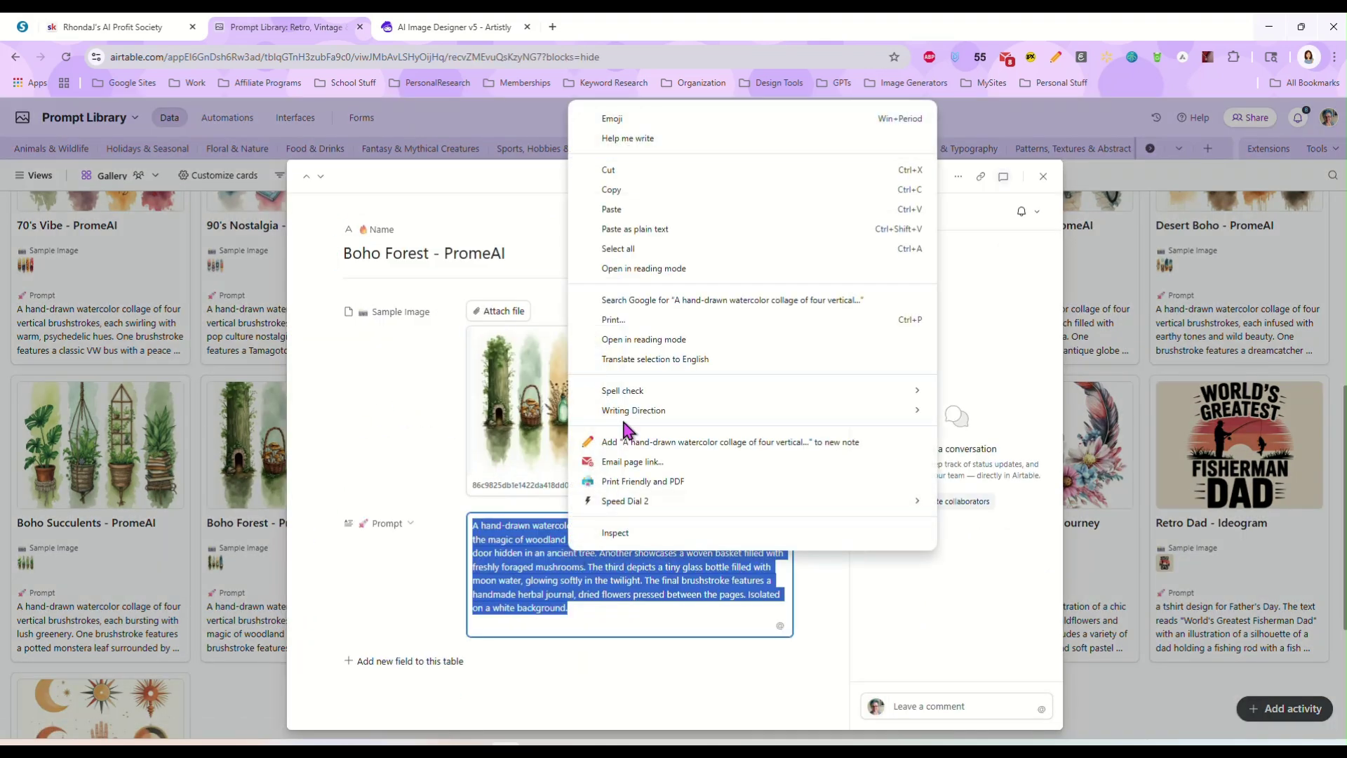
pyautogui.click(624, 192)
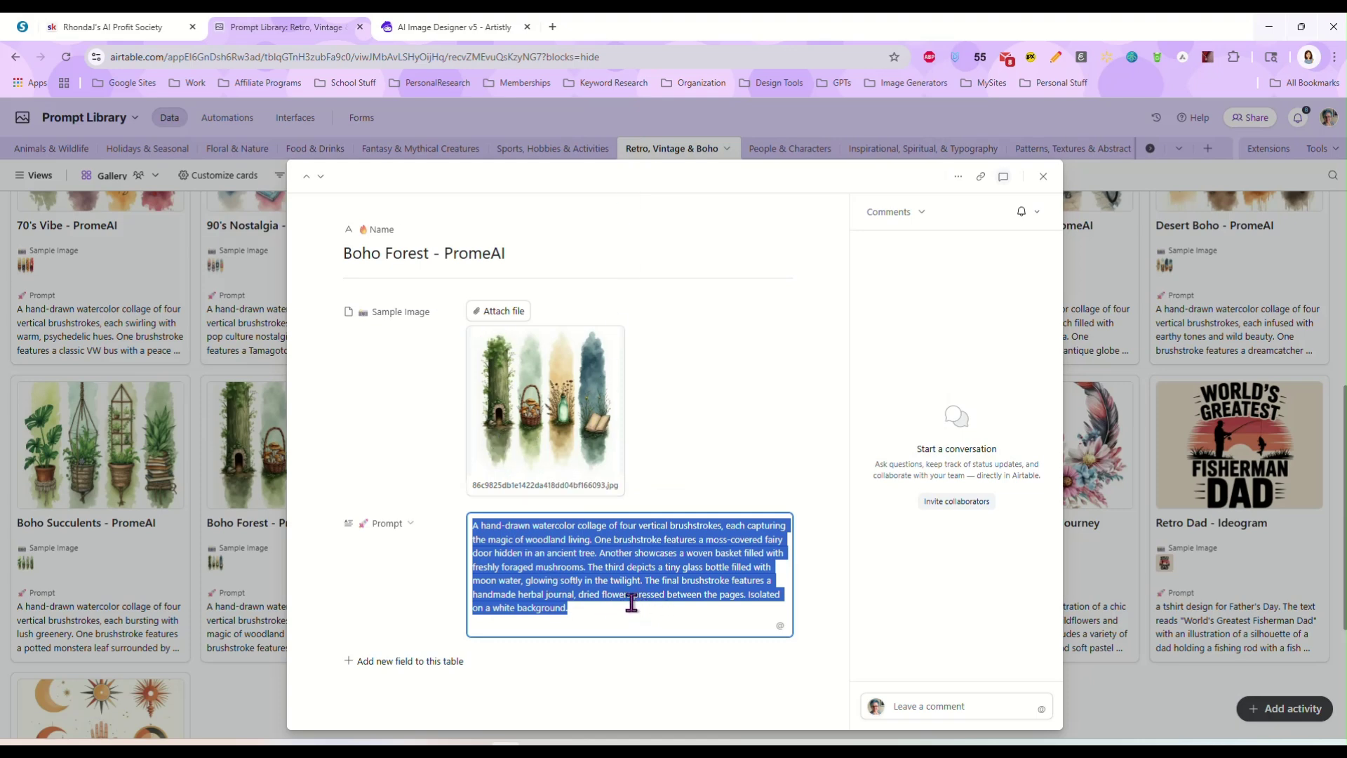
# Return to Artistly, choose the Create From Prompt category and paste the copied woodland brushstroke prompt into the prompt field.
pyautogui.click(477, 28)
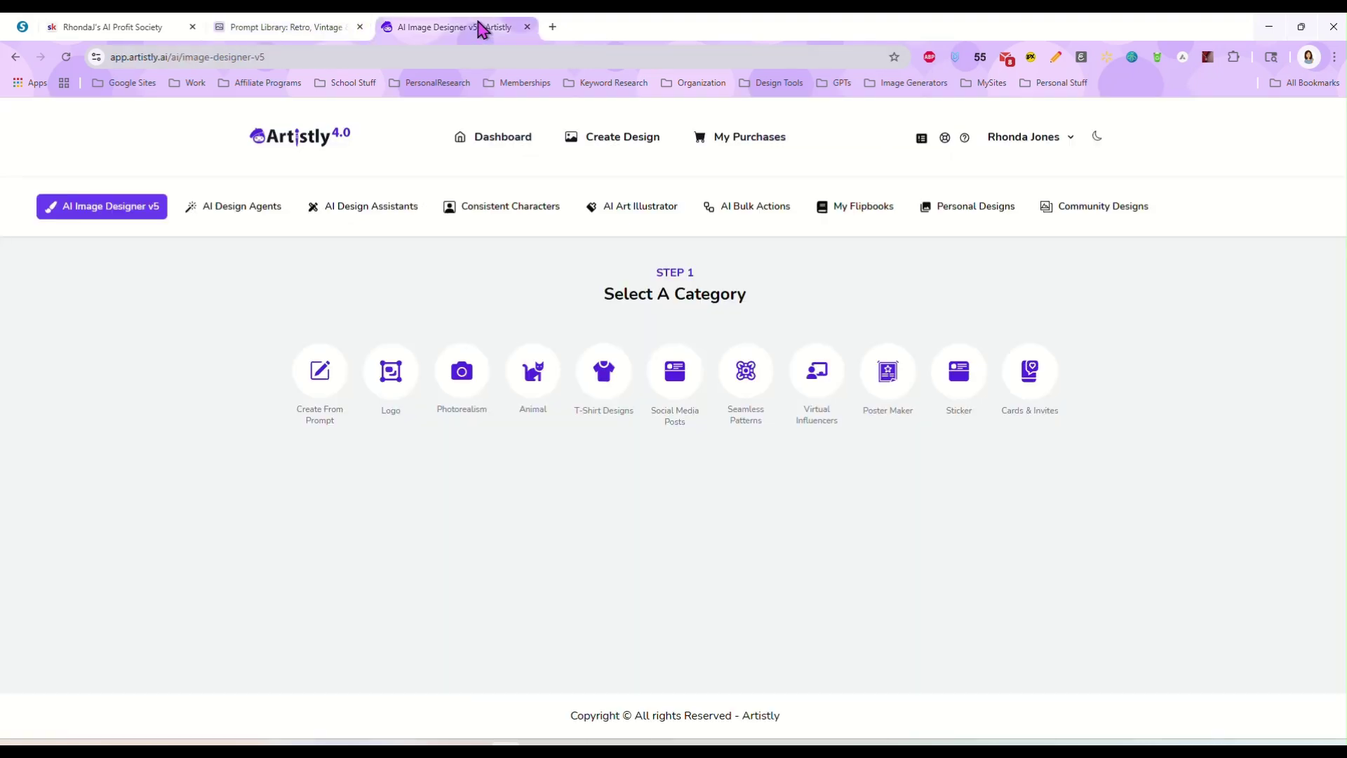
pyautogui.click(315, 379)
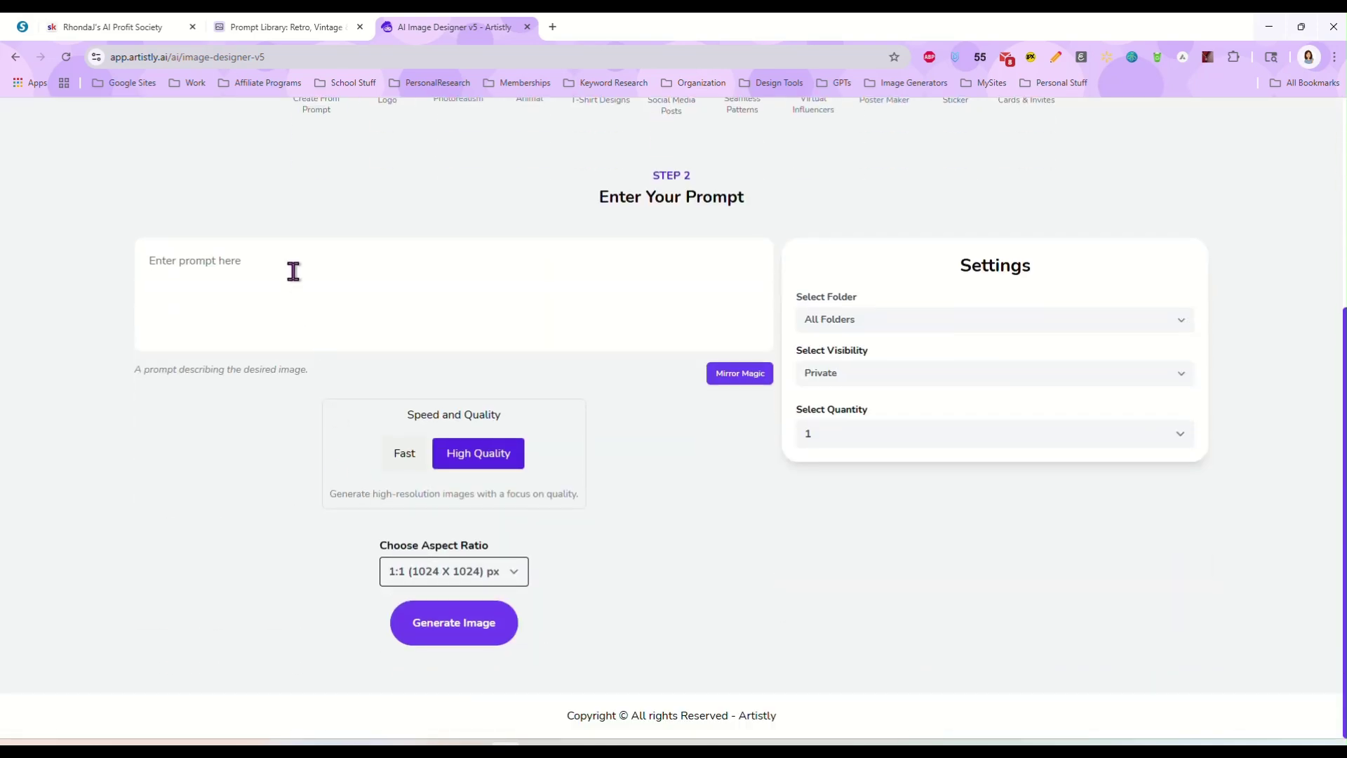
pyautogui.hotkey('ctrl', 'v')
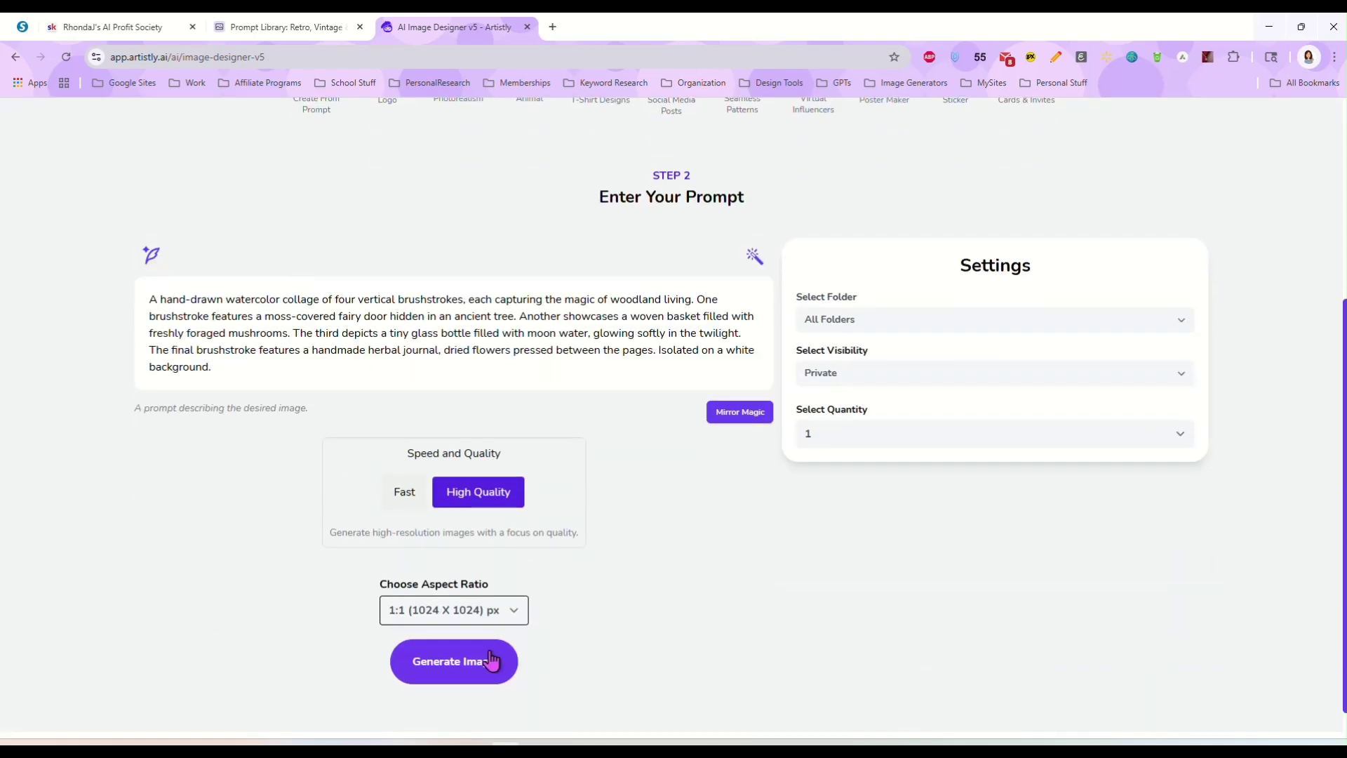
# Set the quantity to 4 and generate the woodland collage in High Quality at the 1:1 (1024 X 1024) px aspect ratio.
pyautogui.click(846, 435)
pyautogui.click(862, 522)
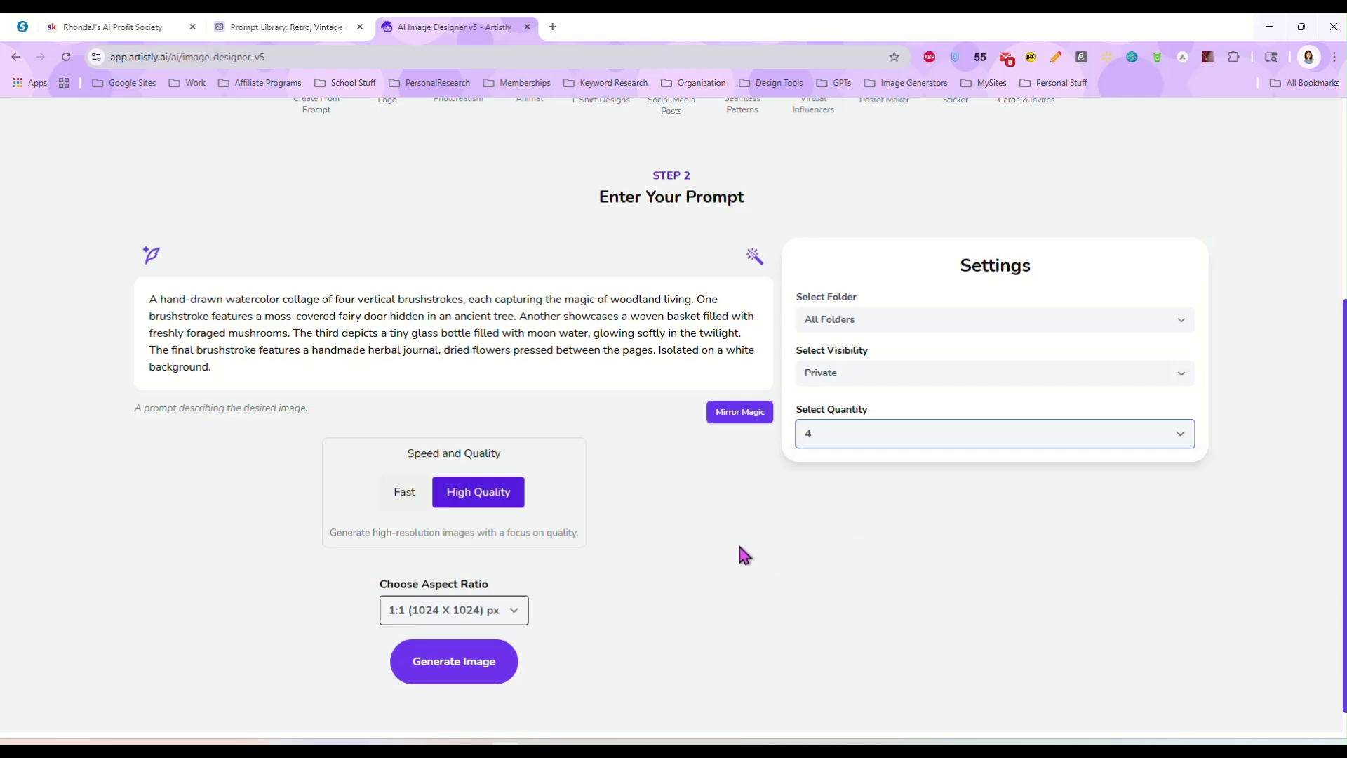
pyautogui.click(447, 666)
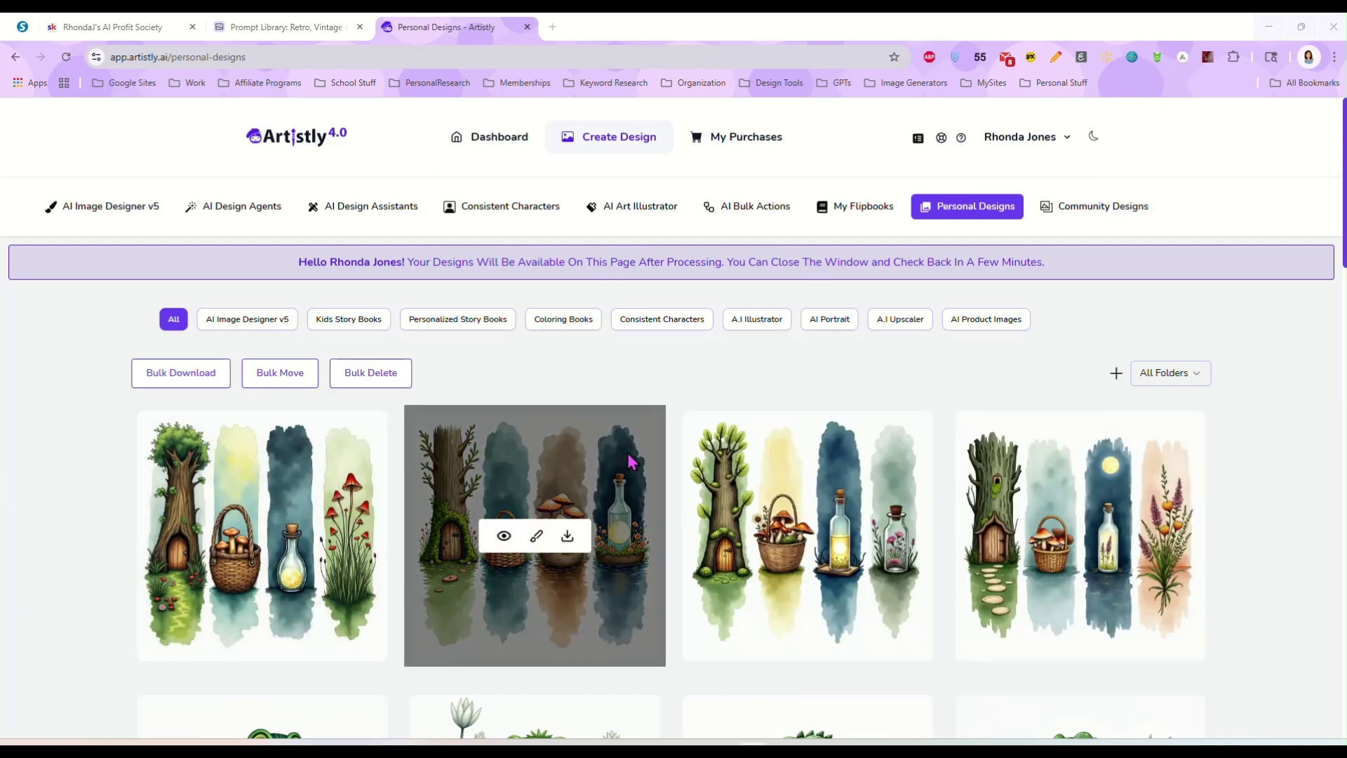
# Examine the second, third and fourth generated woodland collages in their enlarged detail views, closing each one after viewing.
pyautogui.scroll(-1, 582, 466)
pyautogui.click(503, 466)
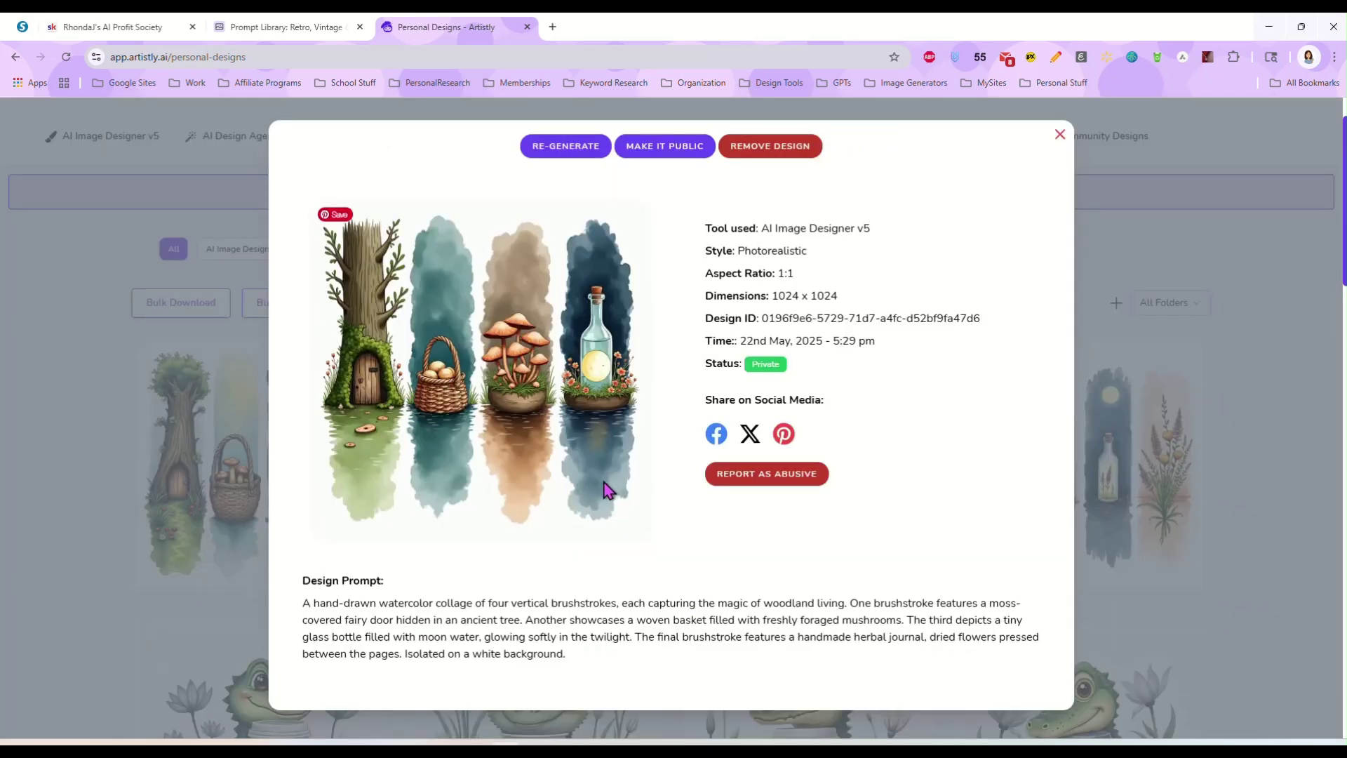
pyautogui.click(1059, 134)
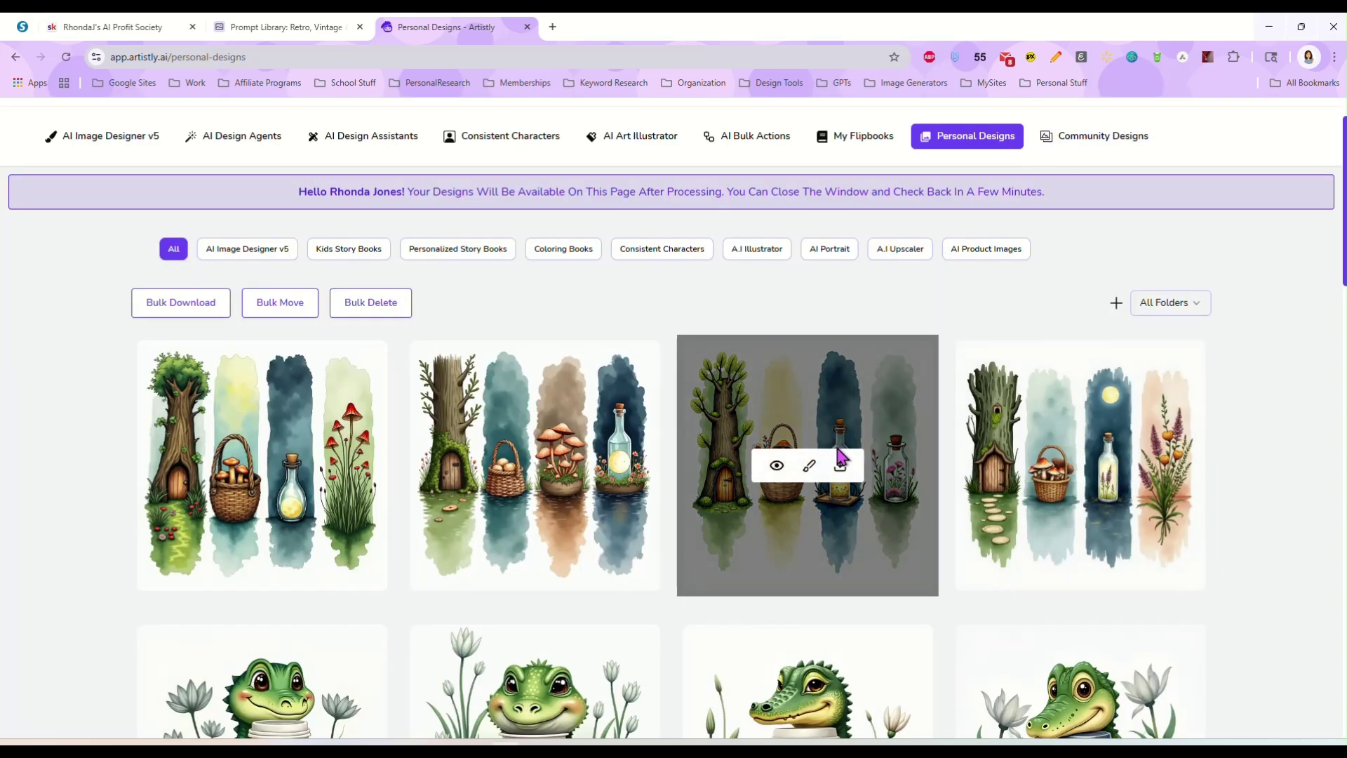
pyautogui.click(775, 467)
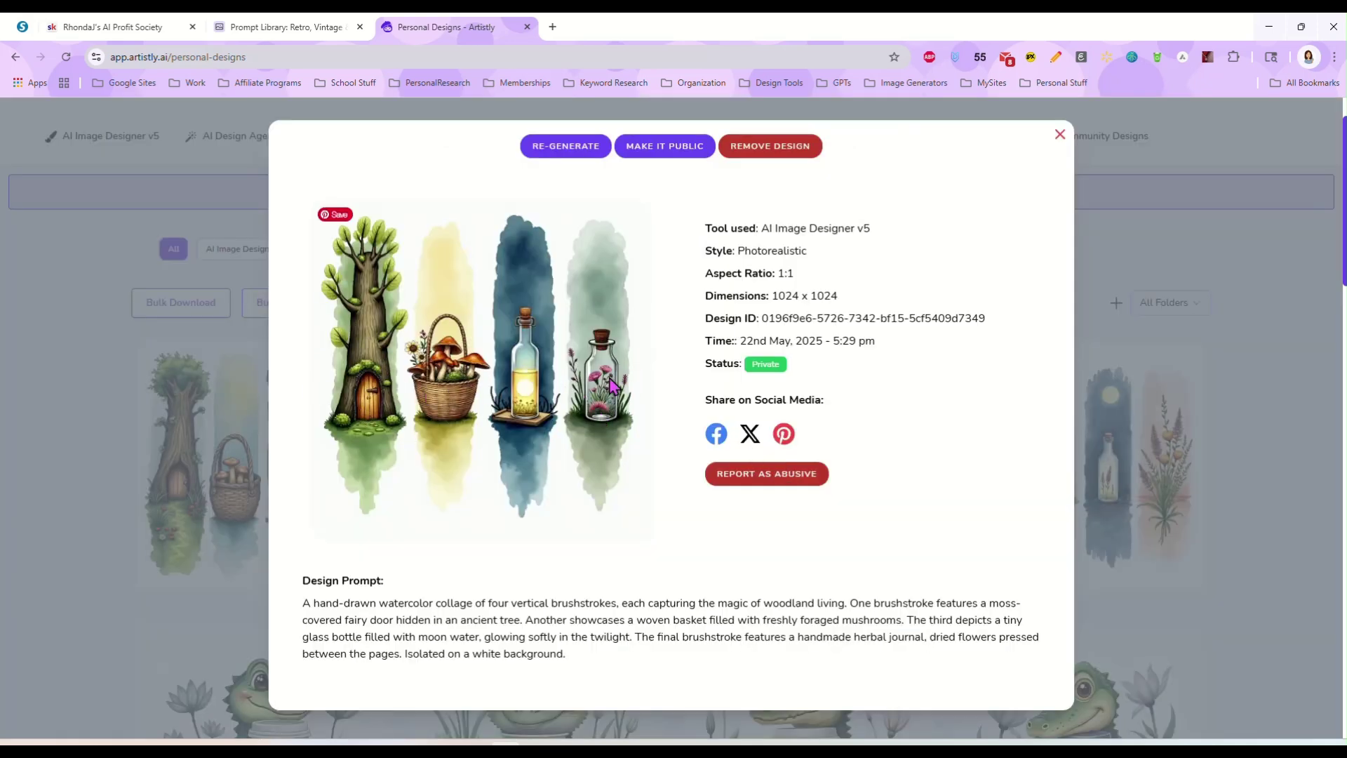
pyautogui.click(1059, 134)
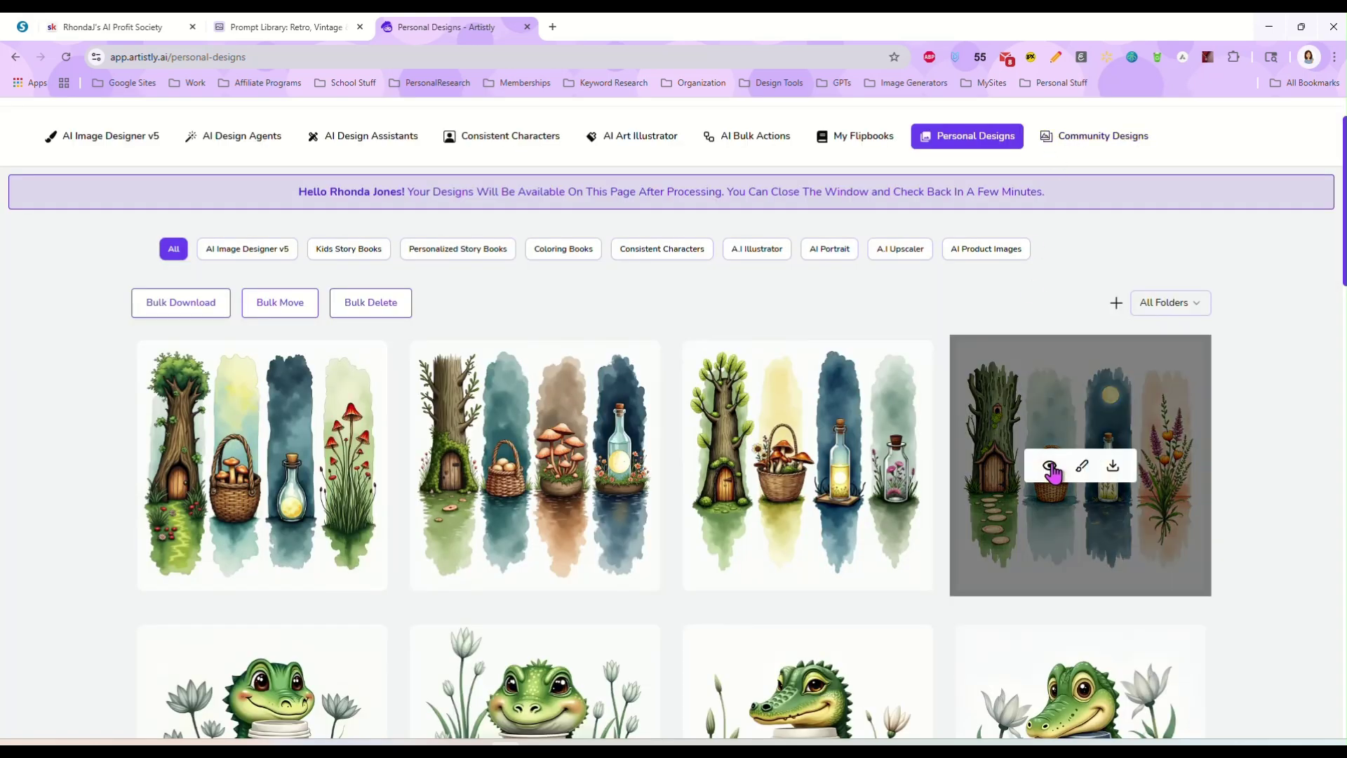
pyautogui.click(1050, 466)
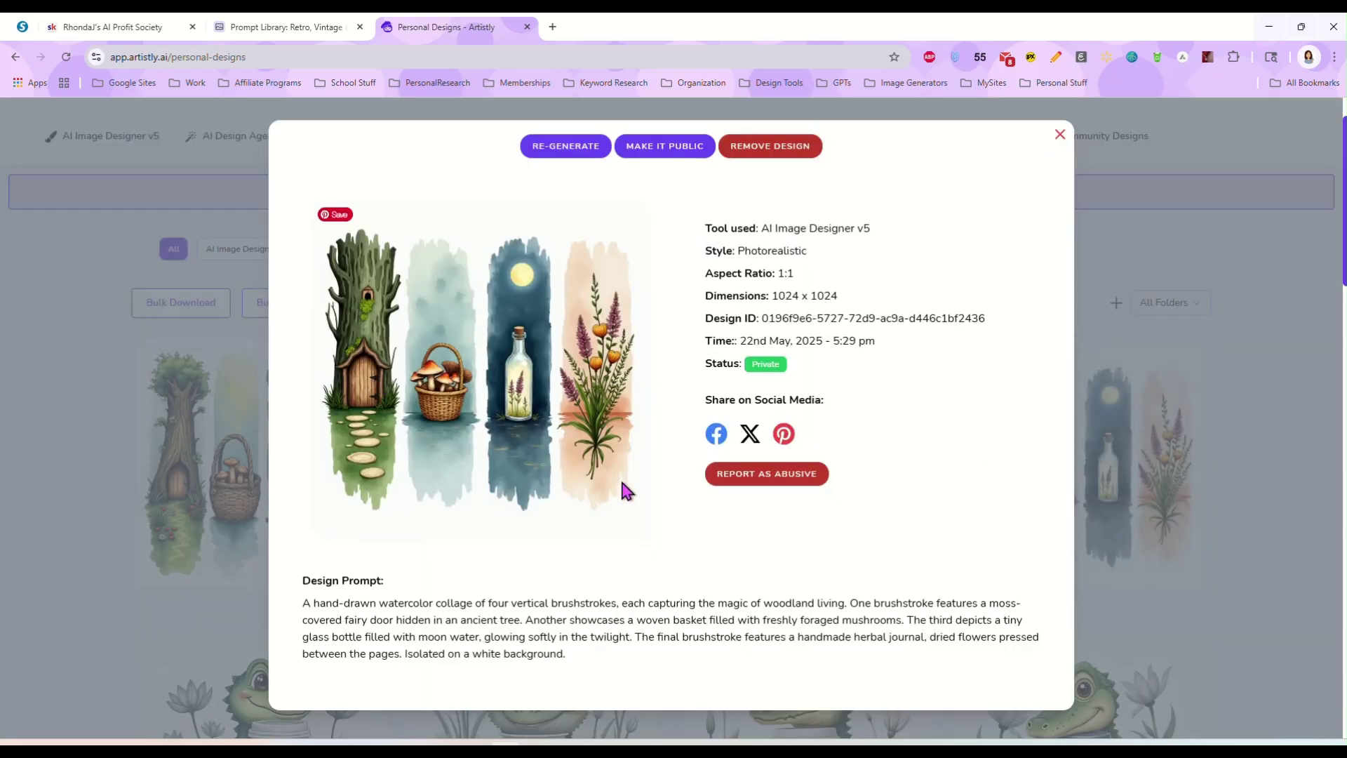
pyautogui.click(1059, 134)
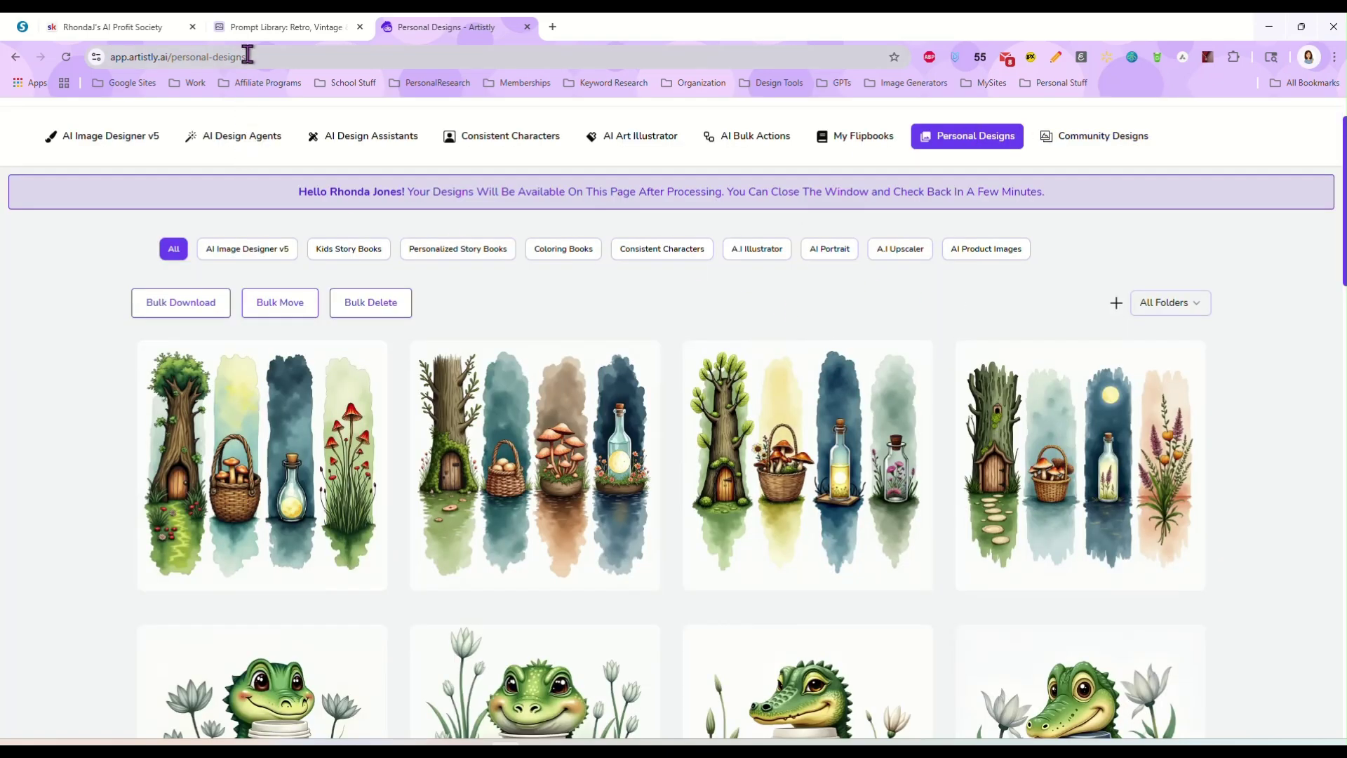
# Switch back to the Airtable prompt library, close the Boho Forest record and open the Retro Dad - Ideogram record.
pyautogui.click(265, 29)
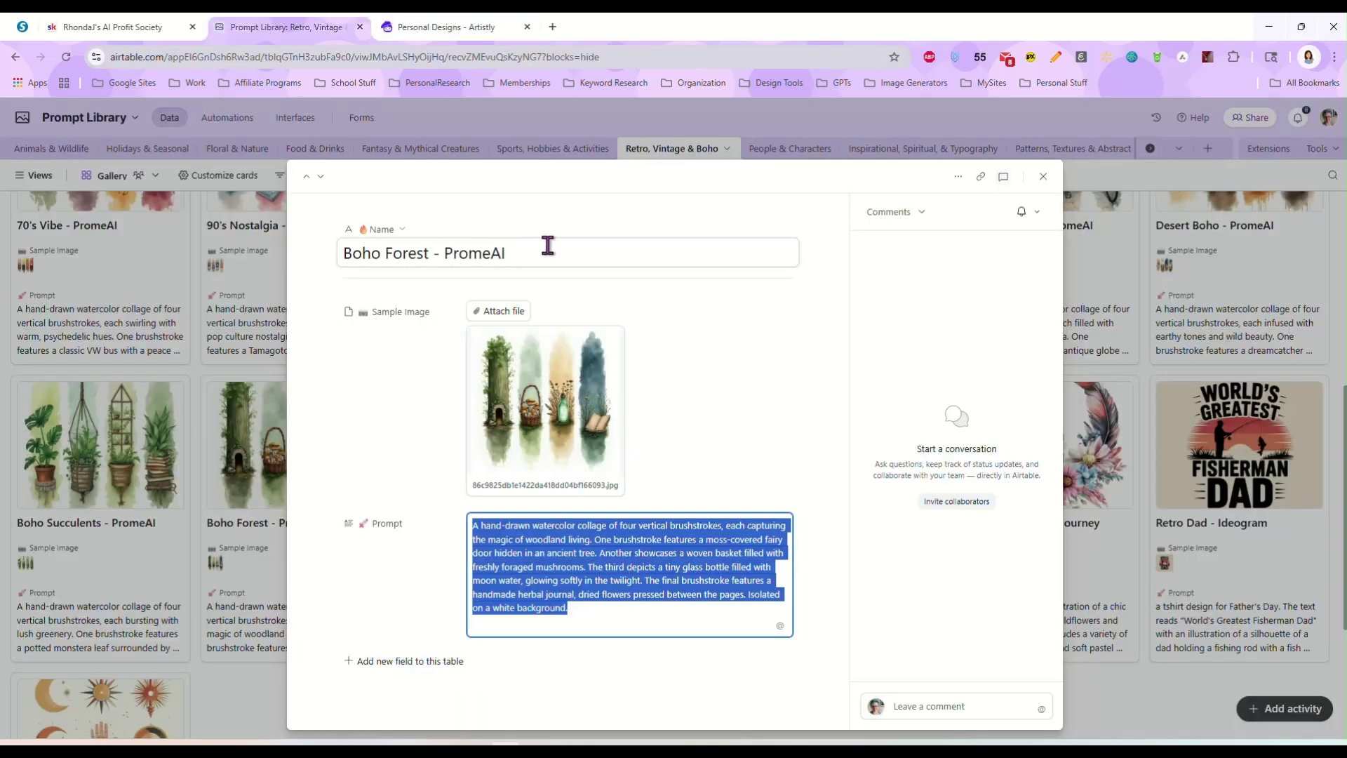
pyautogui.click(1044, 176)
pyautogui.scroll(4, 932, 414)
pyautogui.scroll(-4, 1158, 439)
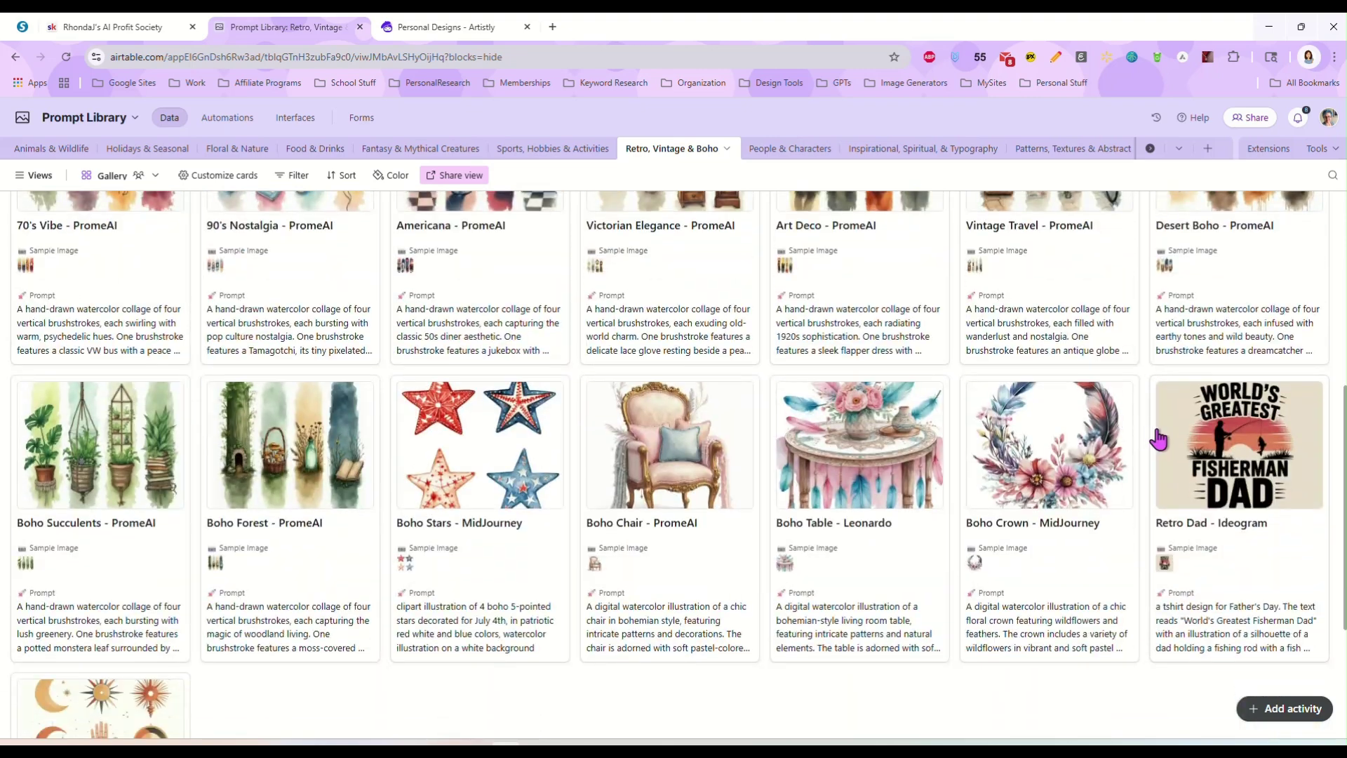
pyautogui.scroll(-2, 1158, 440)
pyautogui.click(1251, 482)
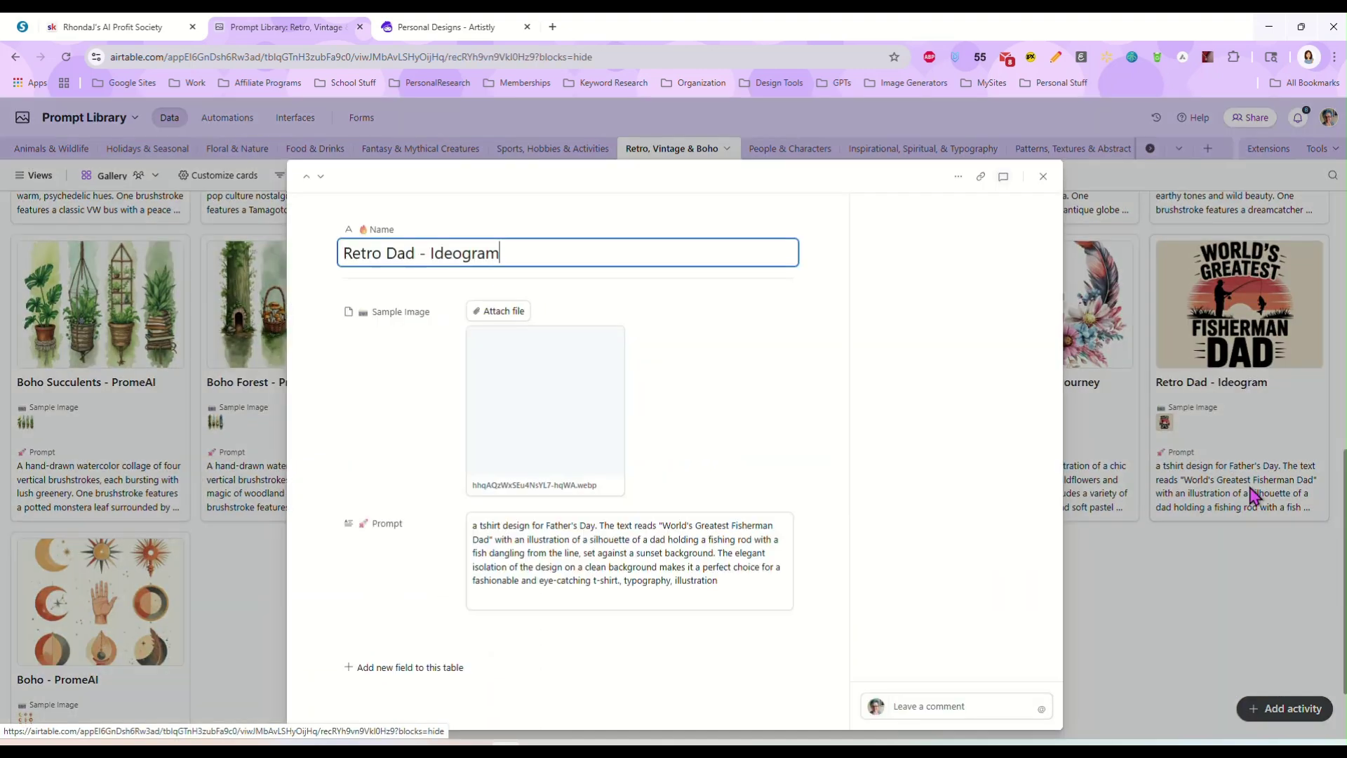
# Copy the full prompt text of the Retro Dad record and close the record.
pyautogui.doubleClick(611, 566)
pyautogui.moveTo(723, 577); pyautogui.dragTo(460, 540)
pyautogui.hotkey('ctrl', 'c')
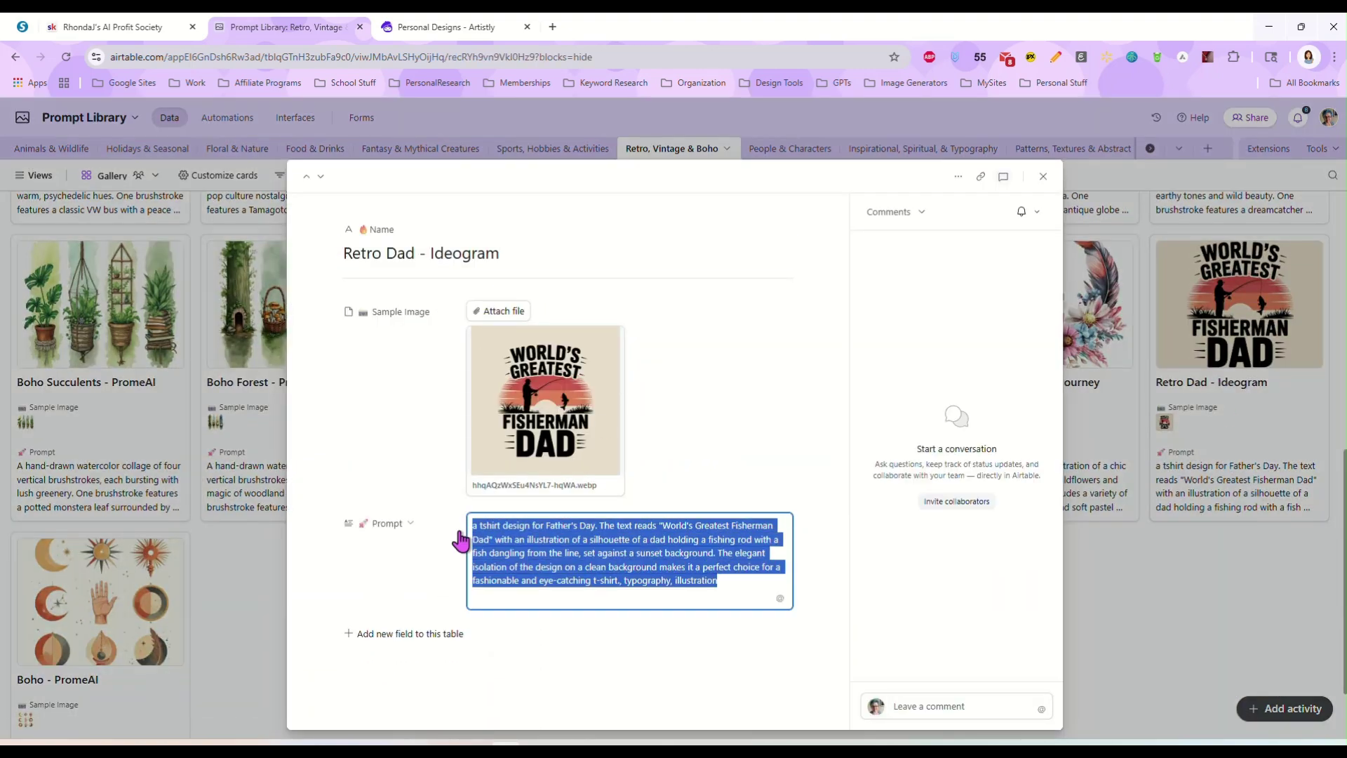
pyautogui.rightClick(545, 540)
pyautogui.click(587, 180)
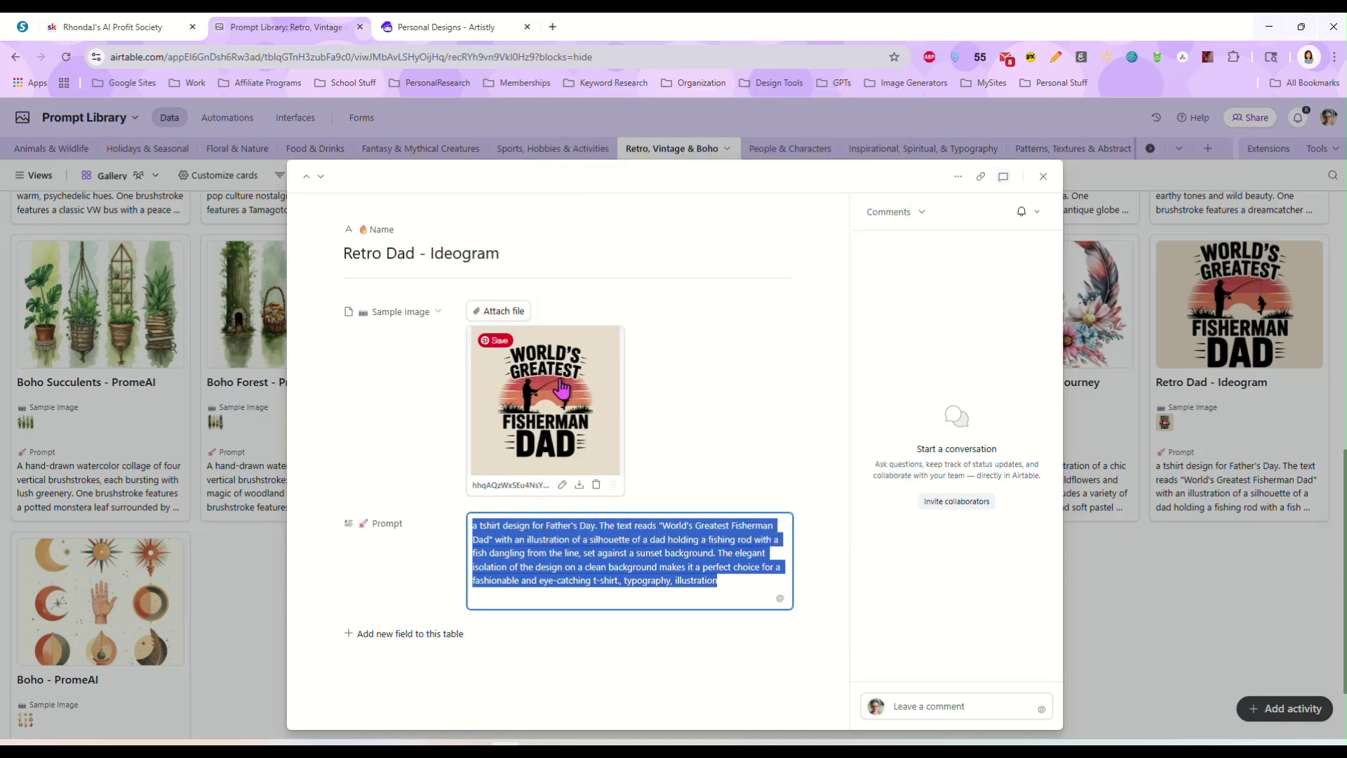
pyautogui.click(1043, 176)
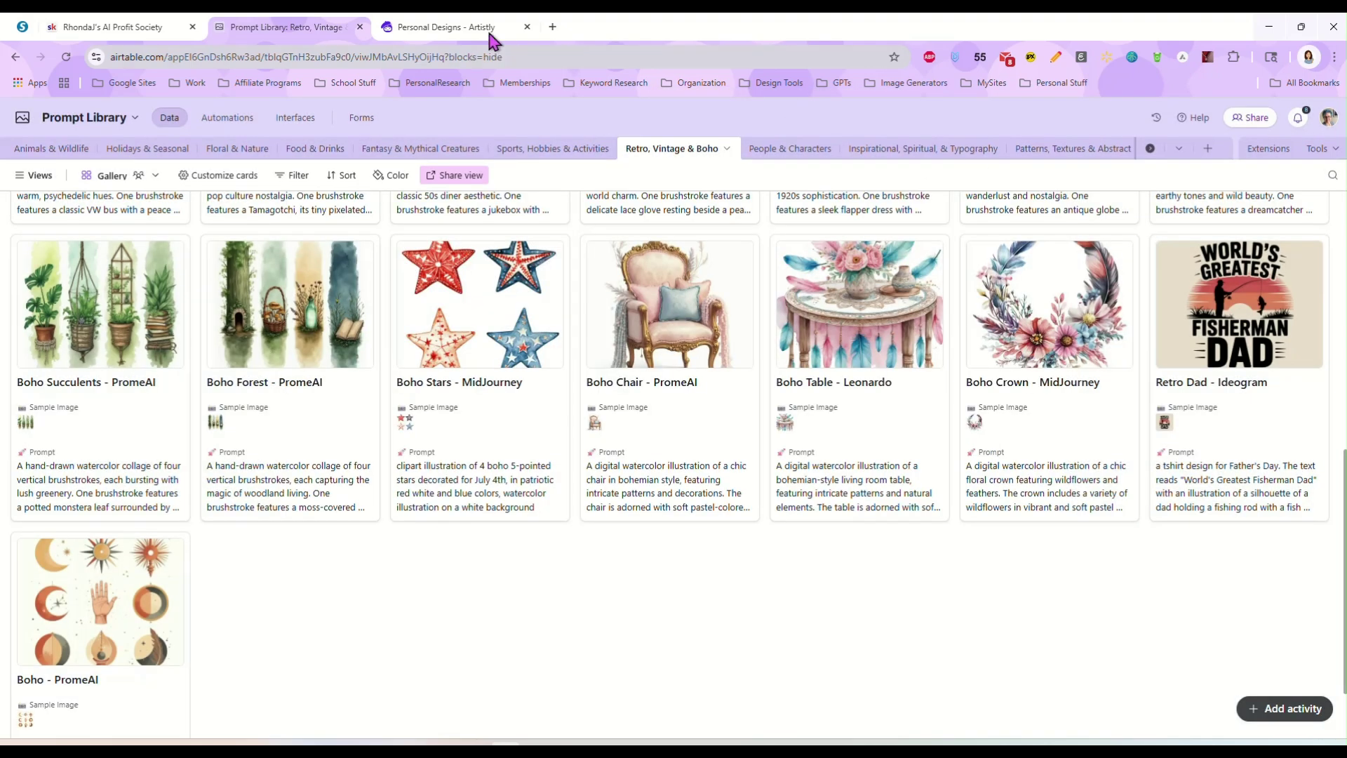
# Return to Artistly's AI Image Designer v5, choose Create From Prompt and paste the Father's Day t-shirt prompt.
pyautogui.click(421, 28)
pyautogui.click(105, 137)
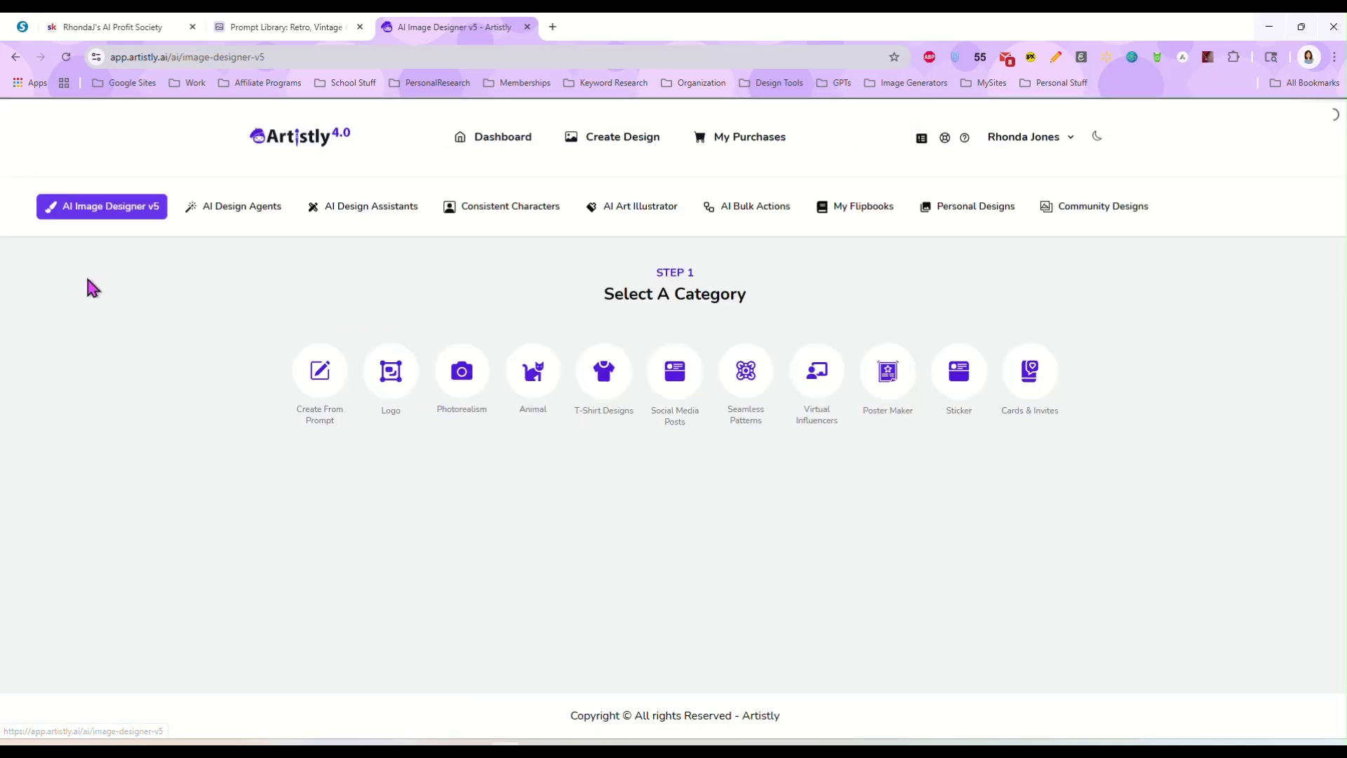
pyautogui.click(317, 371)
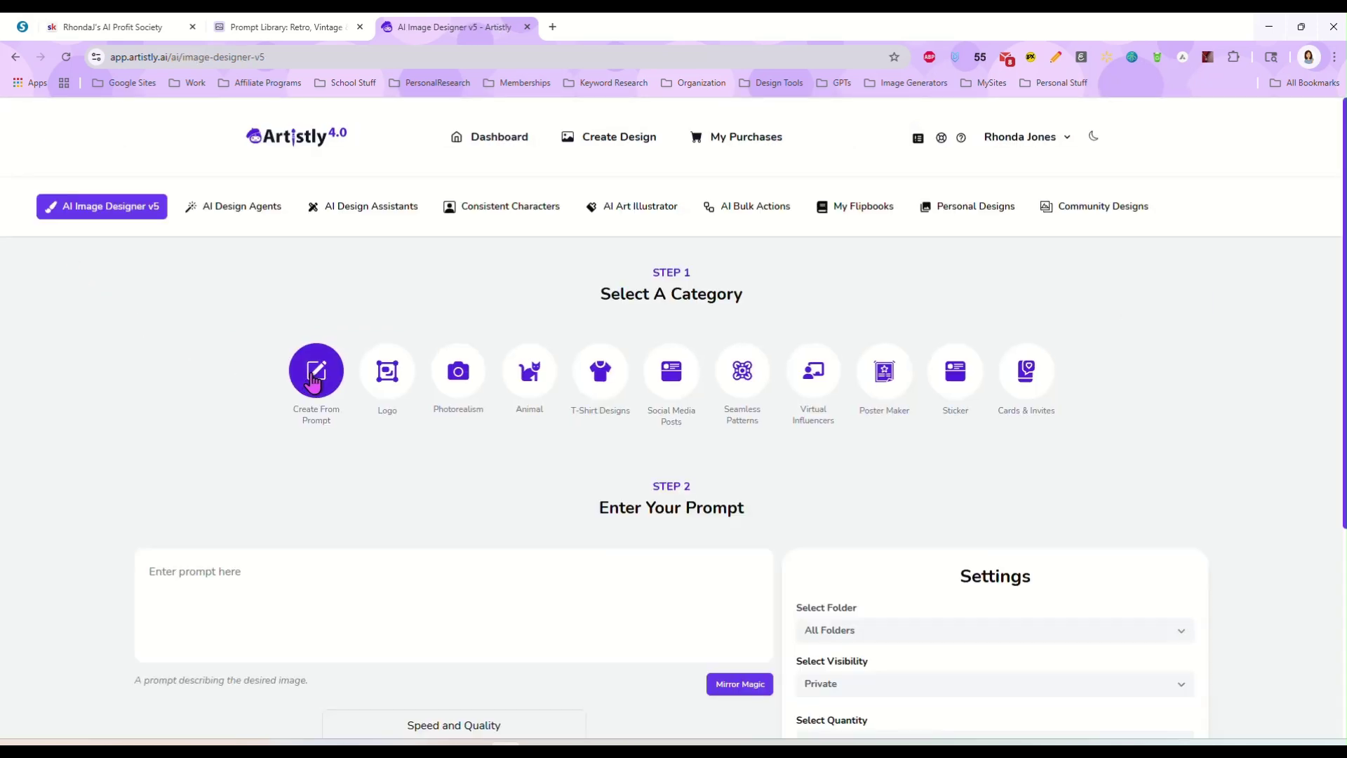
pyautogui.rightClick(274, 278)
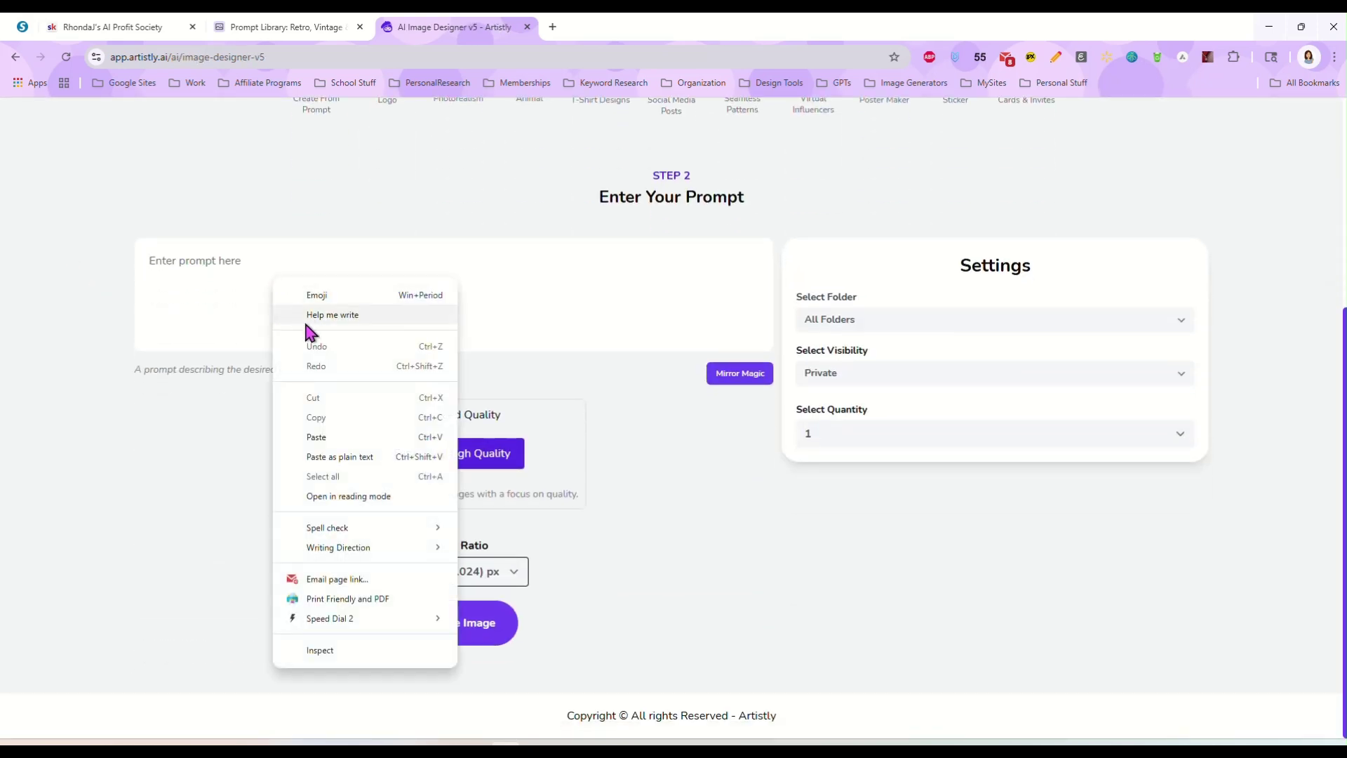
pyautogui.click(324, 438)
# Set the quantity to 4 and generate the Fisherman Dad design in High Quality at the 1:1 (1024 X 1024) px aspect ratio.
pyautogui.click(882, 435)
pyautogui.click(885, 526)
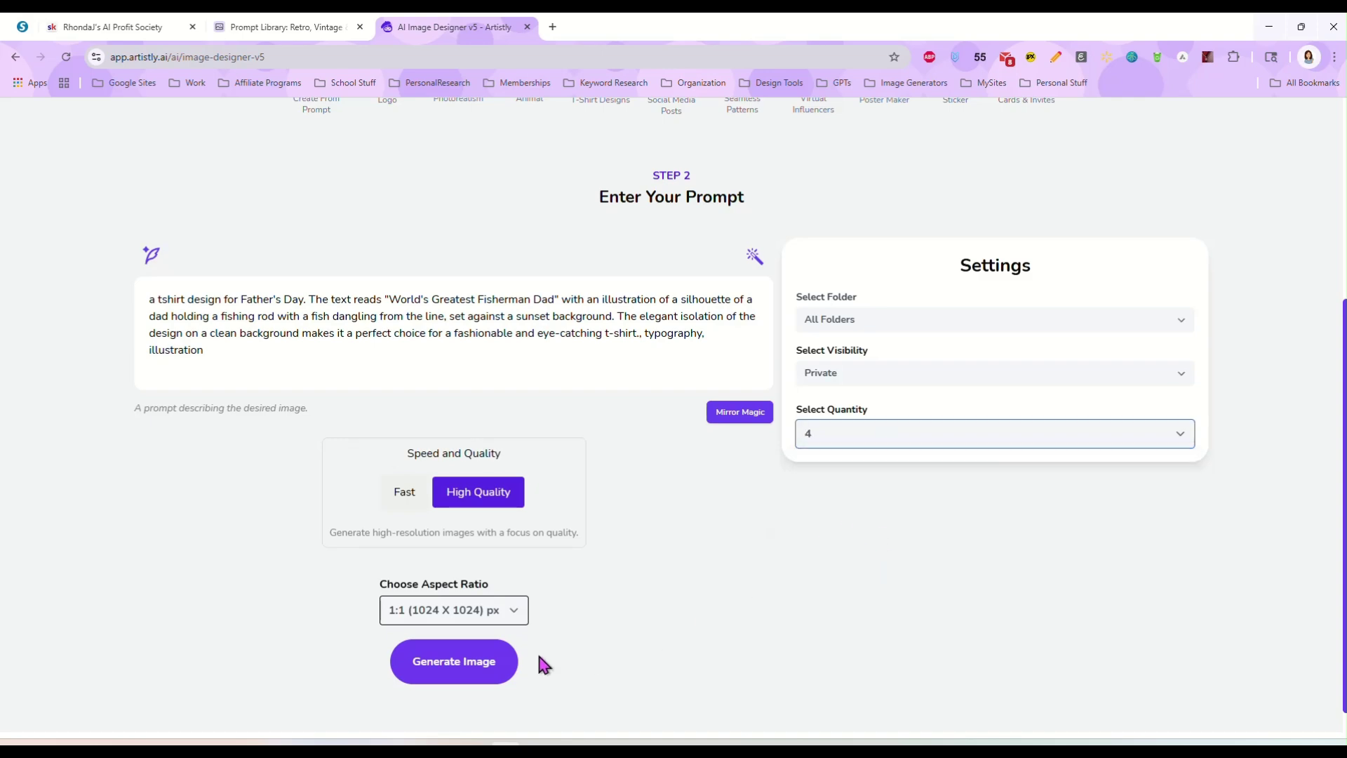
pyautogui.click(443, 667)
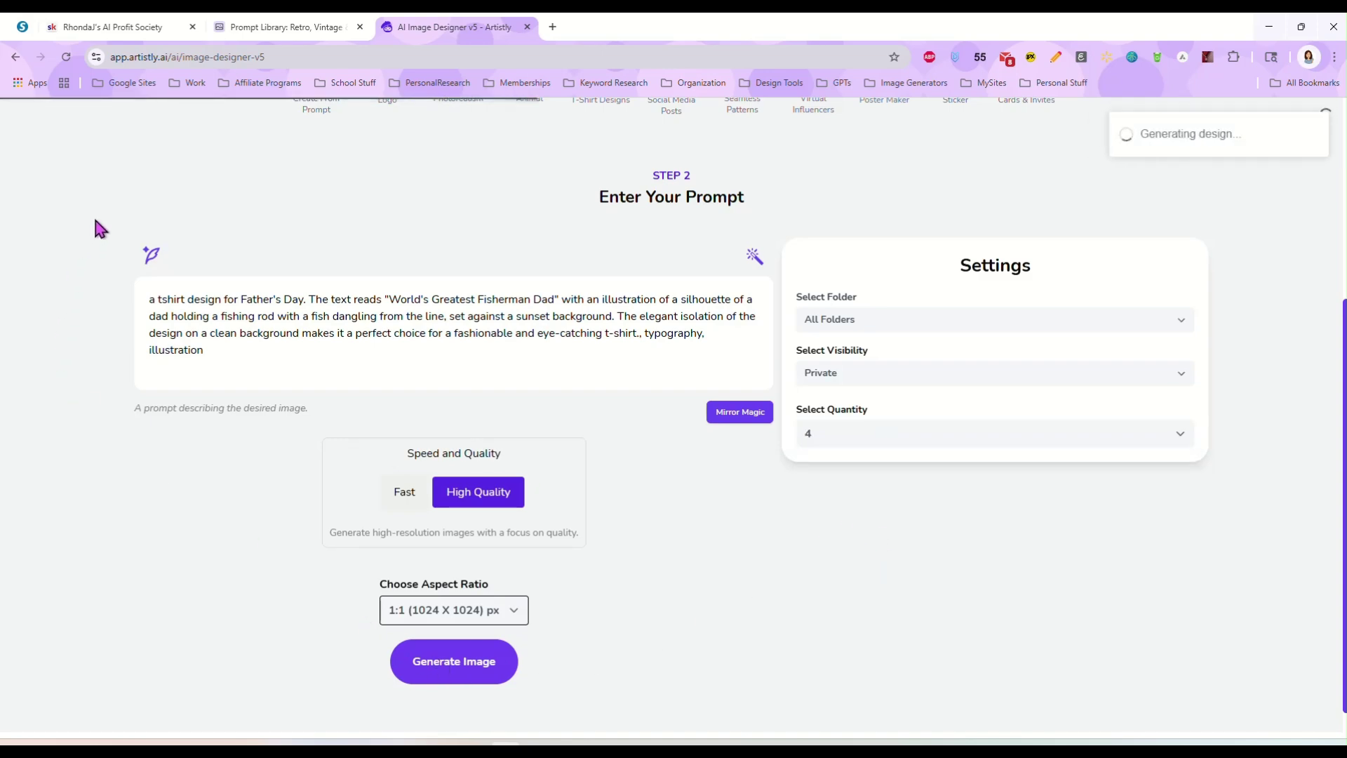
pyautogui.scroll(5, 1192, 343)
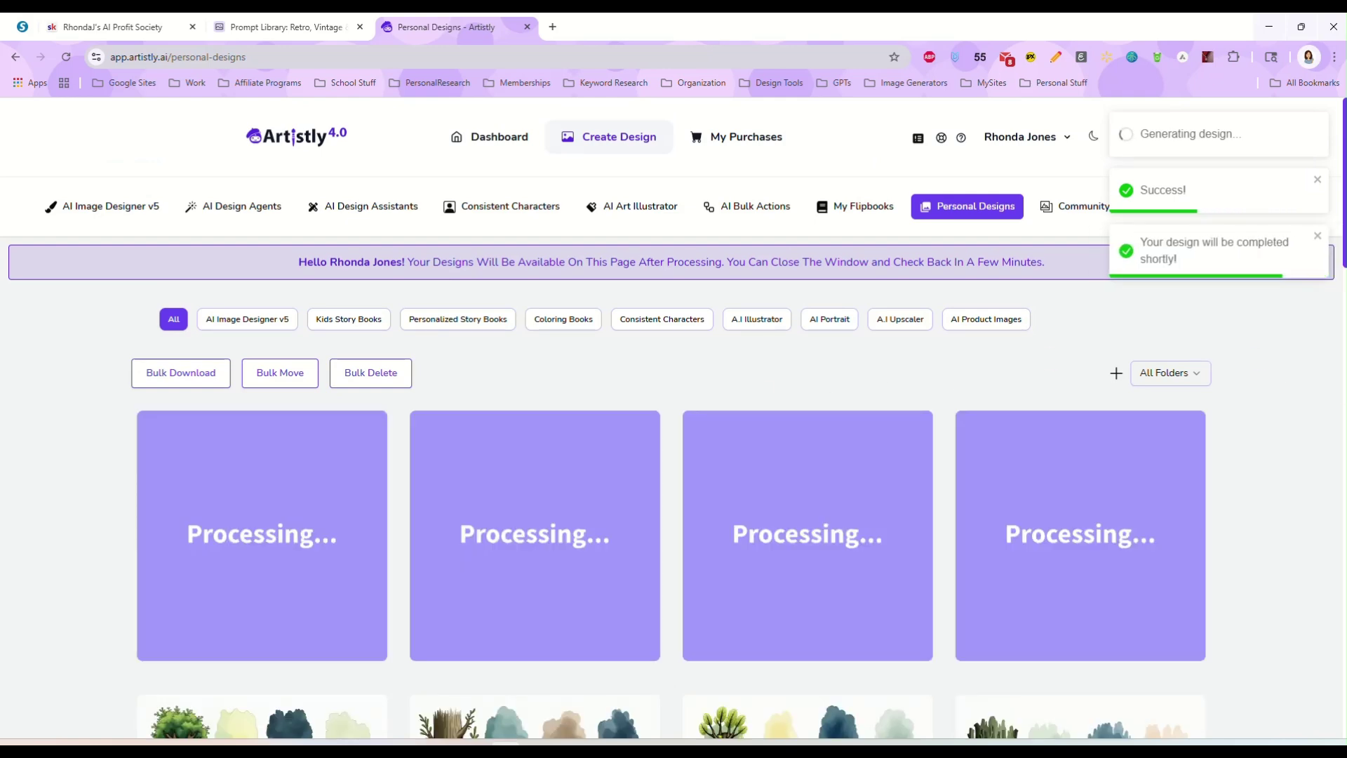
# Examine the first generated Fisherman Dad design in its enlarged detail view and close it.
pyautogui.scroll(-1, 44, 418)
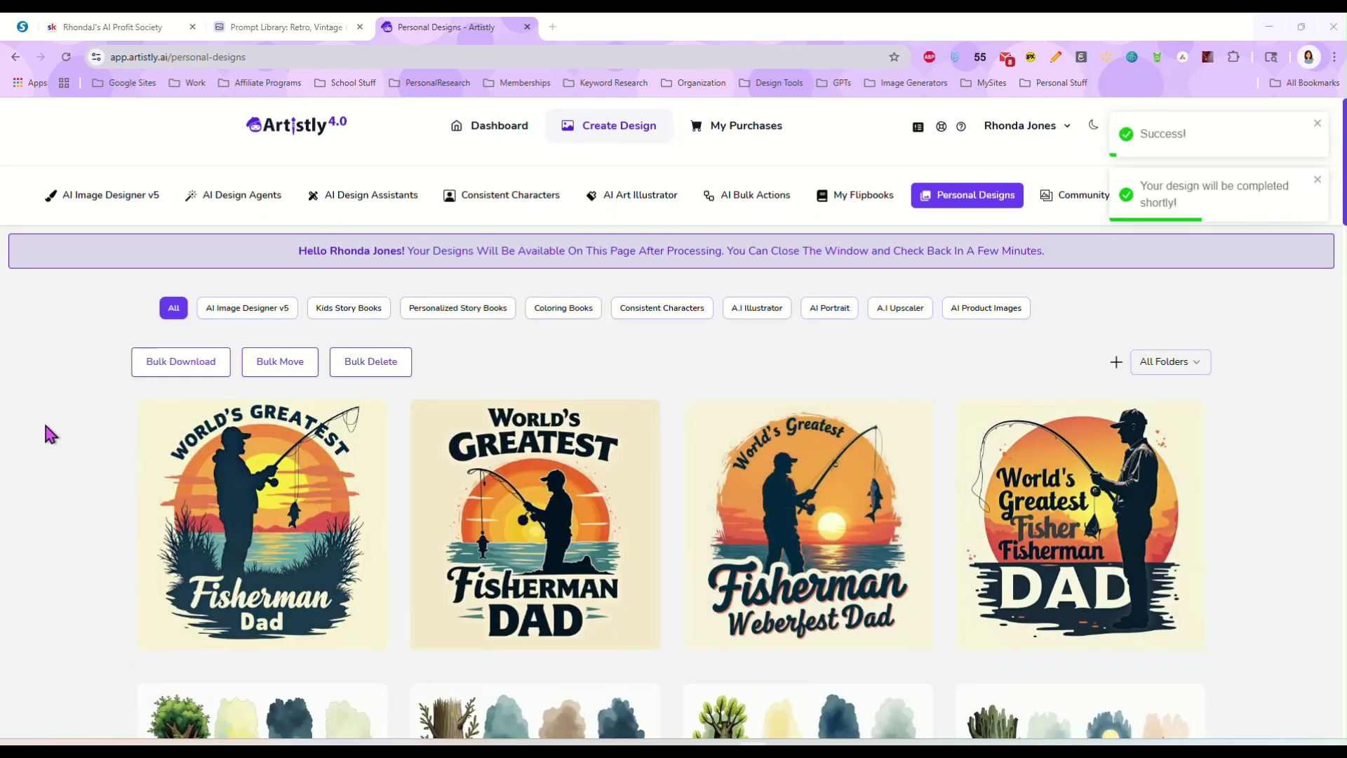
pyautogui.click(231, 466)
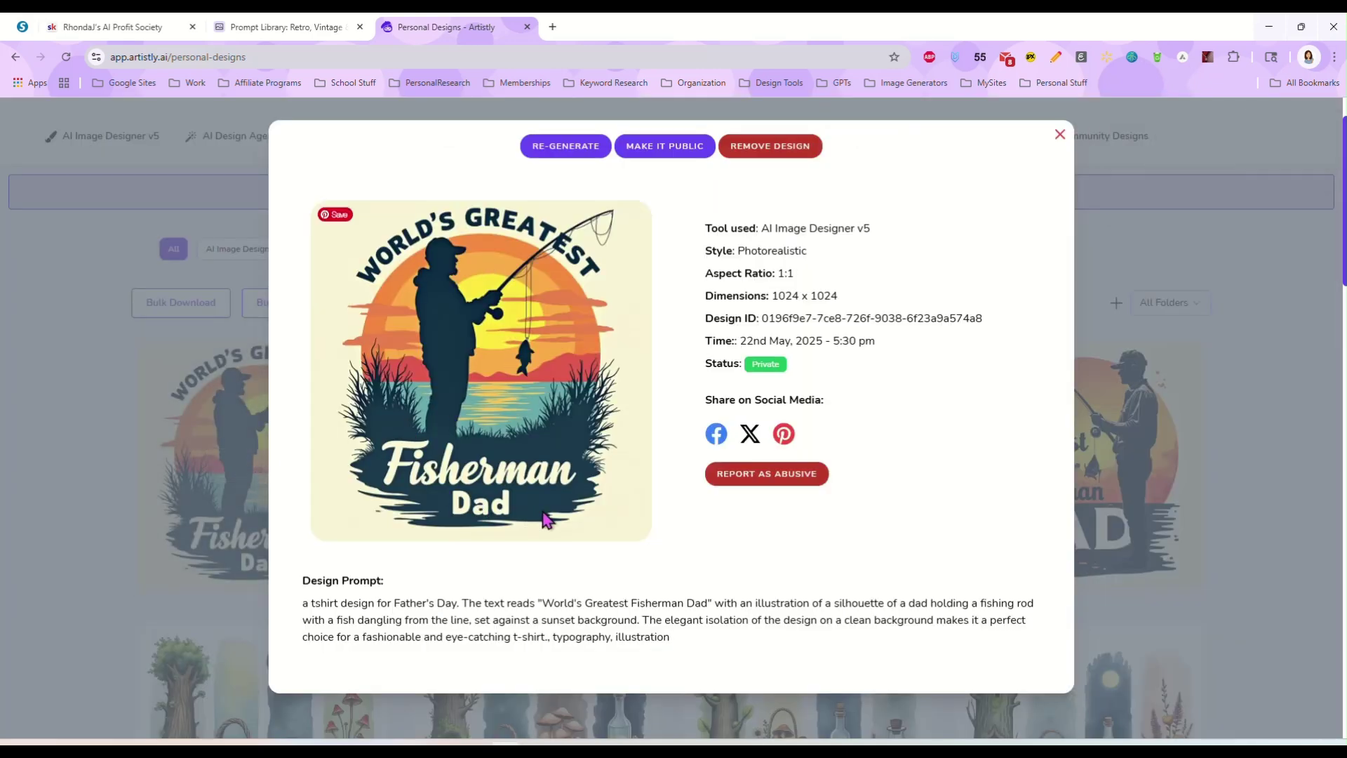
pyautogui.click(1059, 134)
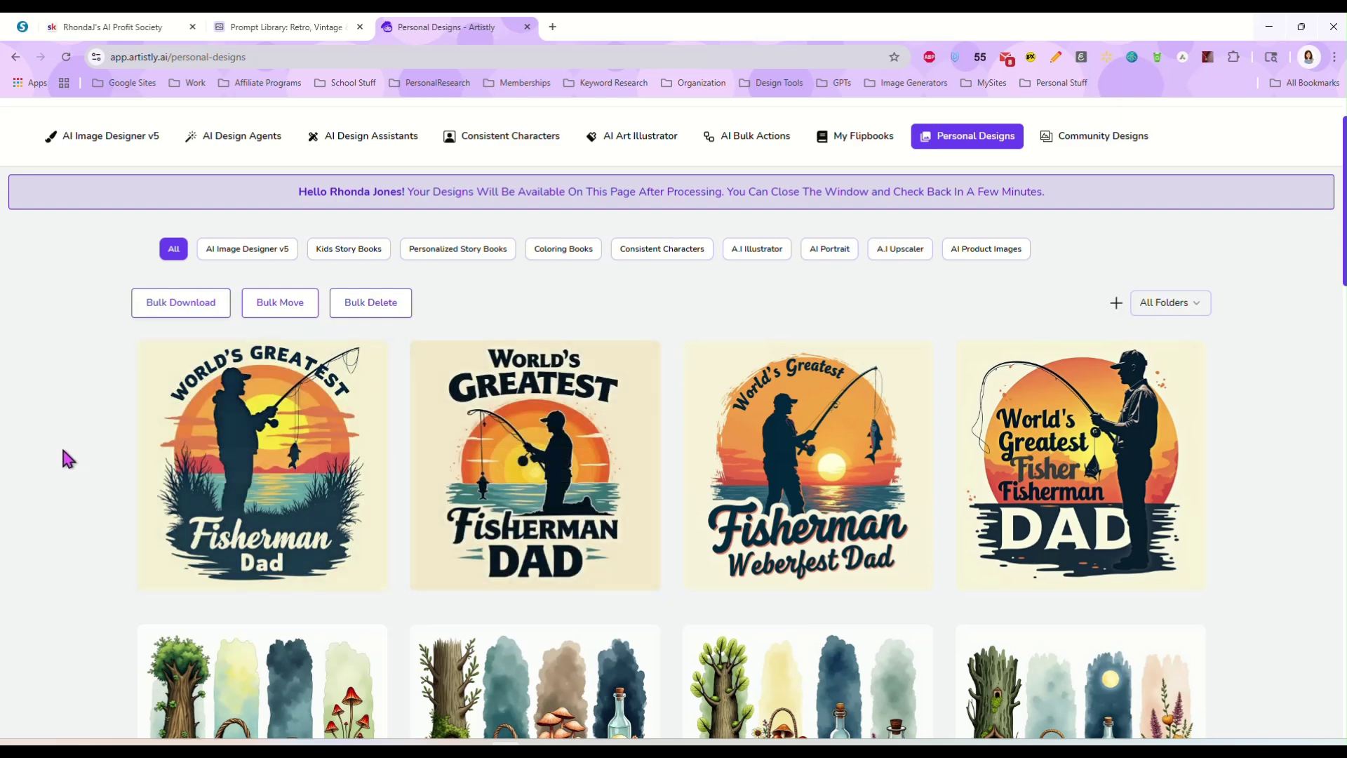
# Switch to the Airtable Prompt Library and look through the People & Characters table for an illustration prompt.
pyautogui.scroll(2, 66, 421)
pyautogui.click(281, 28)
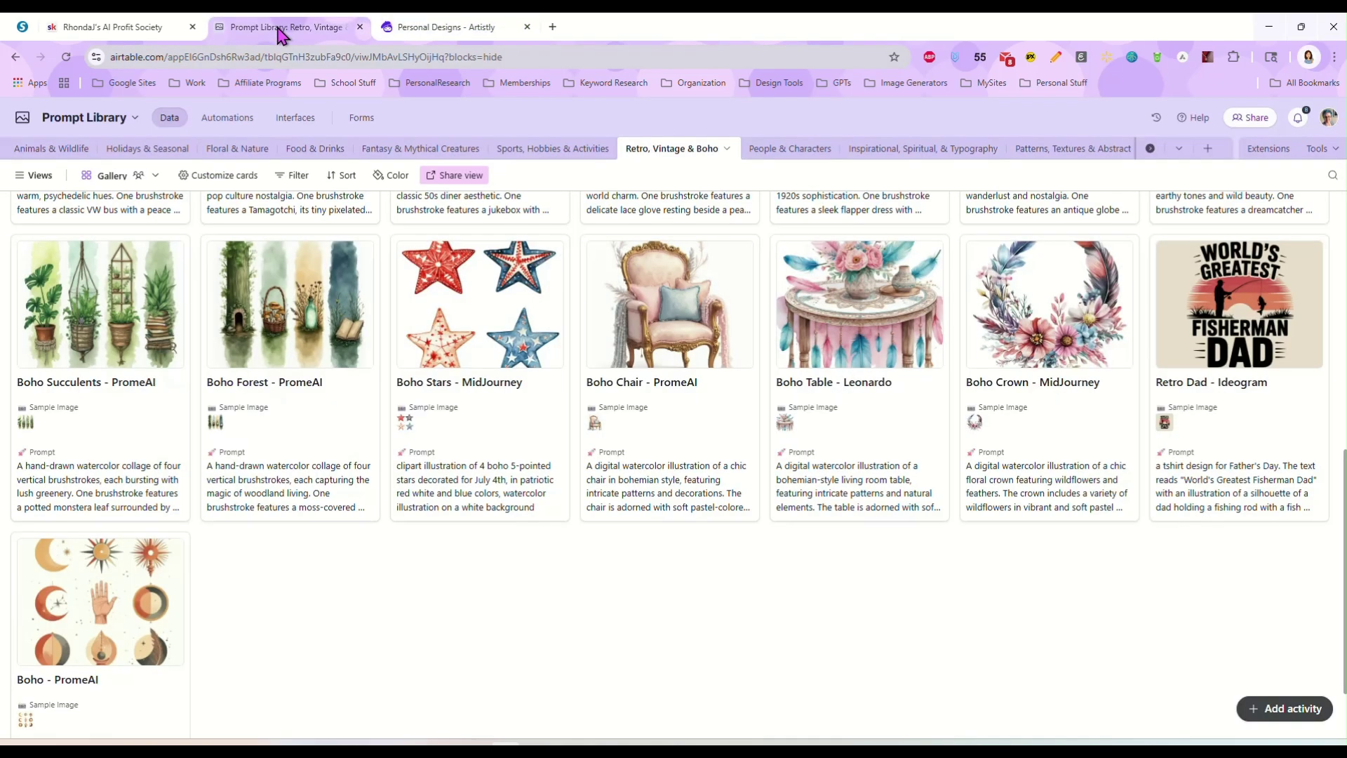
pyautogui.scroll(8, 526, 557)
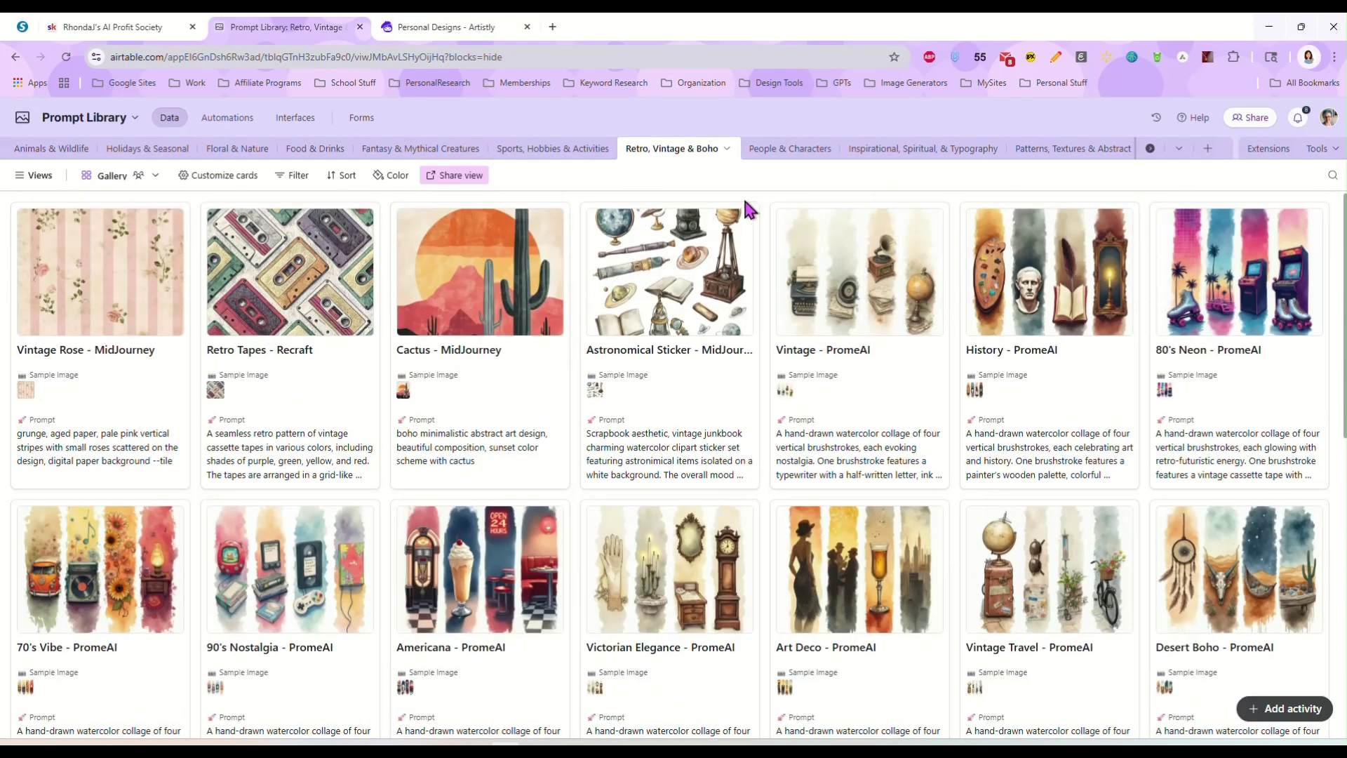
pyautogui.click(793, 149)
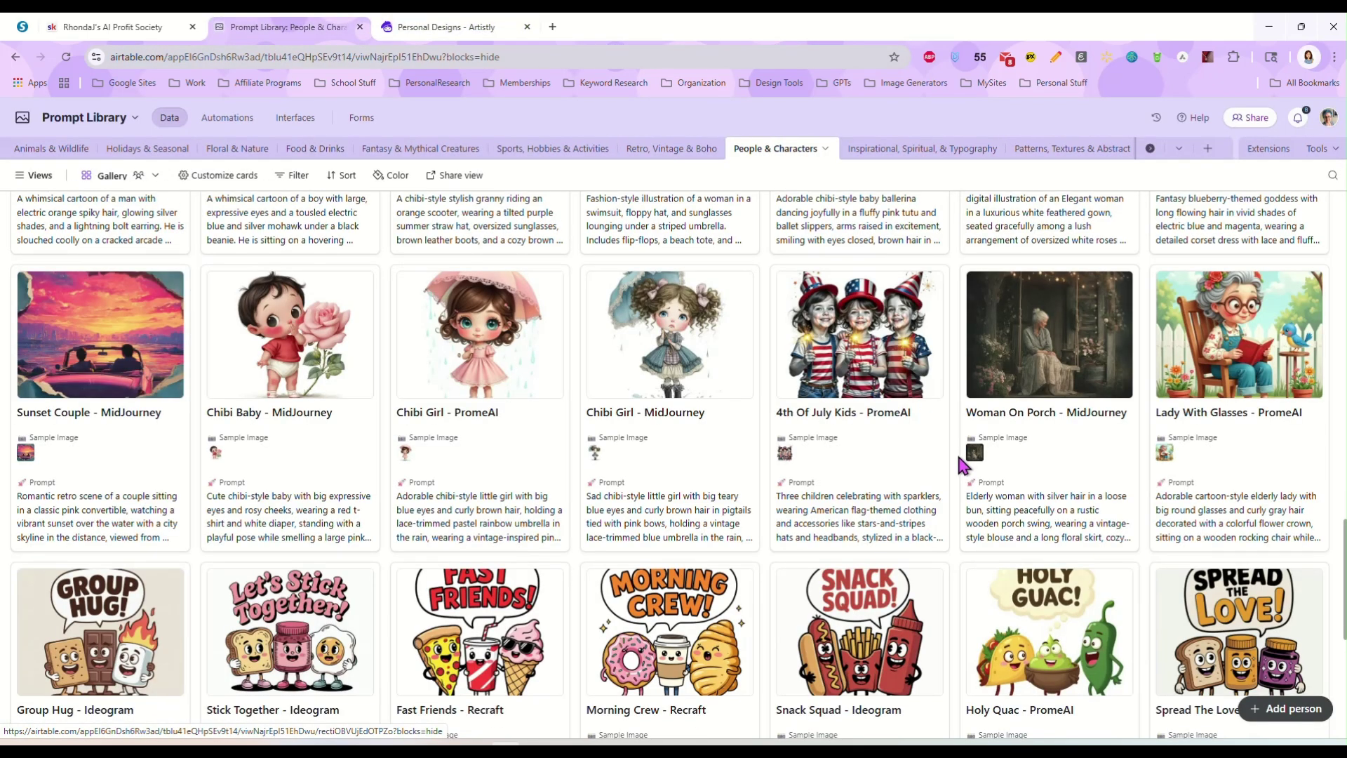
pyautogui.scroll(-2, 954, 449)
pyautogui.scroll(-4, 960, 464)
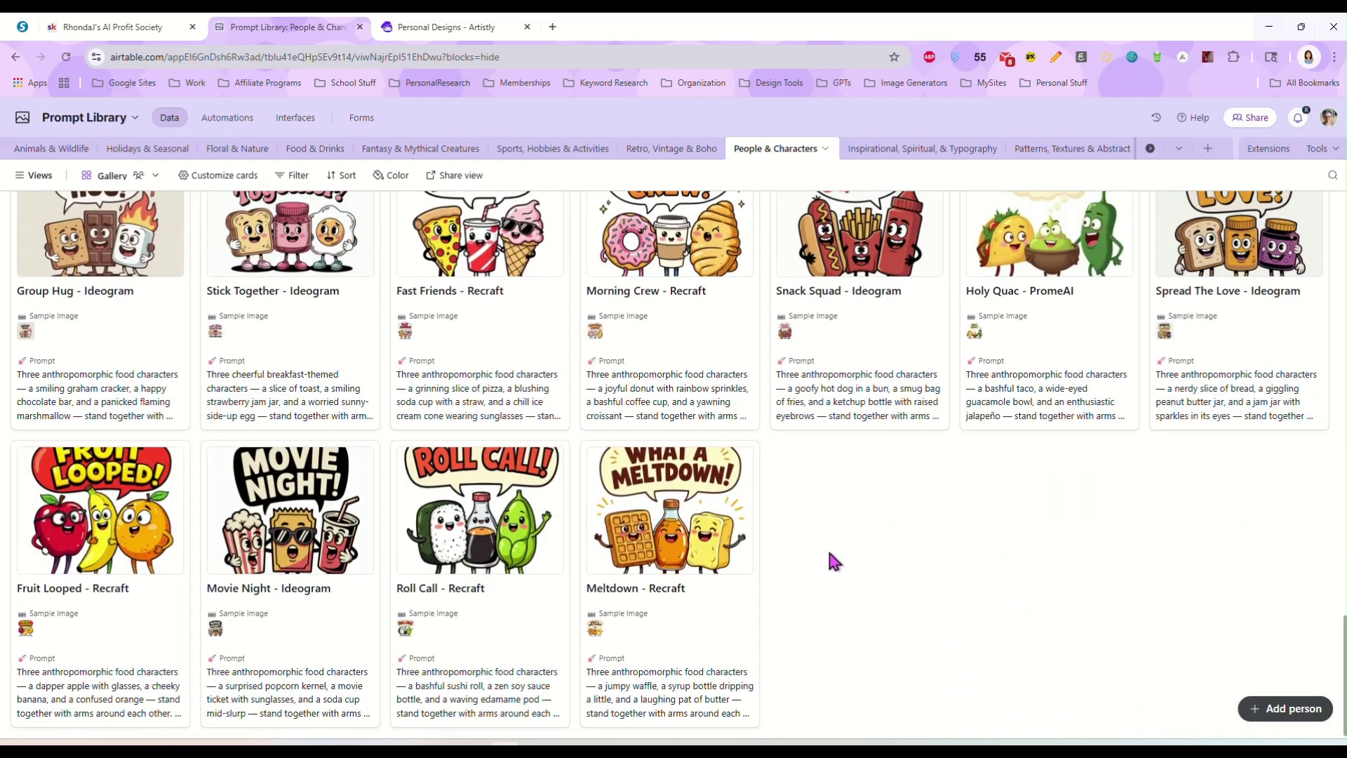
pyautogui.scroll(7, 833, 561)
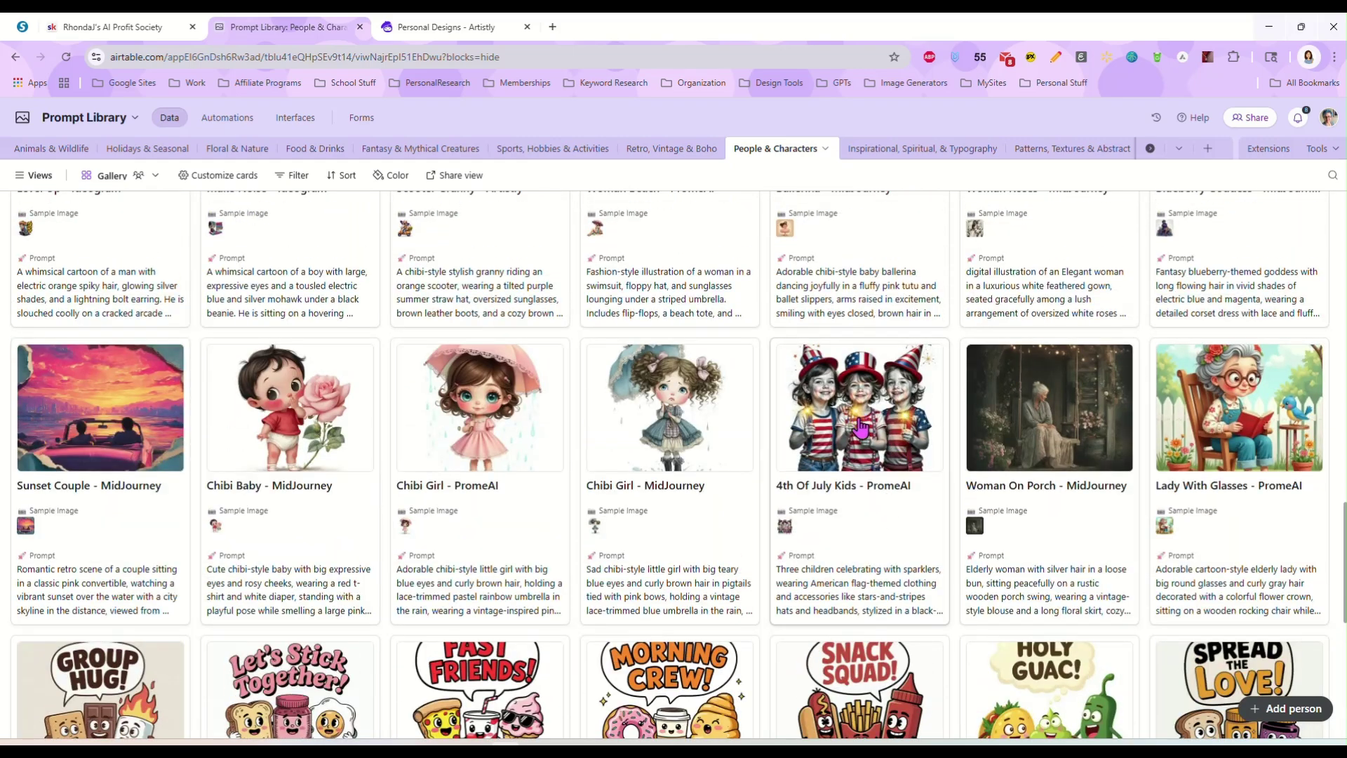
# Open the 4th Of July Kids - PromeAI record and copy its full prompt text.
pyautogui.click(845, 588)
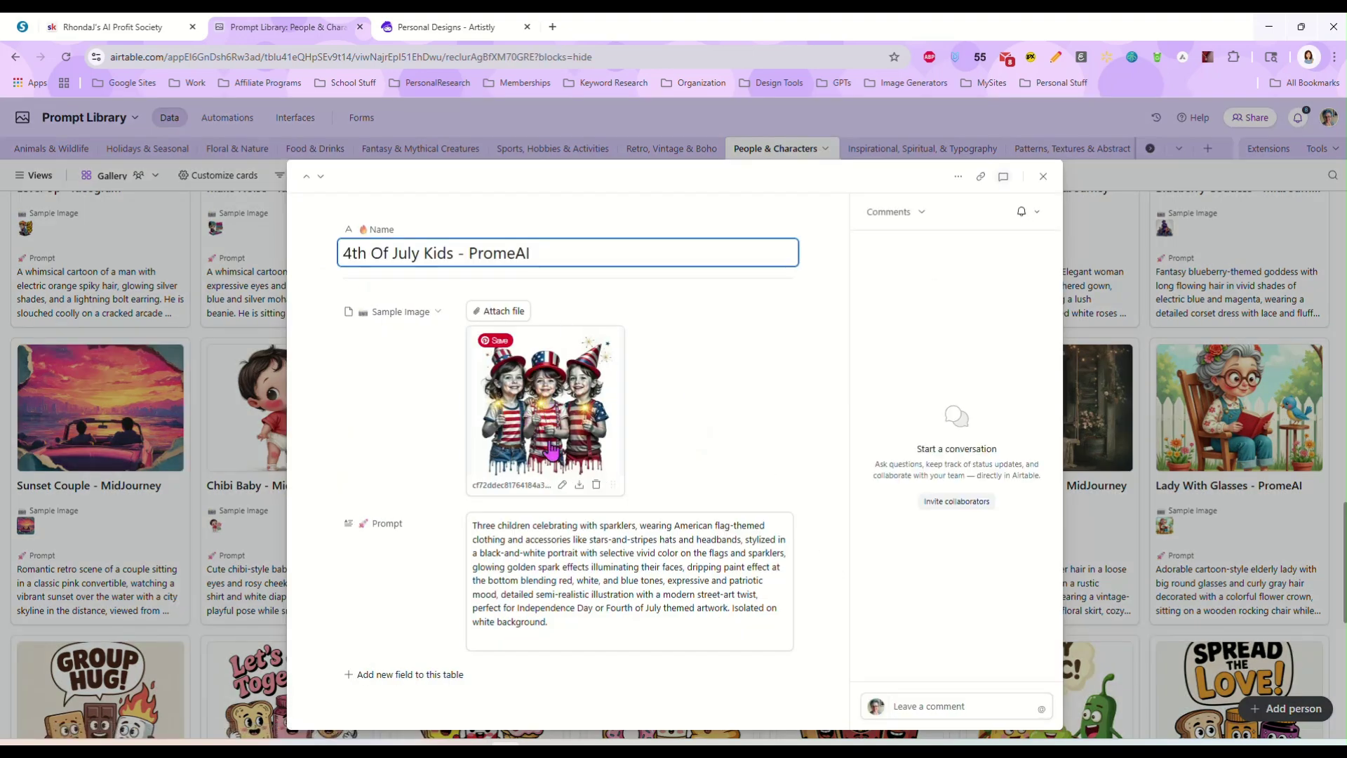
pyautogui.moveTo(548, 623); pyautogui.dragTo(458, 539)
pyautogui.hotkey('ctrl', 'c')
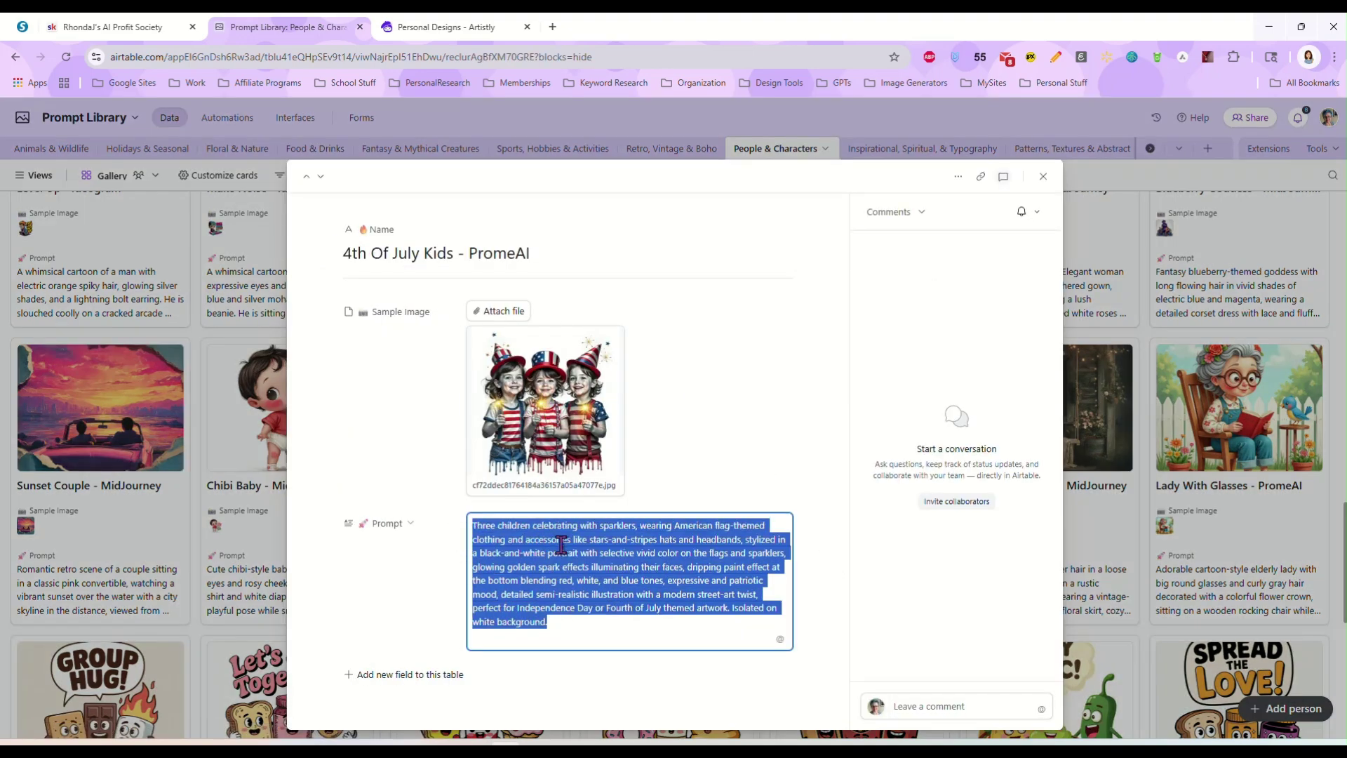
pyautogui.rightClick(561, 545)
pyautogui.click(626, 185)
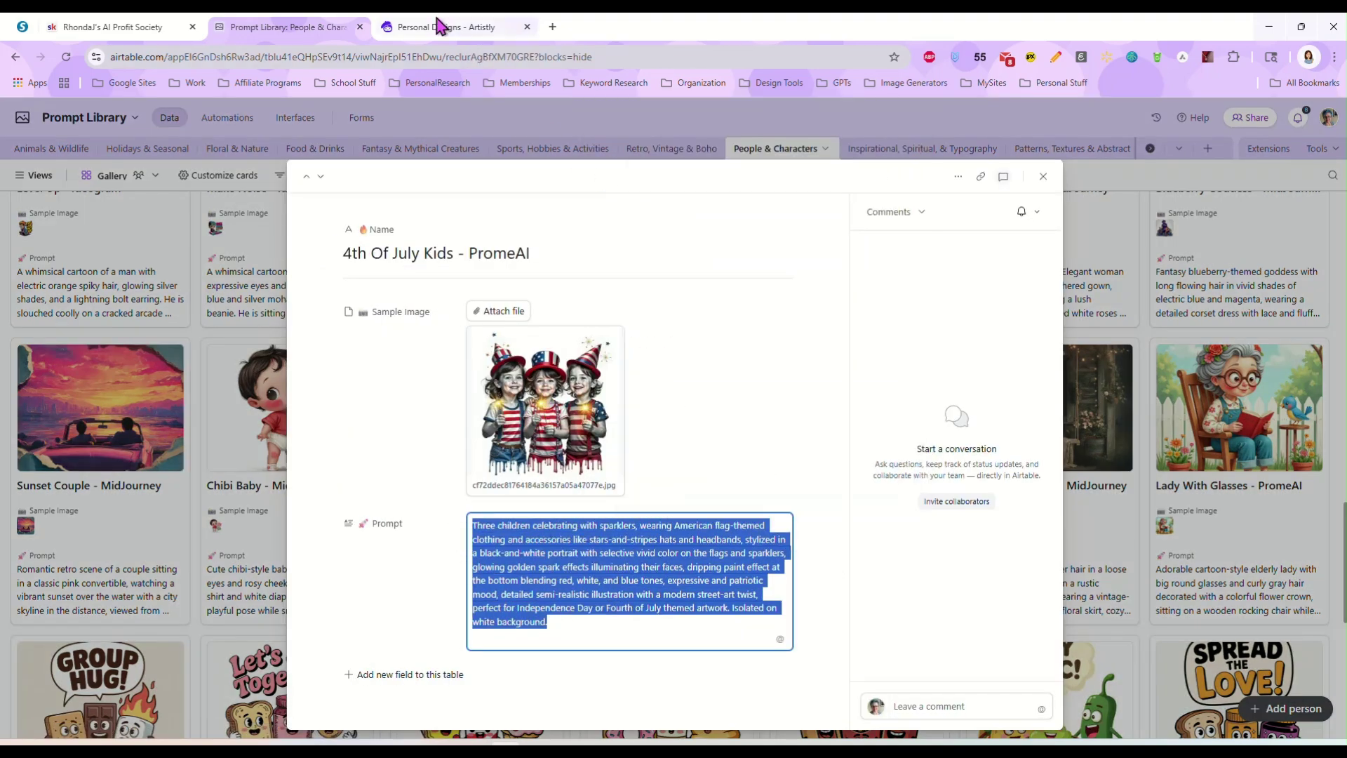
# Return to Artistly's AI Image Designer v5, choose Create From Prompt and paste the prompt about three children celebrating with sparklers.
pyautogui.click(445, 26)
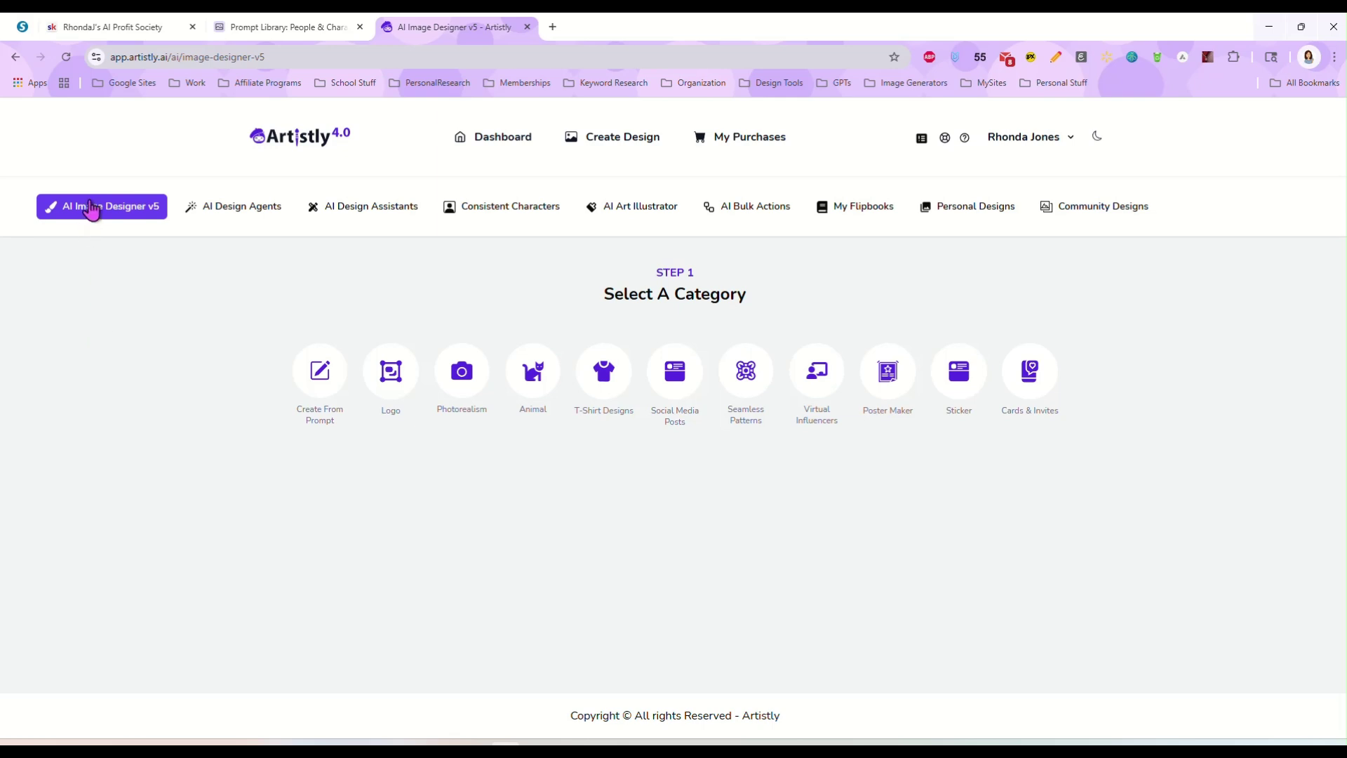
pyautogui.click(325, 384)
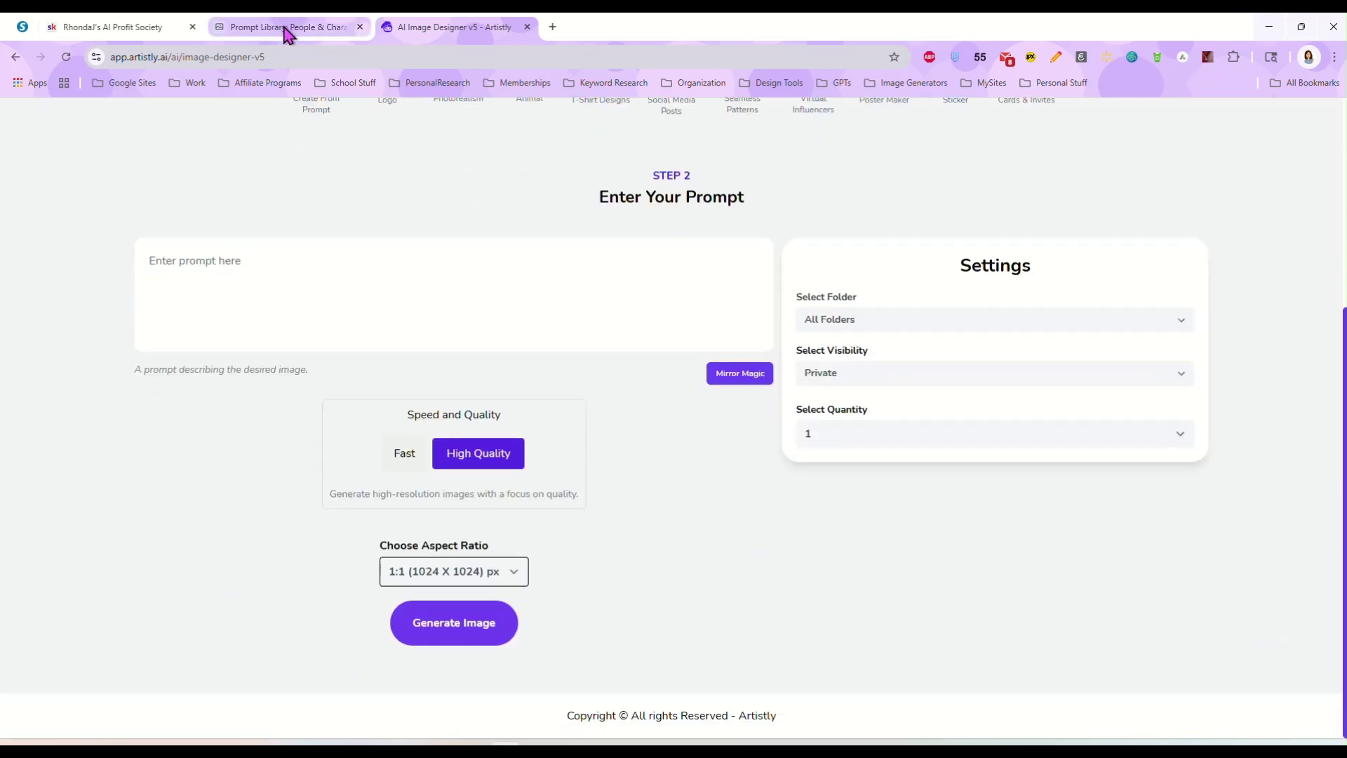
pyautogui.click(297, 272)
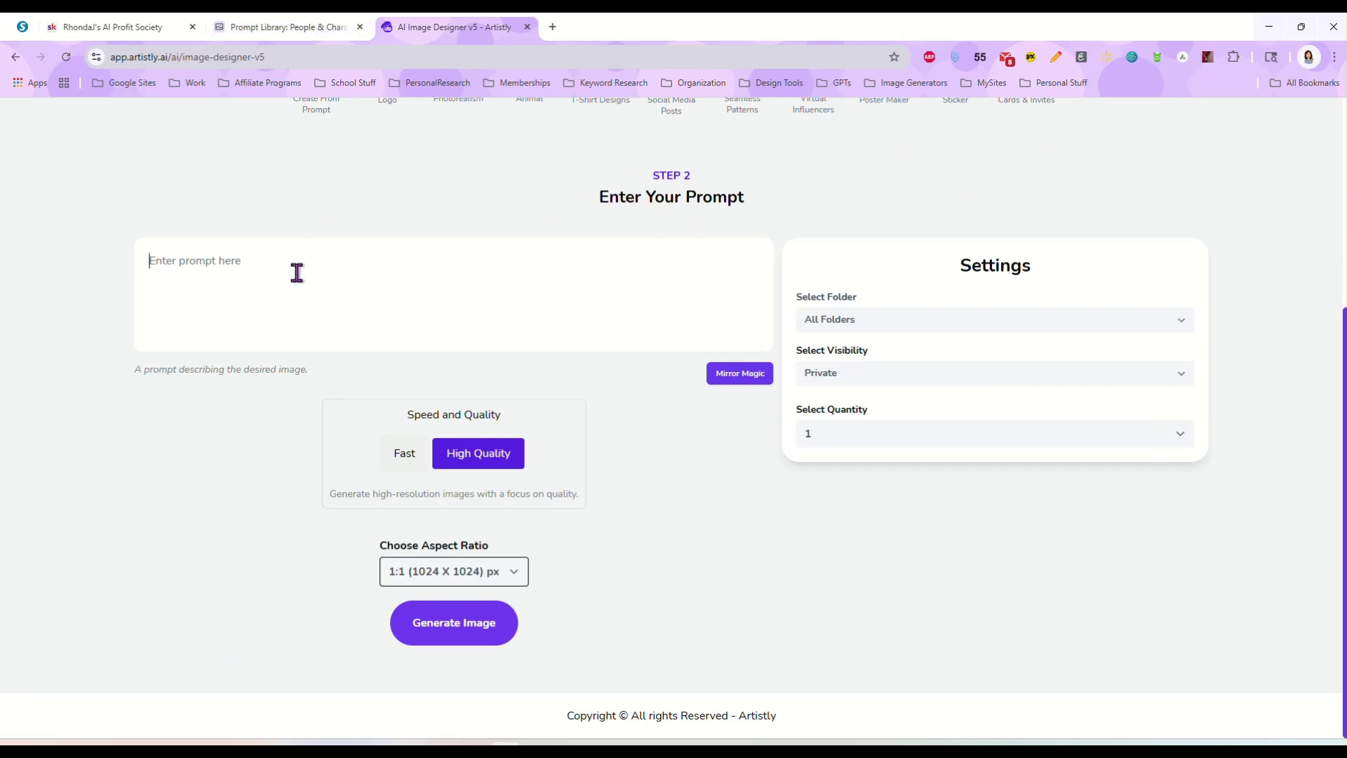
pyautogui.hotkey('ctrl', 'v')
# Set the quantity to 4 and generate the 4th of July children images in High Quality at the 1:1 (1024 X 1024) px aspect ratio.
pyautogui.click(835, 435)
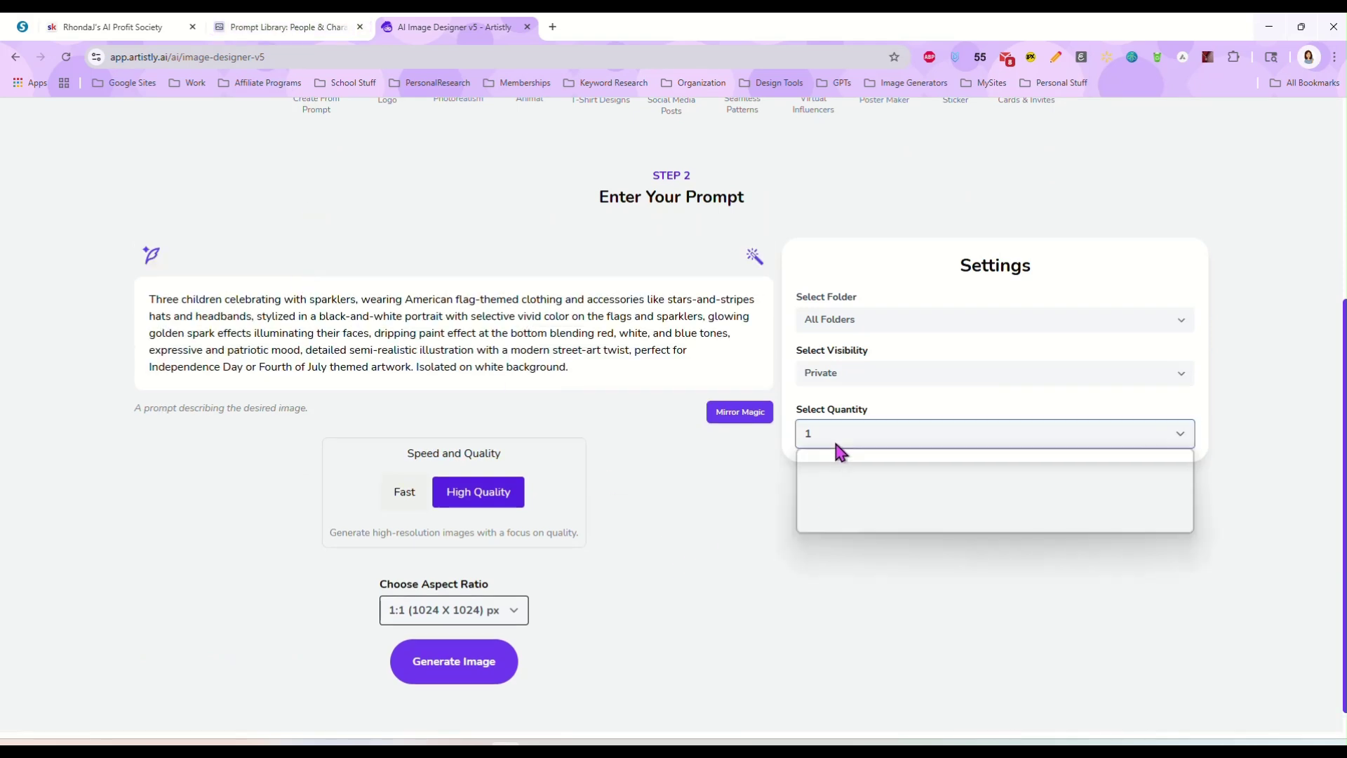
pyautogui.click(841, 532)
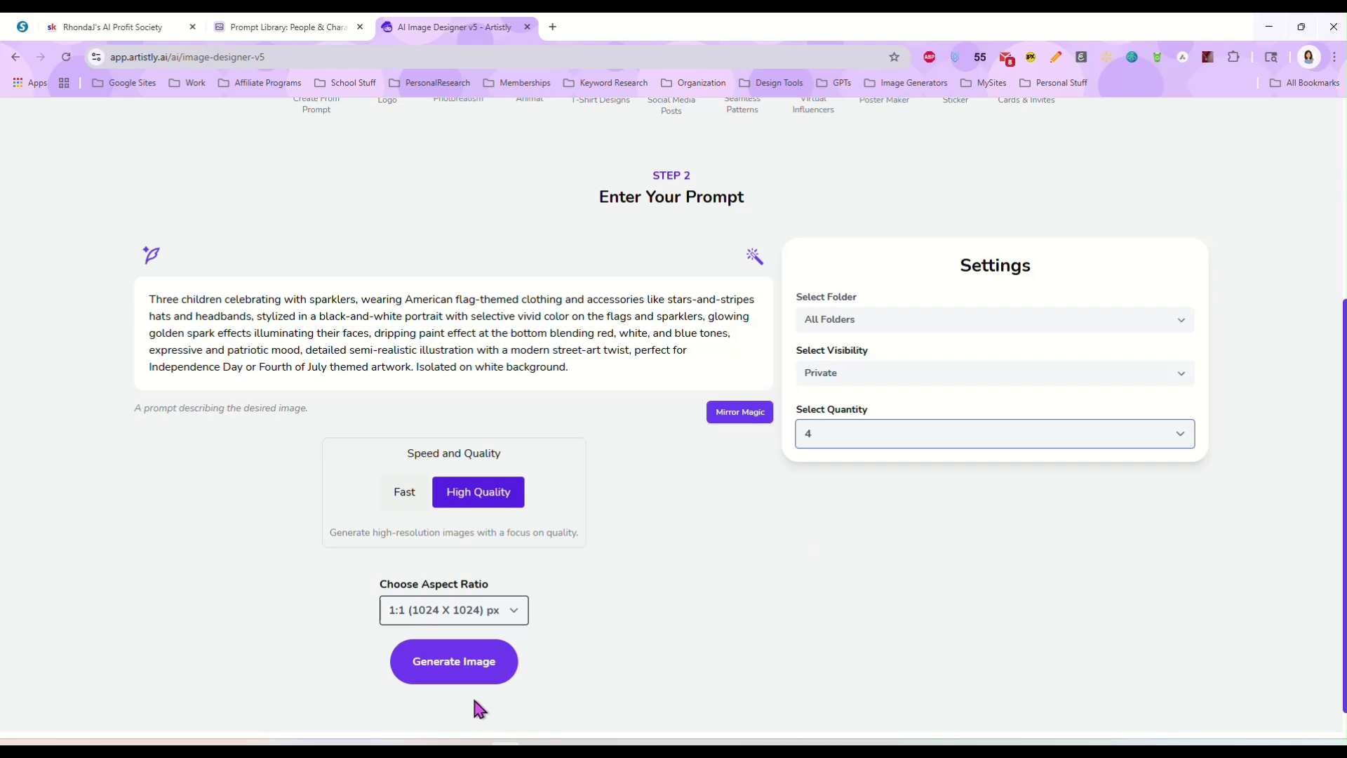
pyautogui.click(443, 675)
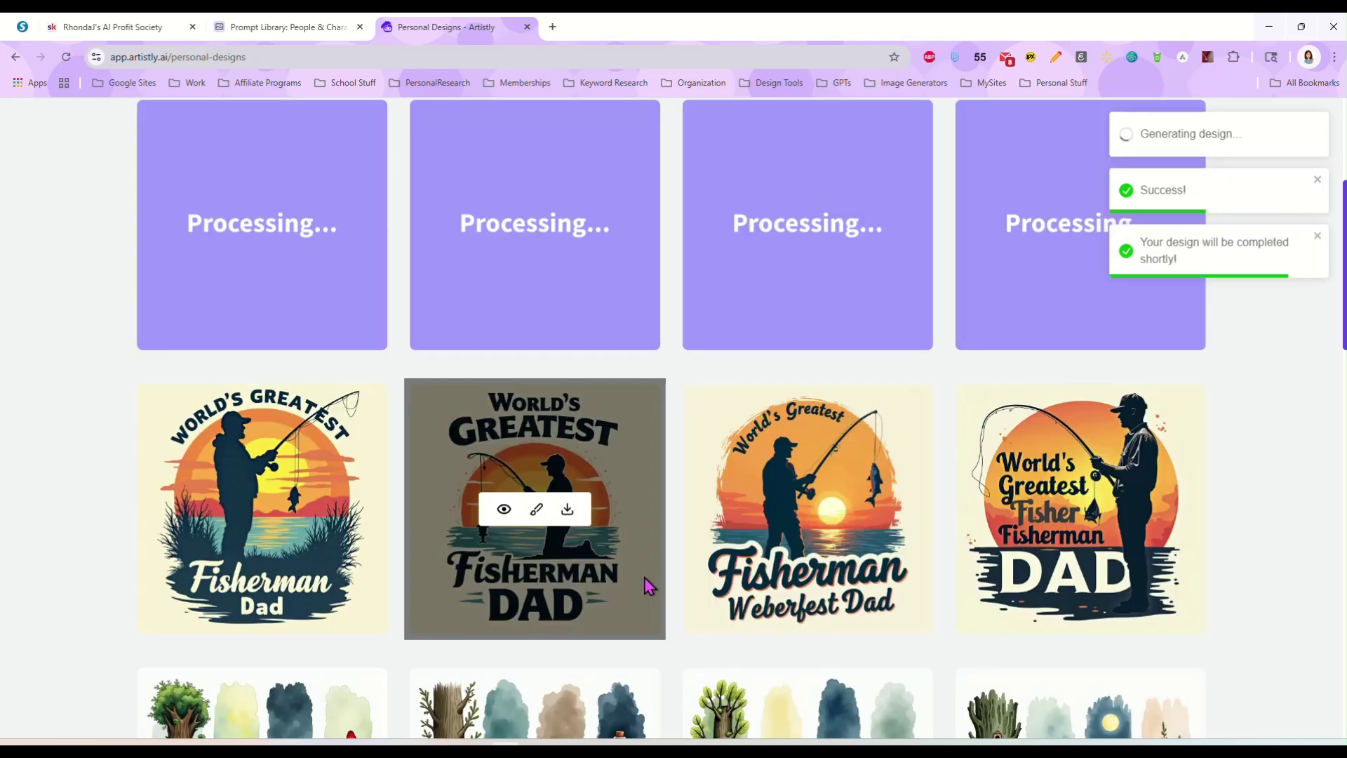
pyautogui.scroll(4, 84, 475)
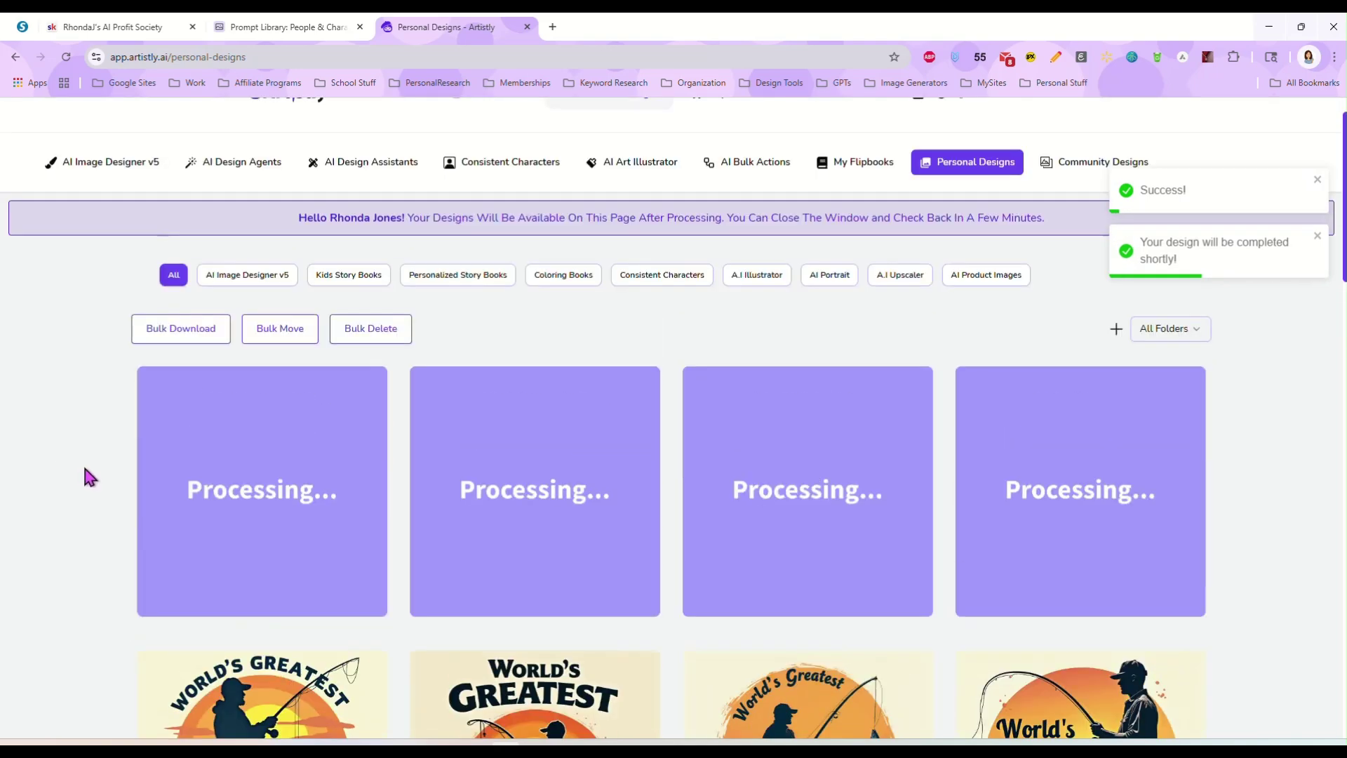
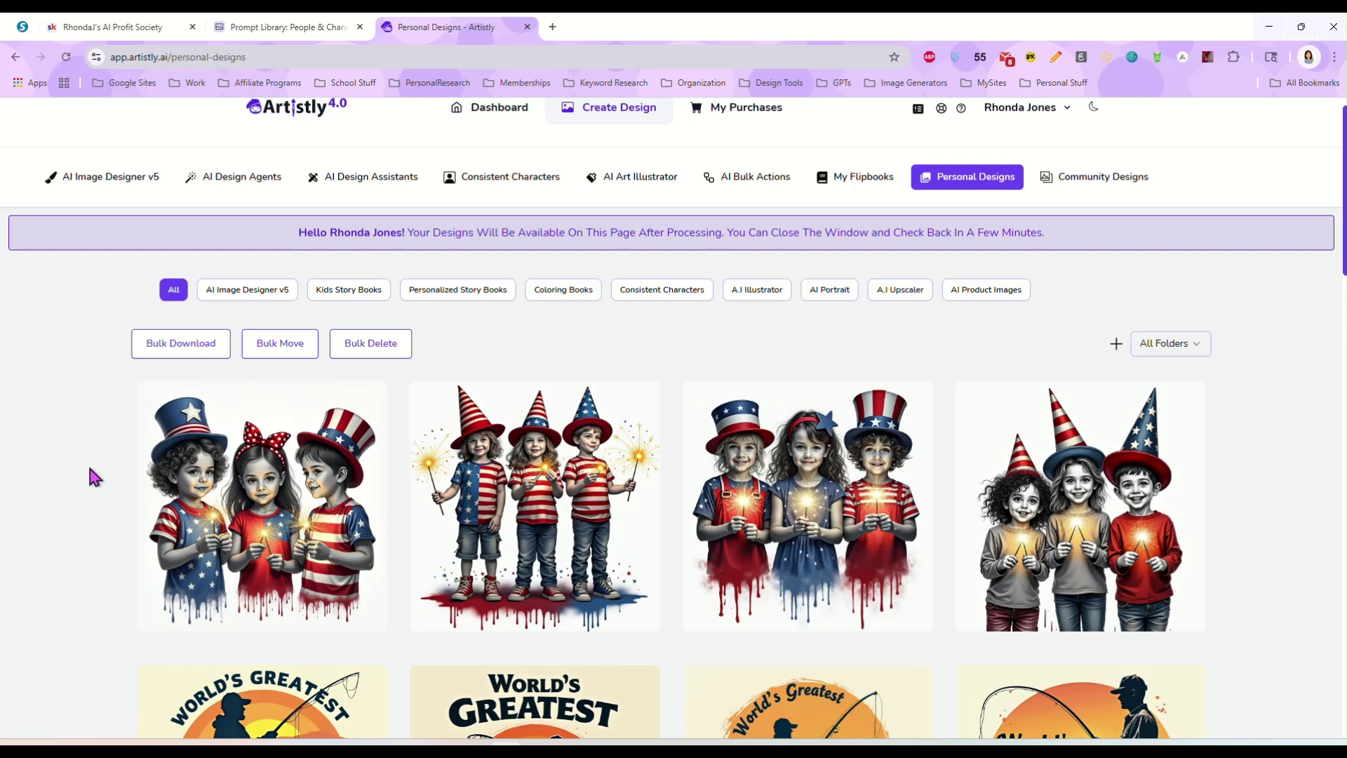
# Examine the first and second generated 4th of July images in their enlarged detail views, closing each one.
pyautogui.click(234, 506)
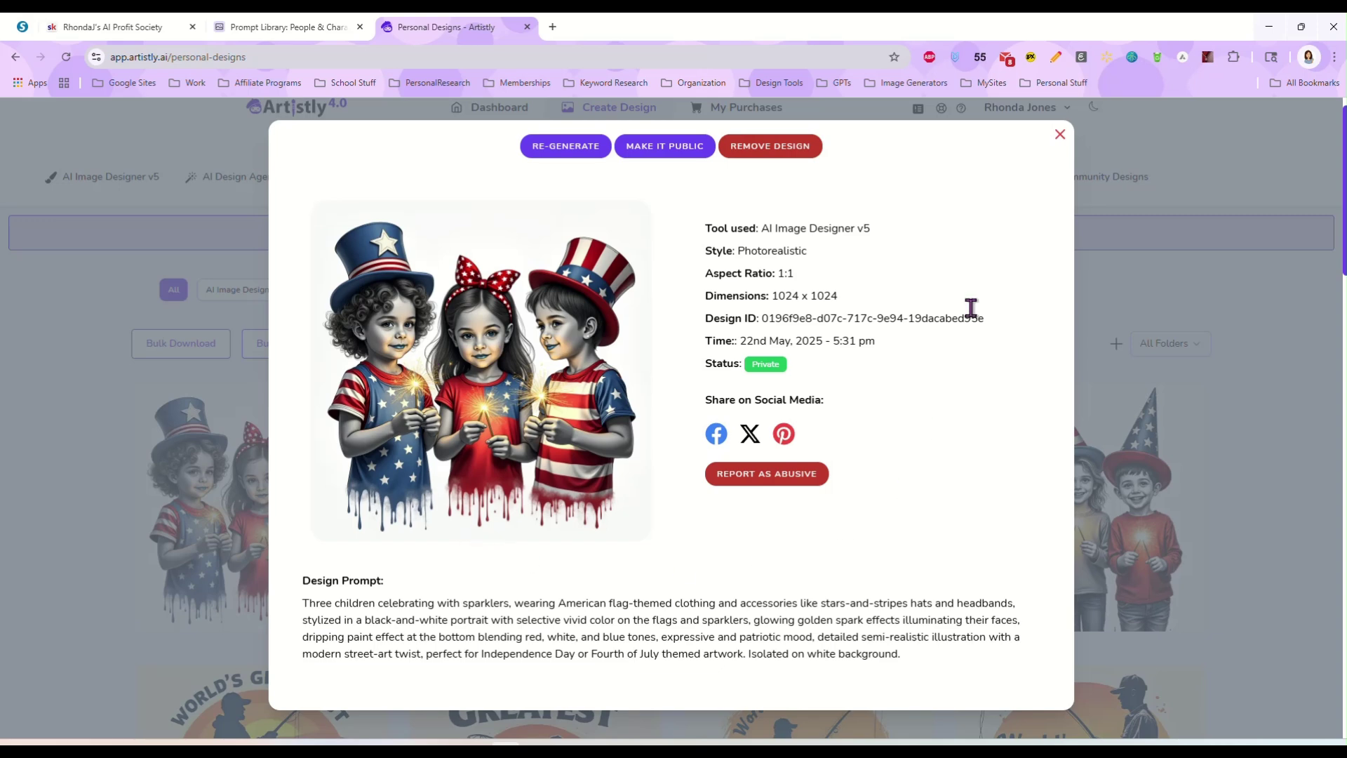
pyautogui.click(1059, 134)
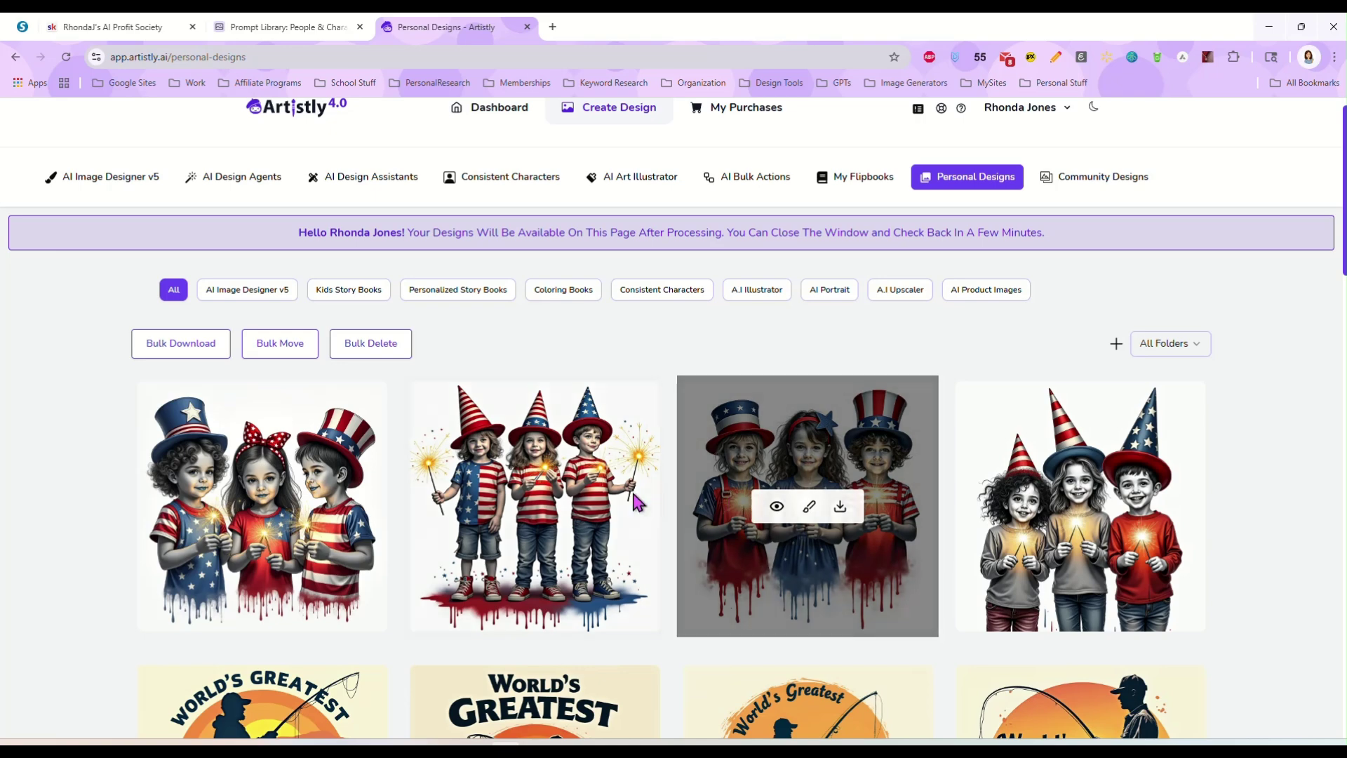
pyautogui.click(502, 507)
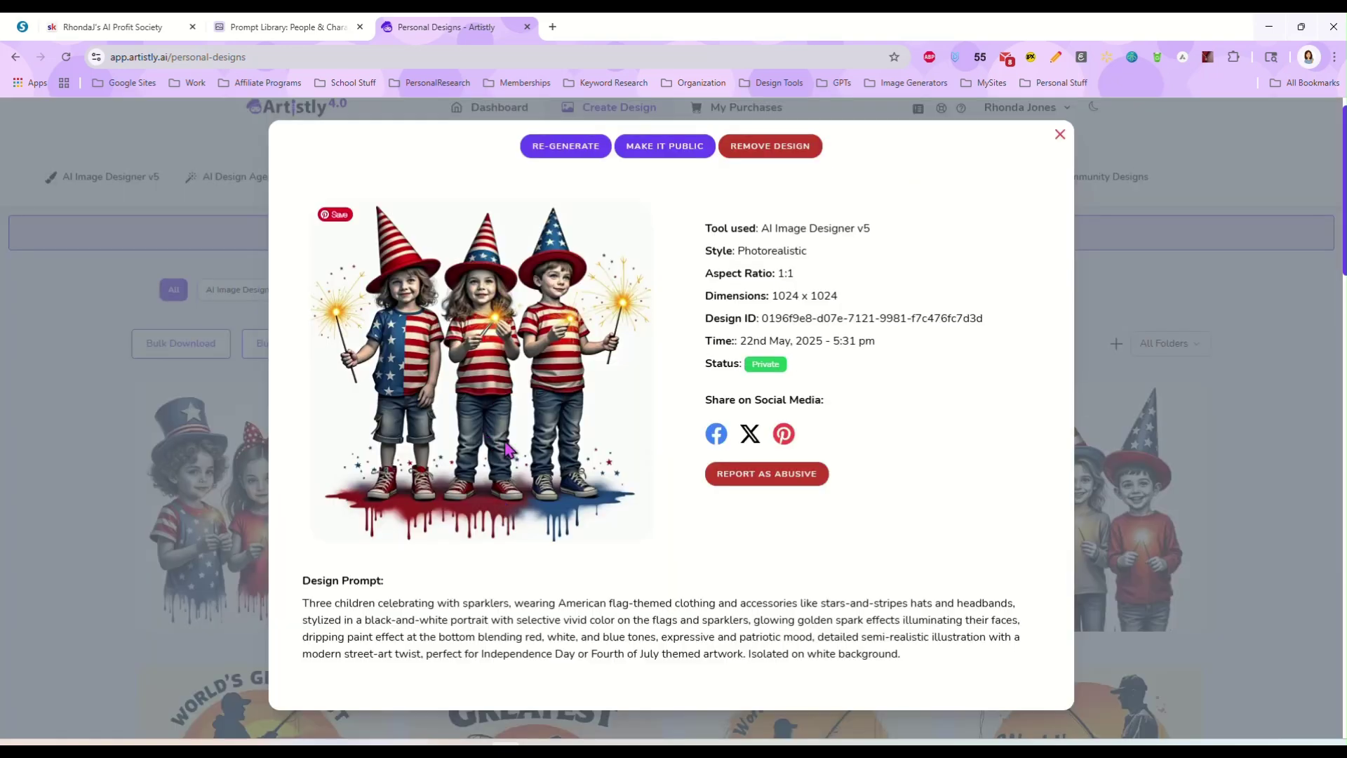
pyautogui.click(1057, 135)
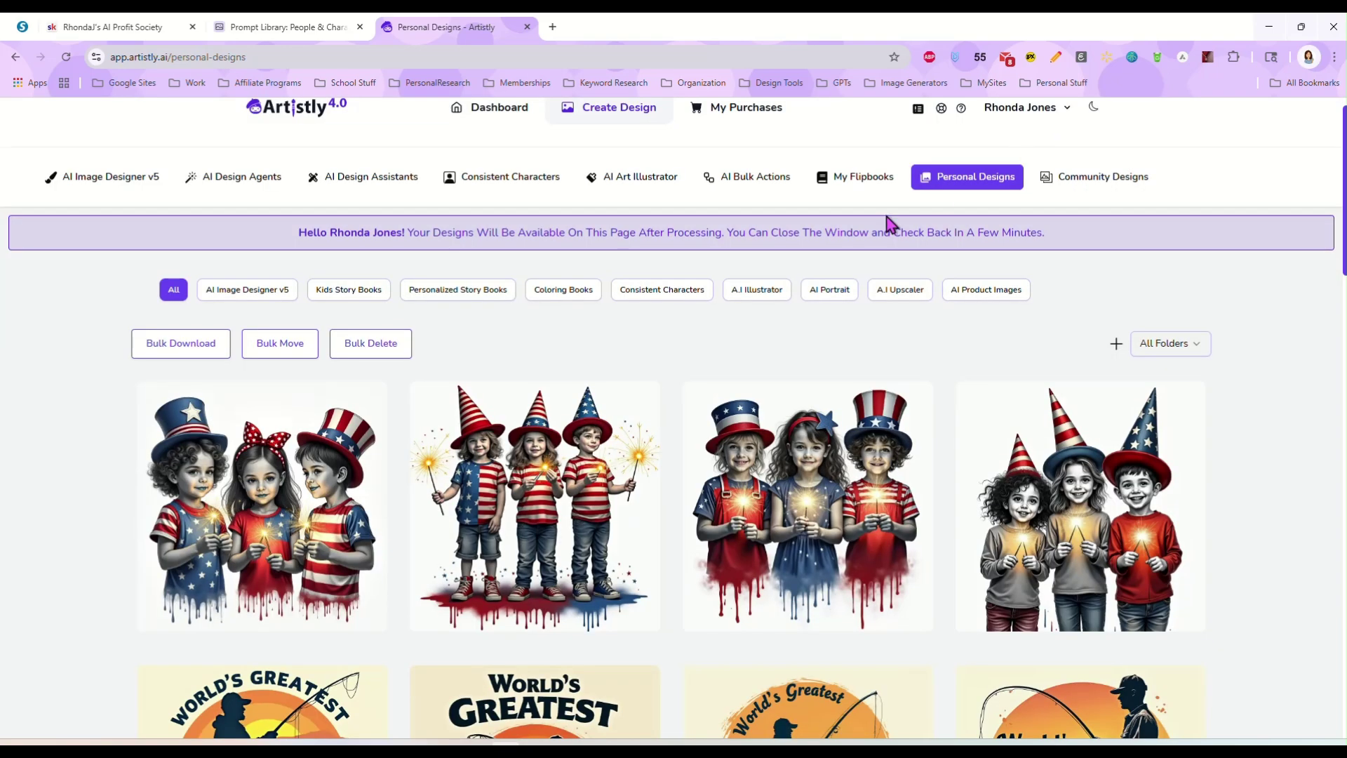
# Examine the third and fourth generated 4th of July images in their enlarged detail views, closing each one.
pyautogui.moveTo(705, 509)
pyautogui.click(775, 508)
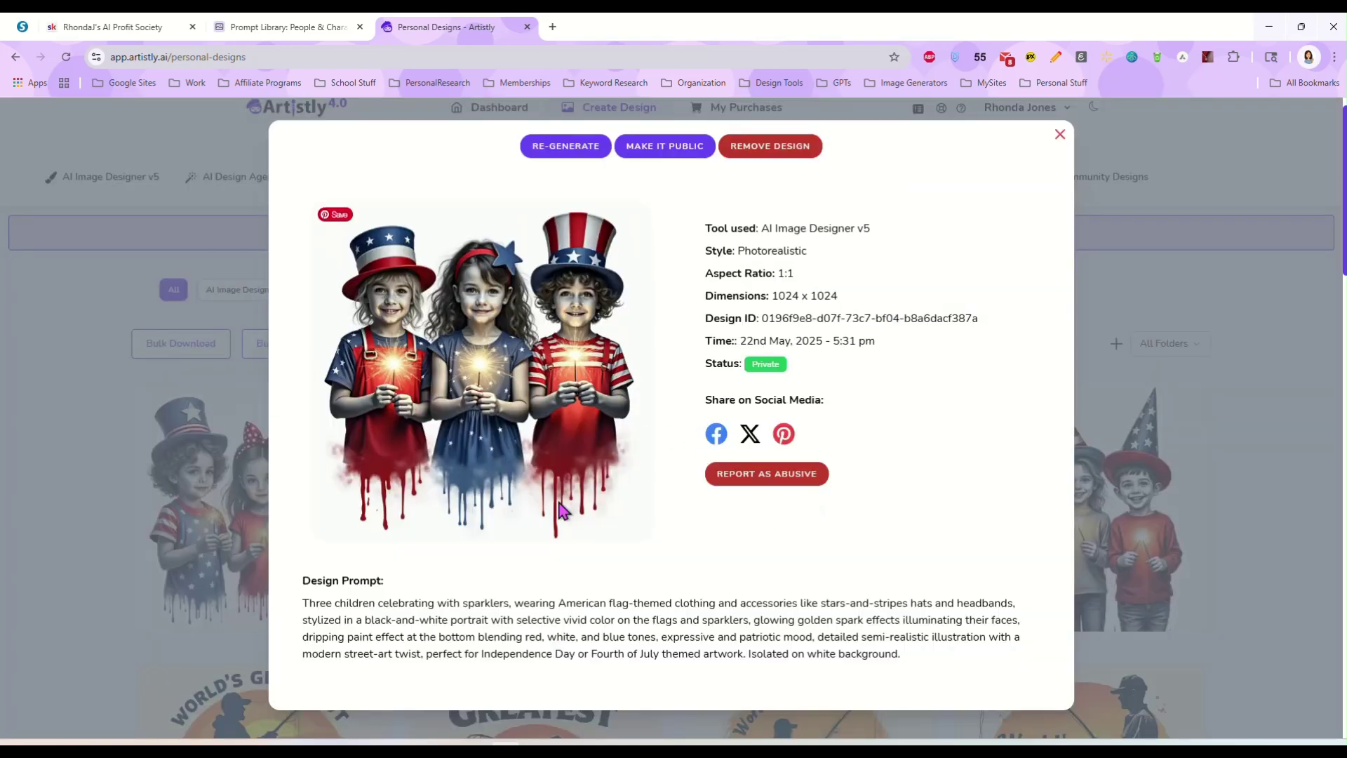
pyautogui.click(1059, 135)
pyautogui.moveTo(1026, 538)
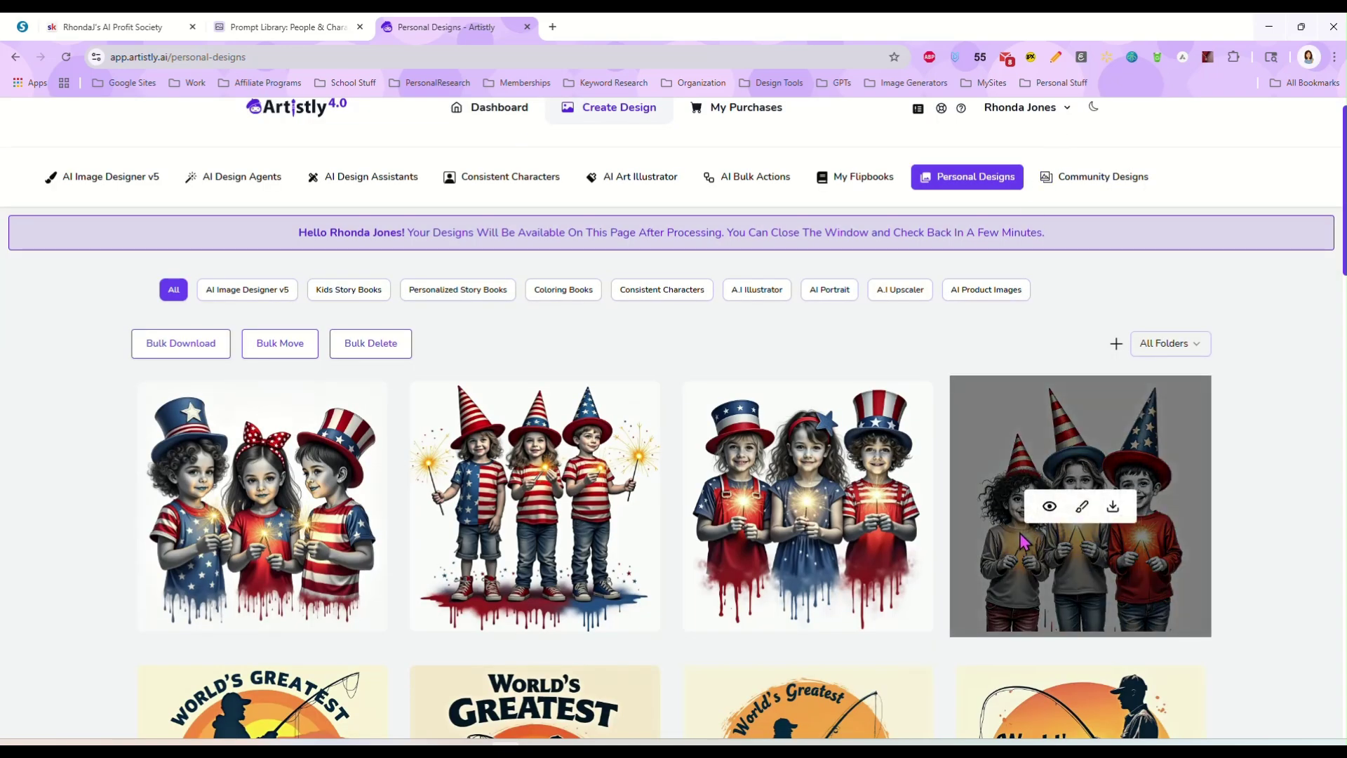
pyautogui.click(1046, 511)
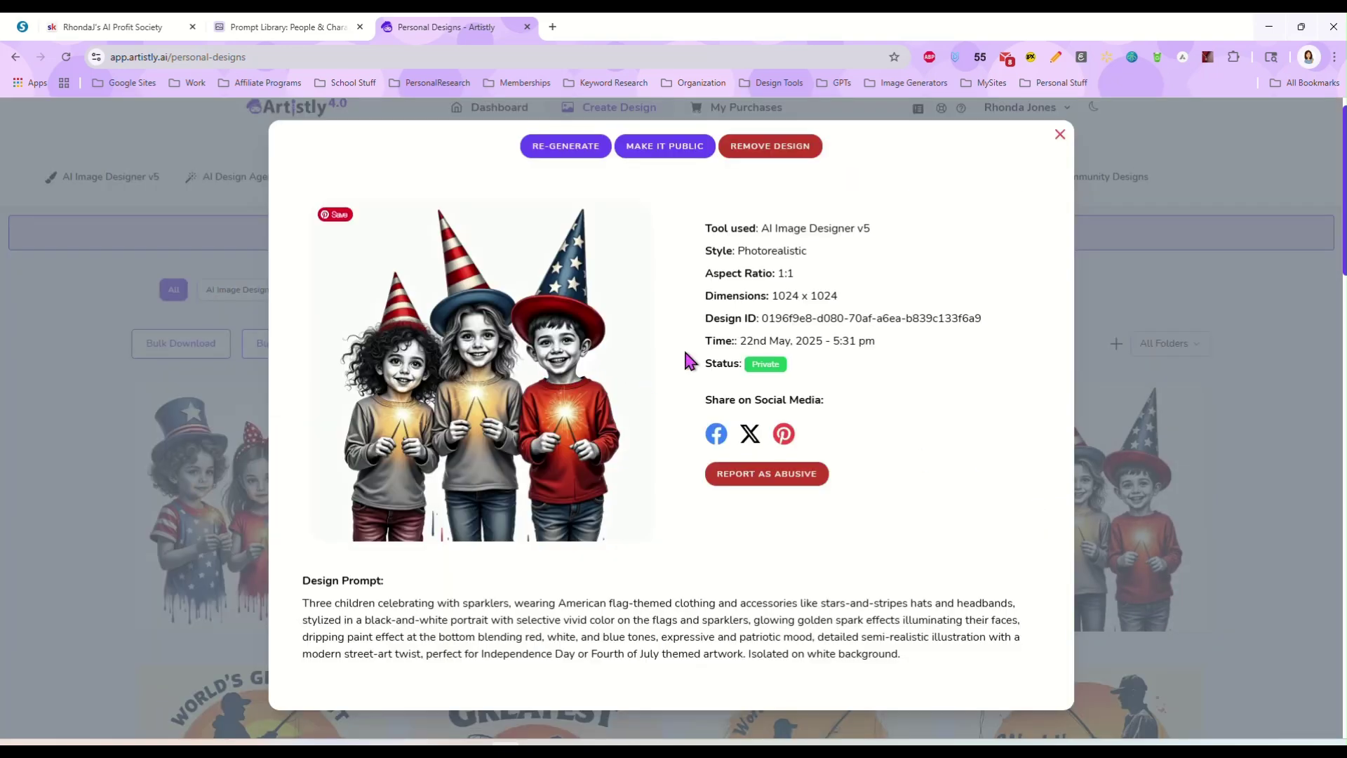
pyautogui.click(1059, 135)
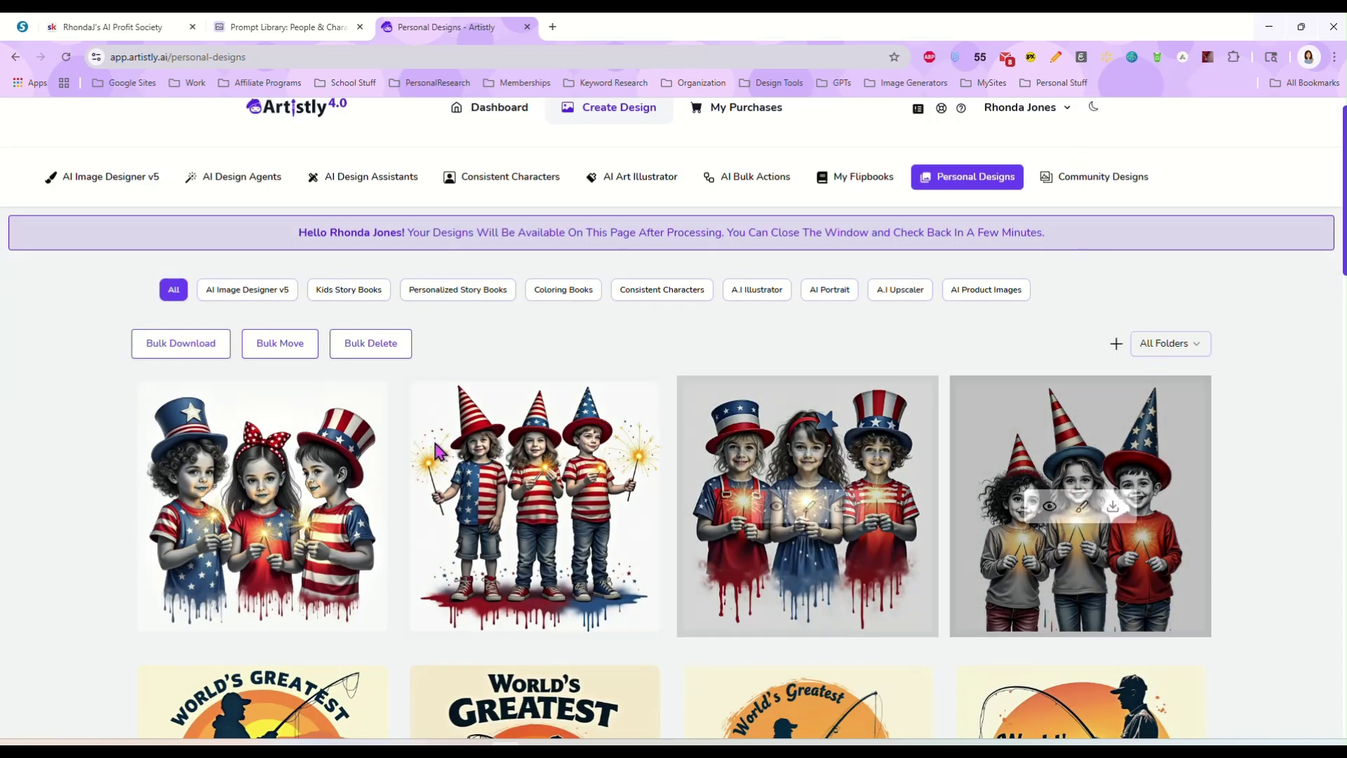
pyautogui.scroll(1, 72, 463)
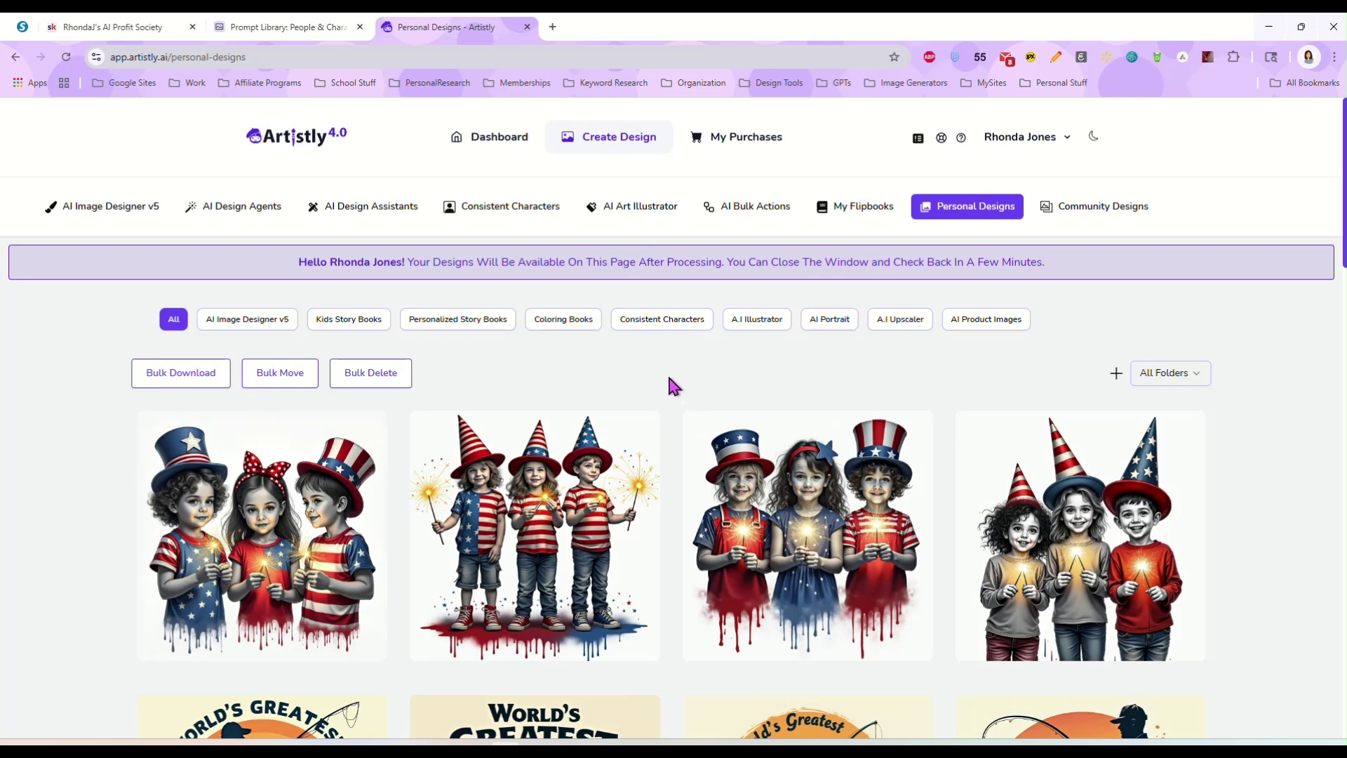
pyautogui.scroll(-1, 670, 379)
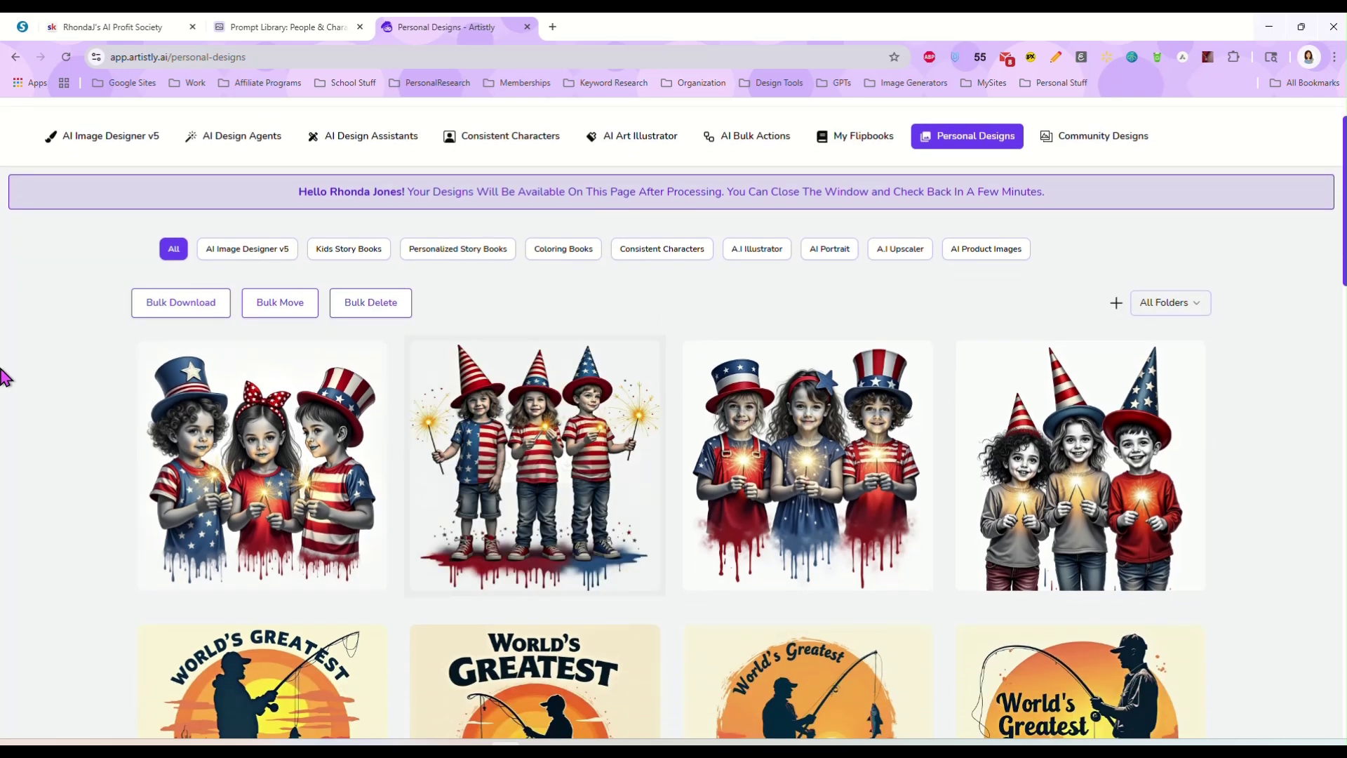
pyautogui.scroll(-1, 45, 393)
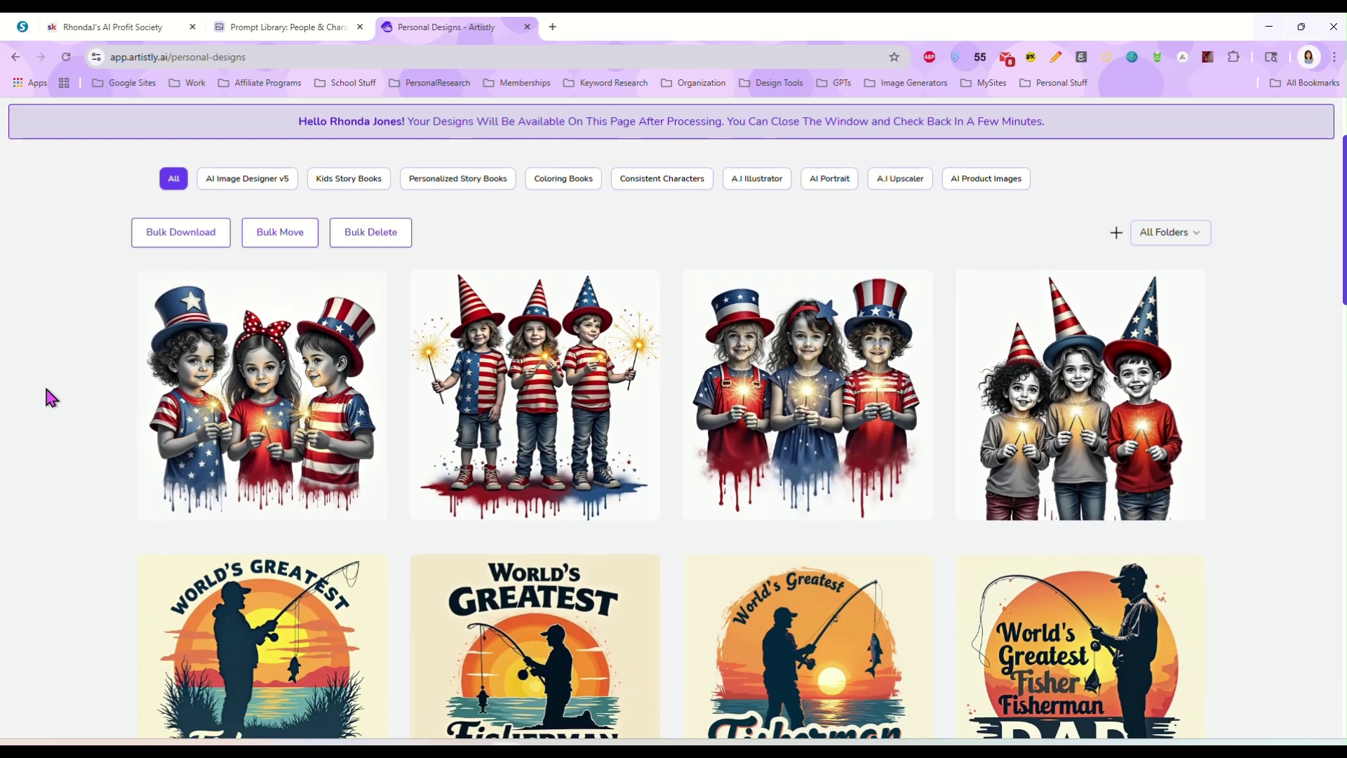
pyautogui.scroll(3, 46, 397)
# Return to the Airtable Prompt Library, close the 4th Of July Kids record and look through the People & Characters prompts.
pyautogui.click(291, 26)
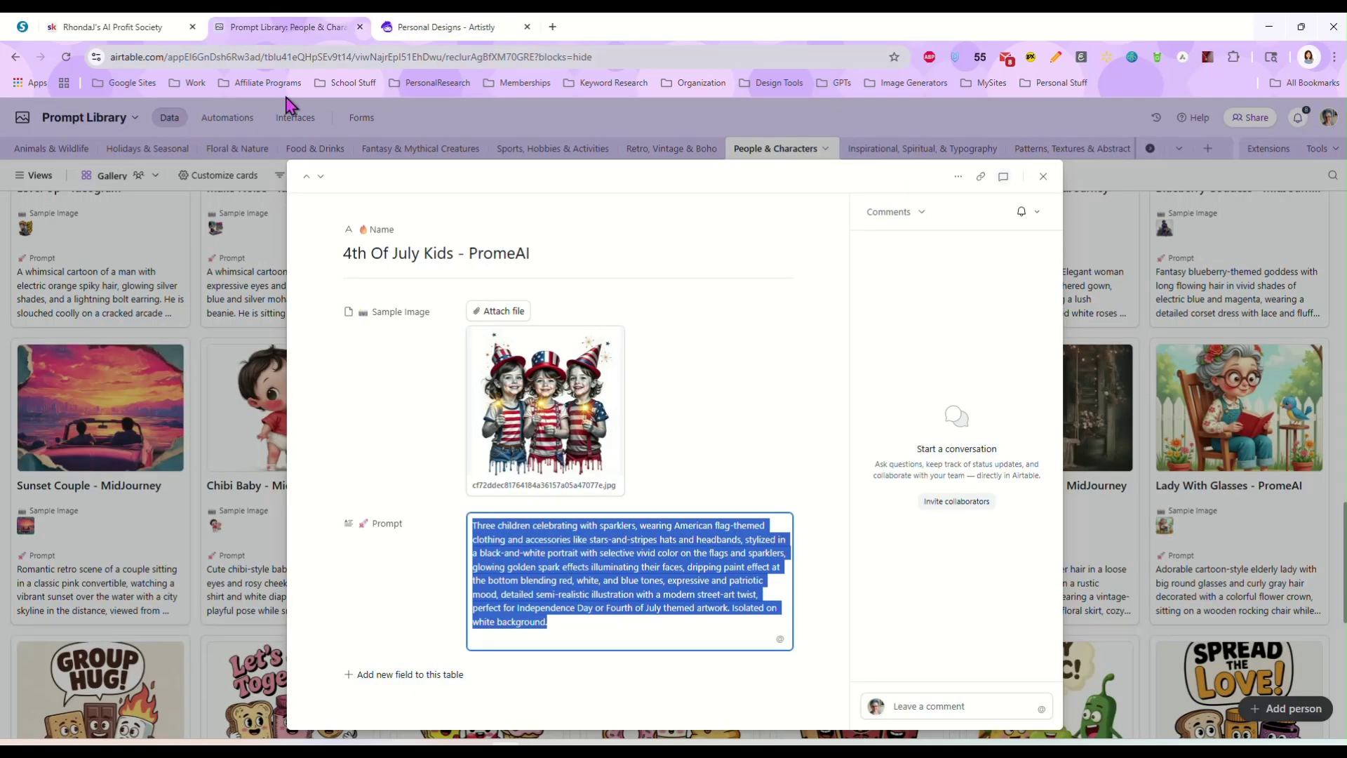
pyautogui.click(1043, 177)
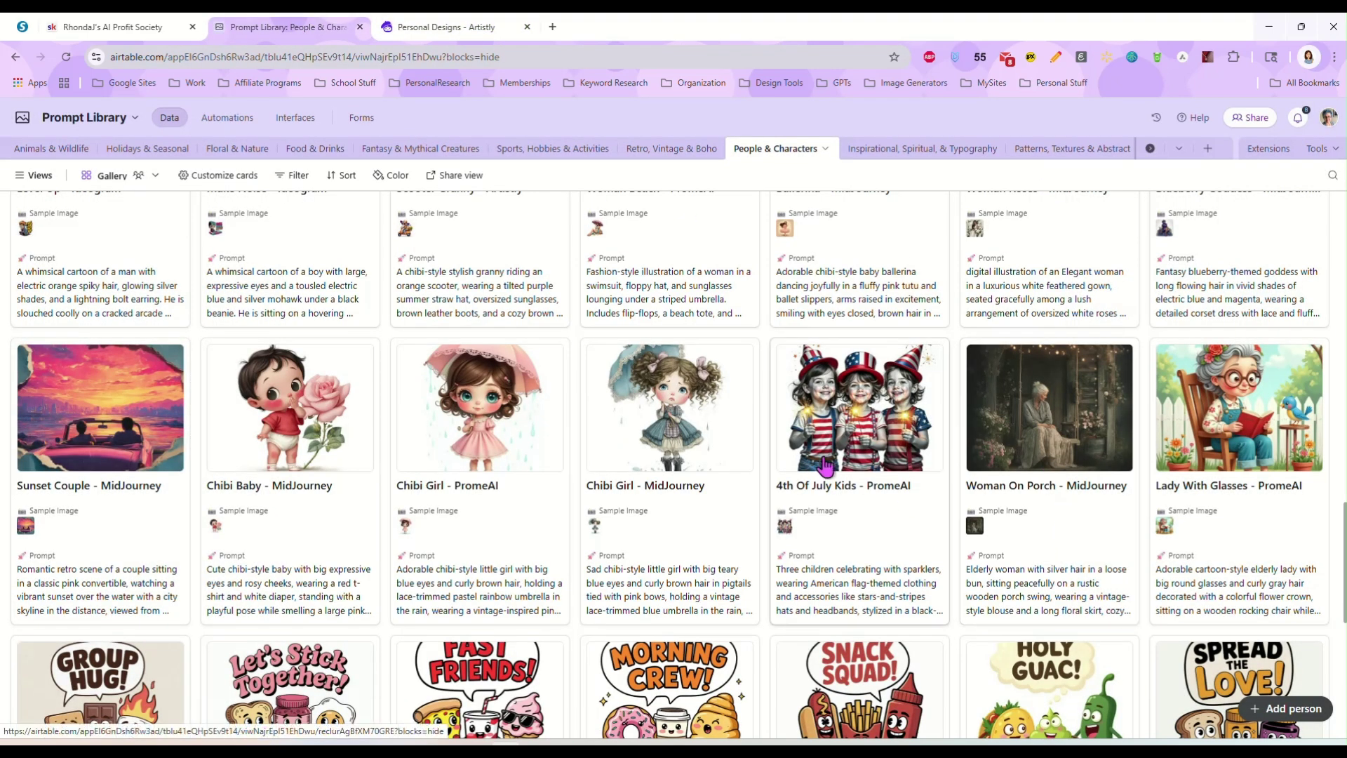
pyautogui.scroll(-3, 393, 410)
pyautogui.scroll(10, 511, 399)
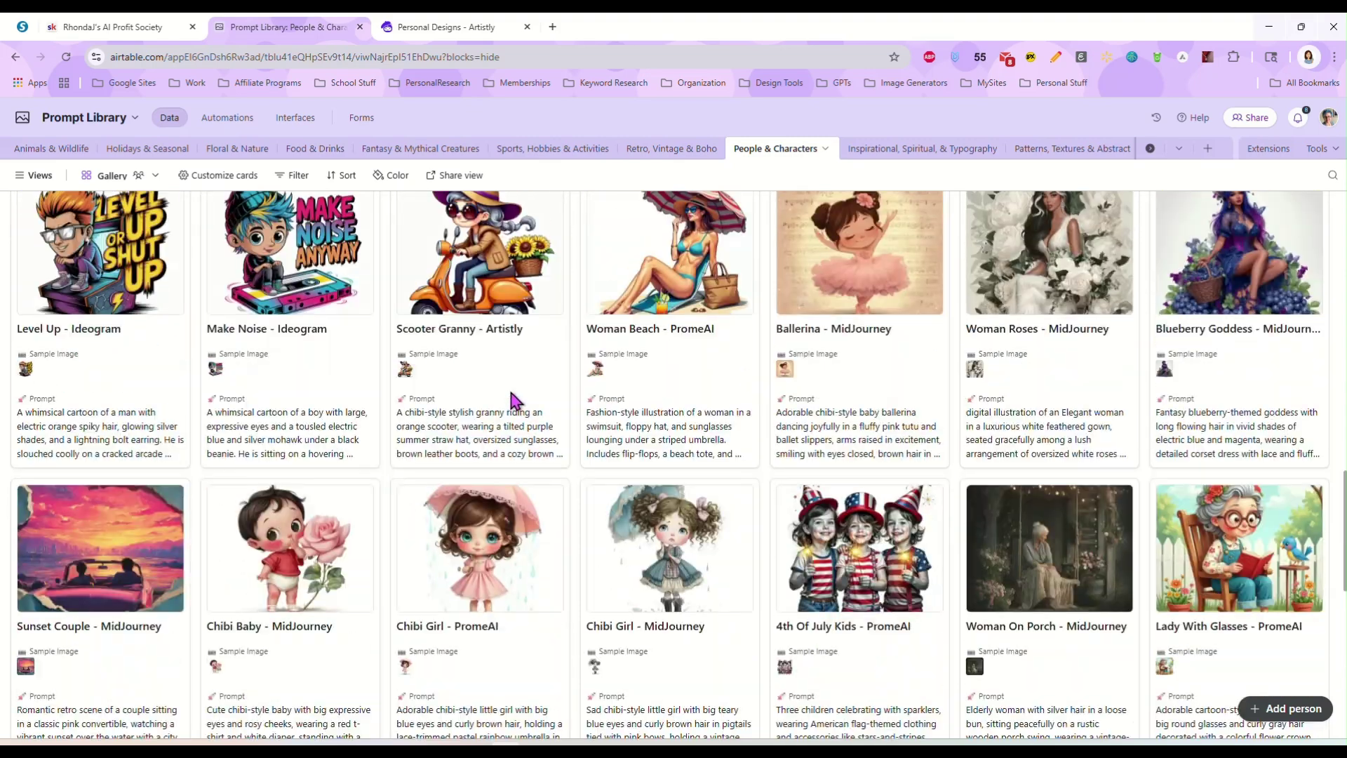
pyautogui.scroll(5, 601, 439)
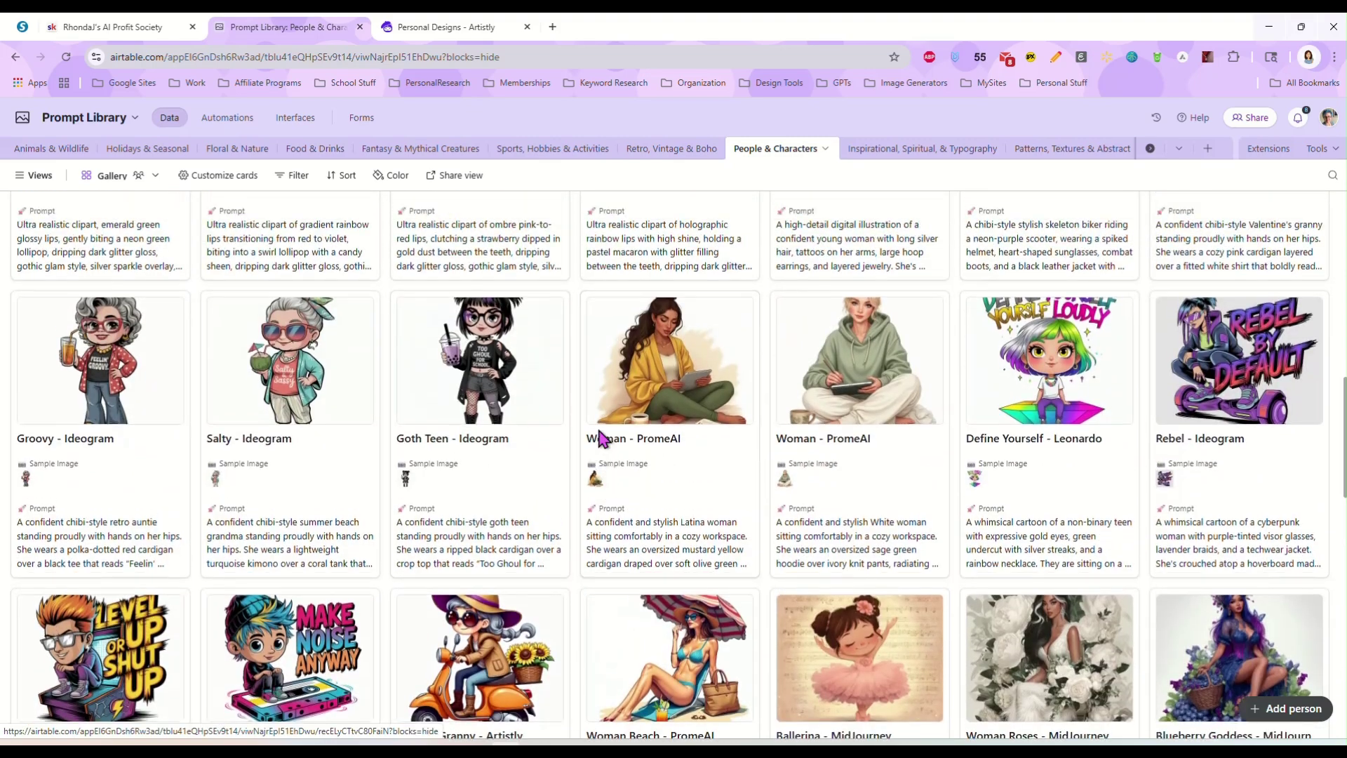
pyautogui.scroll(8, 601, 439)
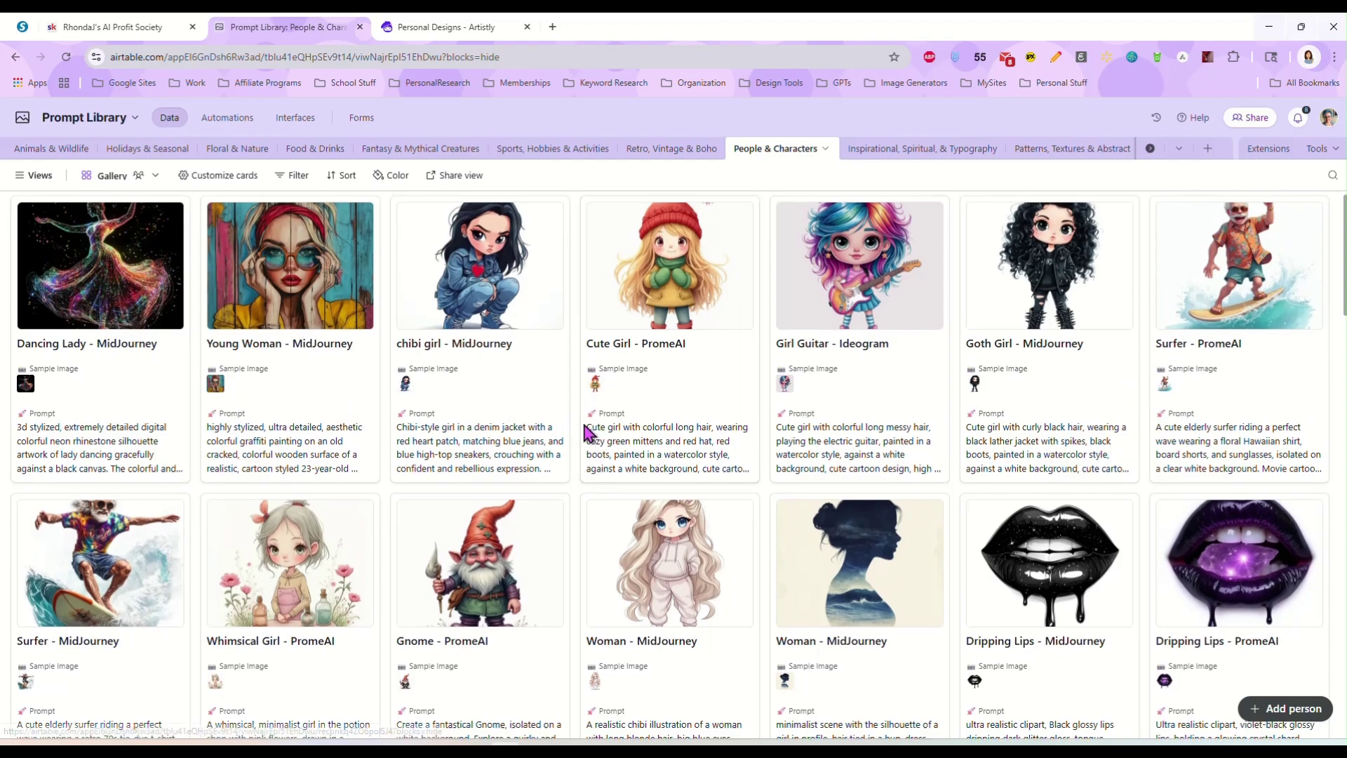
# Open the Inspirational, Spiritual, & Typography table and look through its prompts for another design to test.
pyautogui.click(926, 153)
pyautogui.scroll(-8, 730, 459)
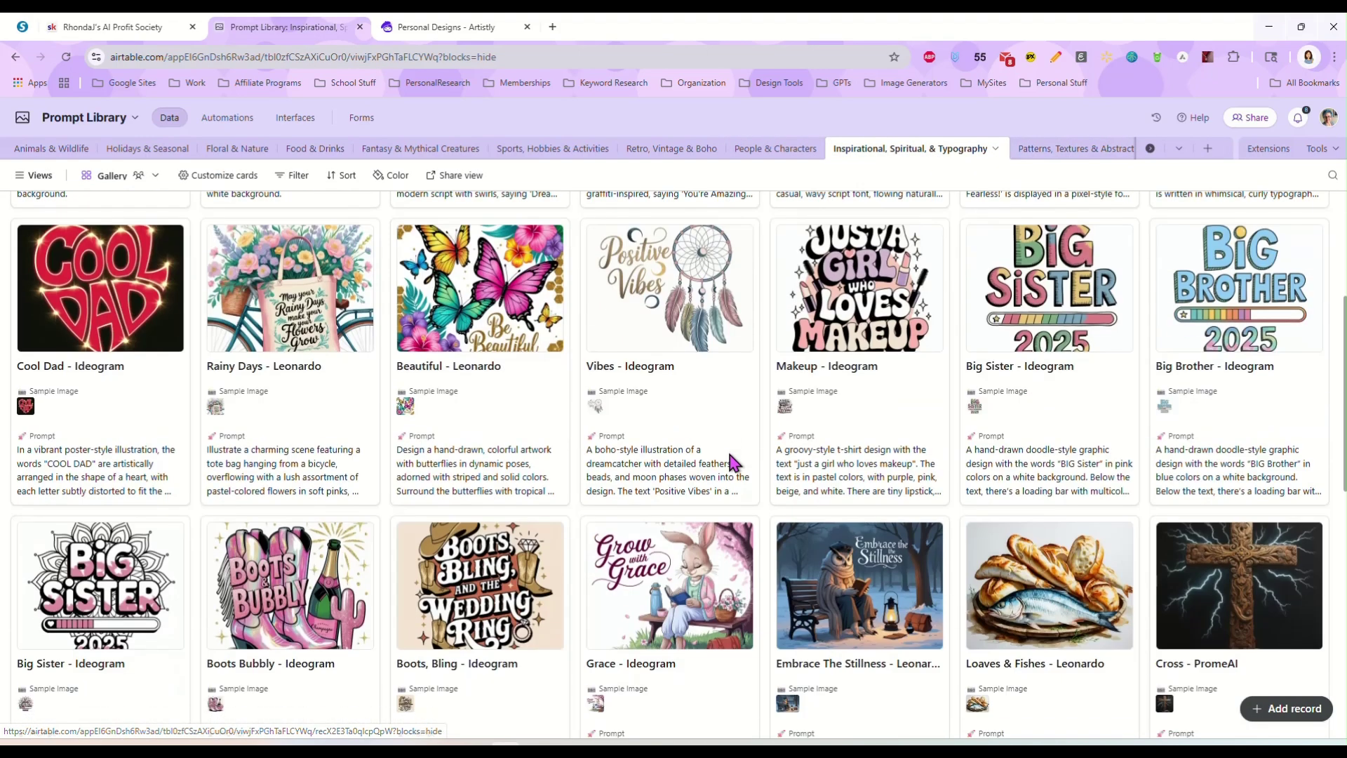
pyautogui.scroll(-6, 730, 463)
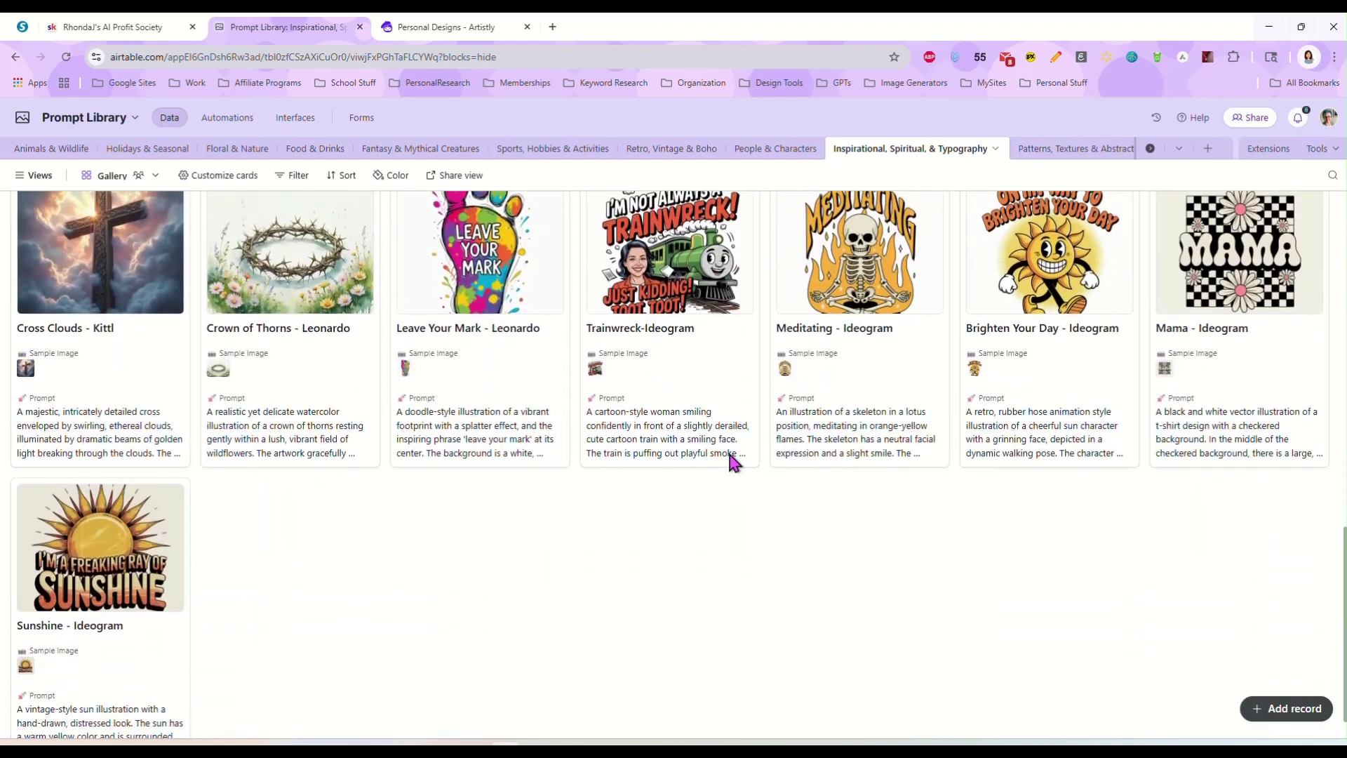
pyautogui.scroll(10, 663, 524)
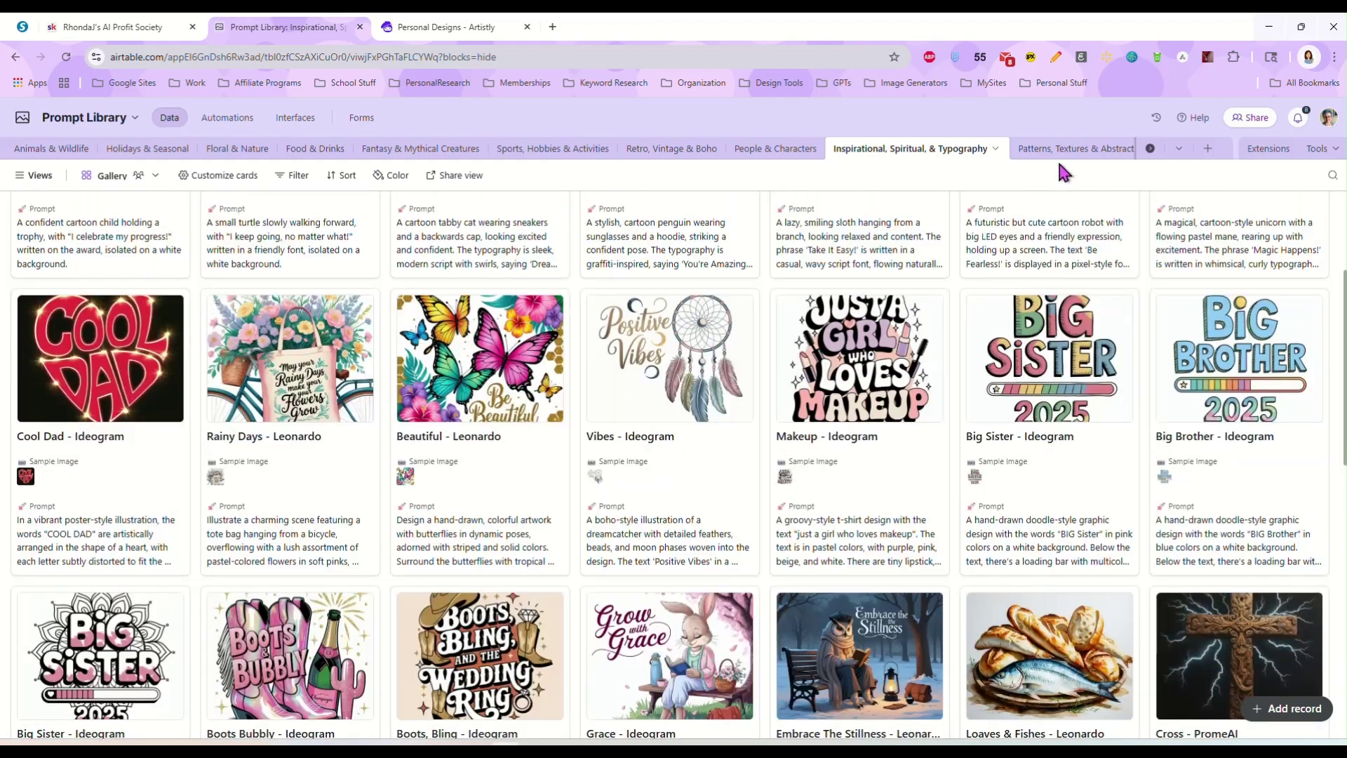
# Open the Alcohol Ink Birds - MidJourney record from the Patterns, Textures & Abstract table of the Prompt Library.
pyautogui.click(1060, 156)
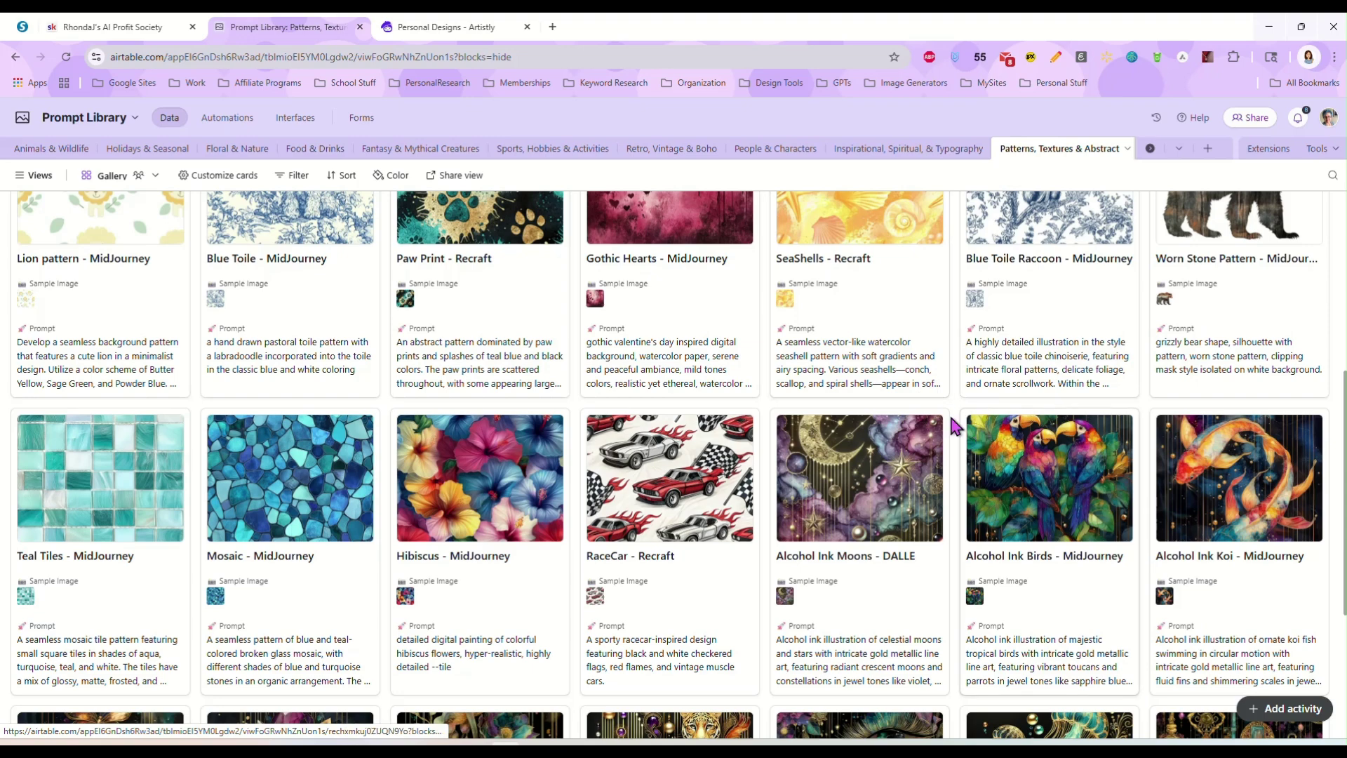
pyautogui.scroll(-2, 954, 421)
pyautogui.scroll(-2, 912, 407)
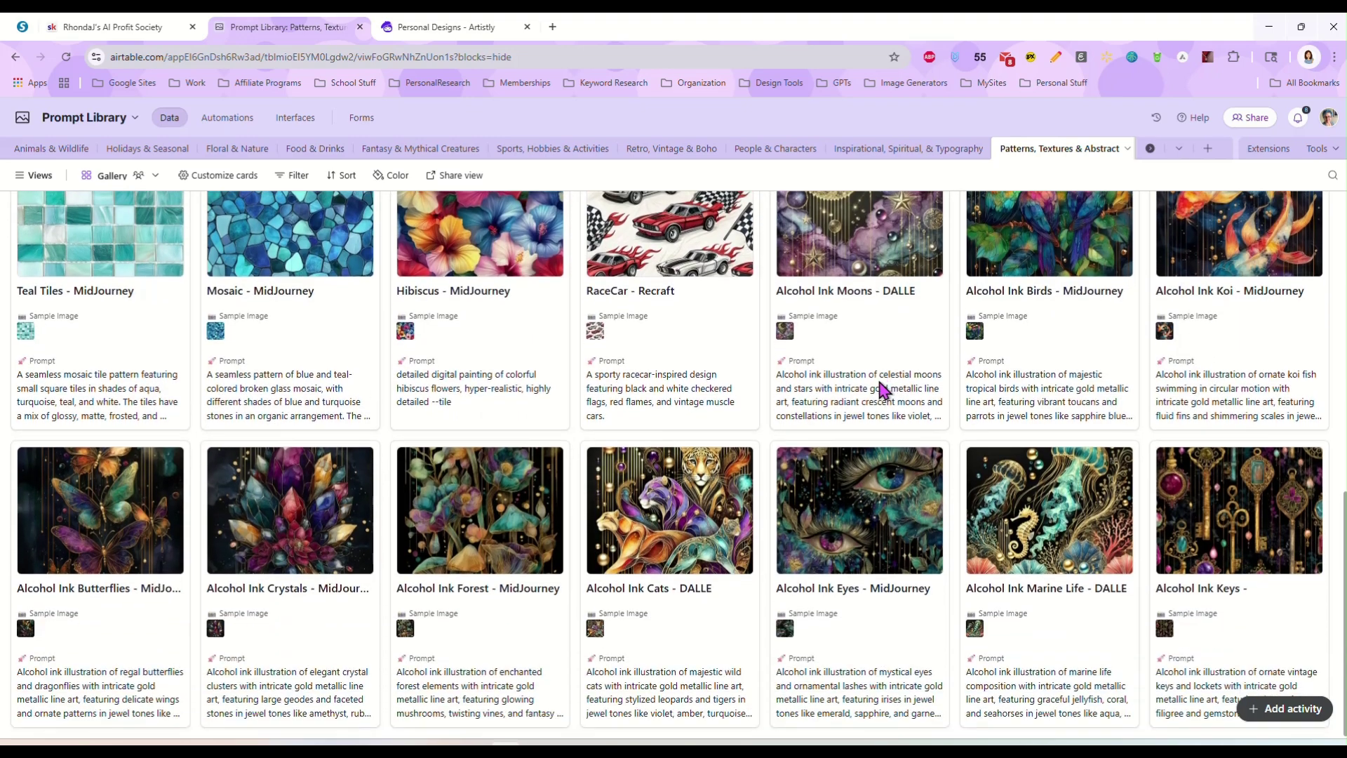
pyautogui.scroll(3, 1045, 534)
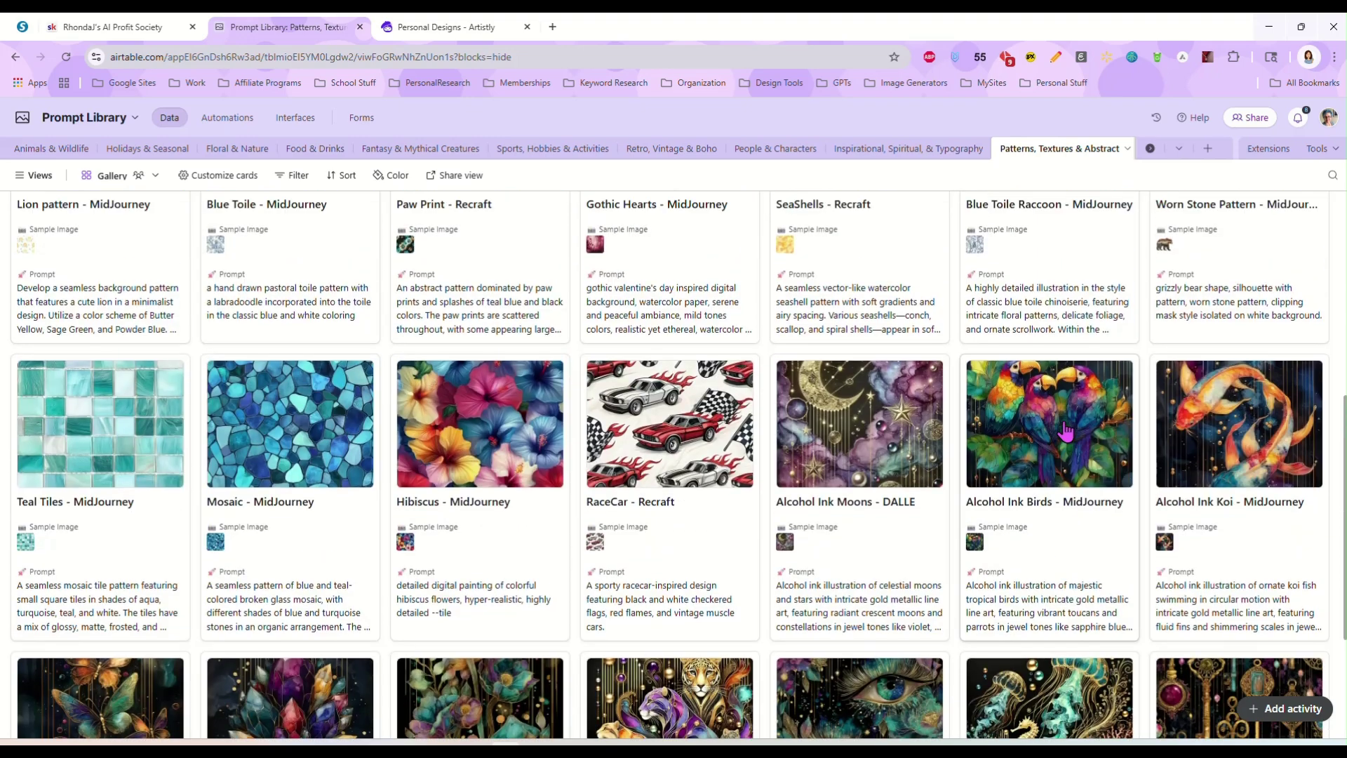
pyautogui.click(1067, 429)
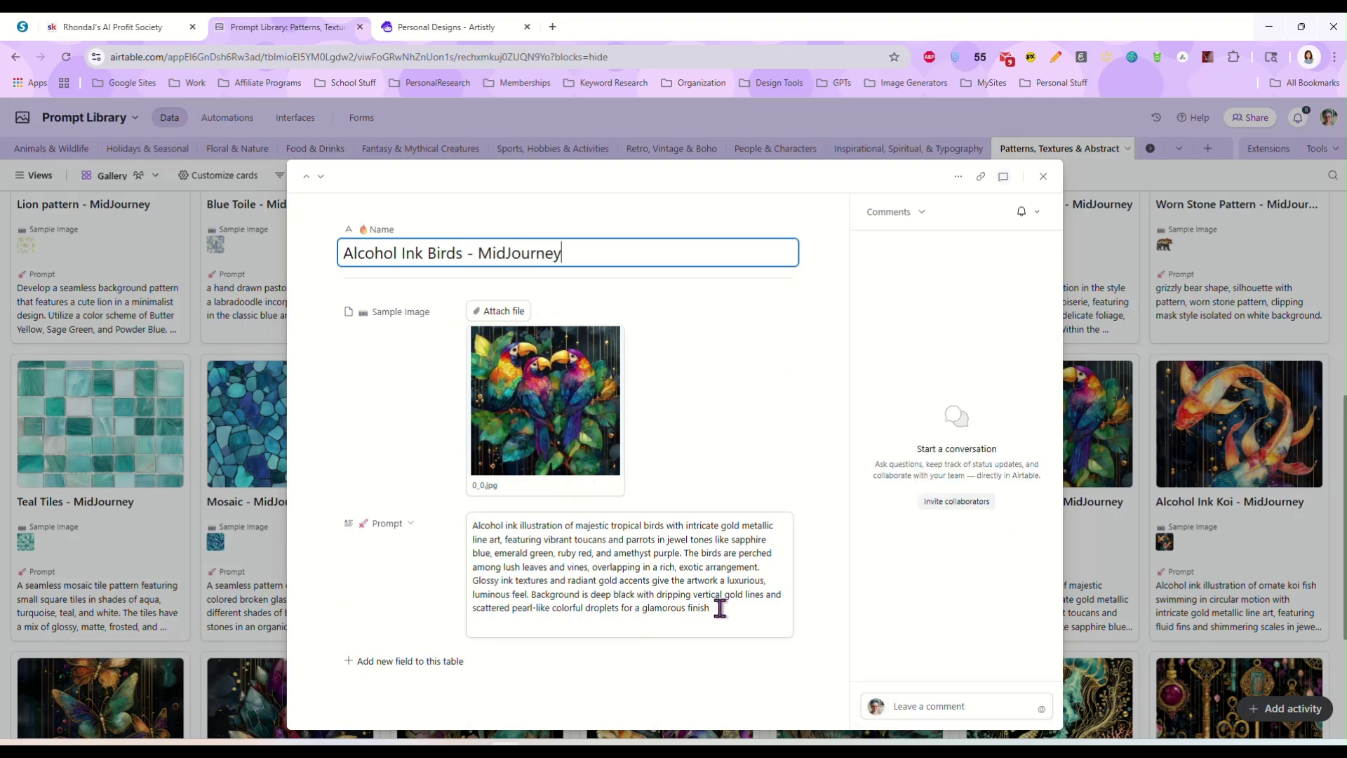
# Copy the full Alcohol Ink Birds prompt and view the record's sample image enlarged, closing it again.
pyautogui.moveTo(715, 607); pyautogui.dragTo(463, 526)
pyautogui.hotkey('ctrl', 'c')
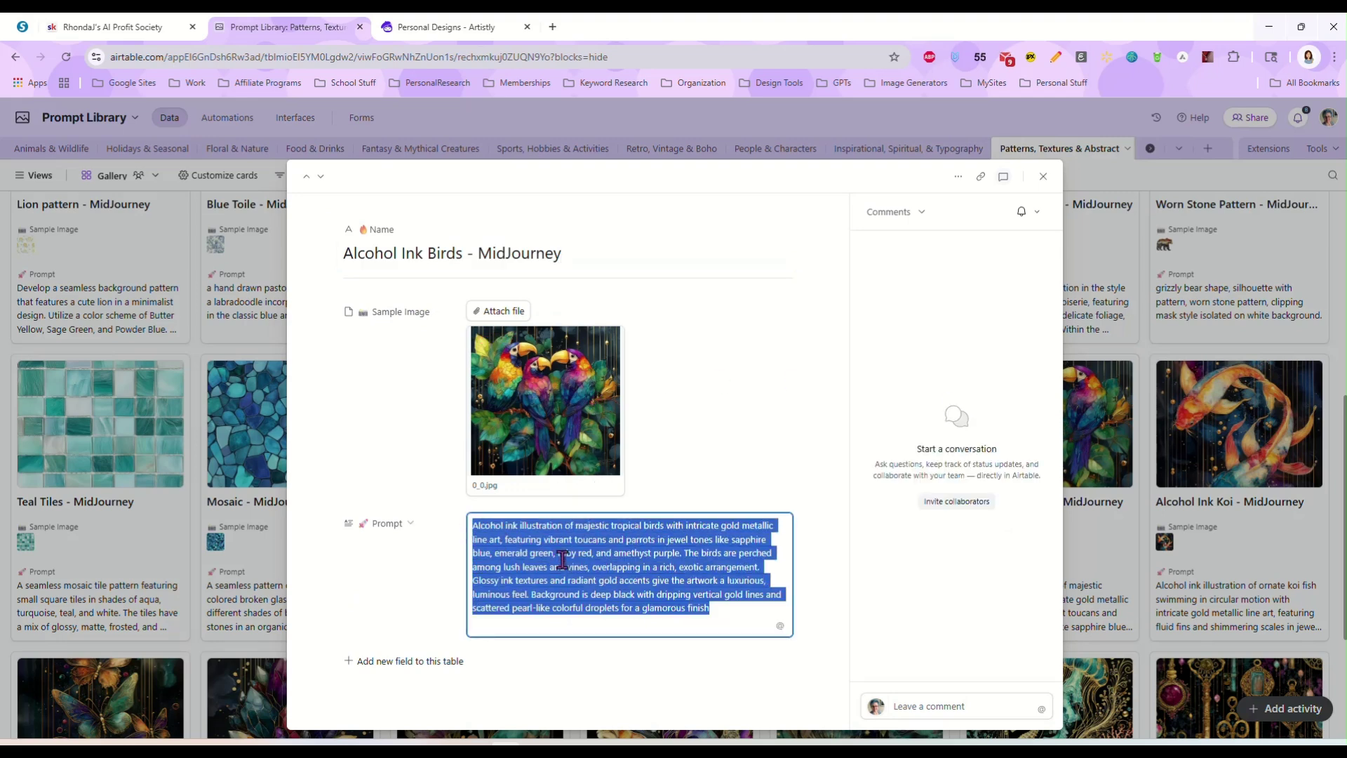
pyautogui.click(550, 393)
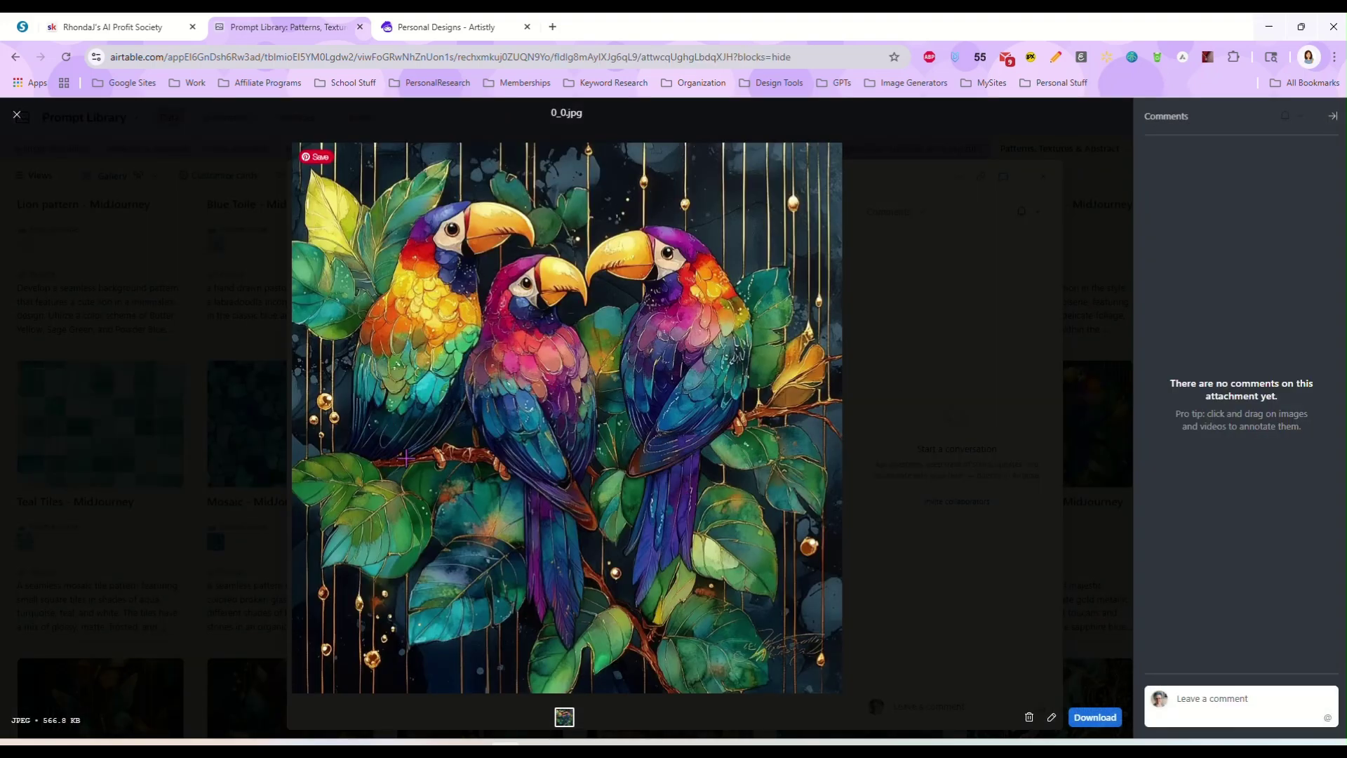
pyautogui.click(17, 114)
# Switch to Artistly and paste the copied tropical birds prompt into a new Create From Prompt design in AI Image Designer v5.
pyautogui.click(449, 27)
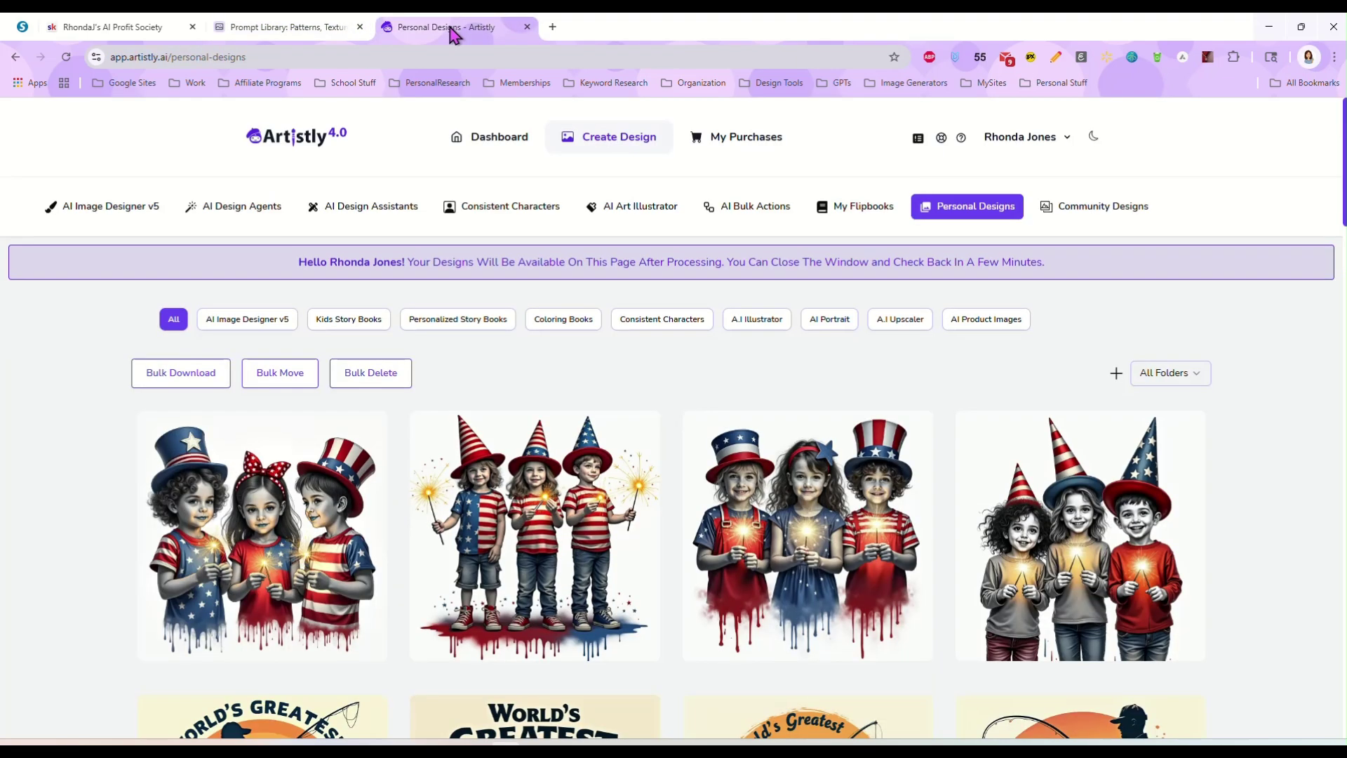
pyautogui.click(73, 193)
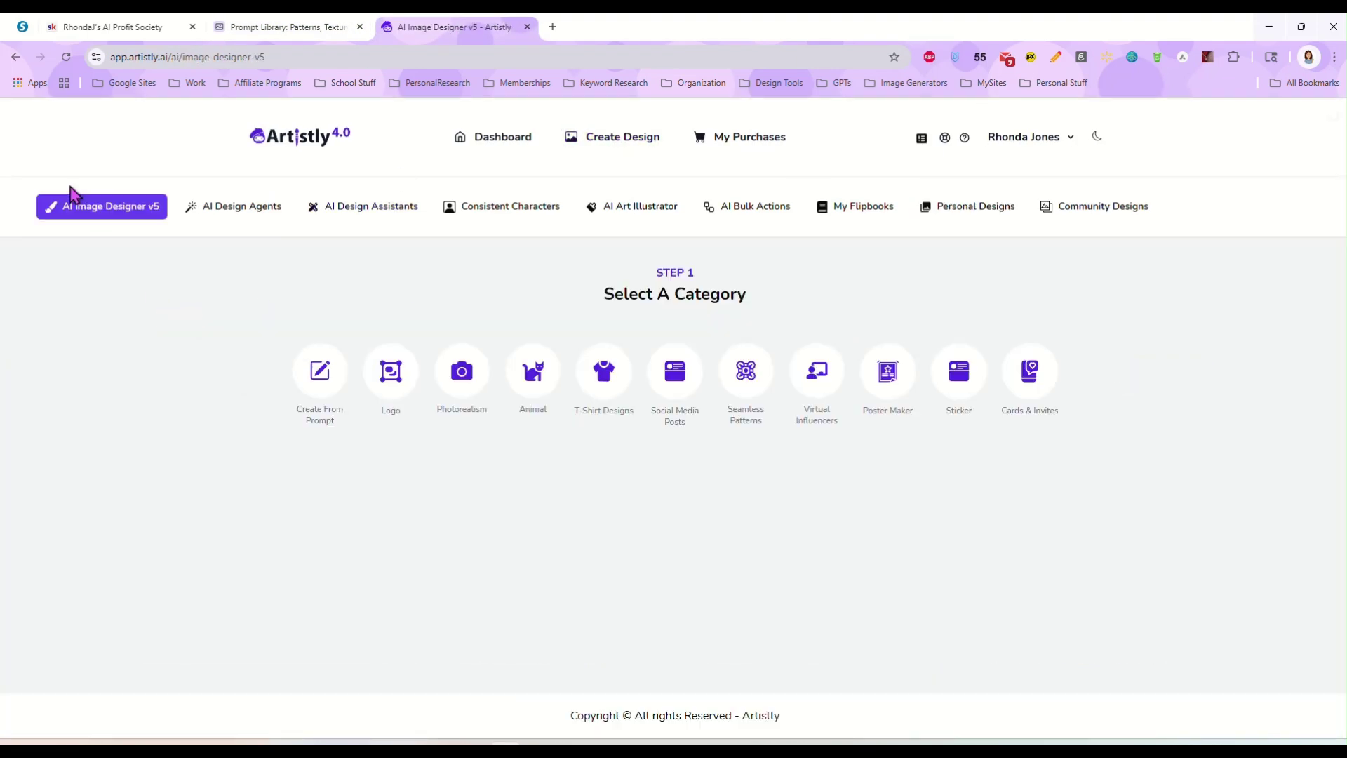
pyautogui.click(320, 371)
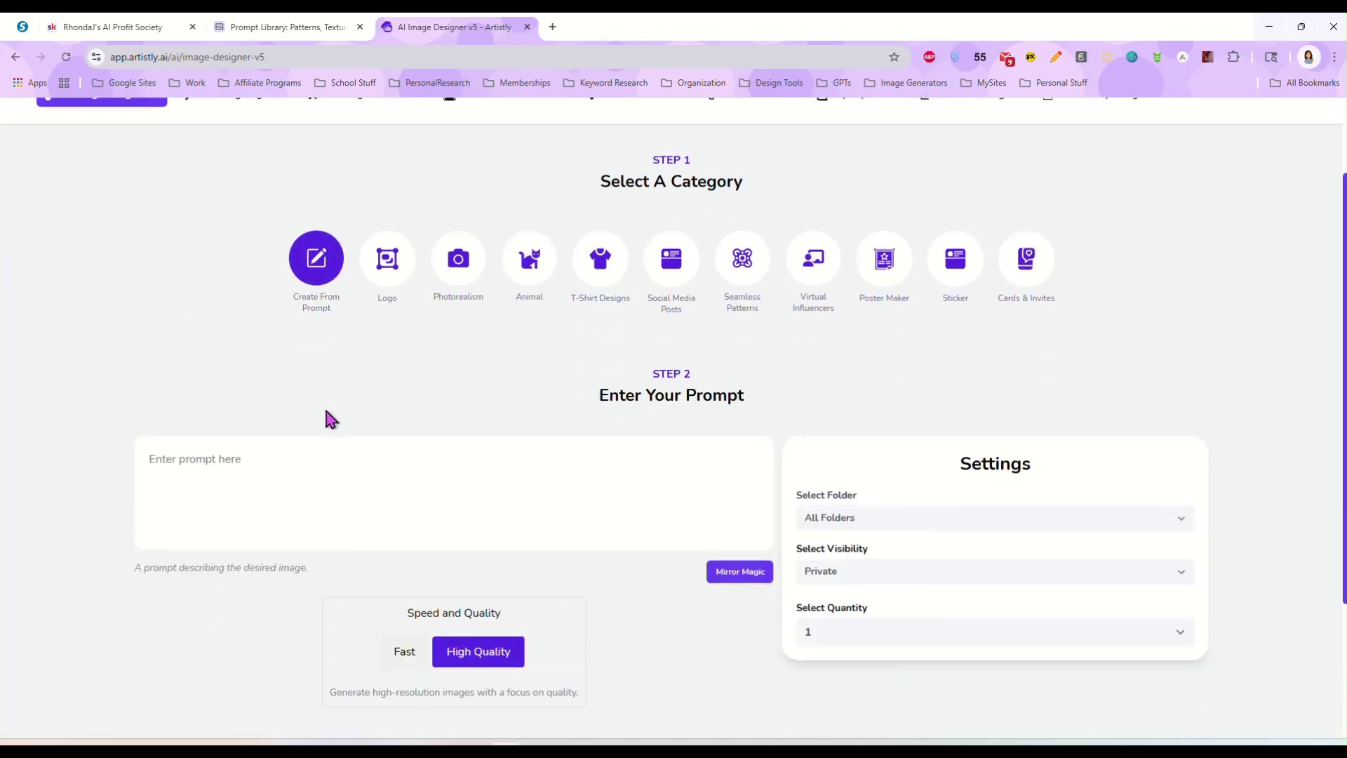
pyautogui.click(292, 262)
pyautogui.hotkey('ctrl', 'v')
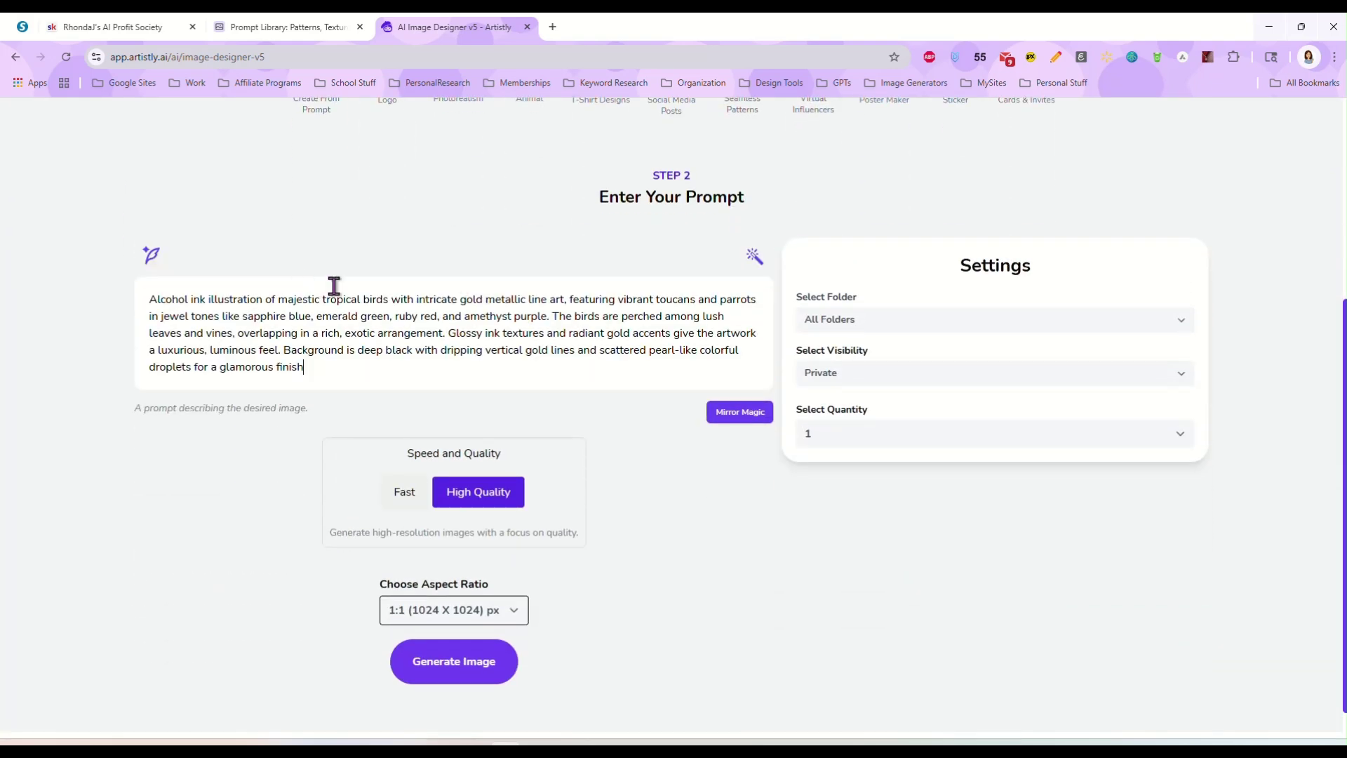
# Set the quantity to 4 and generate the tropical bird images in High Quality at 1:1 (1024 X 1024) px.
pyautogui.click(833, 442)
pyautogui.click(853, 521)
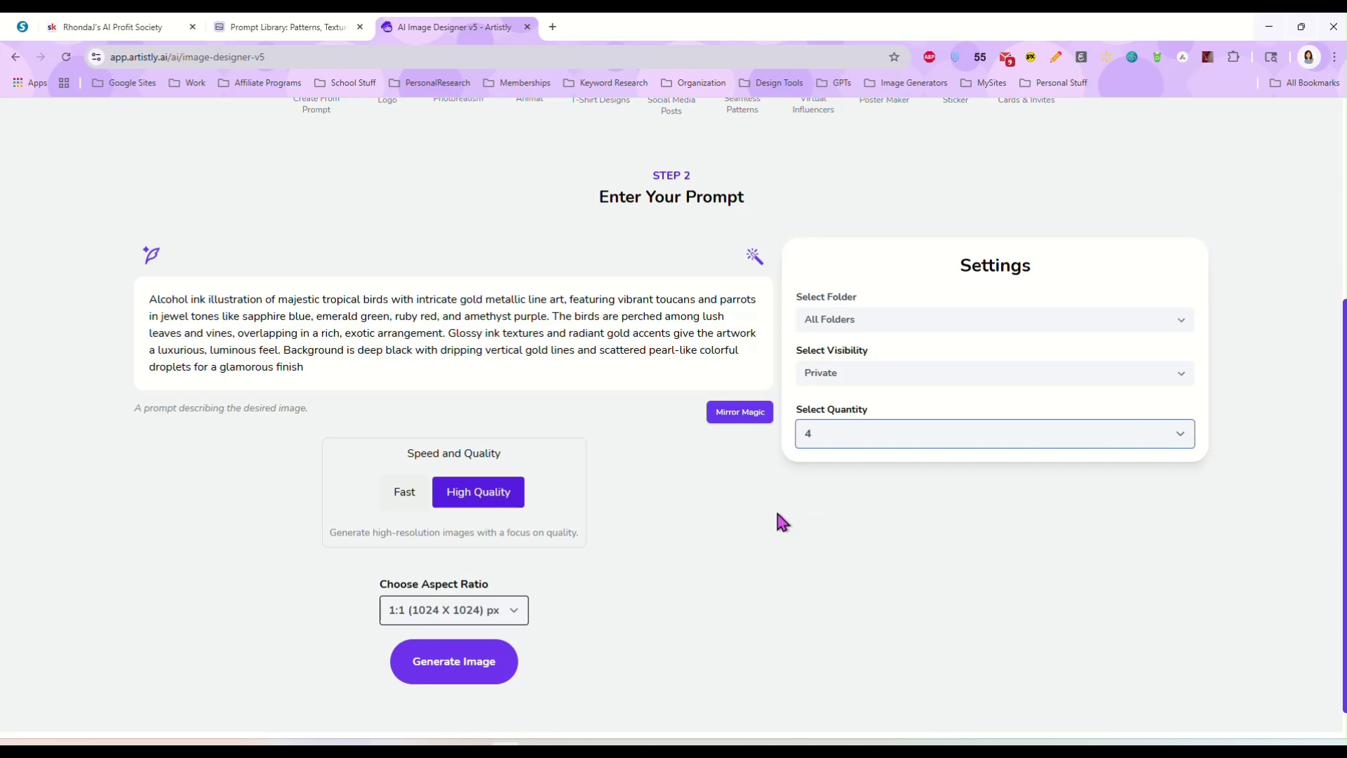
pyautogui.click(502, 675)
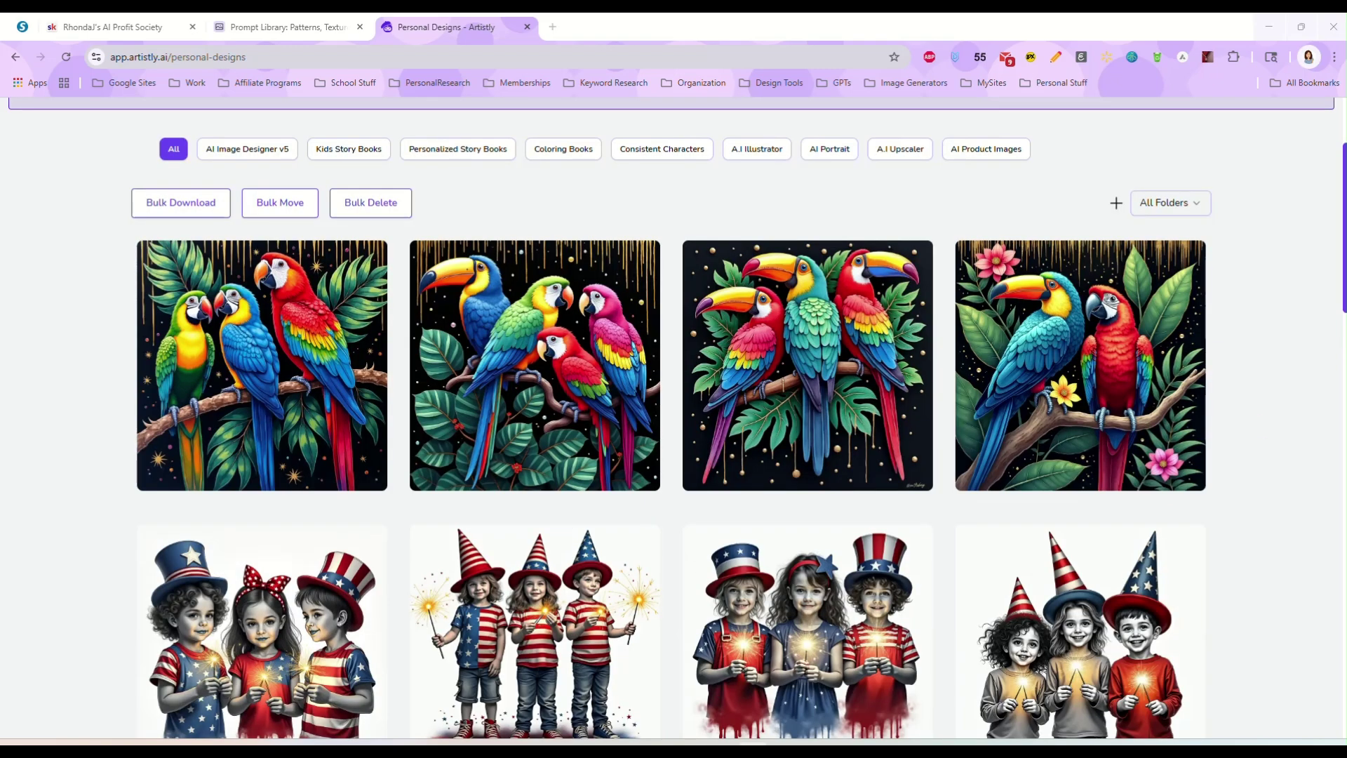
# Examine the first three generated tropical bird images in their enlarged detail views, closing each one.
pyautogui.click(230, 367)
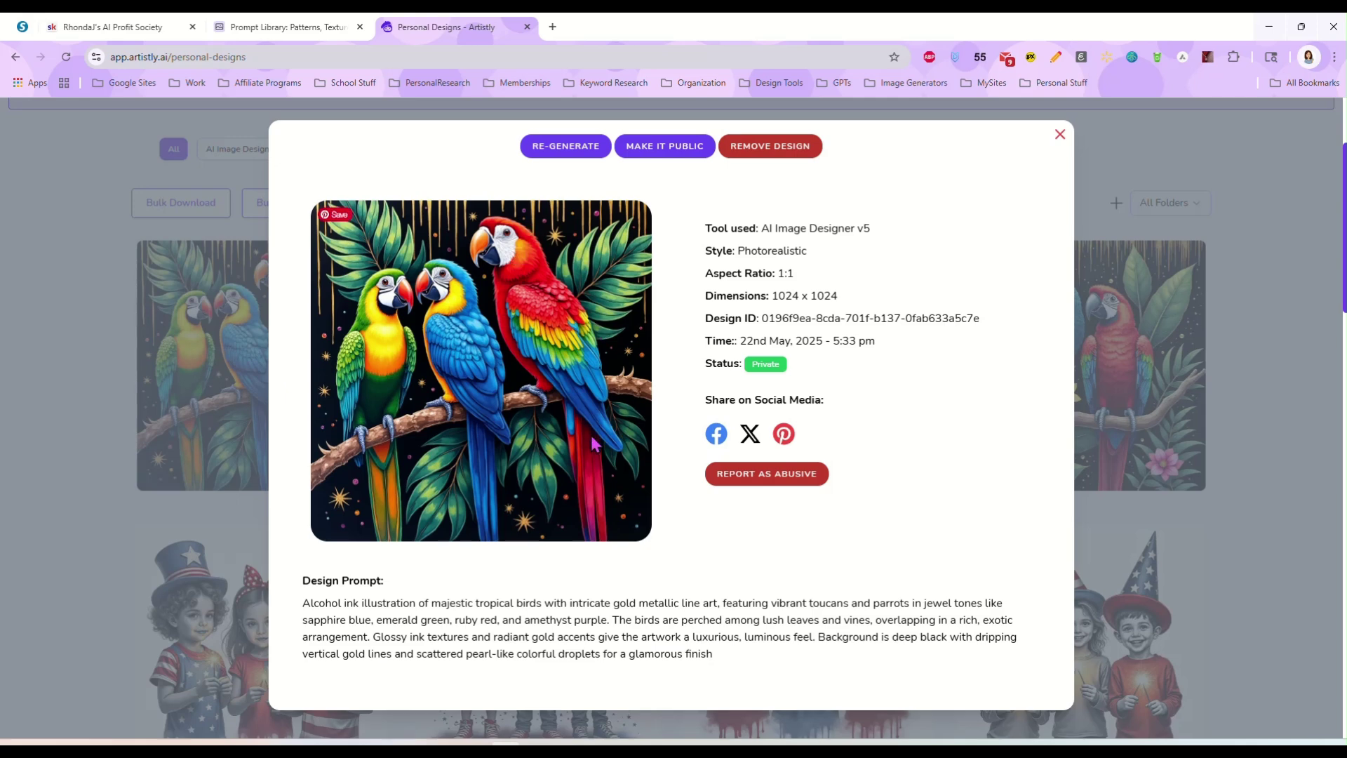
pyautogui.click(1060, 134)
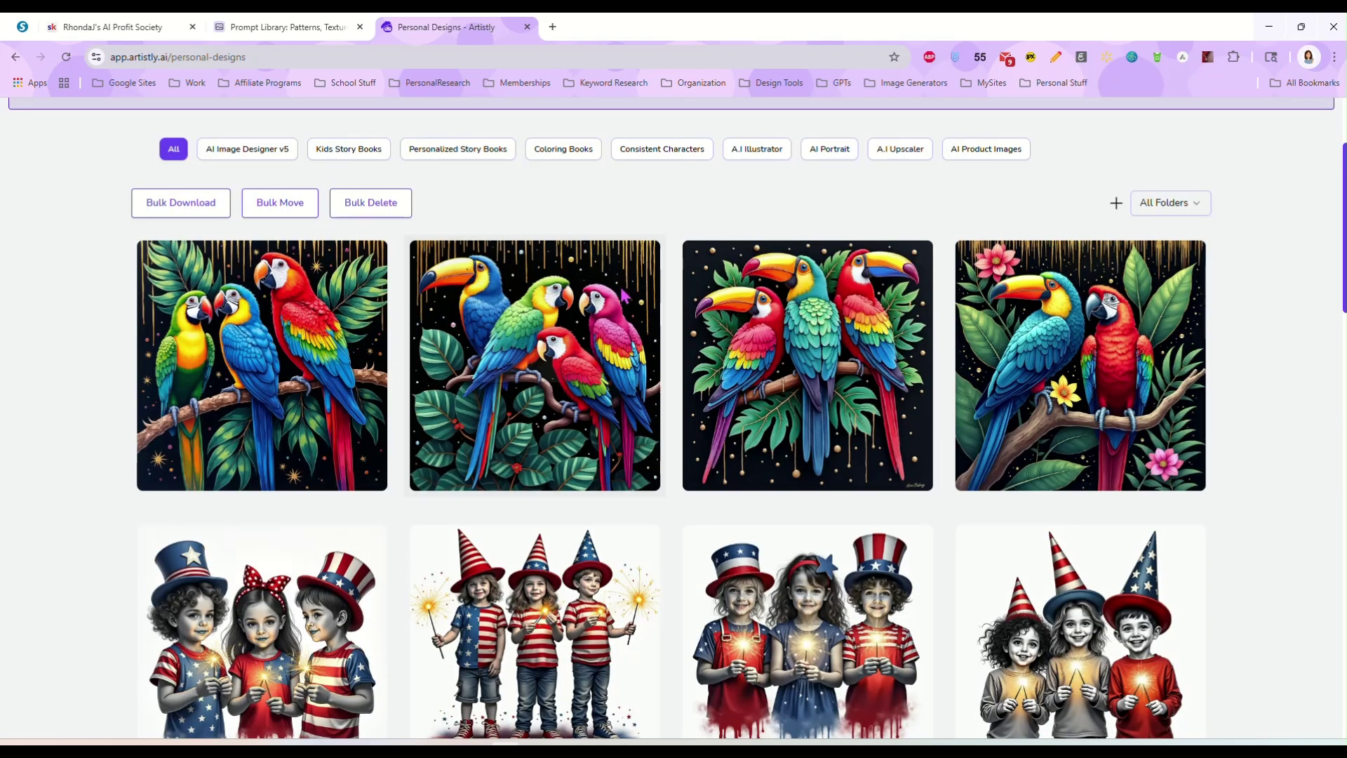
pyautogui.click(505, 365)
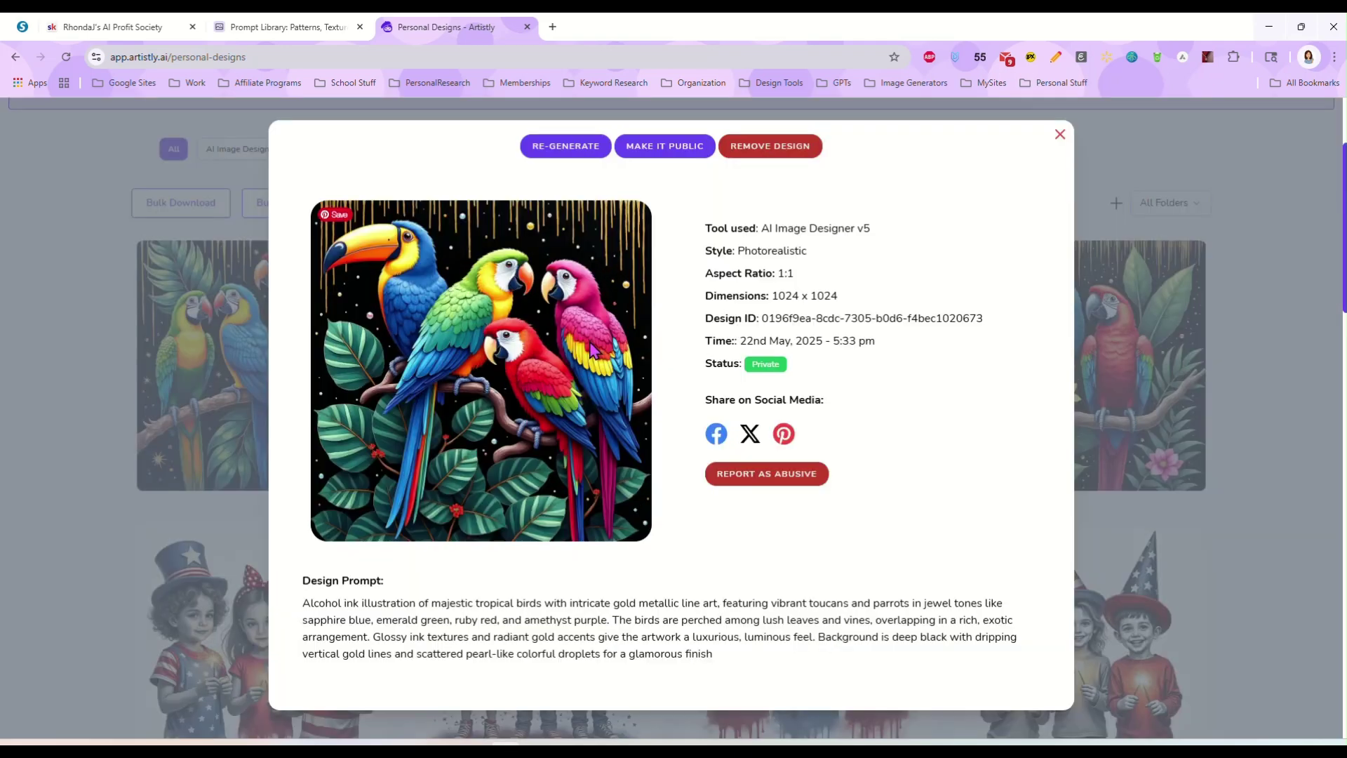
pyautogui.click(1060, 134)
pyautogui.click(775, 364)
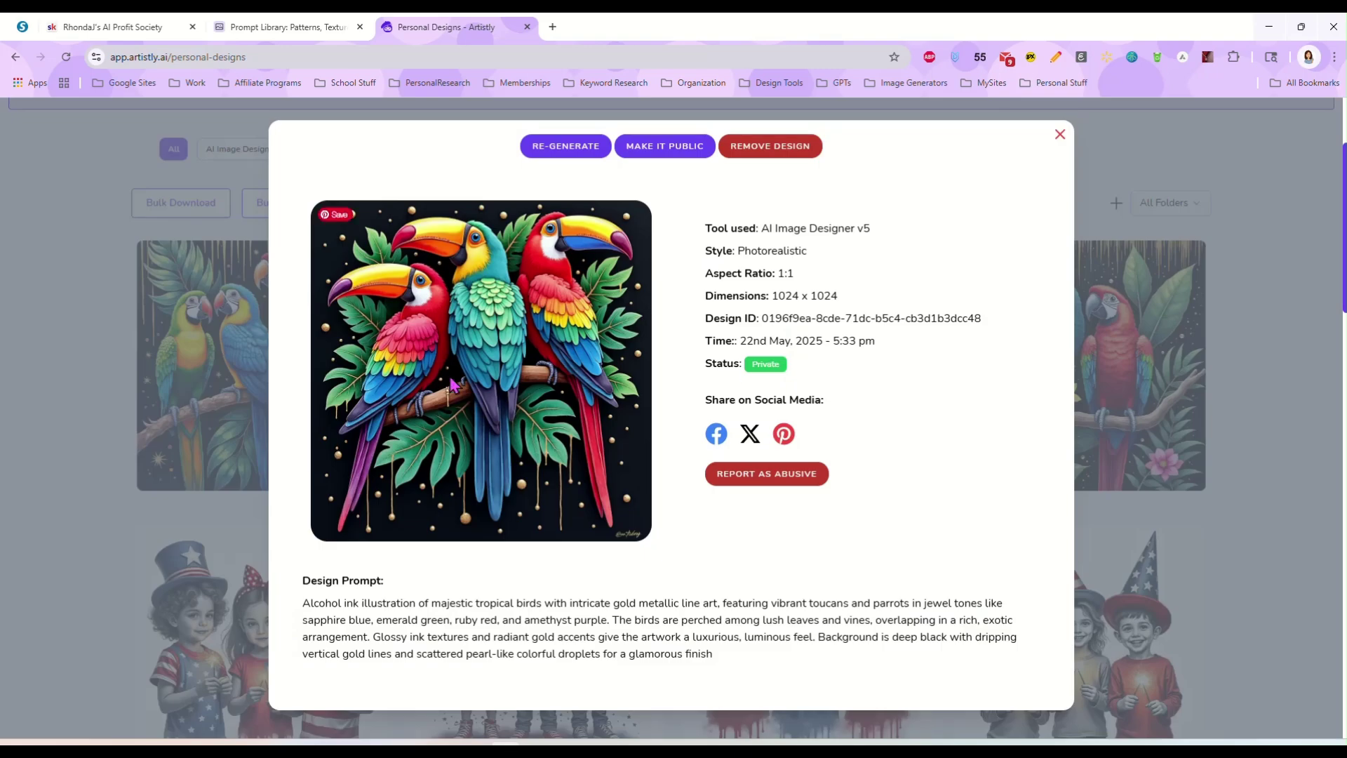
pyautogui.click(1060, 134)
# Return to the Airtable Prompt Library, close the Alcohol Ink Birds record and open the Worn Stone Pattern - MidJourney record.
pyautogui.click(257, 27)
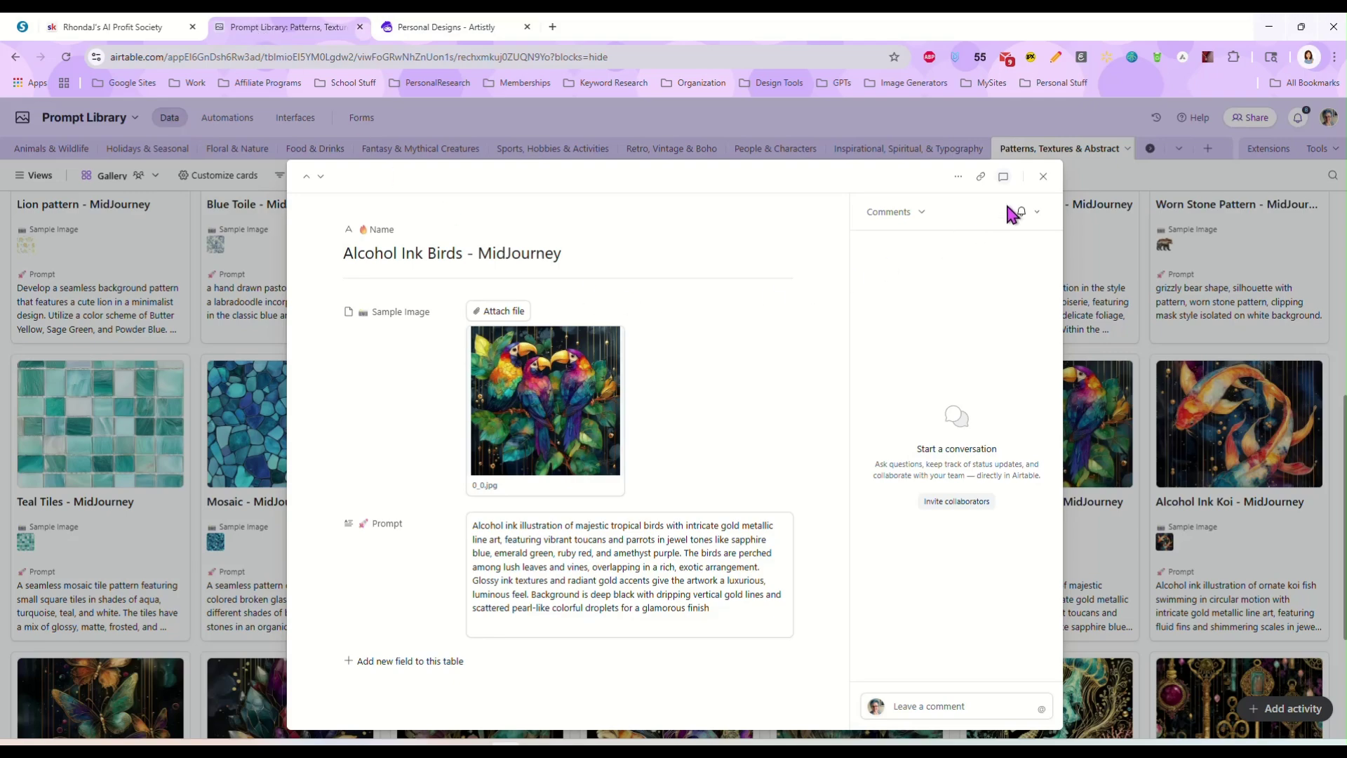
pyautogui.click(1043, 176)
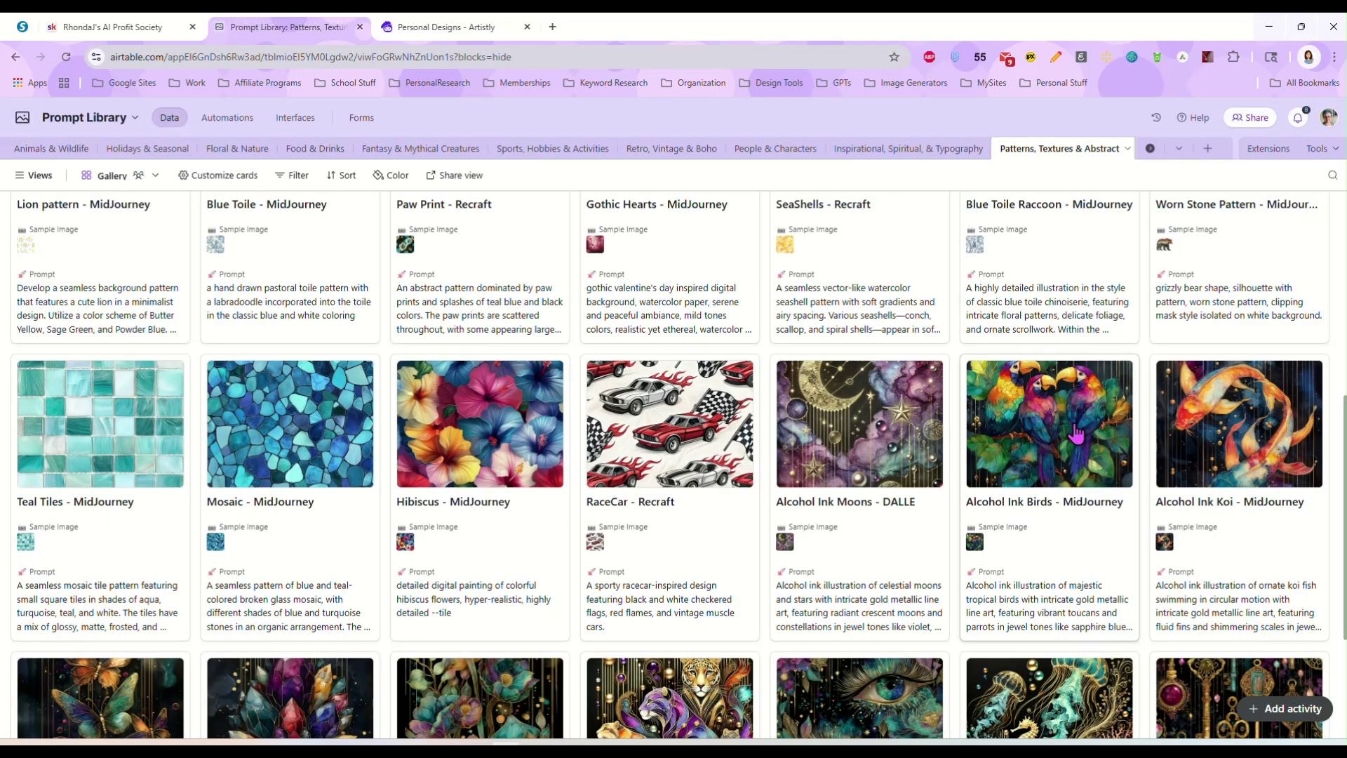
pyautogui.scroll(6, 1075, 434)
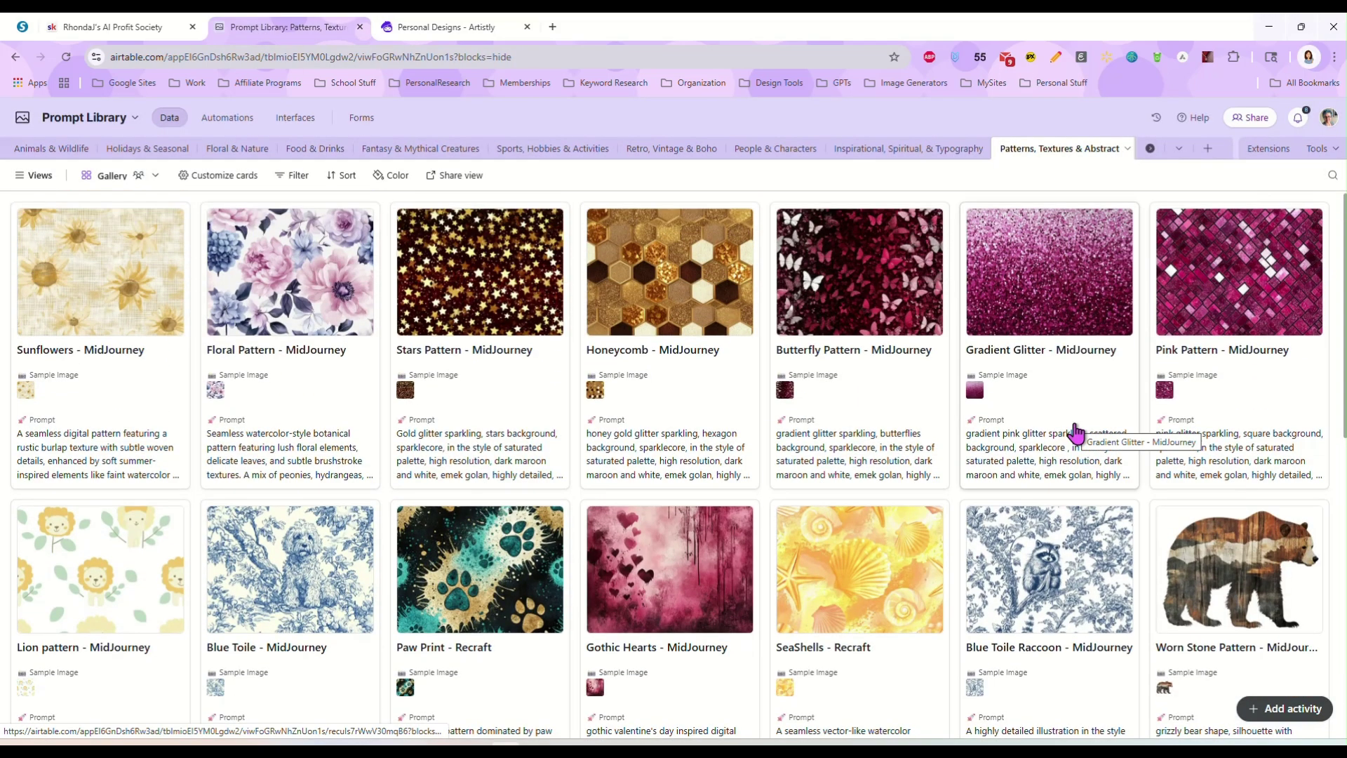
pyautogui.scroll(-3, 1227, 492)
pyautogui.click(1237, 529)
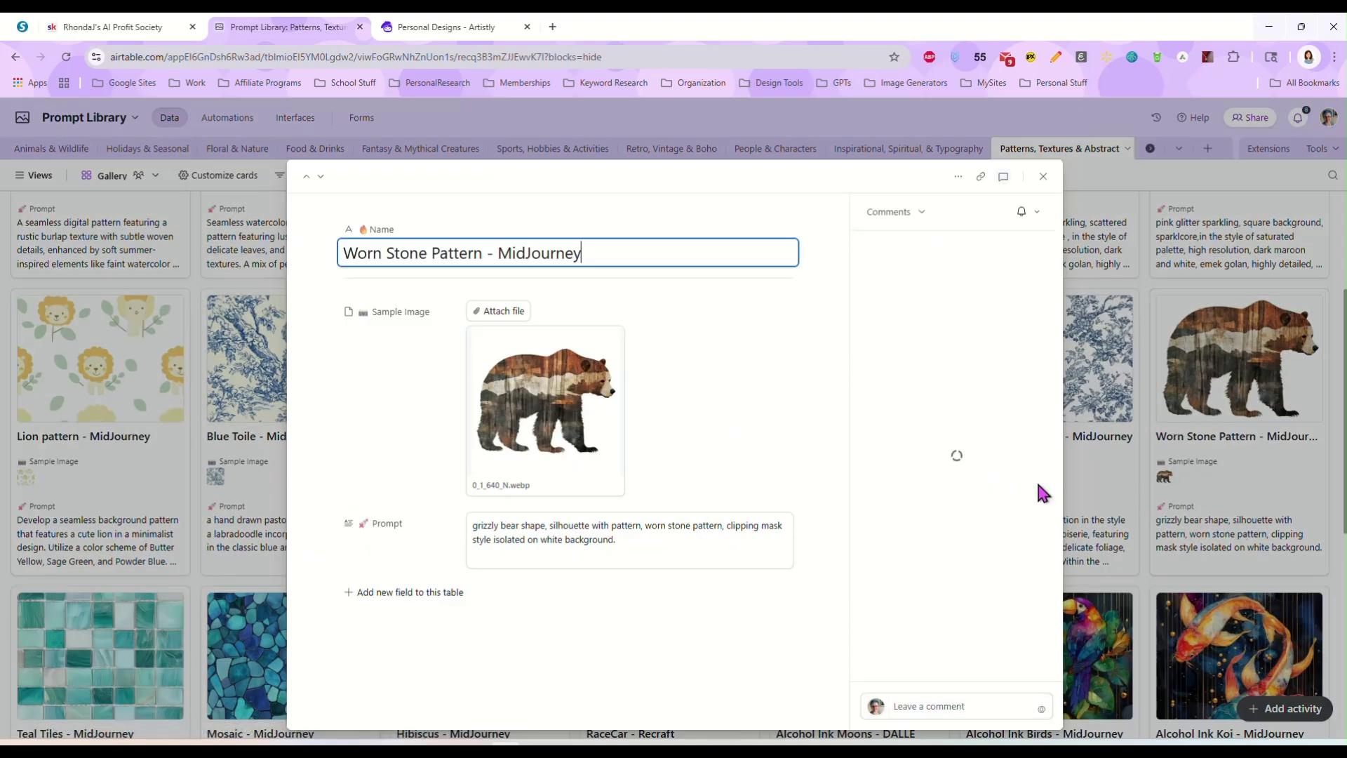
# Copy the full Worn Stone Pattern grizzly bear prompt and view the record's sample image enlarged, closing it again.
pyautogui.tripleClick(580, 534)
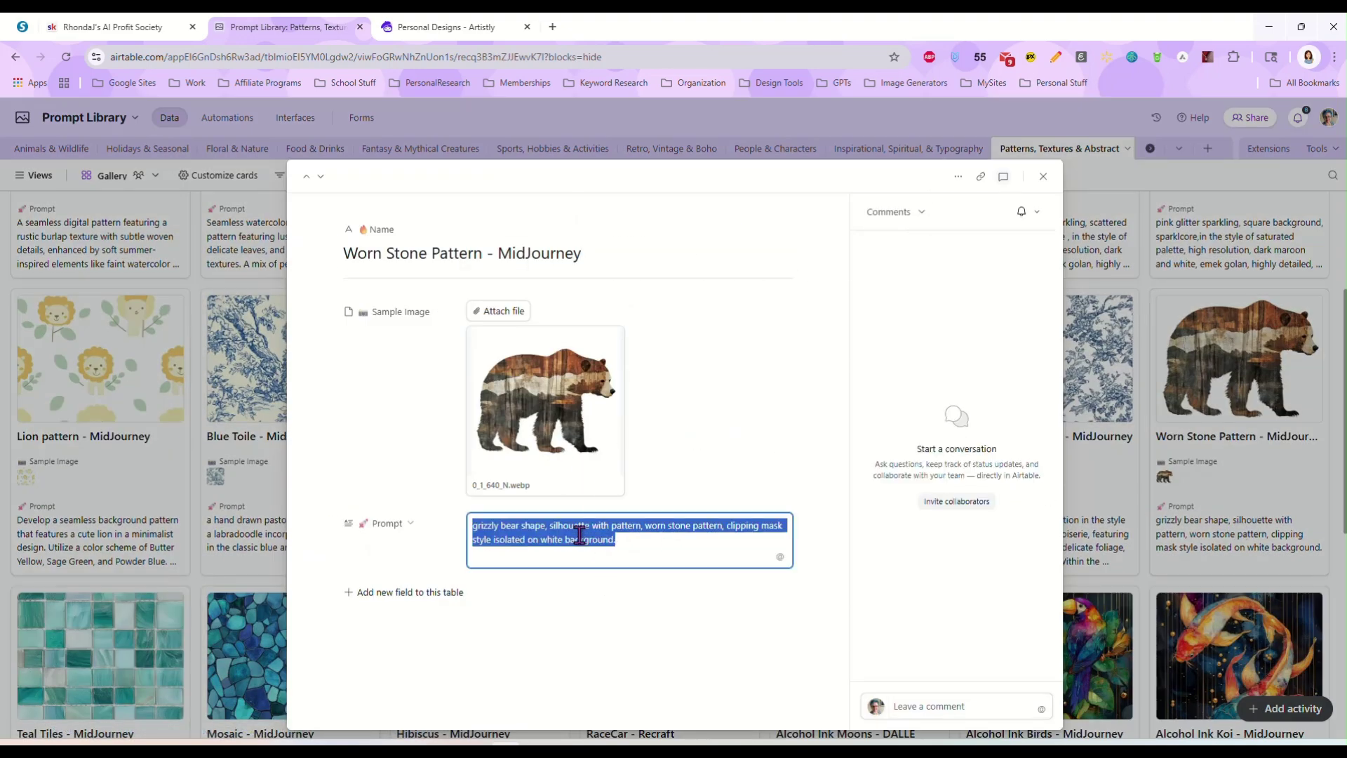
pyautogui.rightClick(580, 535)
pyautogui.click(632, 170)
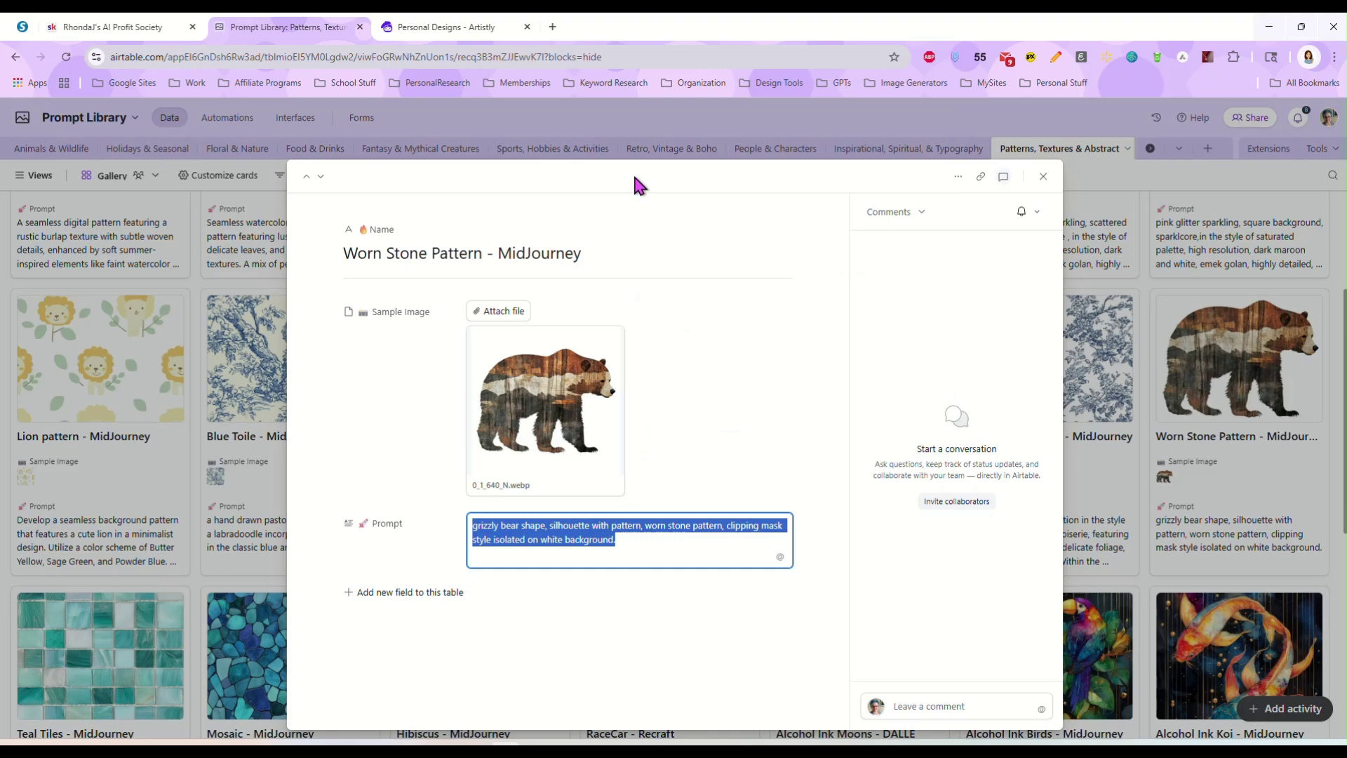
pyautogui.click(544, 387)
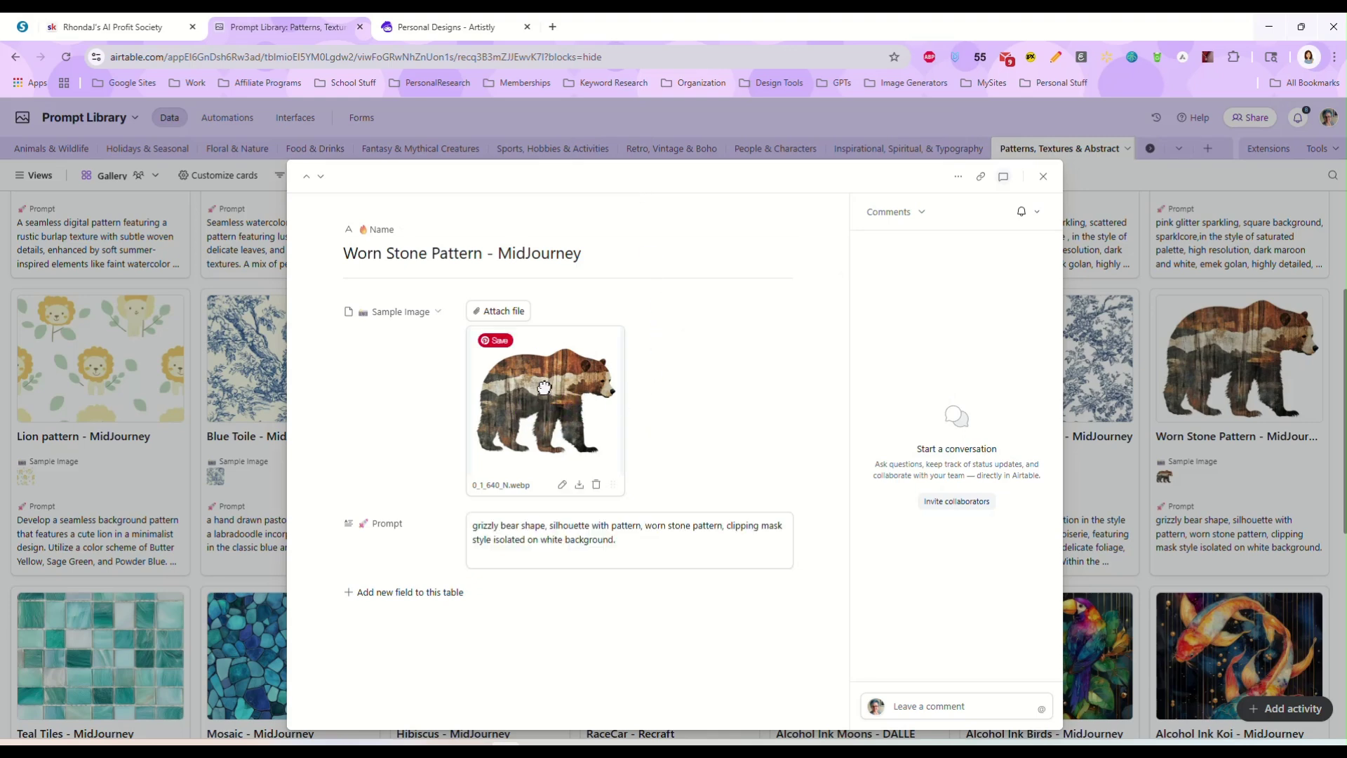
pyautogui.click(544, 387)
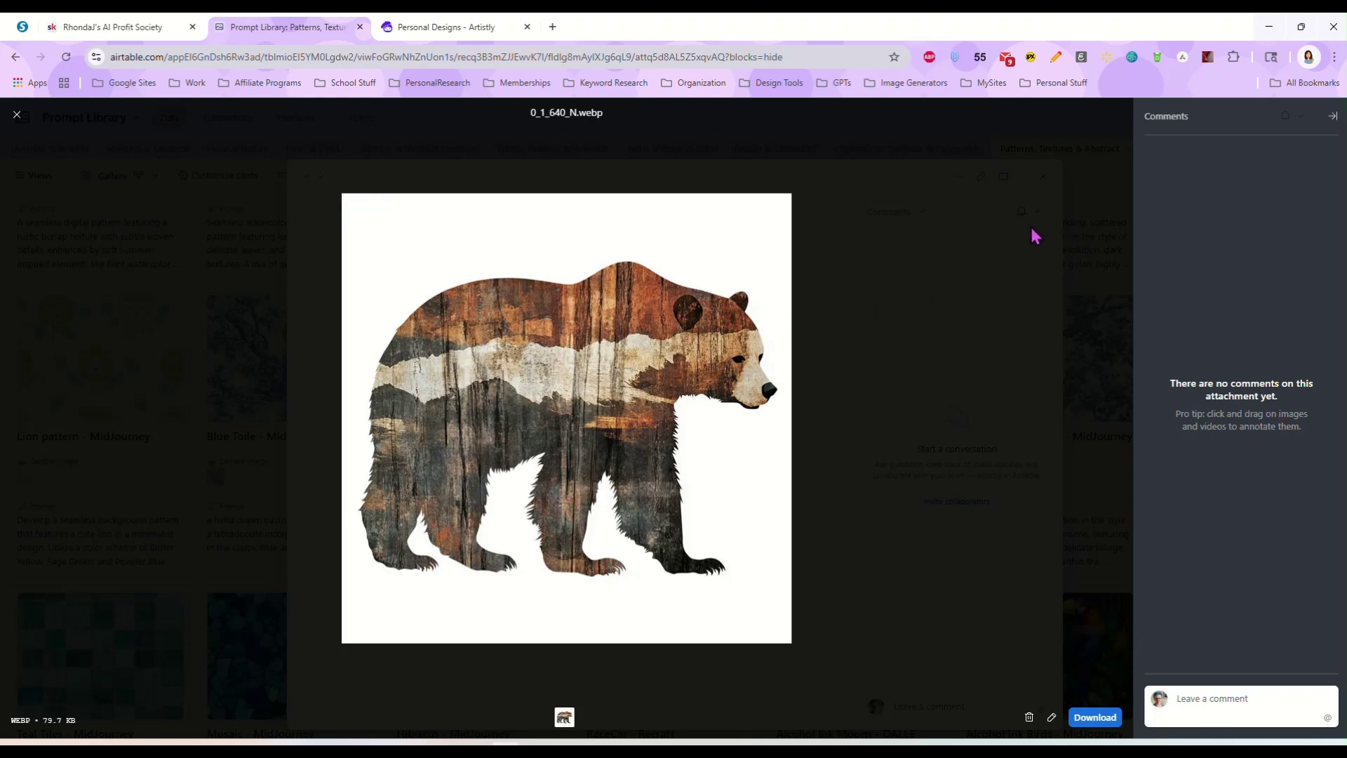
pyautogui.click(16, 115)
# Switch to Artistly and paste the grizzly bear silhouette prompt into a new Create From Prompt design in AI Image Designer v5.
pyautogui.click(424, 30)
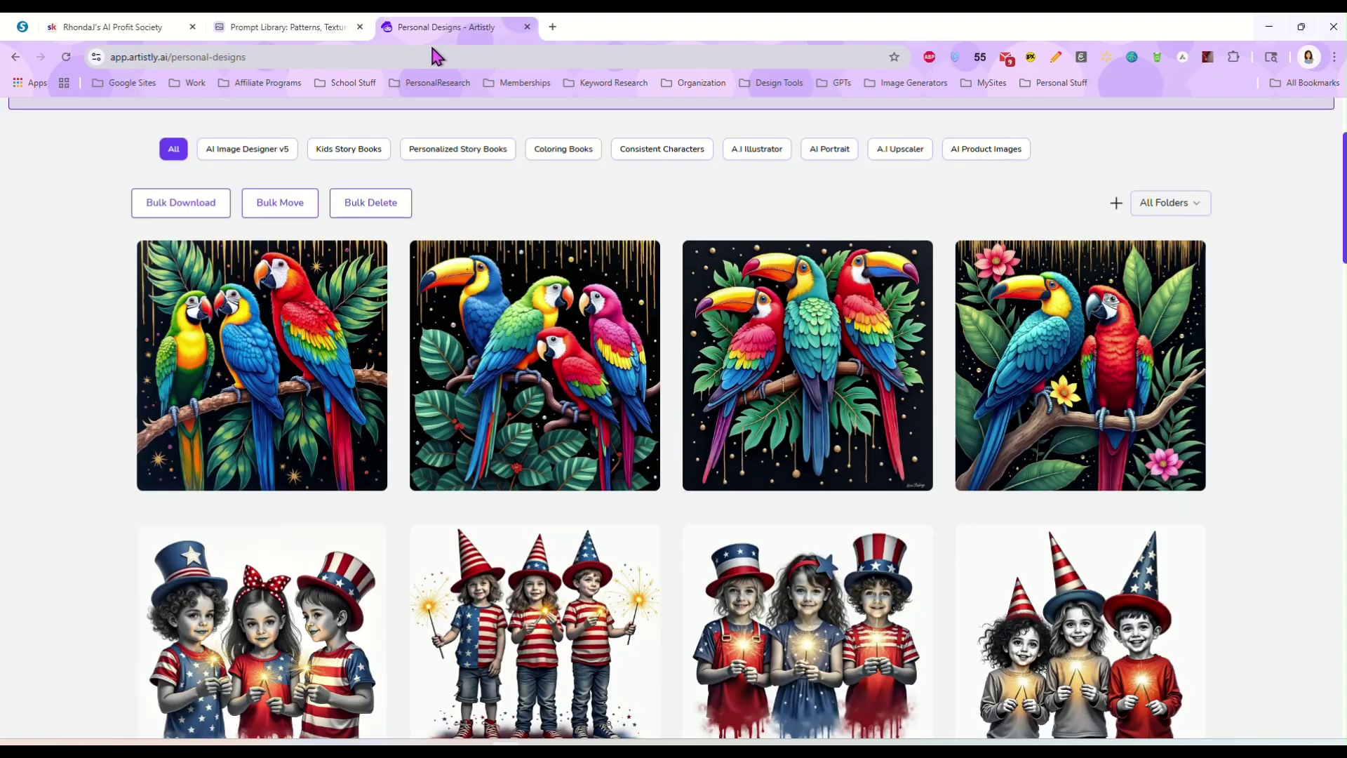
pyautogui.scroll(3, 107, 248)
pyautogui.click(100, 208)
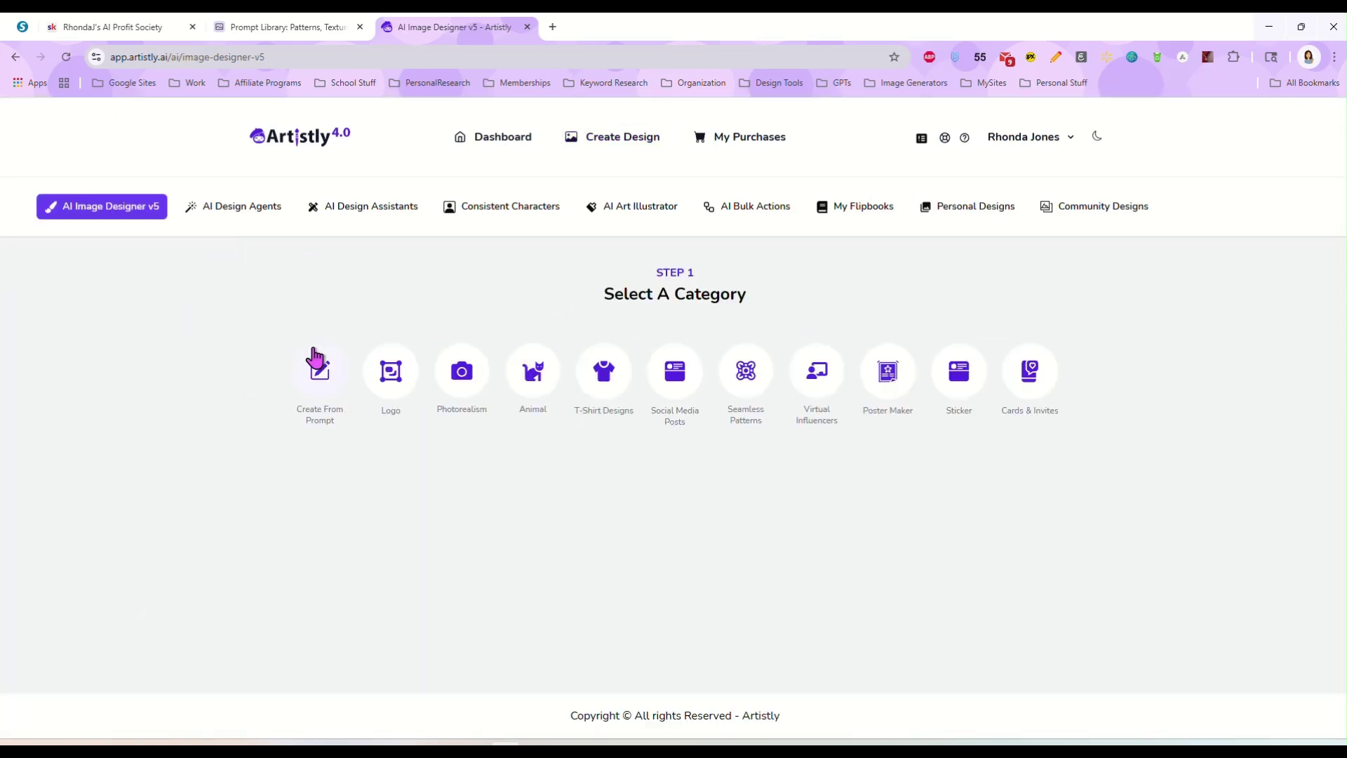
pyautogui.click(317, 365)
pyautogui.click(308, 255)
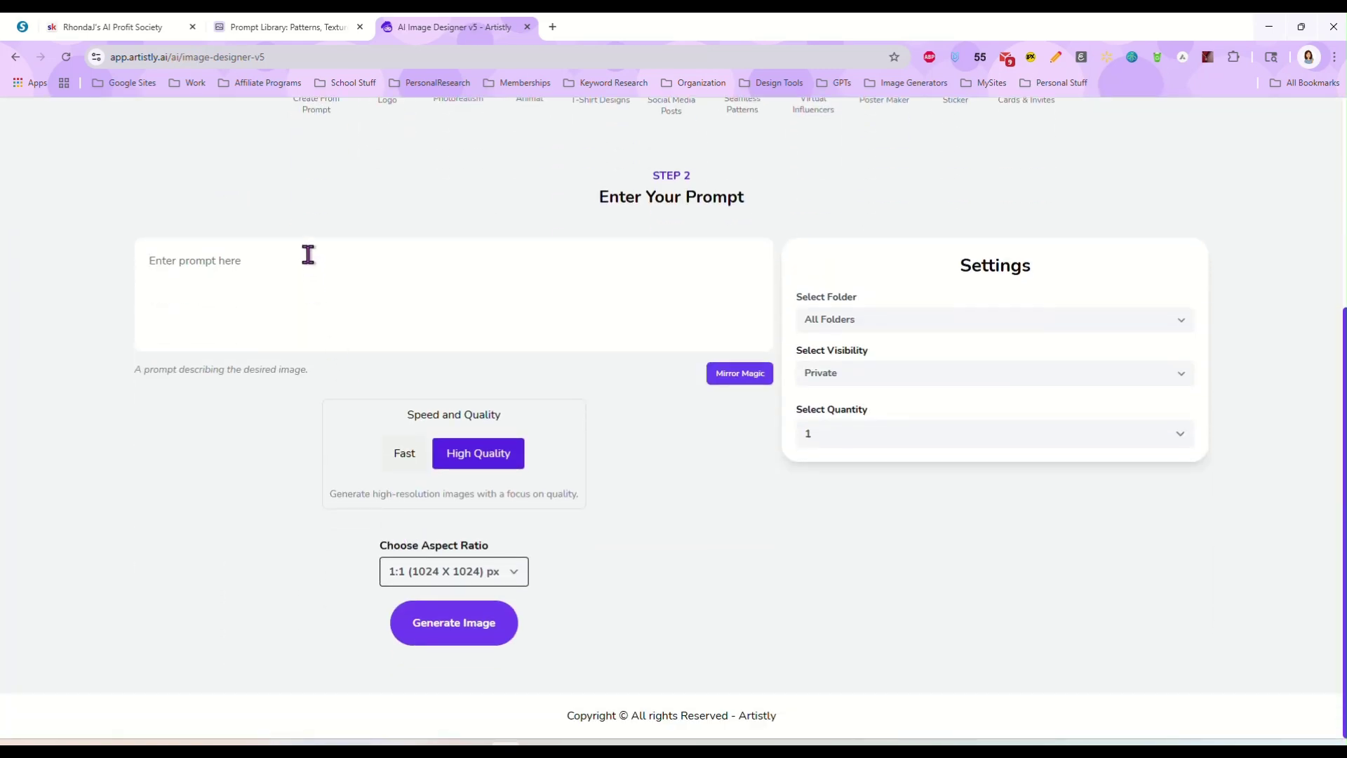
pyautogui.hotkey('ctrl', 'v')
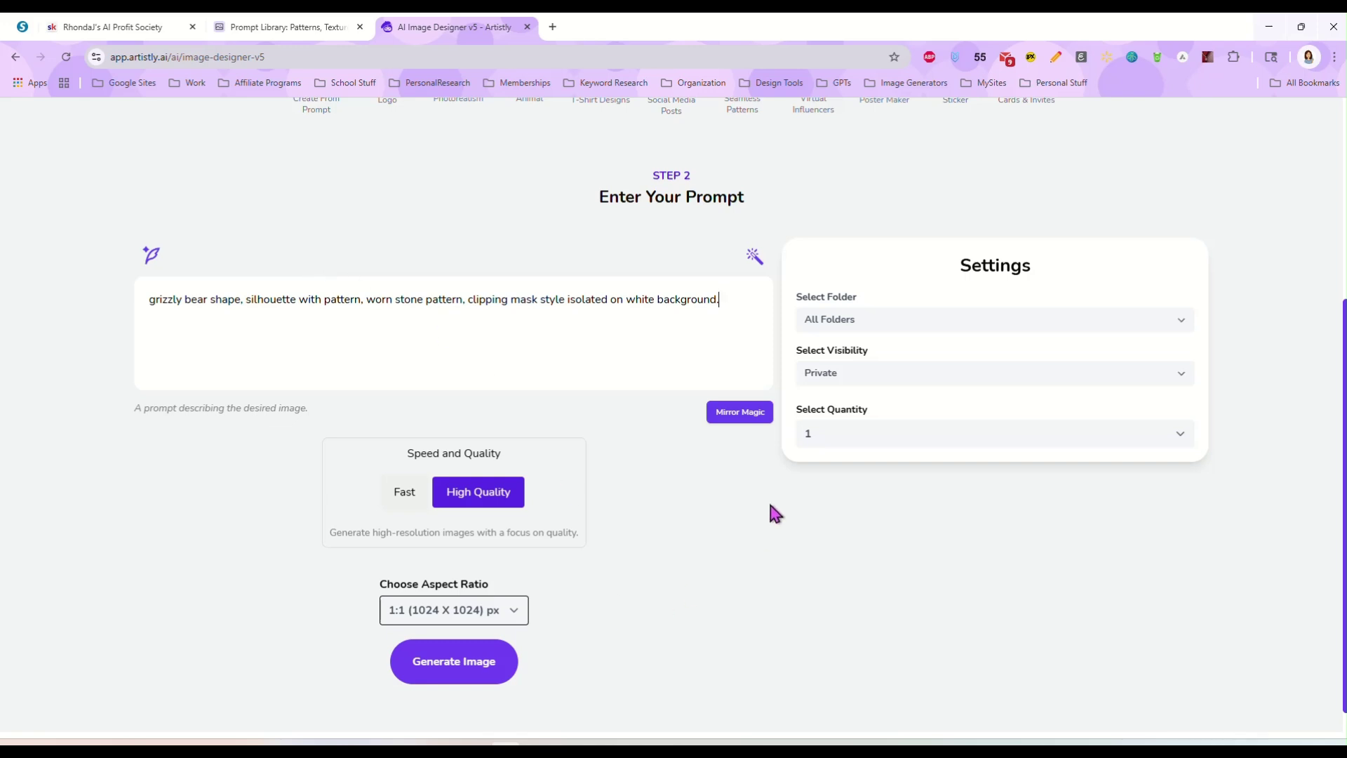
# Set the quantity to 4 and generate the worn stone grizzly bear images in High Quality at 1:1 (1024 X 1024) px.
pyautogui.click(832, 433)
pyautogui.click(849, 525)
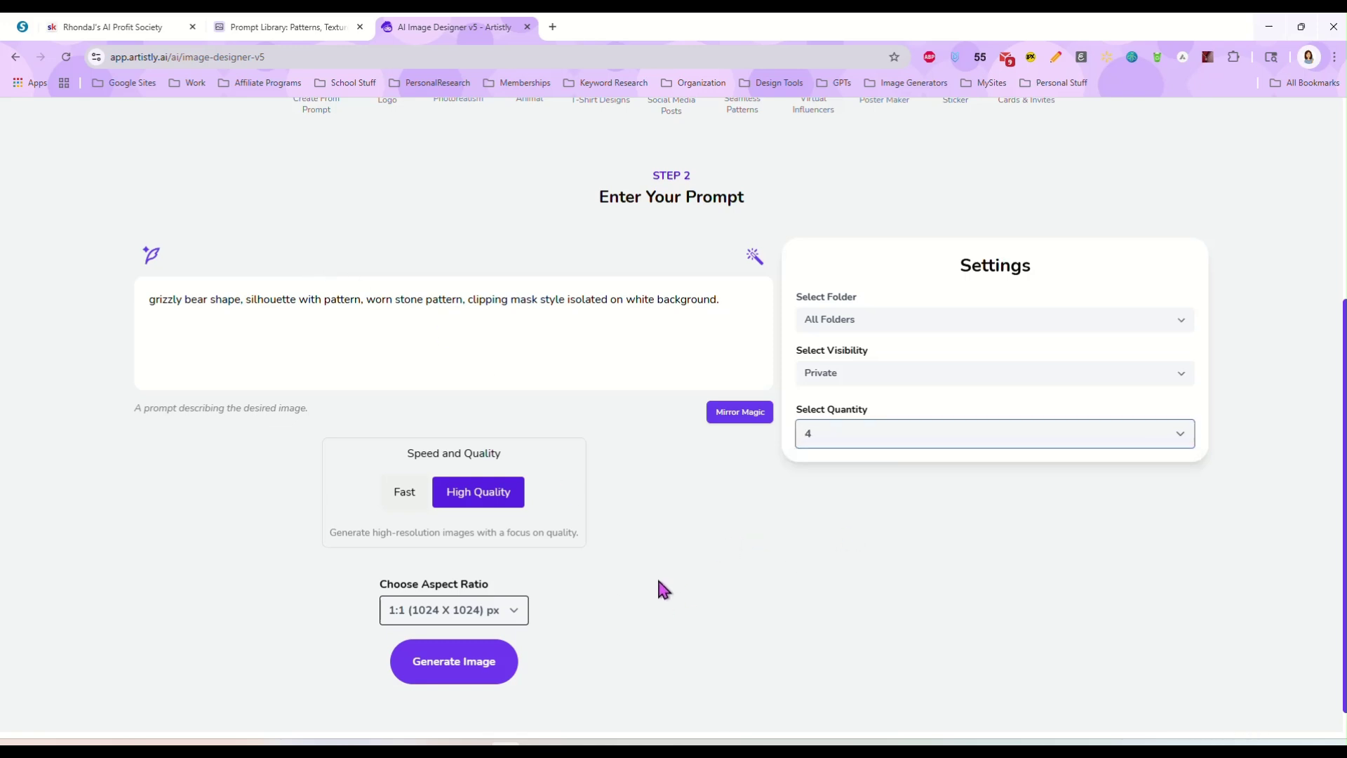
pyautogui.click(465, 676)
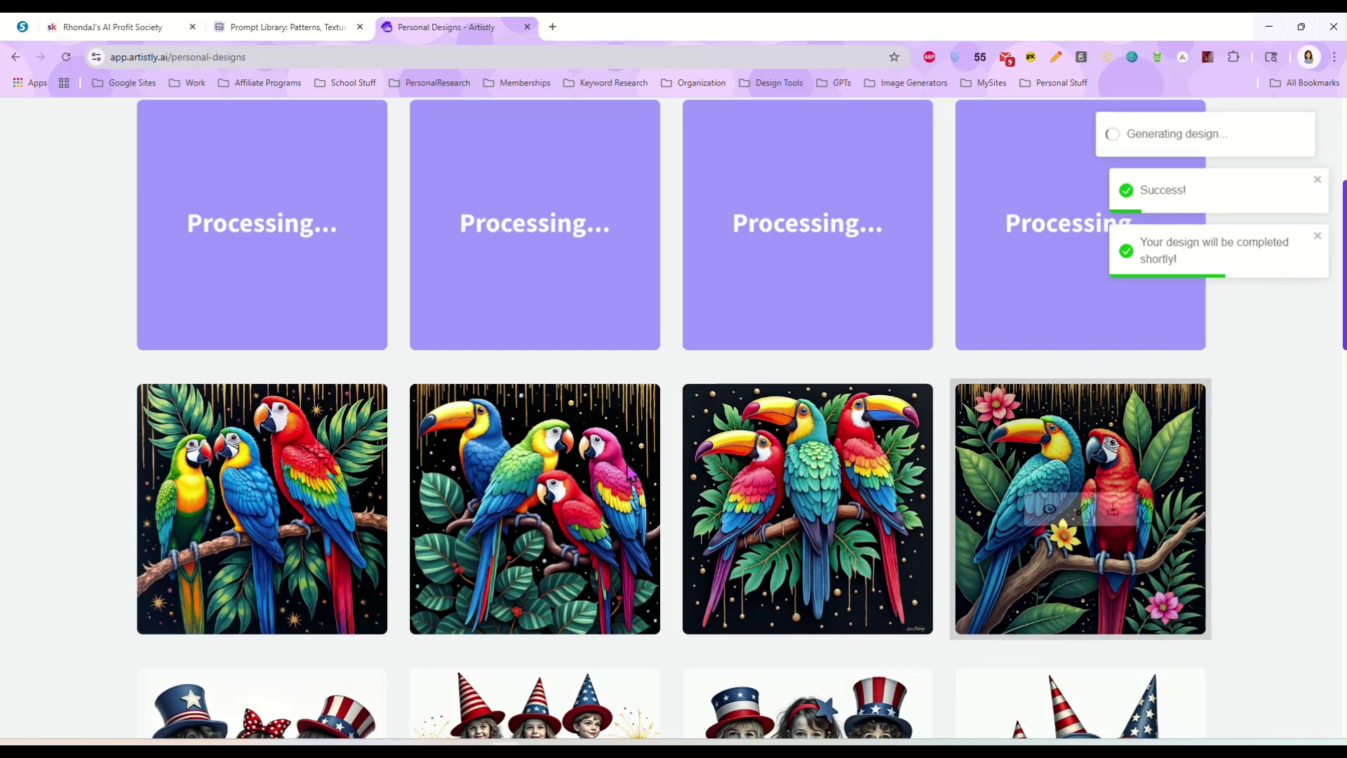
pyautogui.scroll(4, 74, 421)
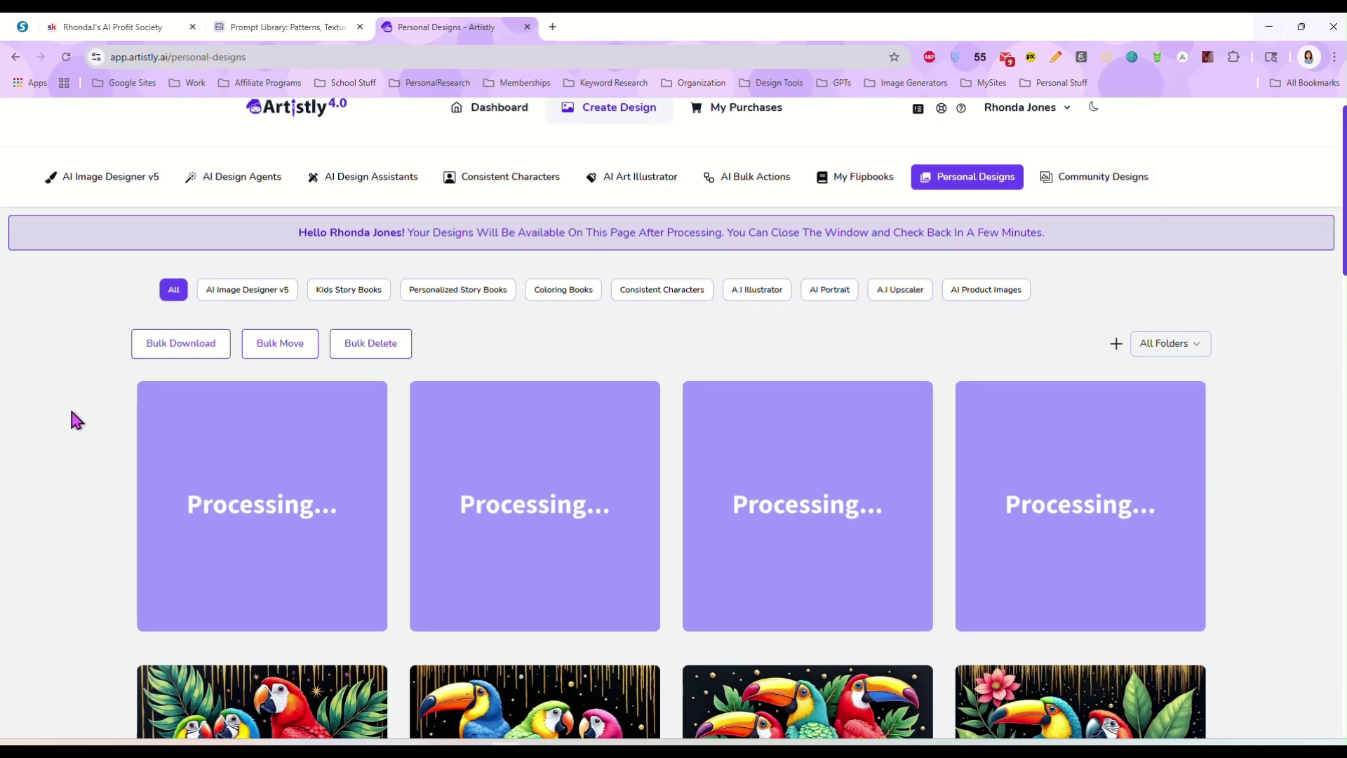
pyautogui.scroll(-1, 74, 421)
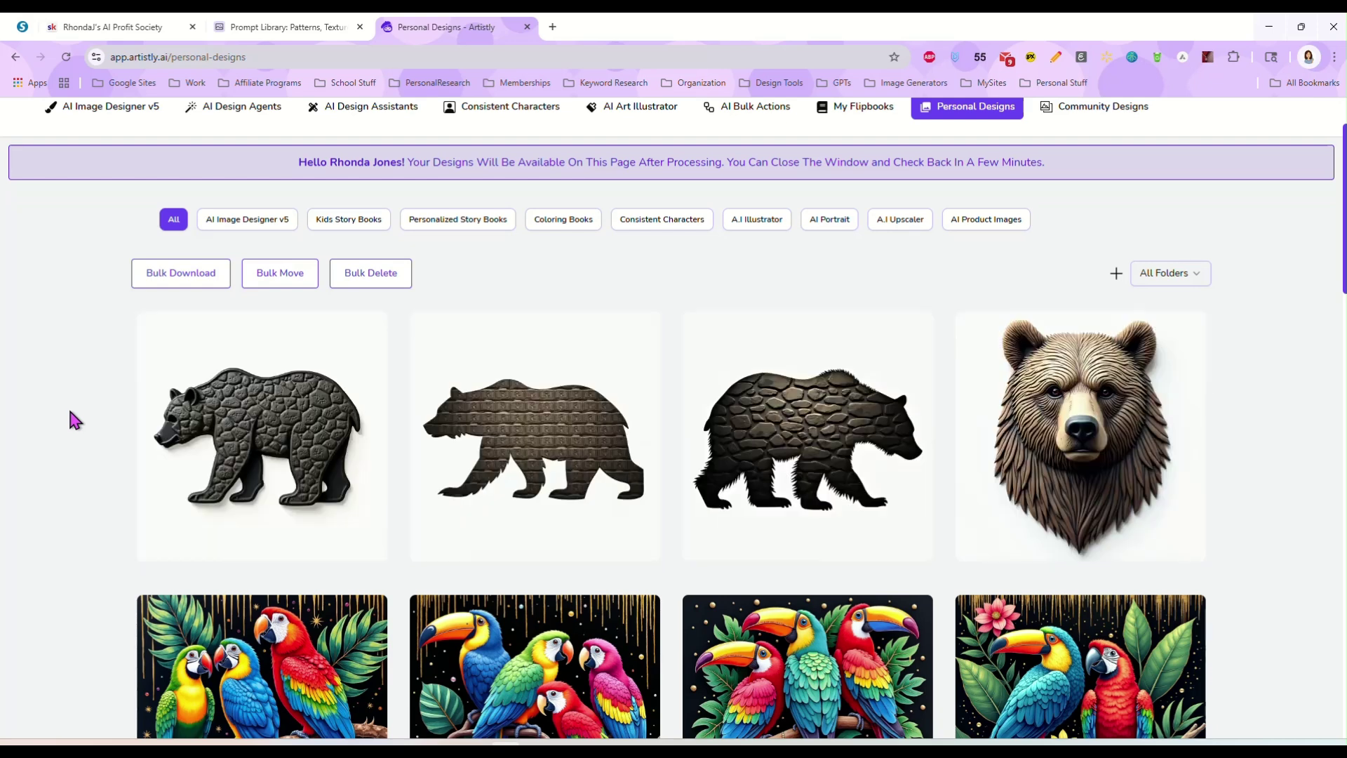
# View the four generated worn stone grizzly bear designs enlarged one after another, closing each preview again.
pyautogui.click(230, 437)
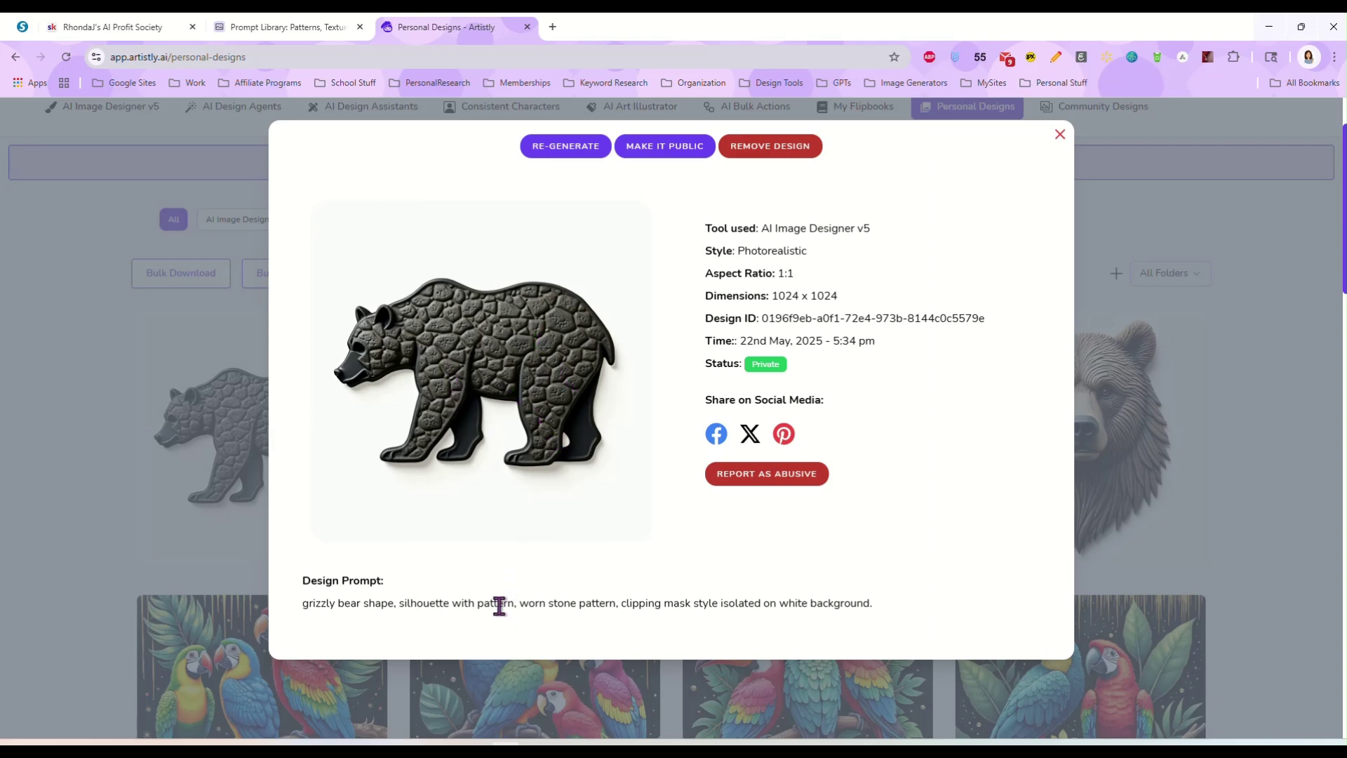
pyautogui.tripleClick(601, 601)
pyautogui.click(688, 602)
pyautogui.click(1060, 134)
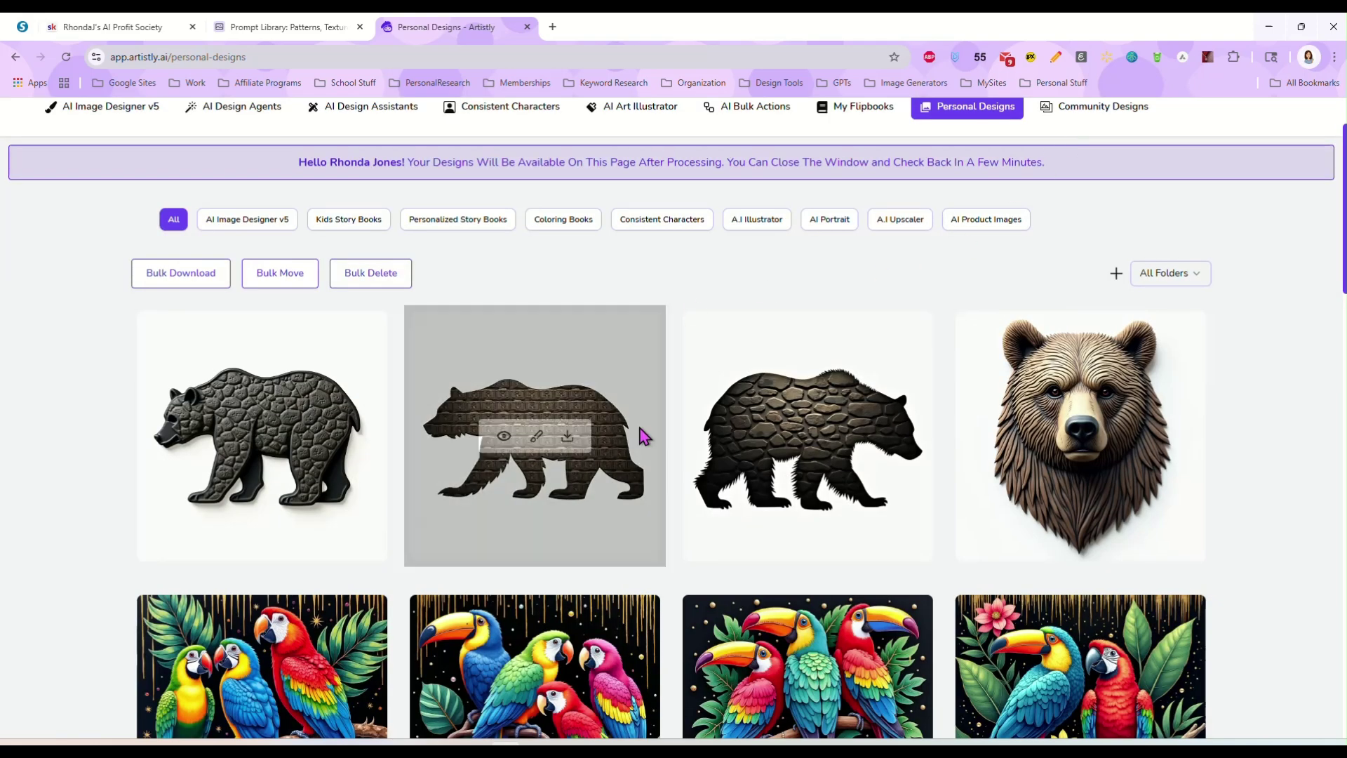
pyautogui.click(776, 438)
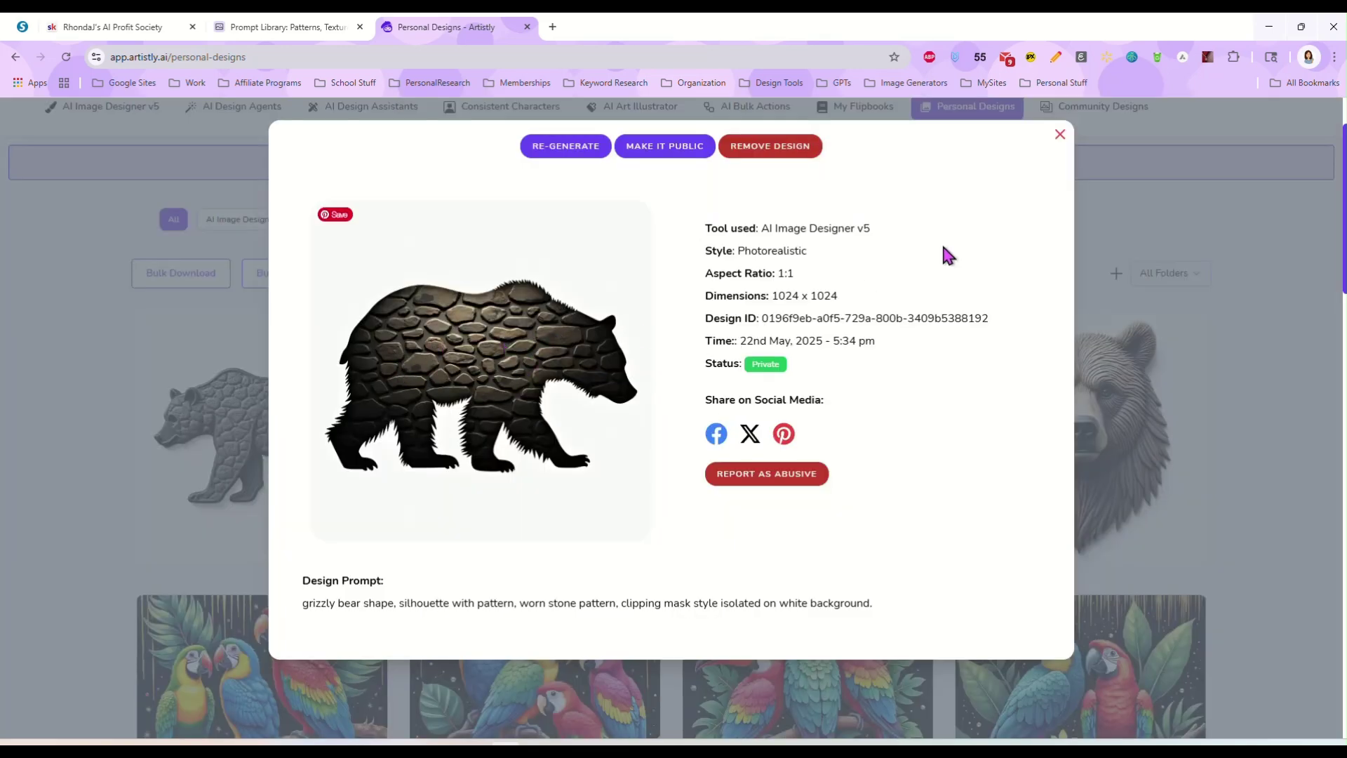
pyautogui.click(1060, 134)
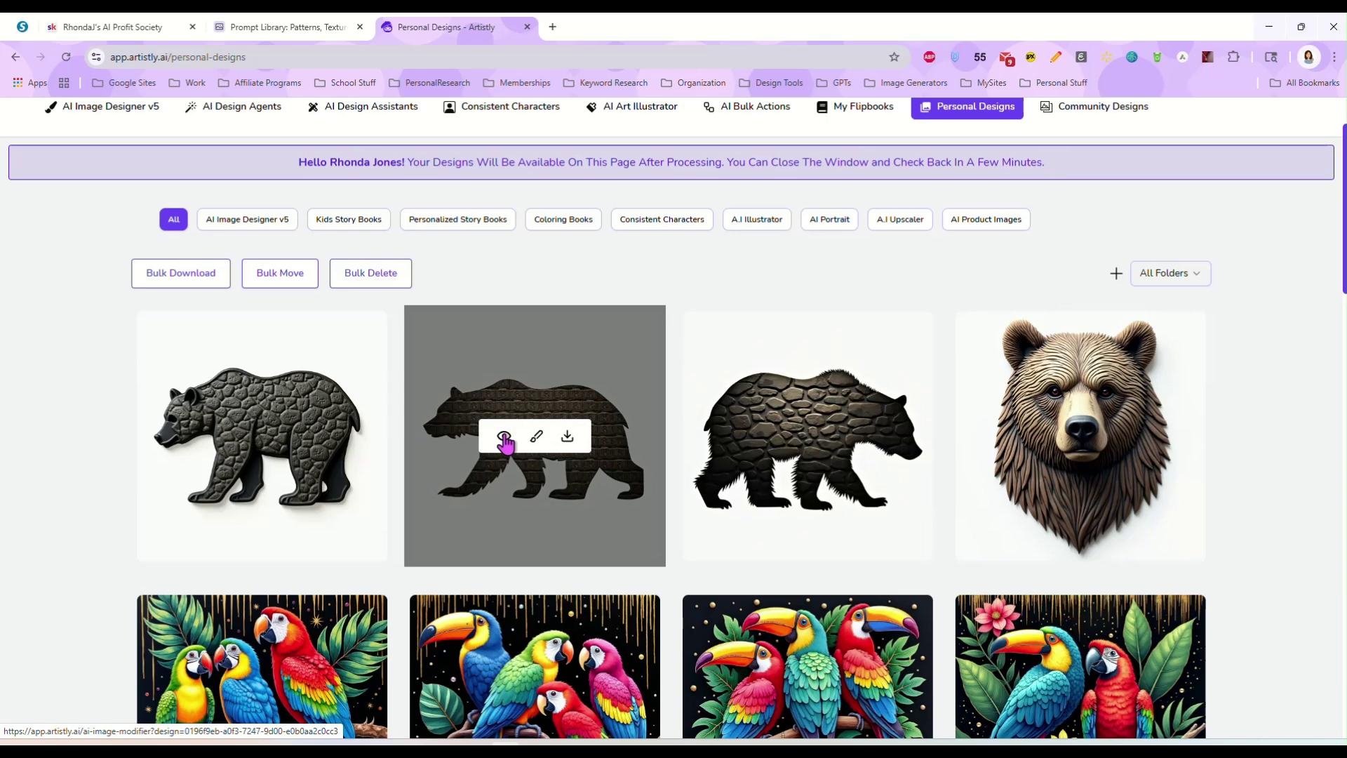
pyautogui.click(504, 438)
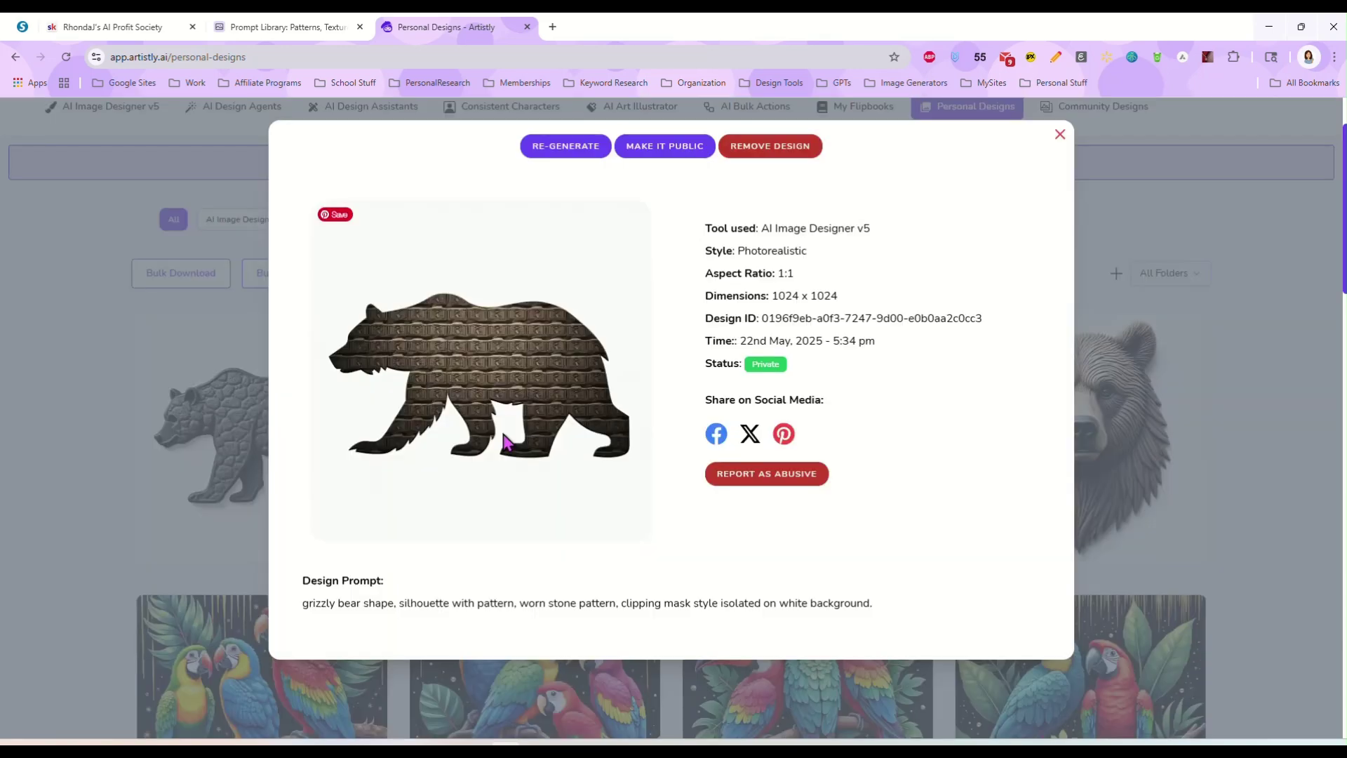
pyautogui.click(1060, 134)
pyautogui.click(1043, 439)
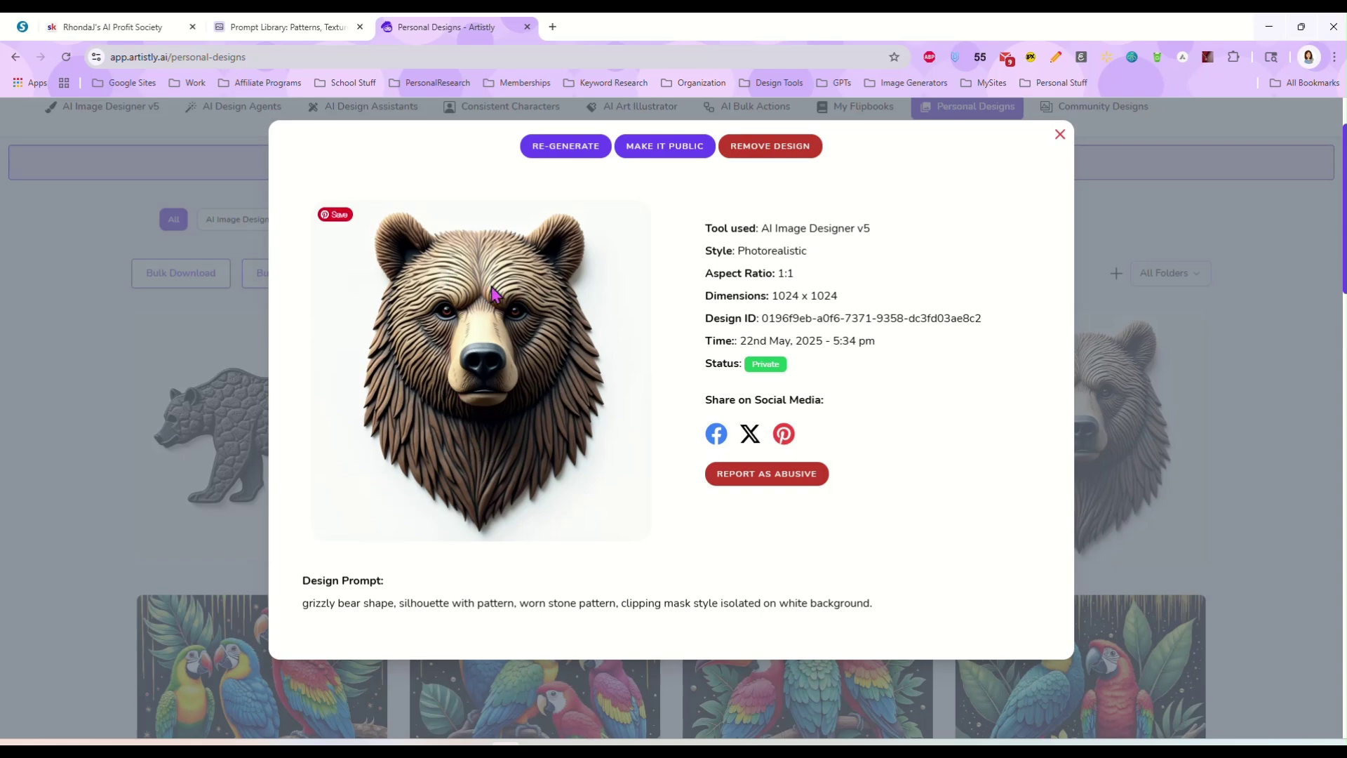
pyautogui.click(1060, 134)
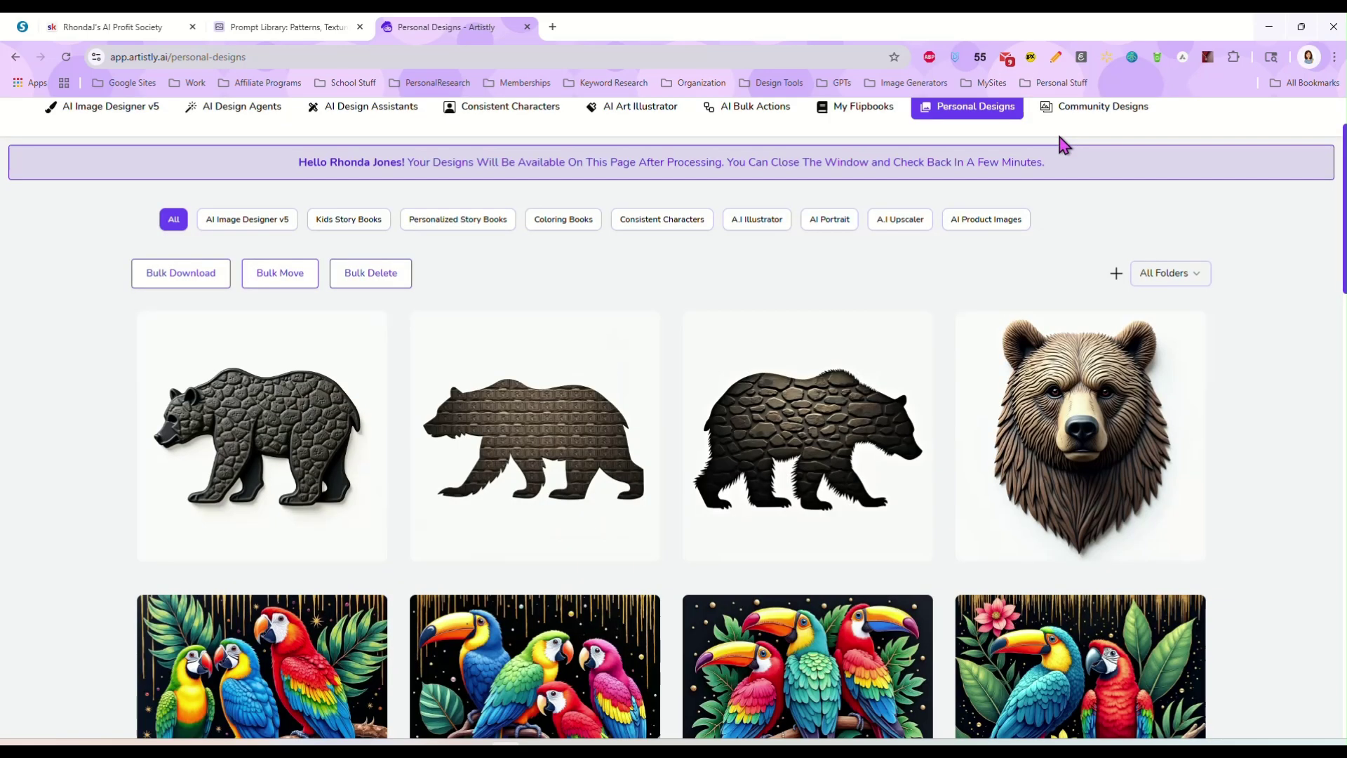
# Return to the Airtable Prompt Library, close the Worn Stone Pattern record and open the Rustic, Western & Farmhouse table.
pyautogui.click(245, 32)
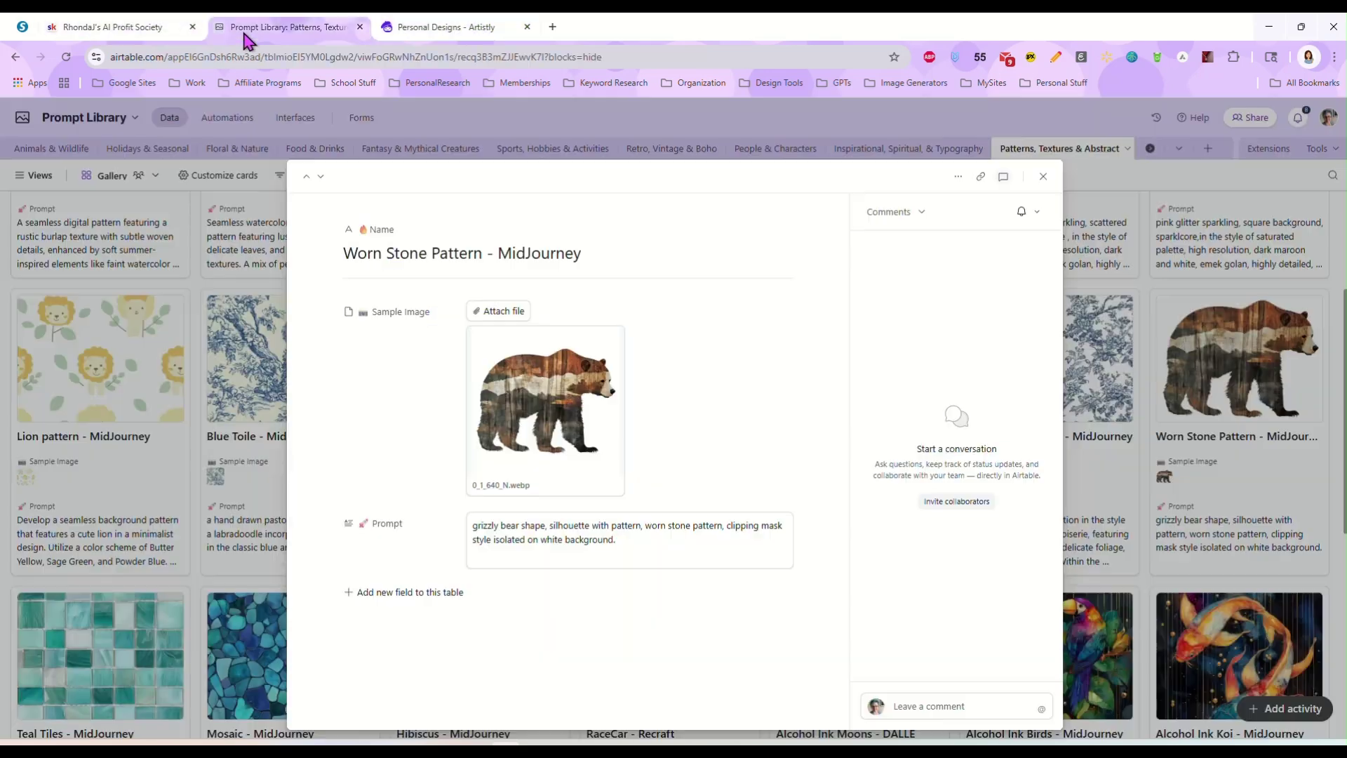
pyautogui.click(1043, 176)
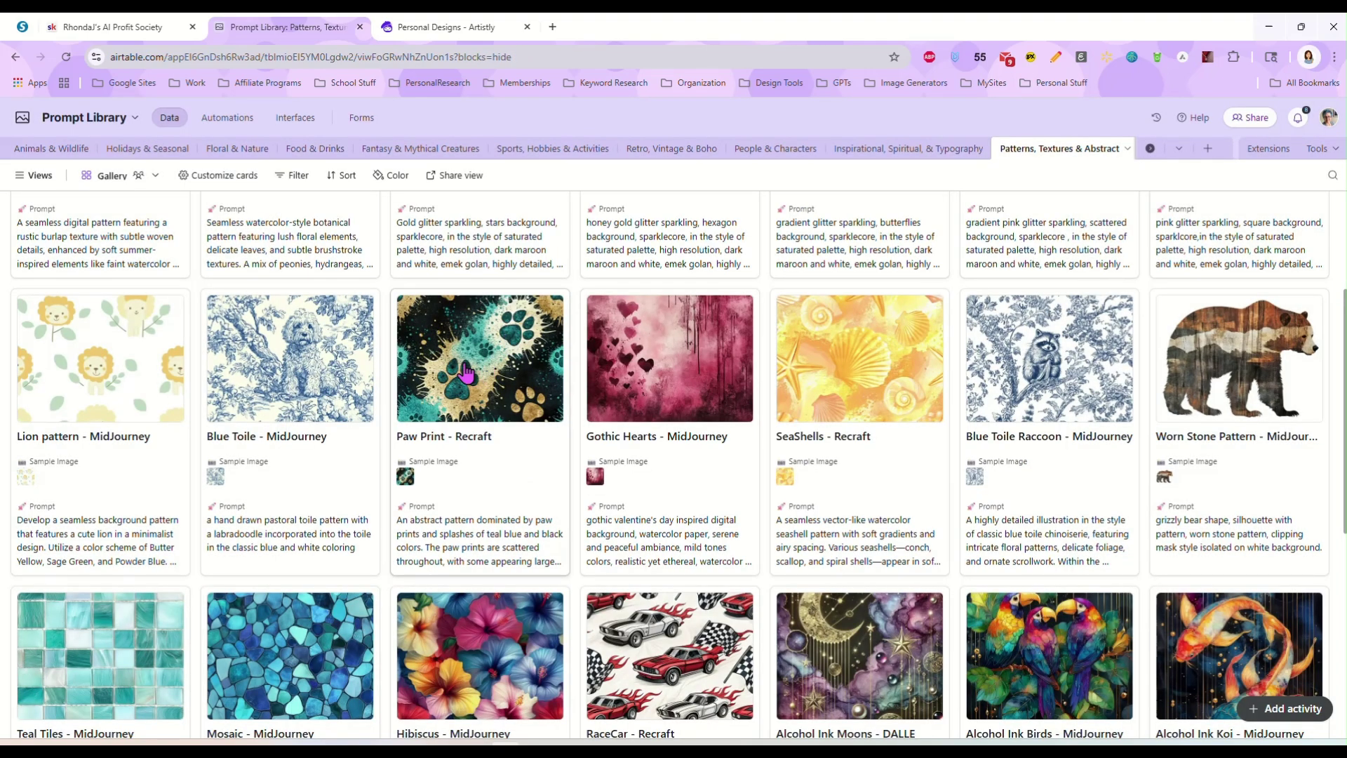
pyautogui.scroll(3, 506, 344)
pyautogui.click(1179, 148)
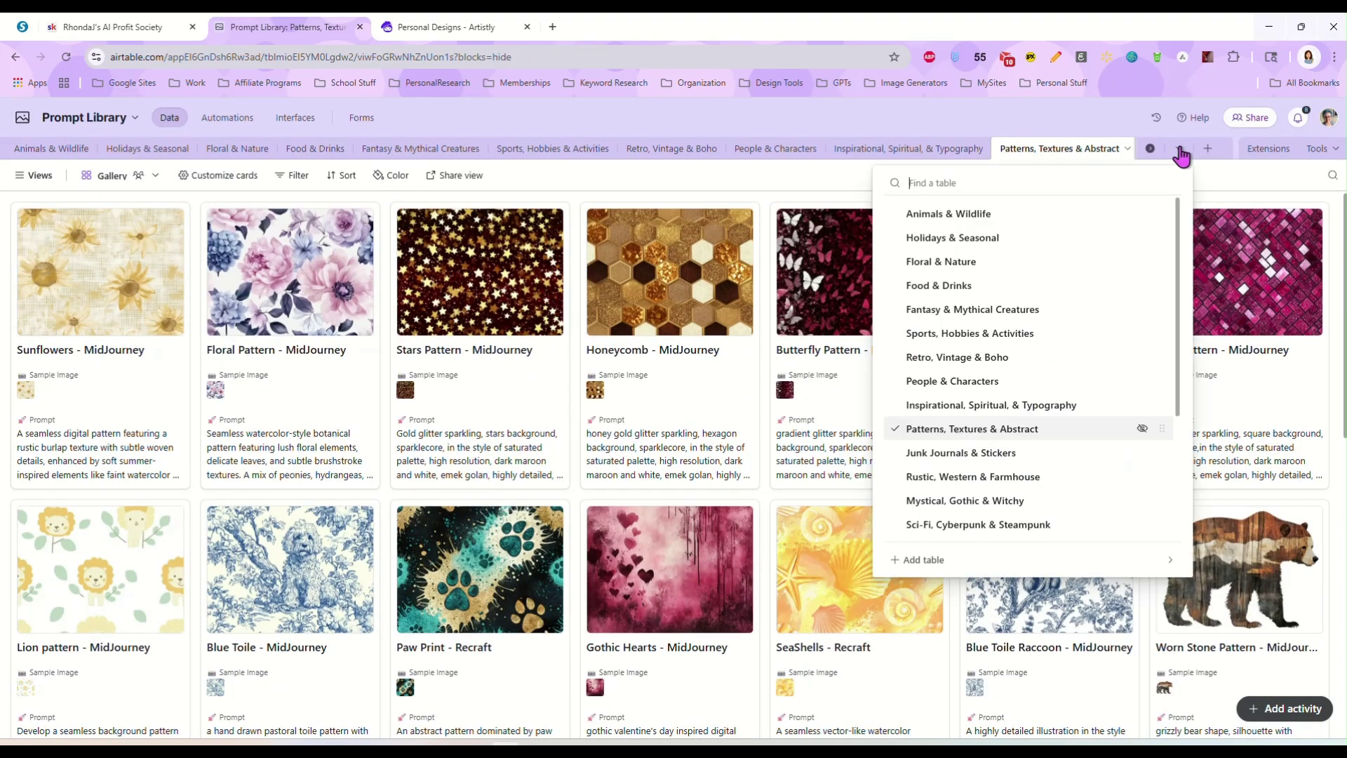
pyautogui.scroll(-1, 1037, 384)
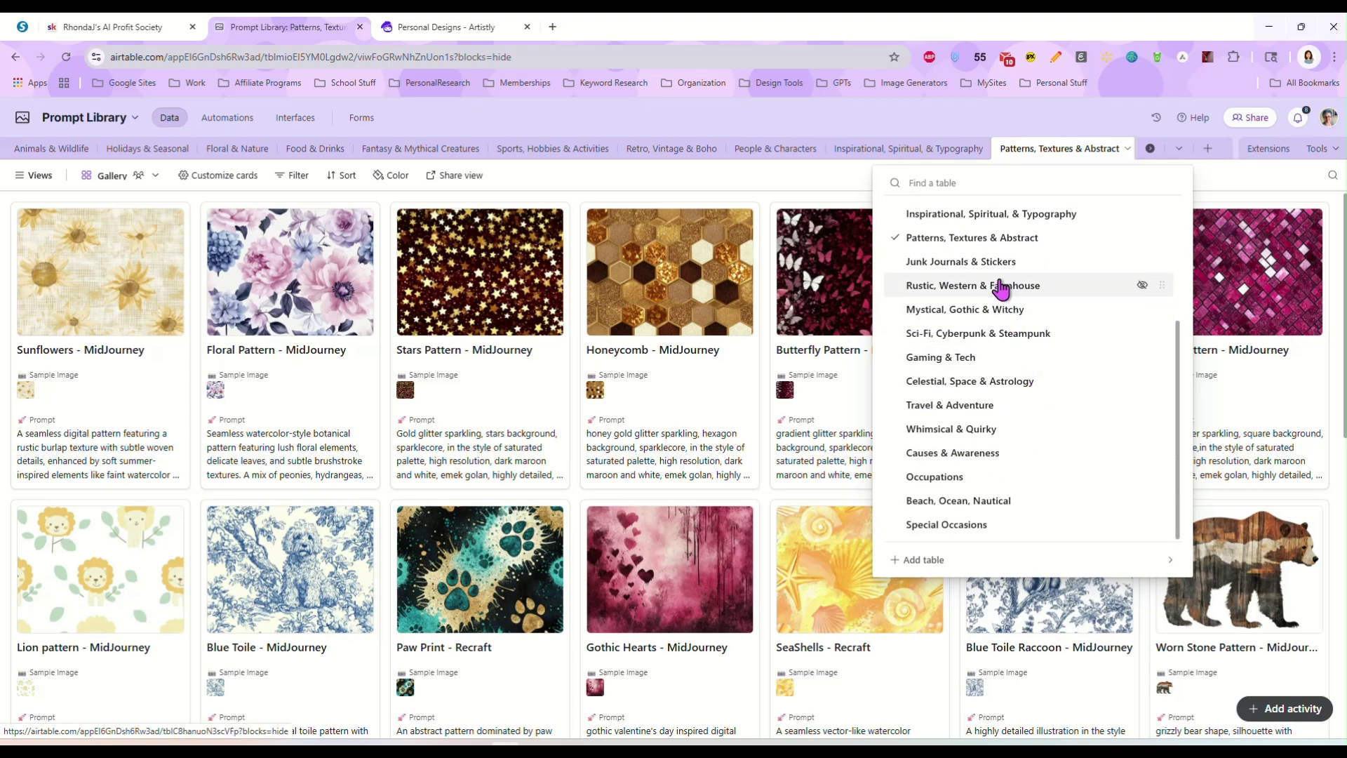
pyautogui.click(999, 285)
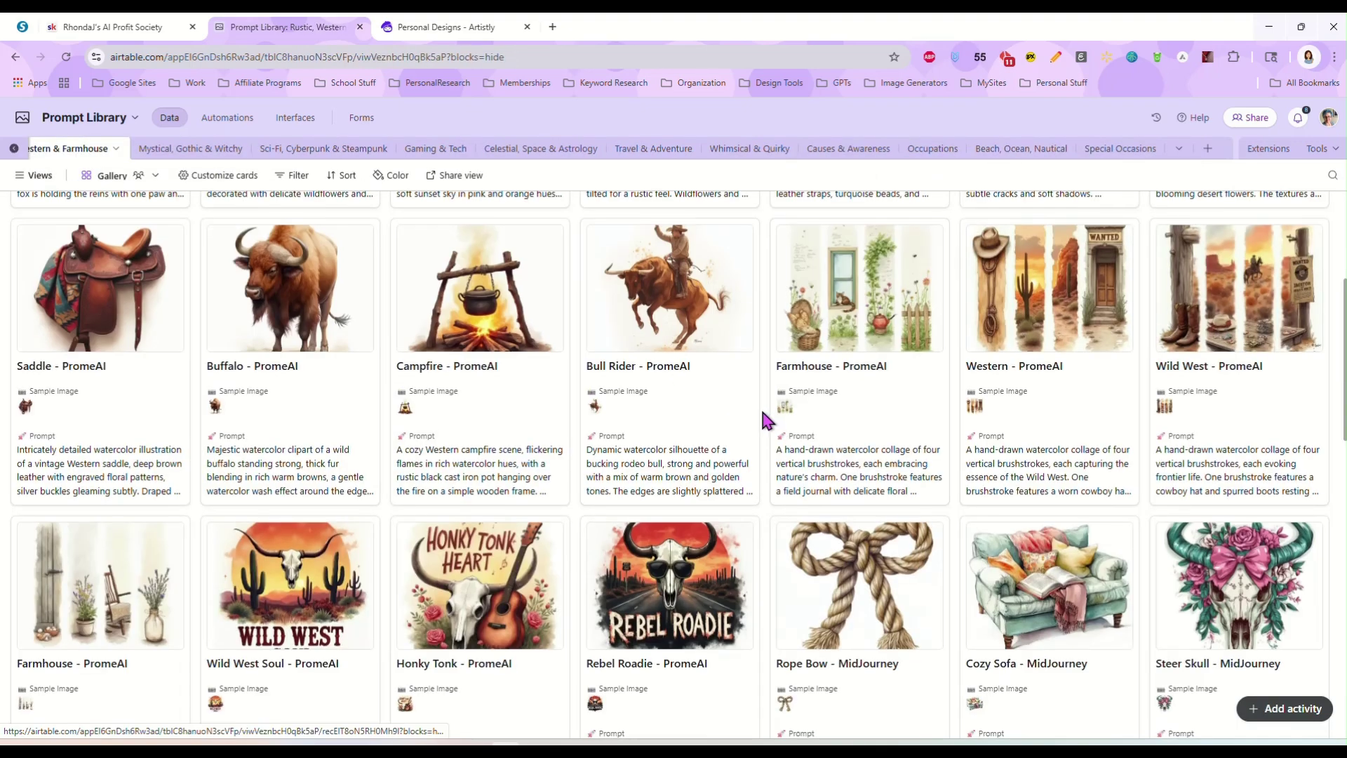
# Find and open the Cow Skull - MidJourney record among the gallery cards and copy its full prompt.
pyautogui.scroll(-10, 763, 414)
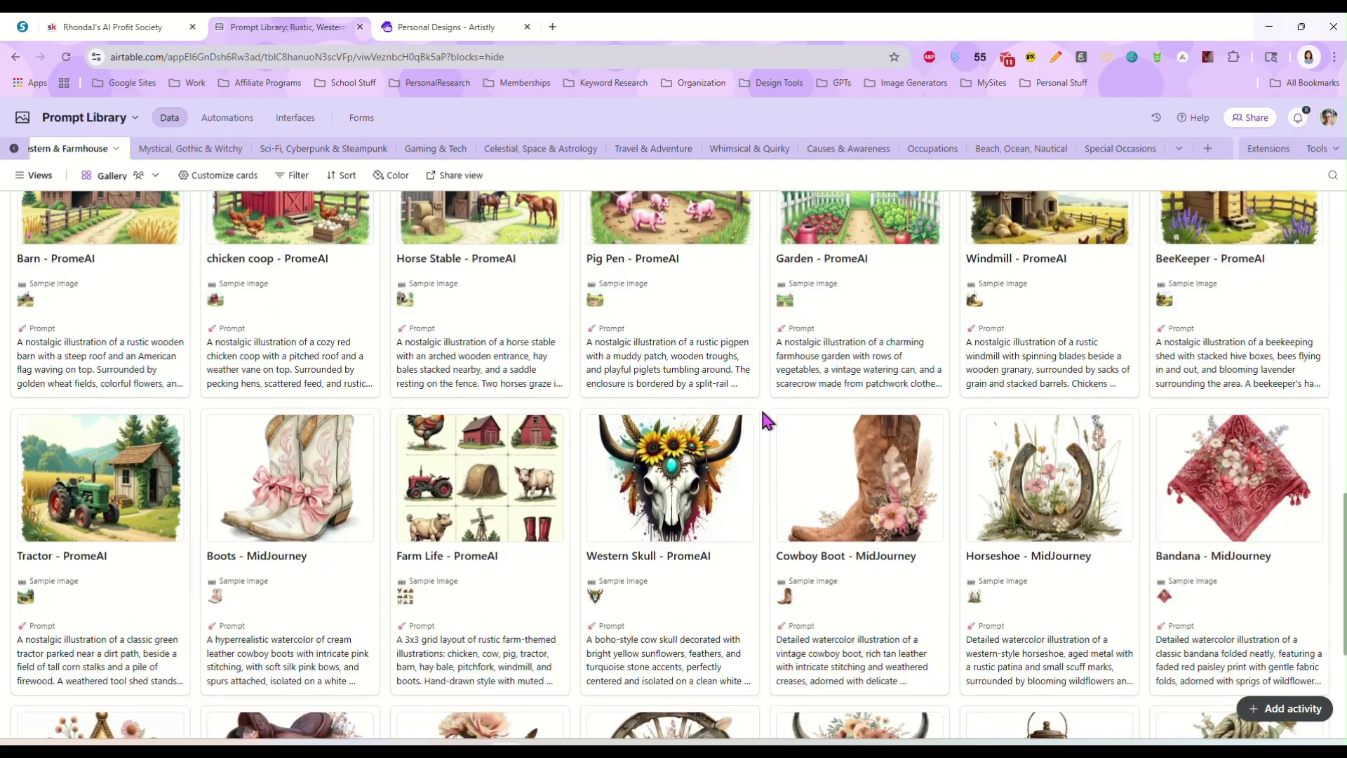
pyautogui.scroll(-4, 765, 419)
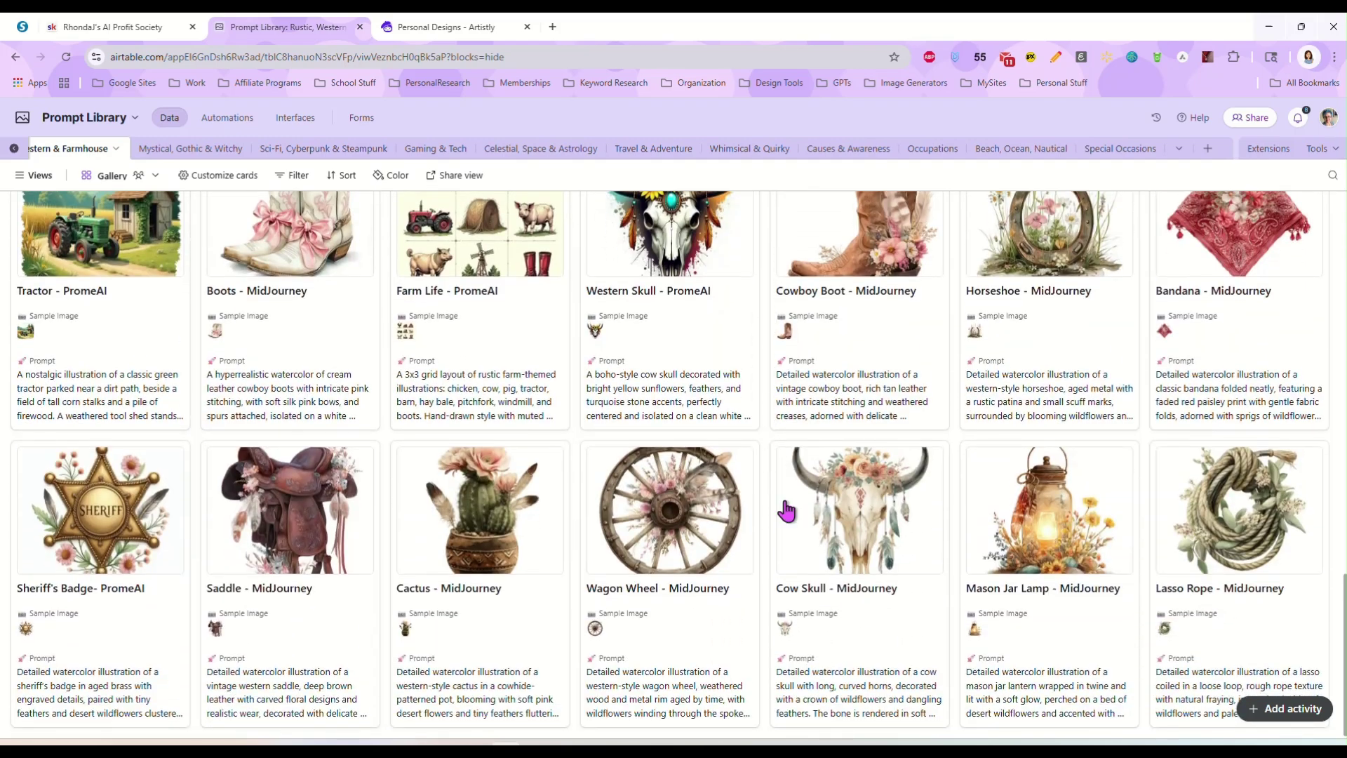
pyautogui.scroll(3, 863, 502)
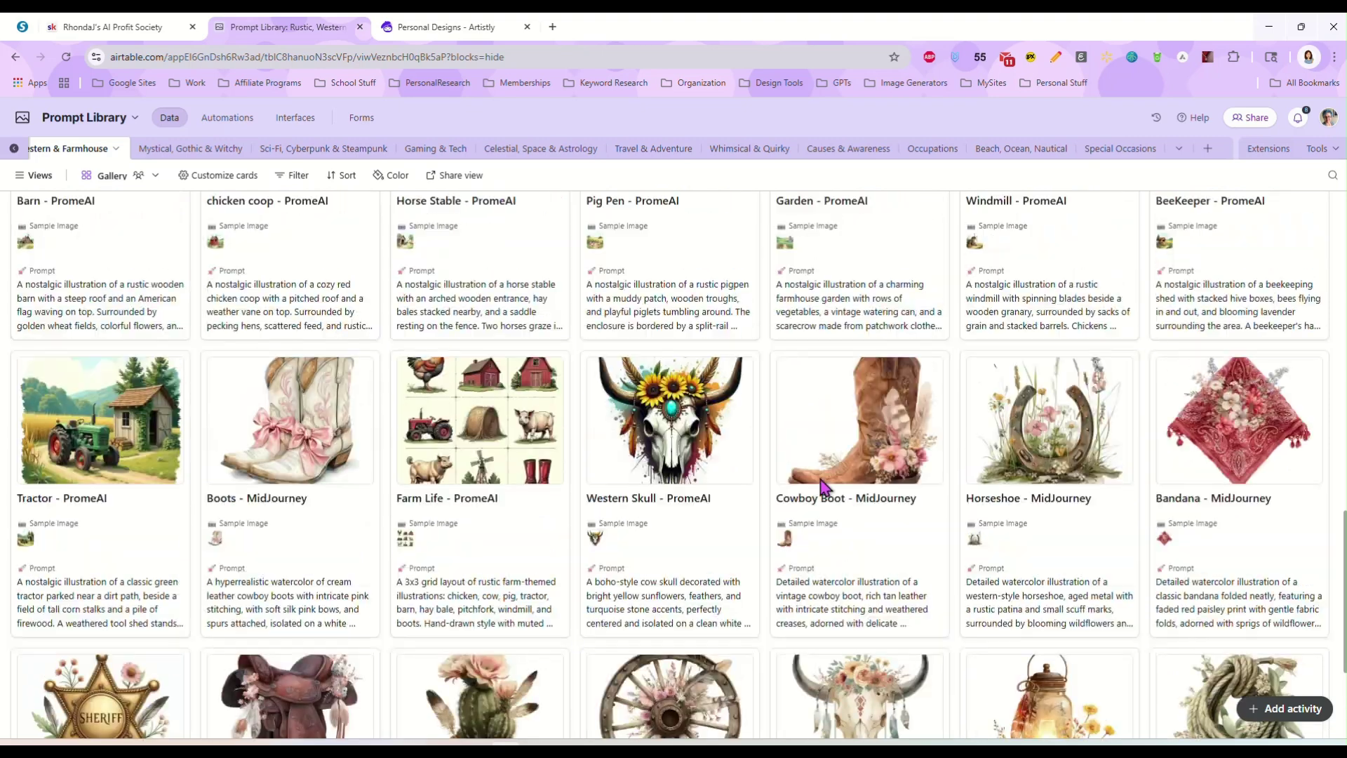
pyautogui.scroll(-4, 853, 589)
pyautogui.click(860, 691)
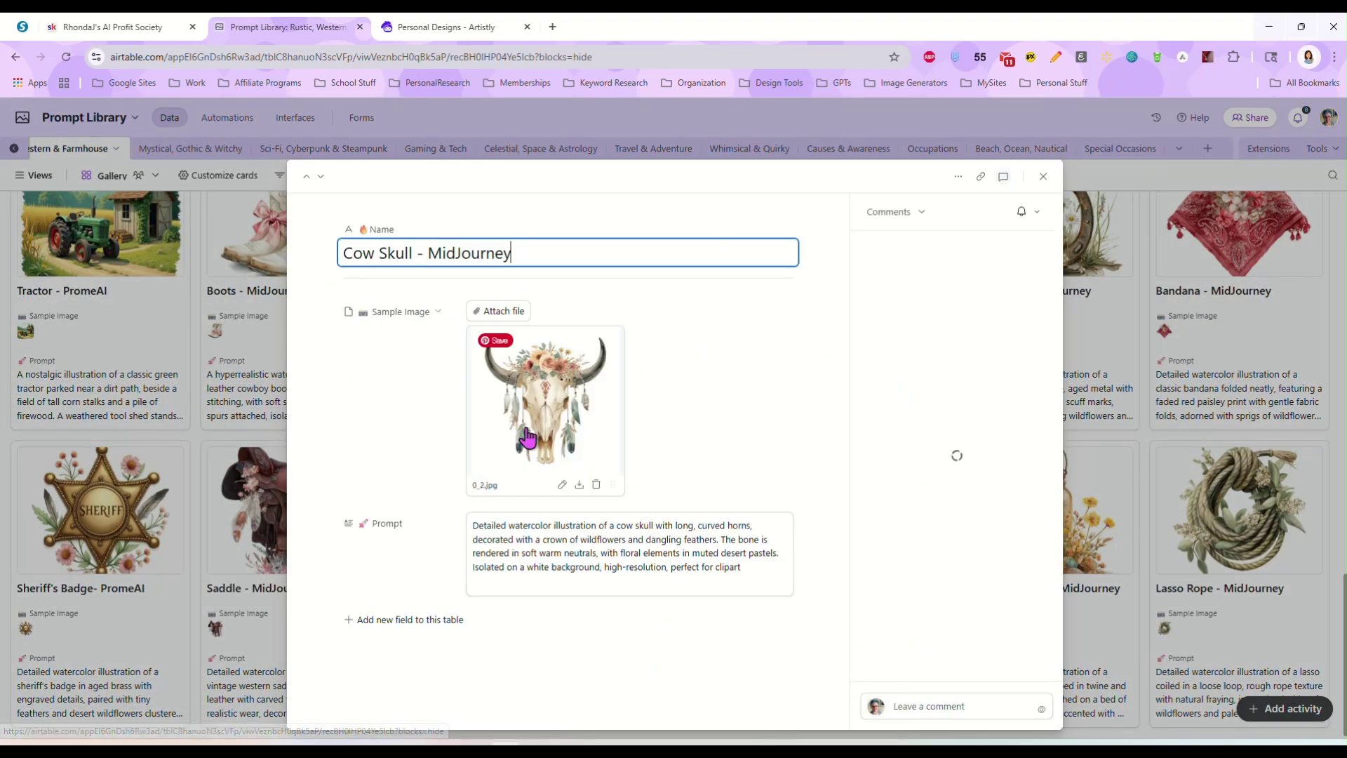
pyautogui.moveTo(740, 566); pyautogui.dragTo(435, 519)
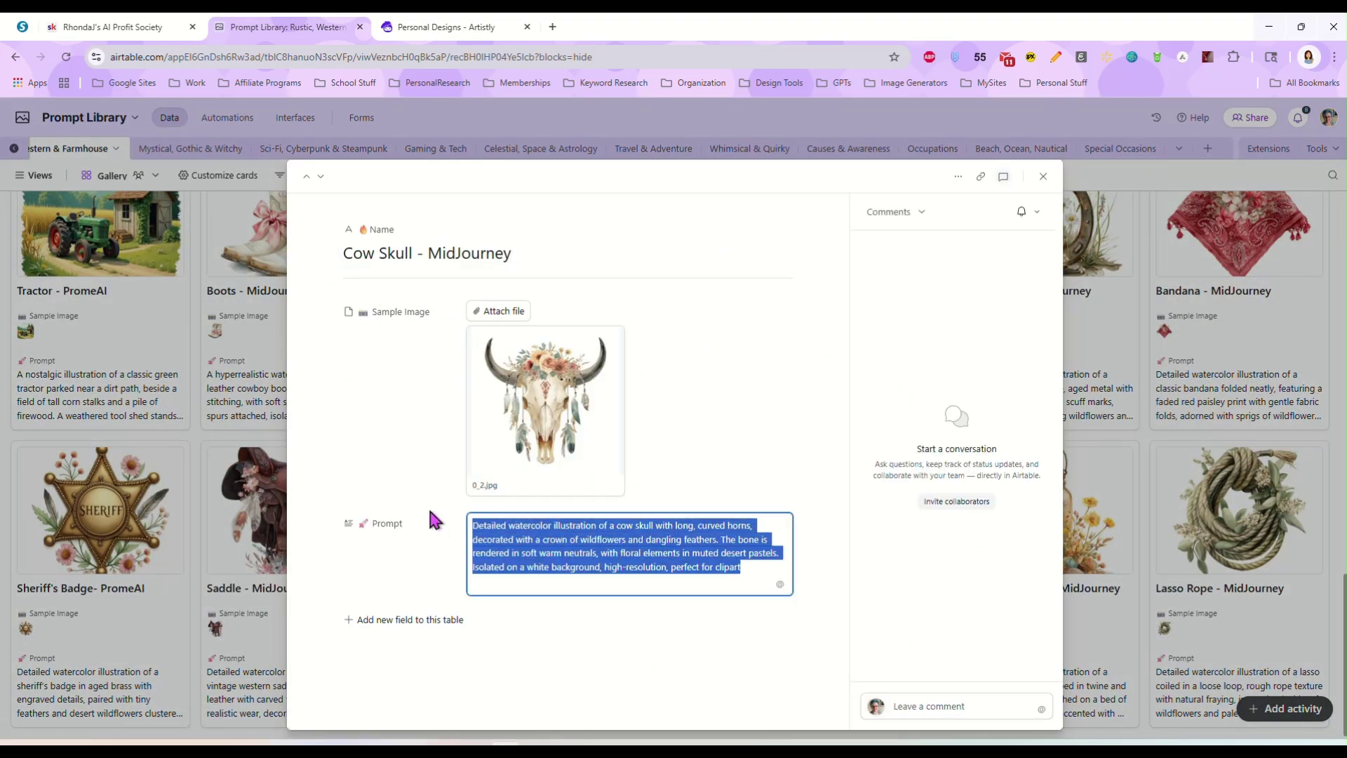
pyautogui.rightClick(545, 534)
pyautogui.click(593, 176)
# Switch to Artistly and paste the watercolor cow skull prompt into a new Create From Prompt design in AI Image Designer v5.
pyautogui.click(444, 30)
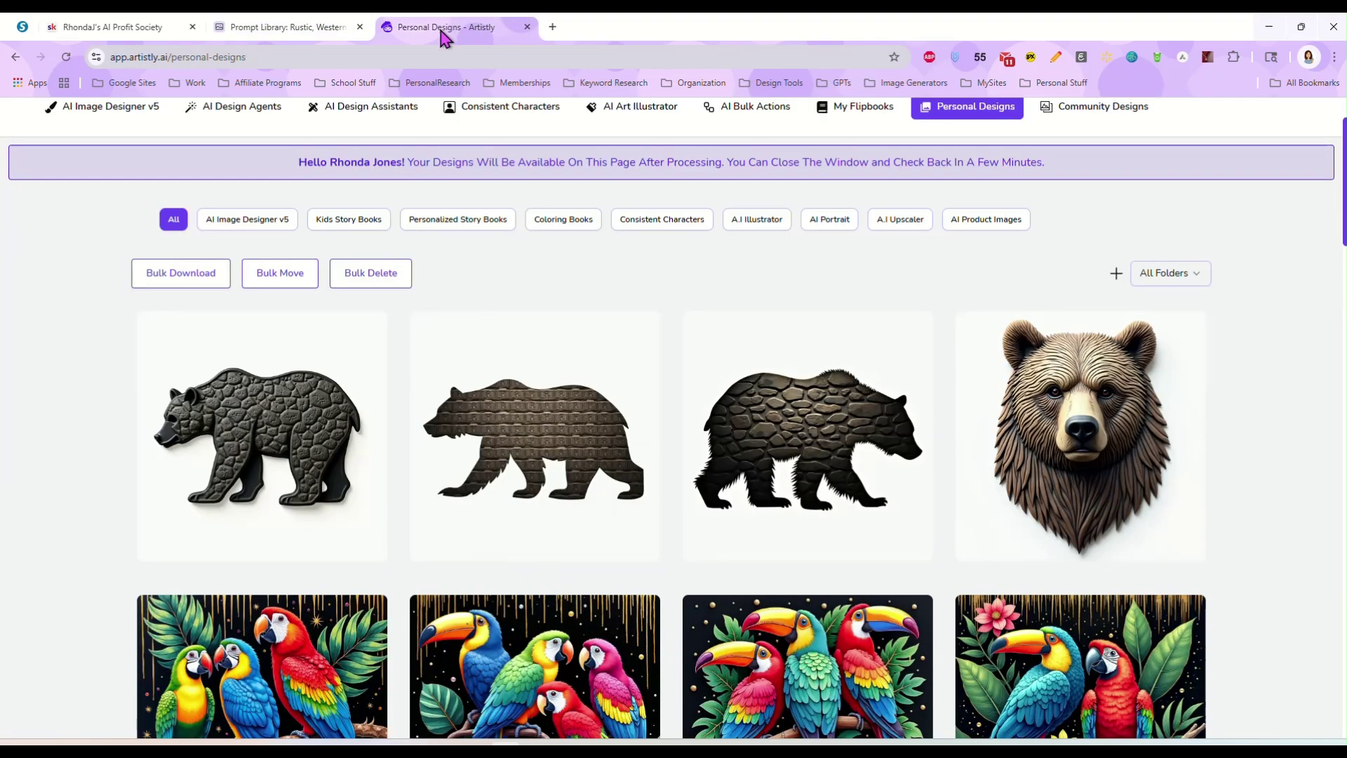
pyautogui.click(108, 107)
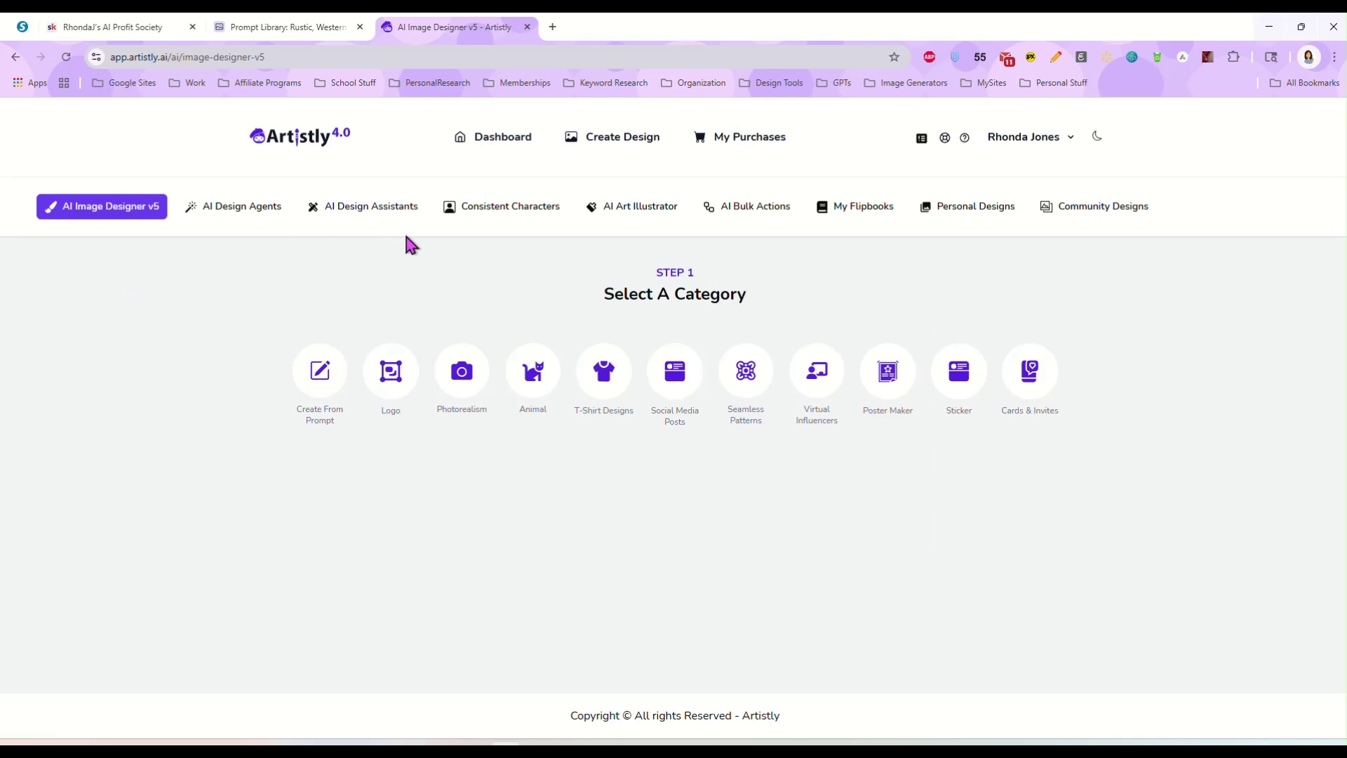
pyautogui.click(320, 370)
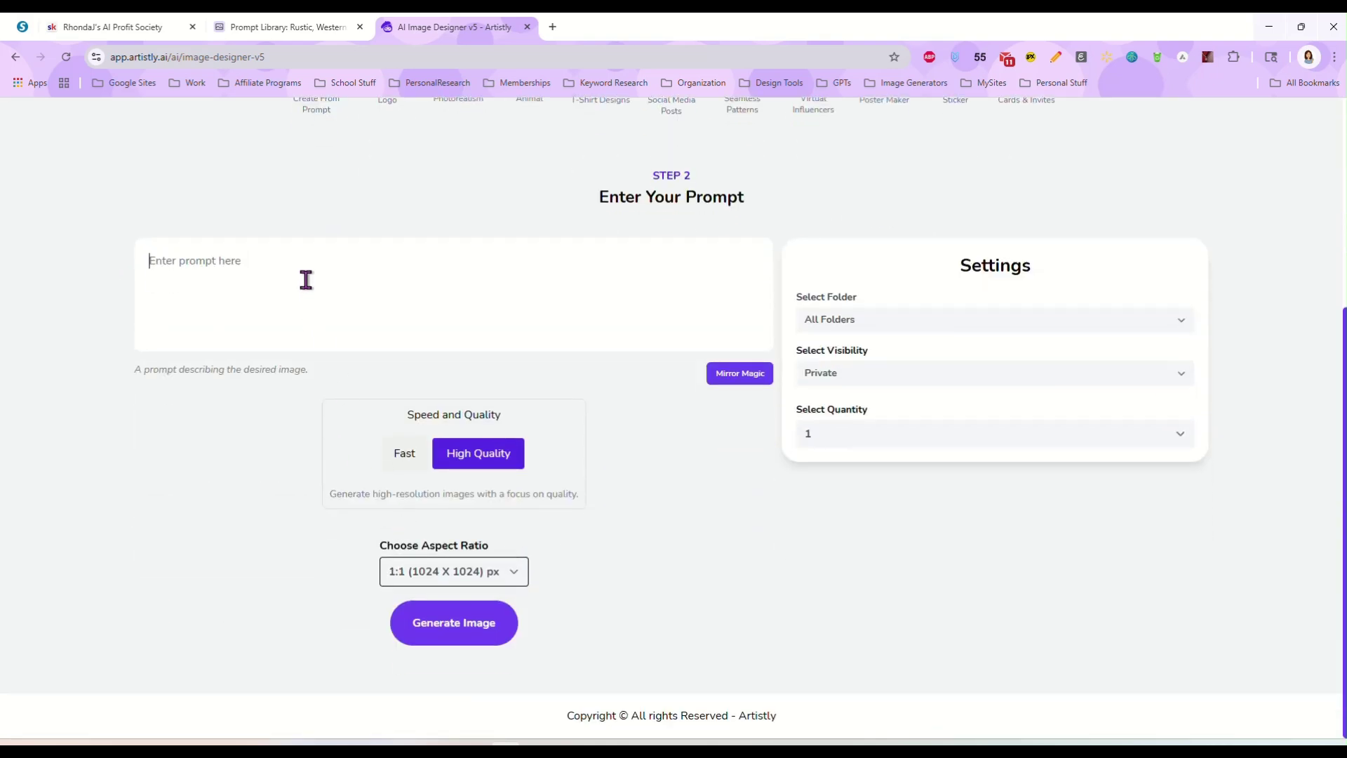
pyautogui.click(305, 280)
pyautogui.hotkey('ctrl', 'v')
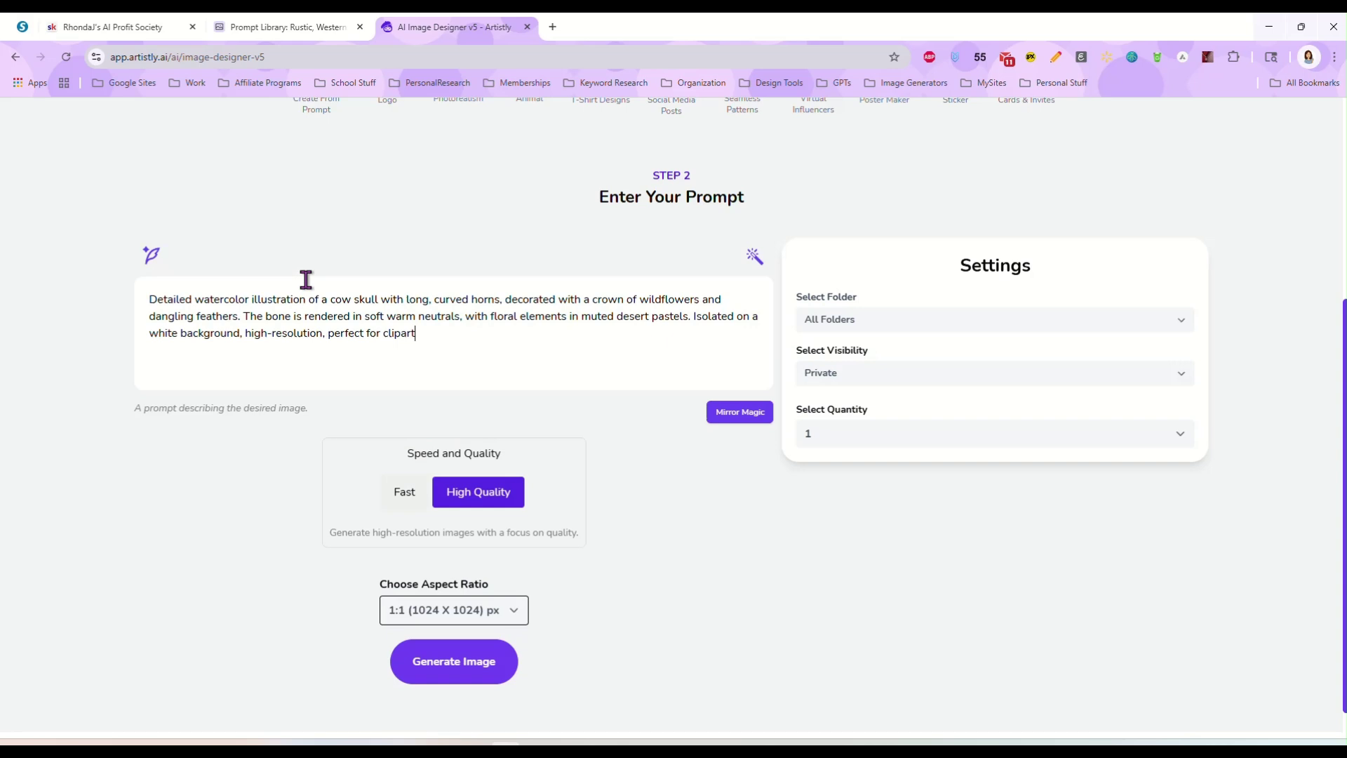
# Set the quantity to 4 and generate the cow skull images in High Quality at 1:1 (1024 X 1024) px.
pyautogui.click(834, 441)
pyautogui.click(851, 521)
pyautogui.click(451, 674)
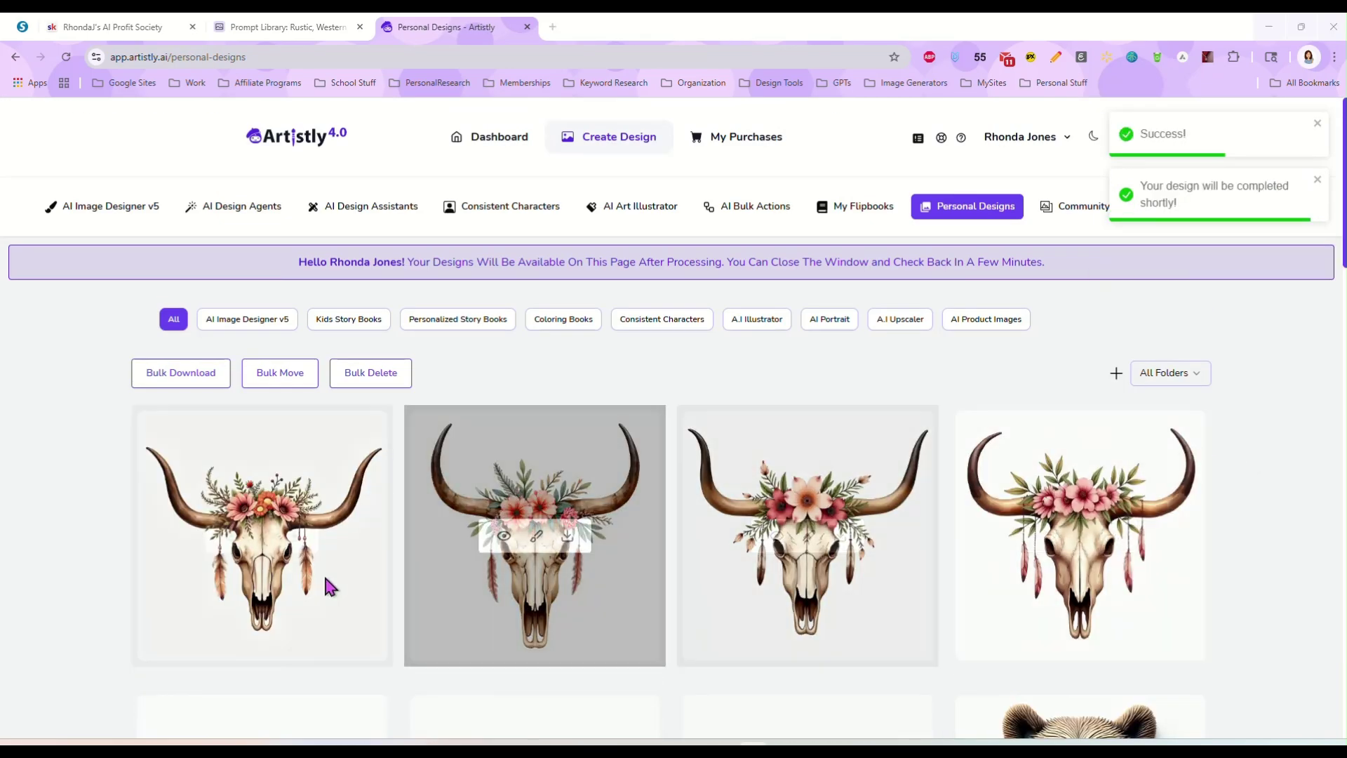
# View the first and third generated cow skull designs enlarged, closing each preview again.
pyautogui.click(233, 541)
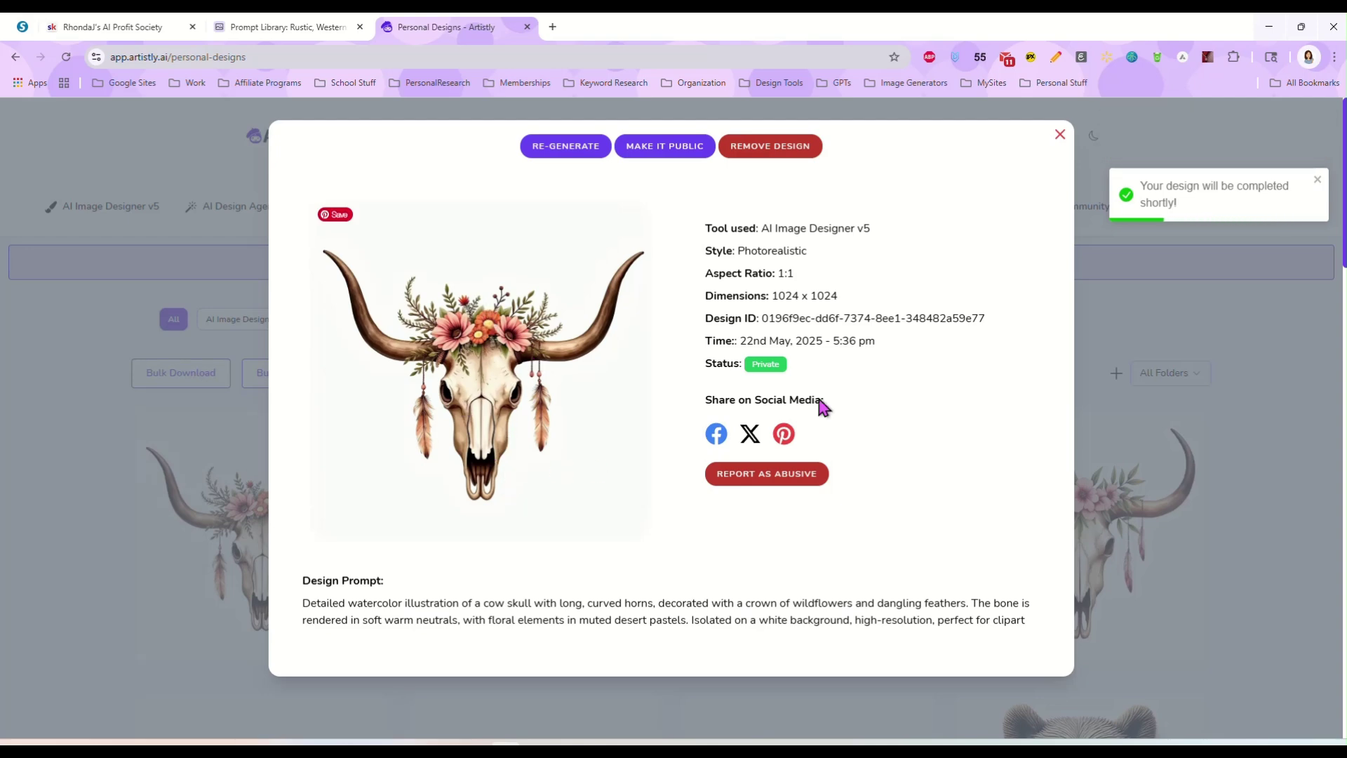
pyautogui.click(1061, 136)
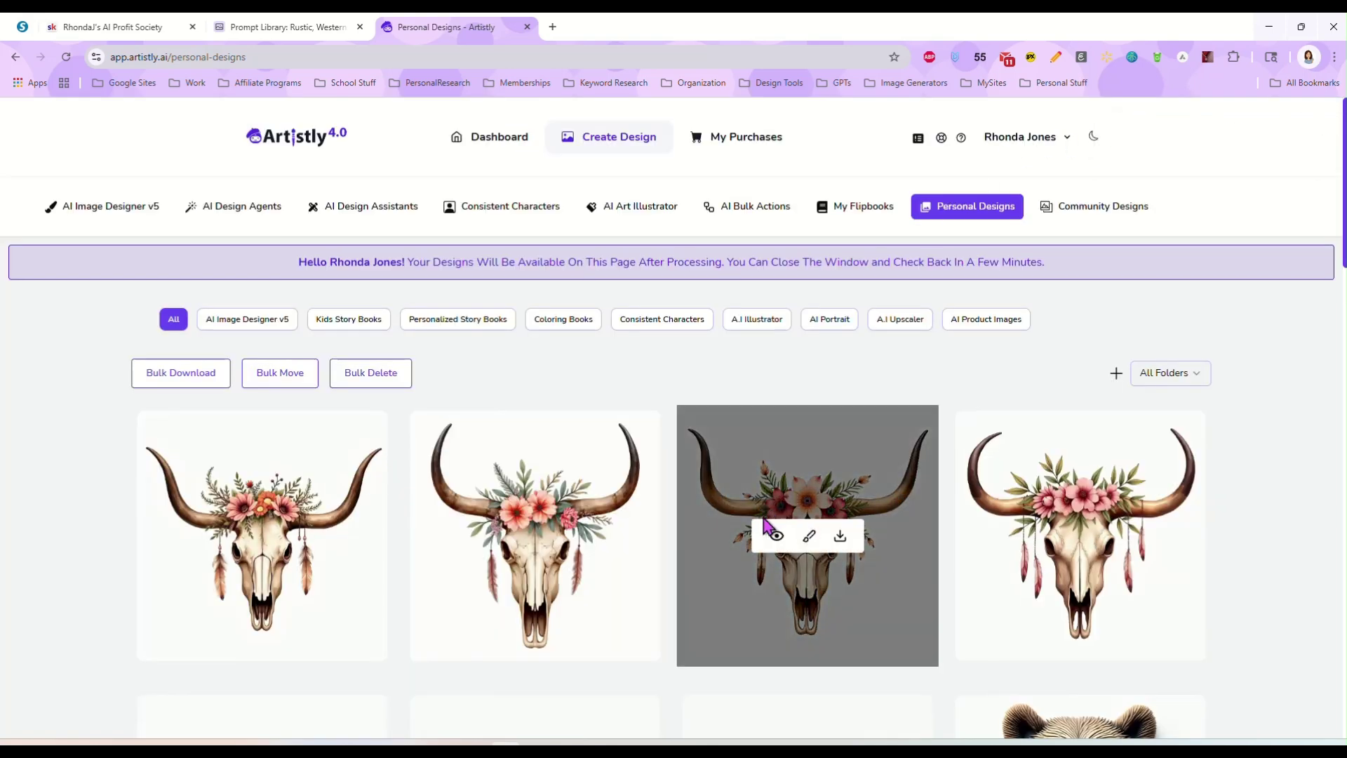
pyautogui.click(776, 537)
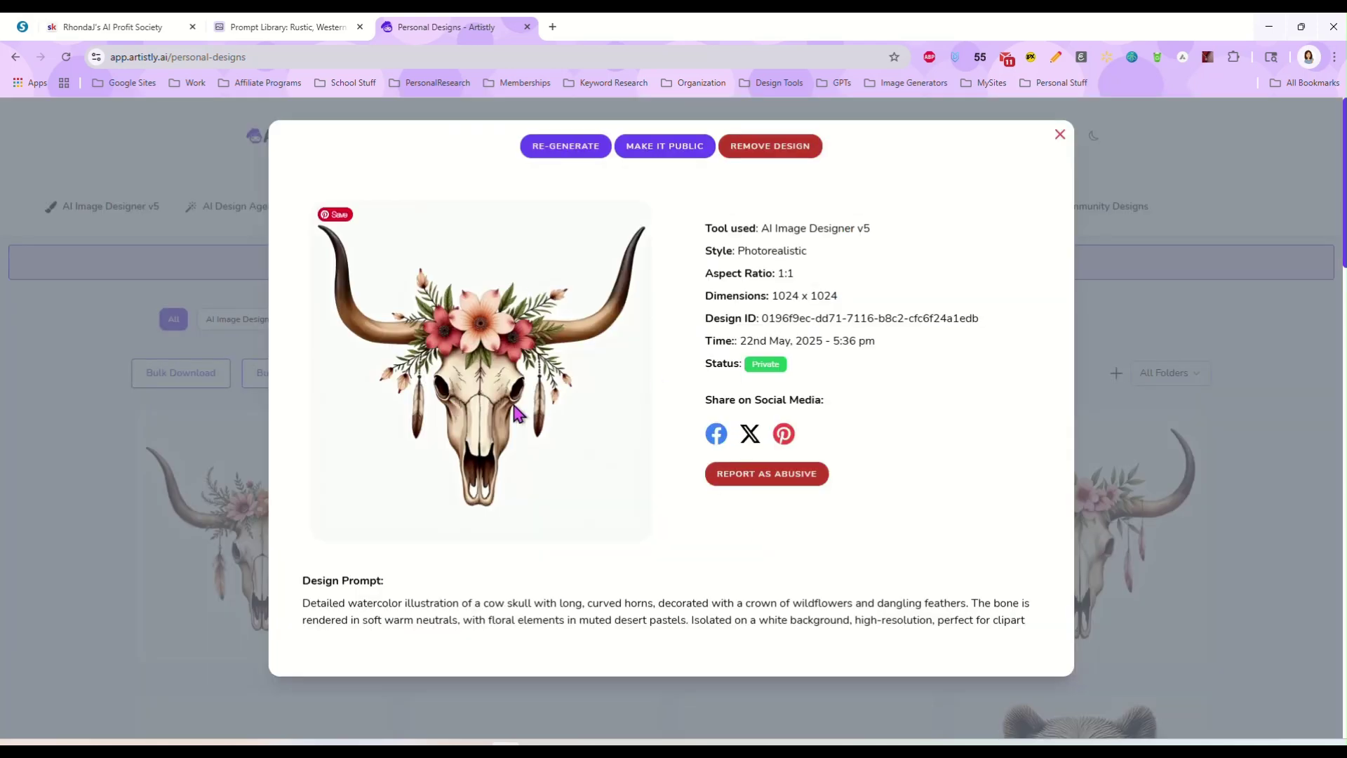
pyautogui.click(1059, 134)
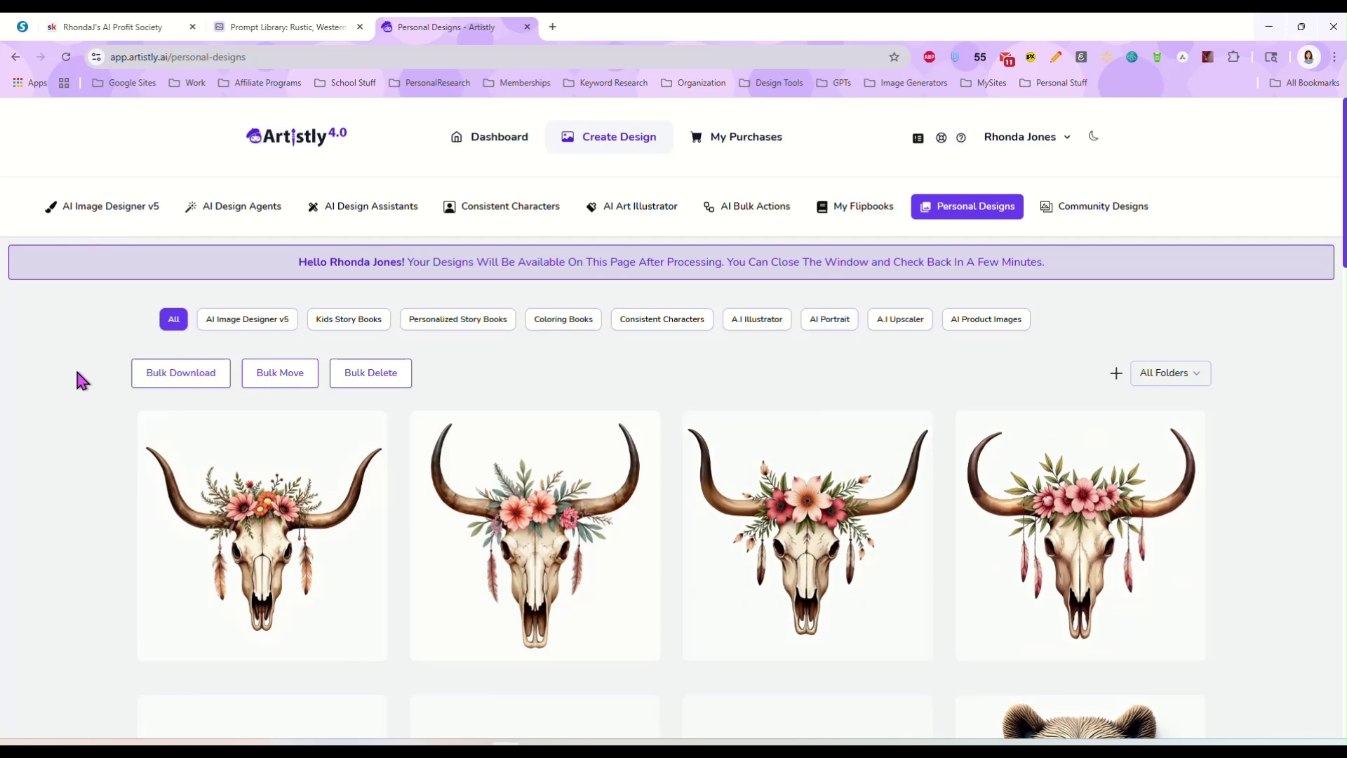
# Start another Create From Prompt design in AI Image Designer v5 and open Mirror Magic for describing an image.
pyautogui.click(99, 210)
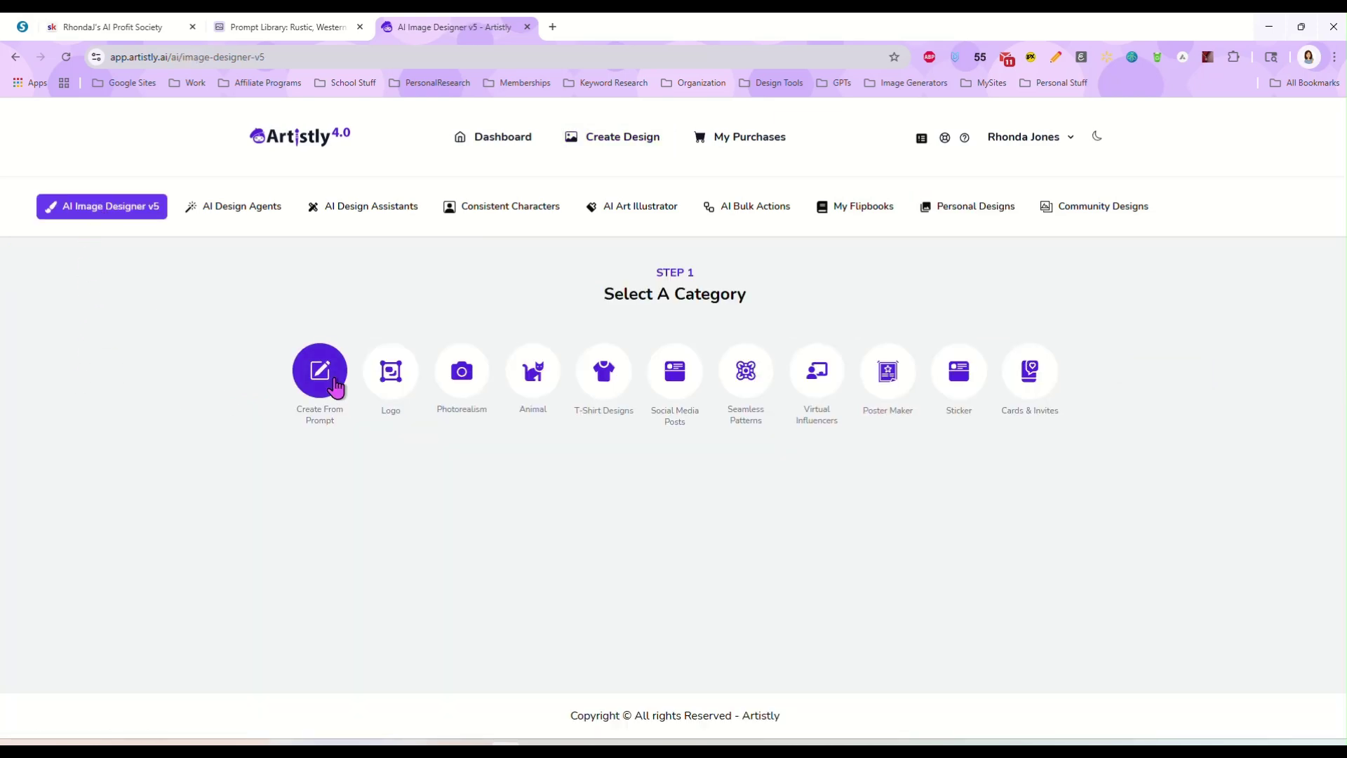
pyautogui.click(327, 375)
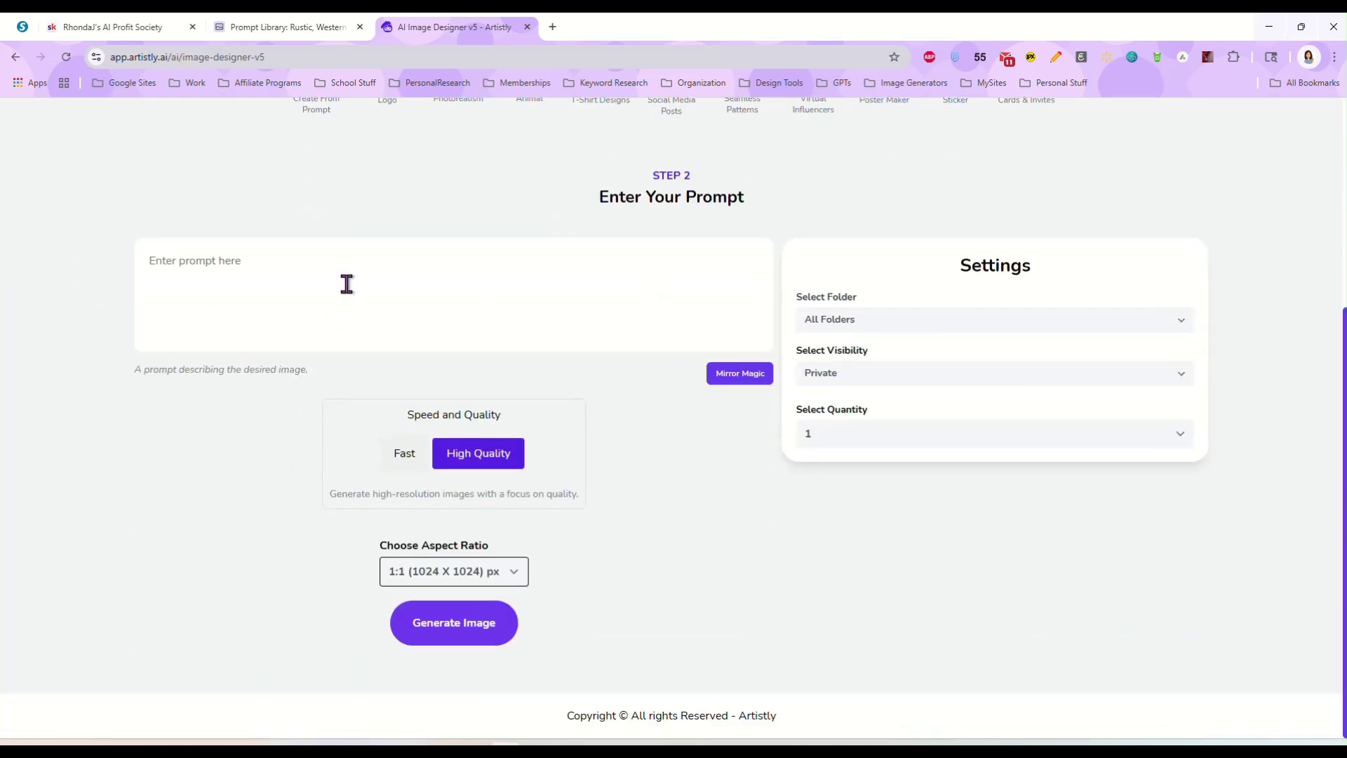
pyautogui.click(736, 380)
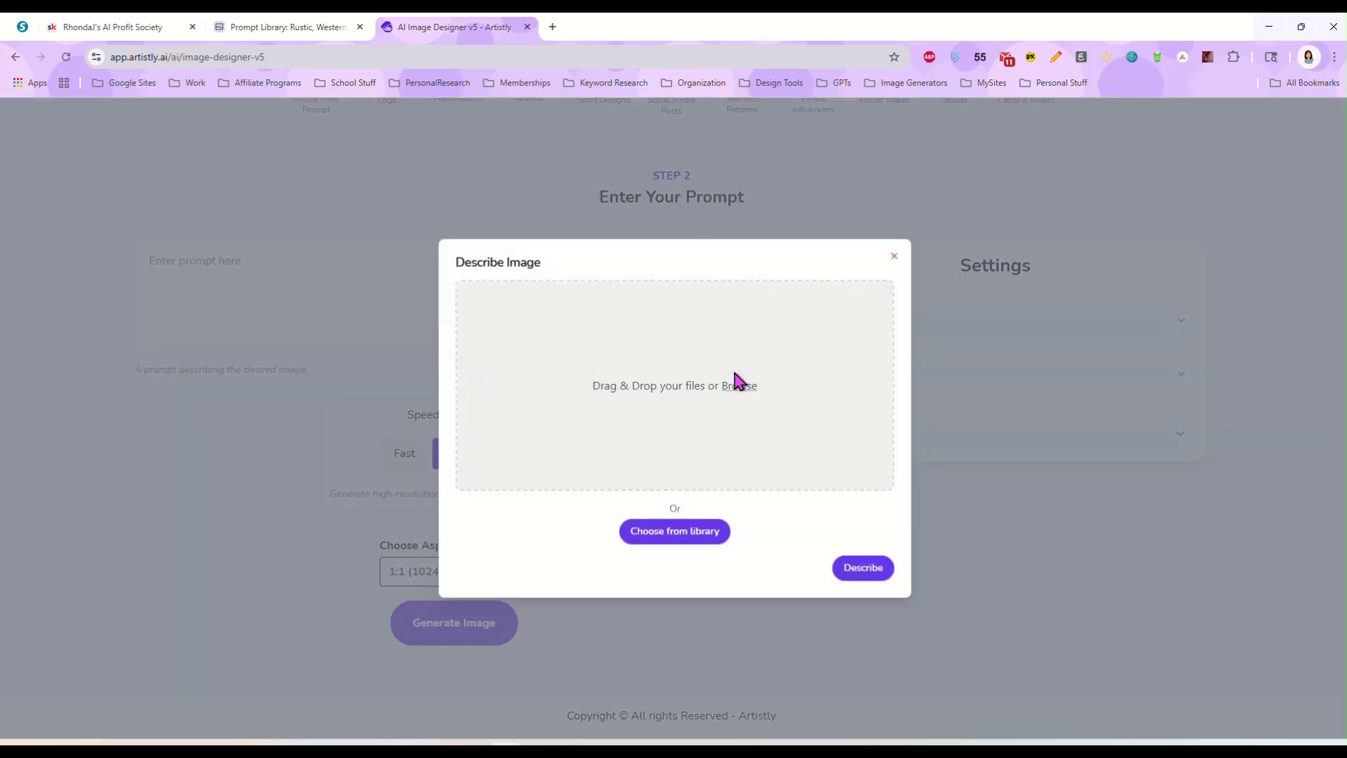
# Open Midjourney's Create page from the bookmarked image generators in a new browser tab.
pyautogui.click(553, 28)
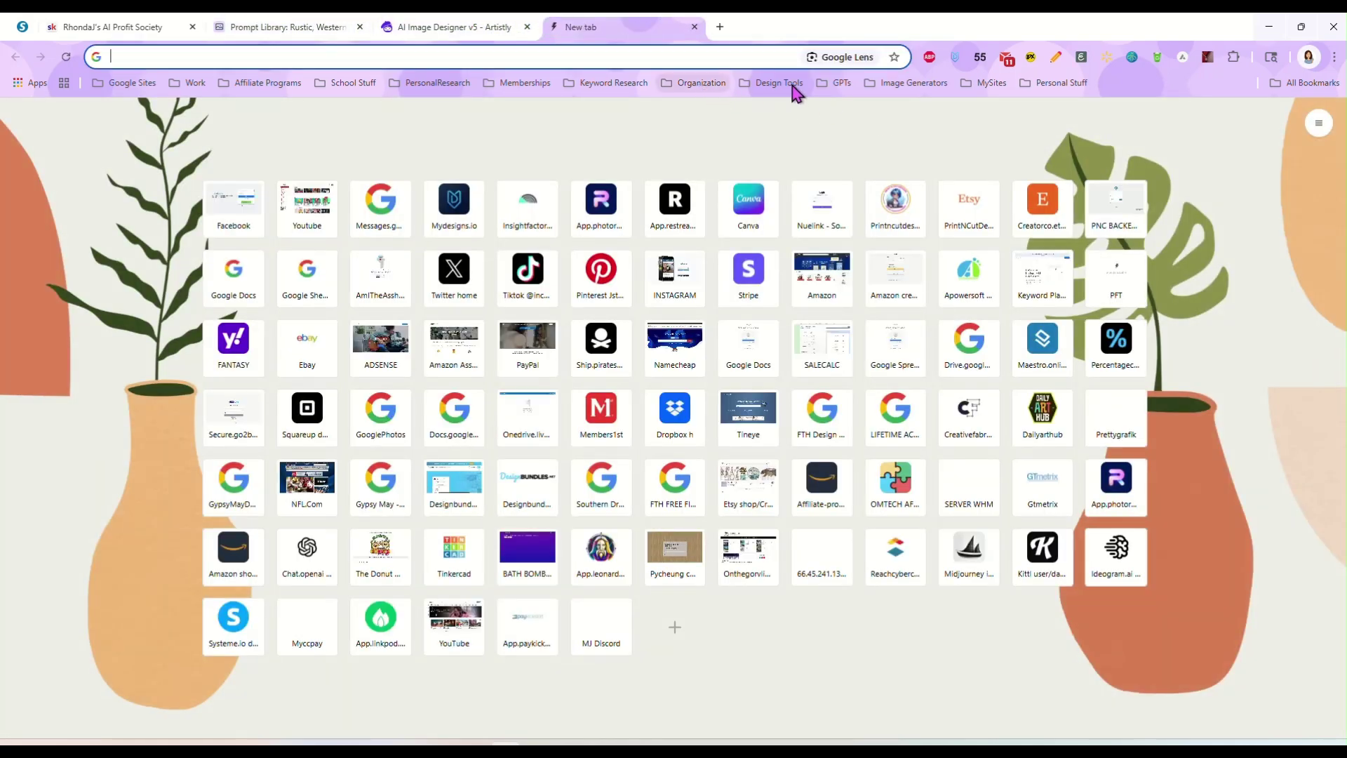
pyautogui.click(845, 87)
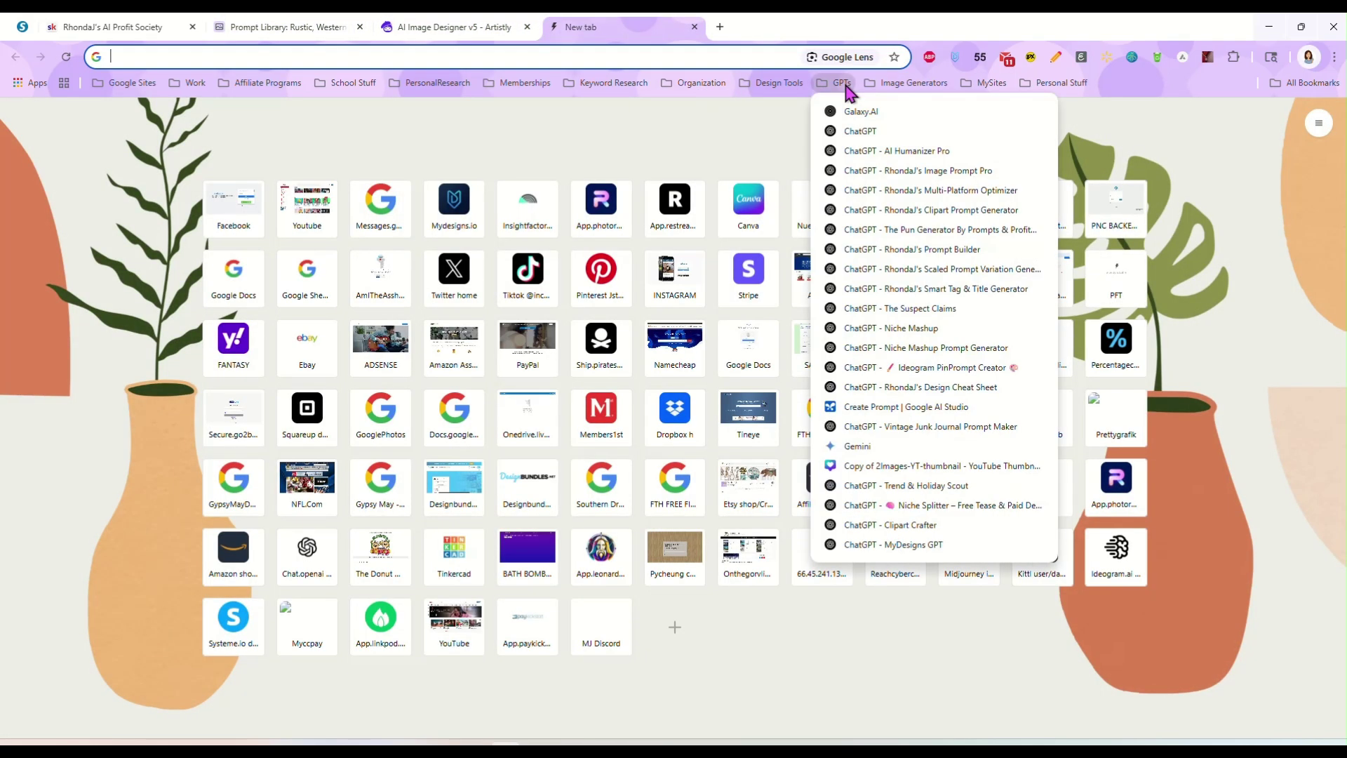
pyautogui.click(915, 84)
pyautogui.click(920, 131)
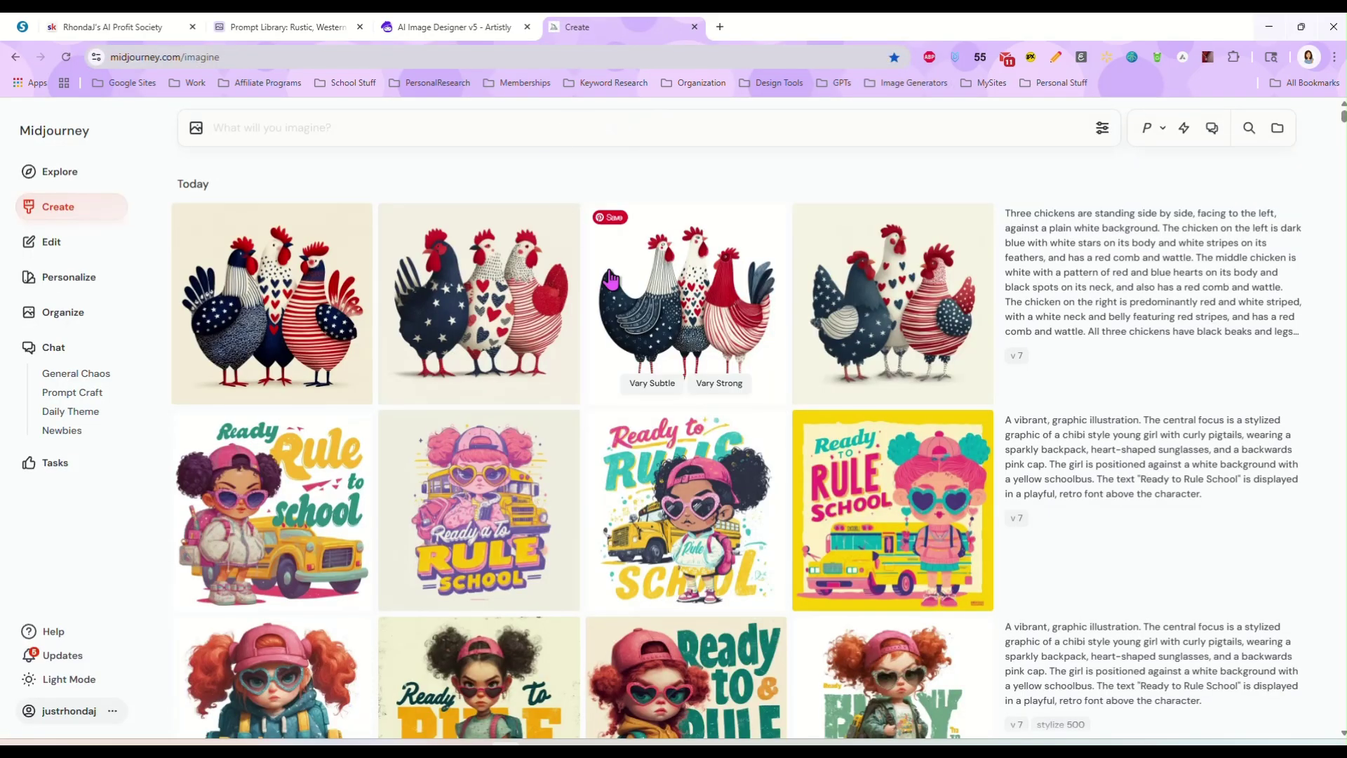
# Find the patriotic brown horse with splatters on a white background among the Midjourney creations and open it enlarged.
pyautogui.scroll(-10, 646, 343)
pyautogui.scroll(-15, 646, 343)
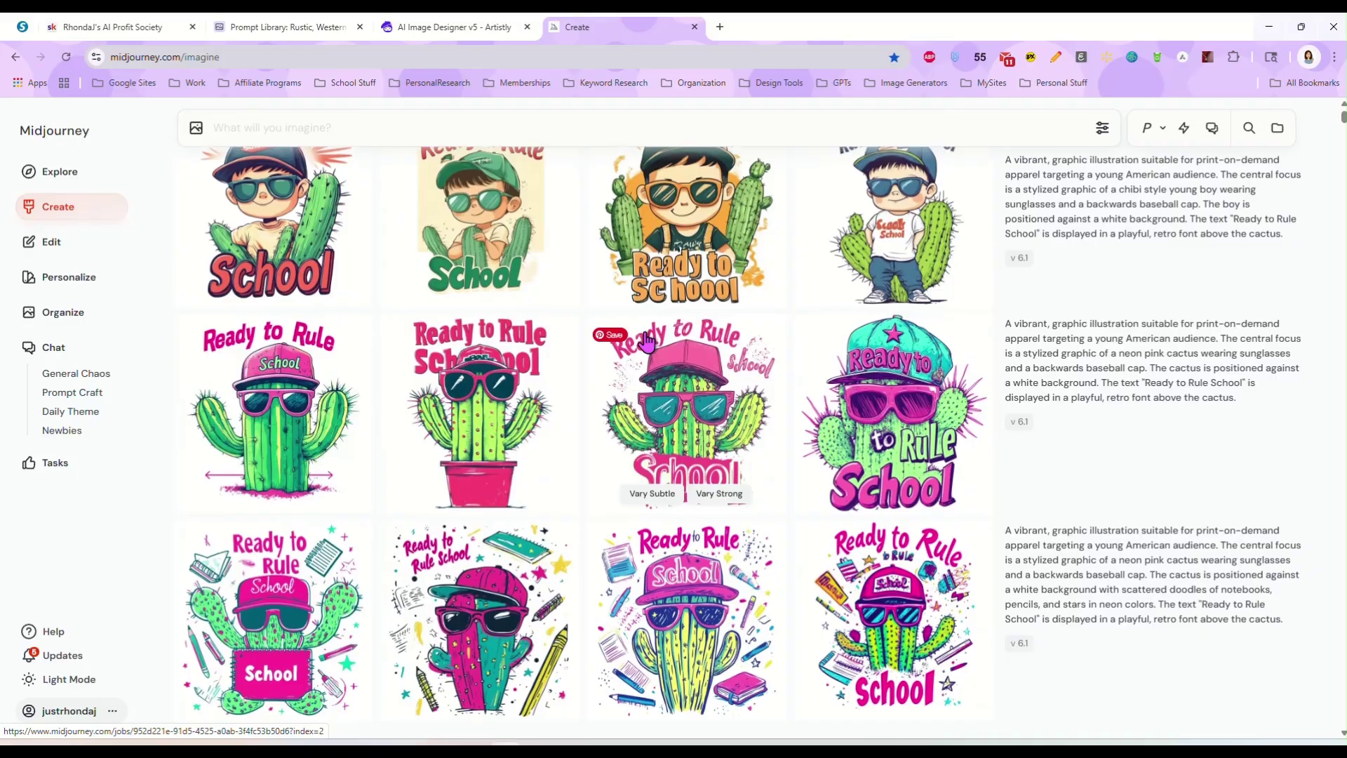
pyautogui.scroll(-15, 650, 345)
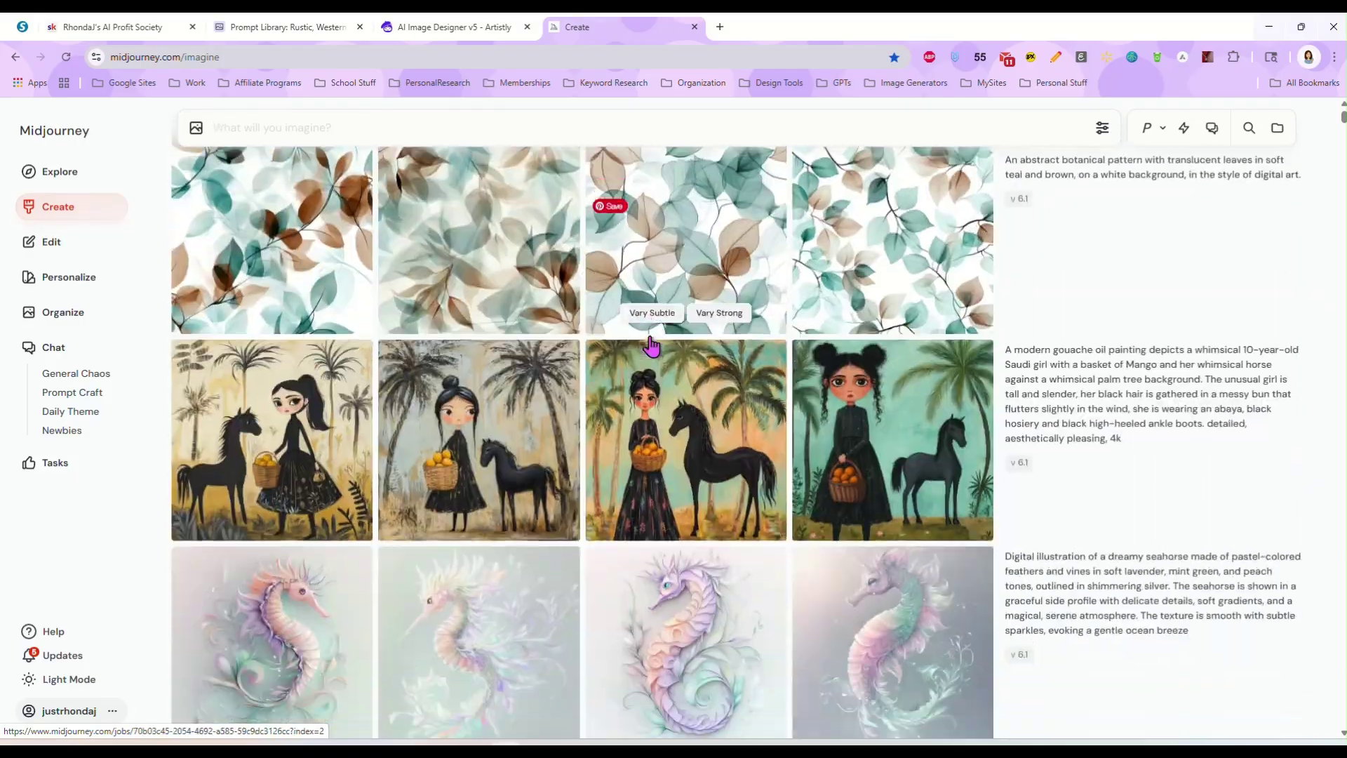
pyautogui.scroll(-15, 650, 345)
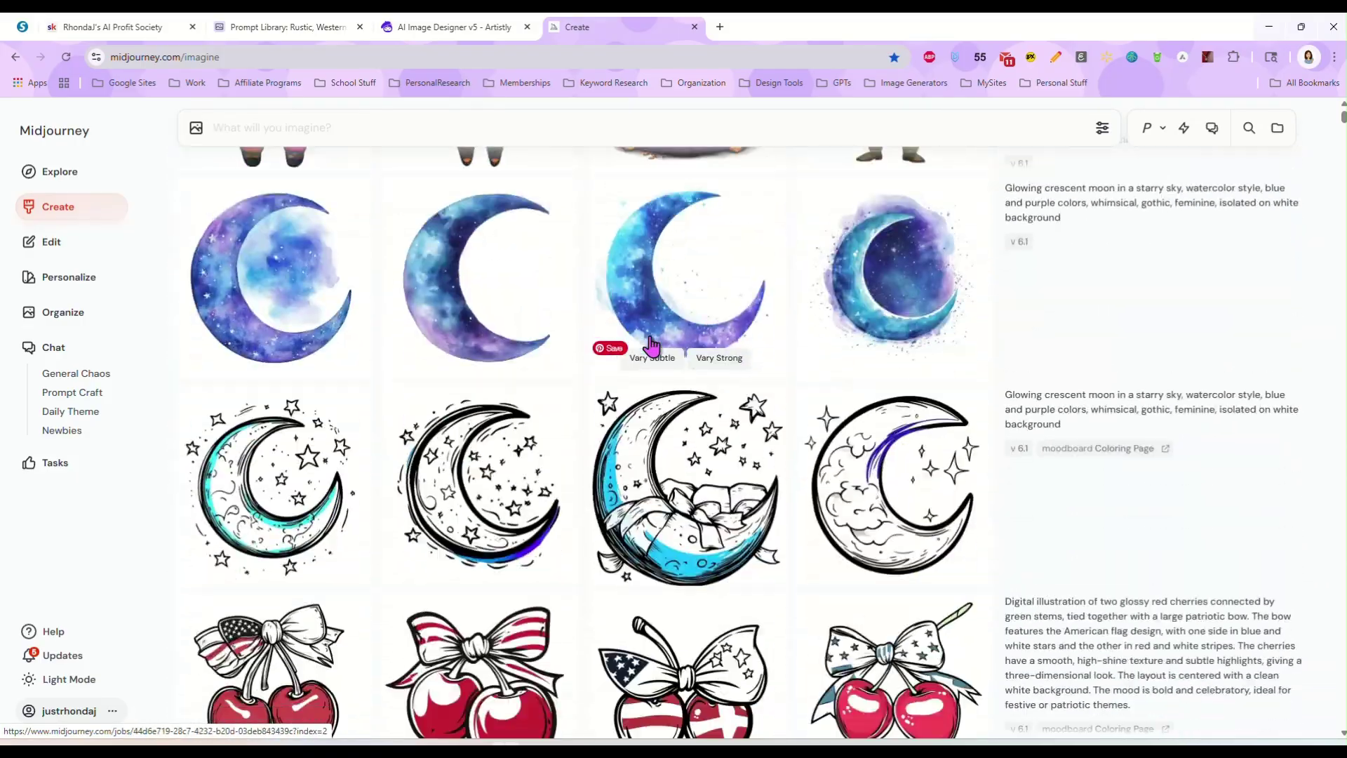
pyautogui.scroll(-5, 650, 345)
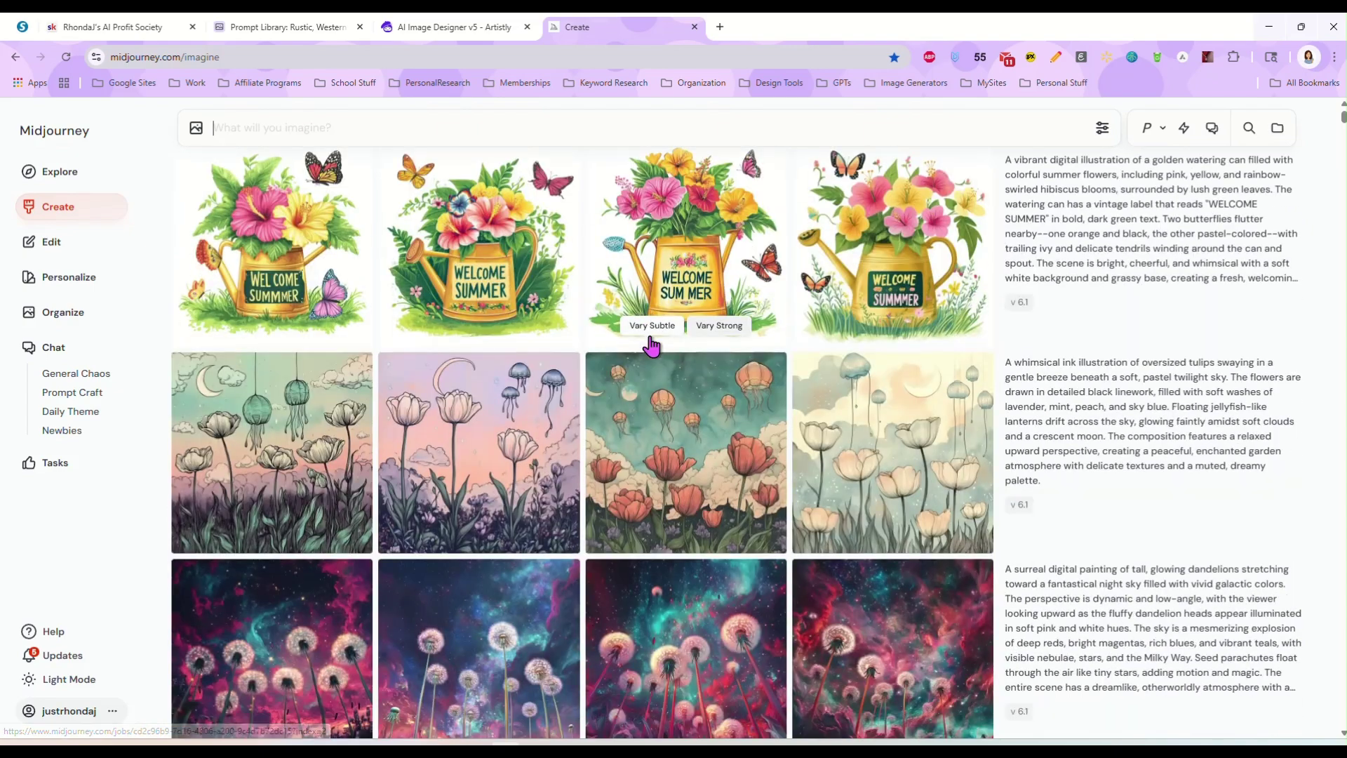
pyautogui.scroll(-10, 636, 437)
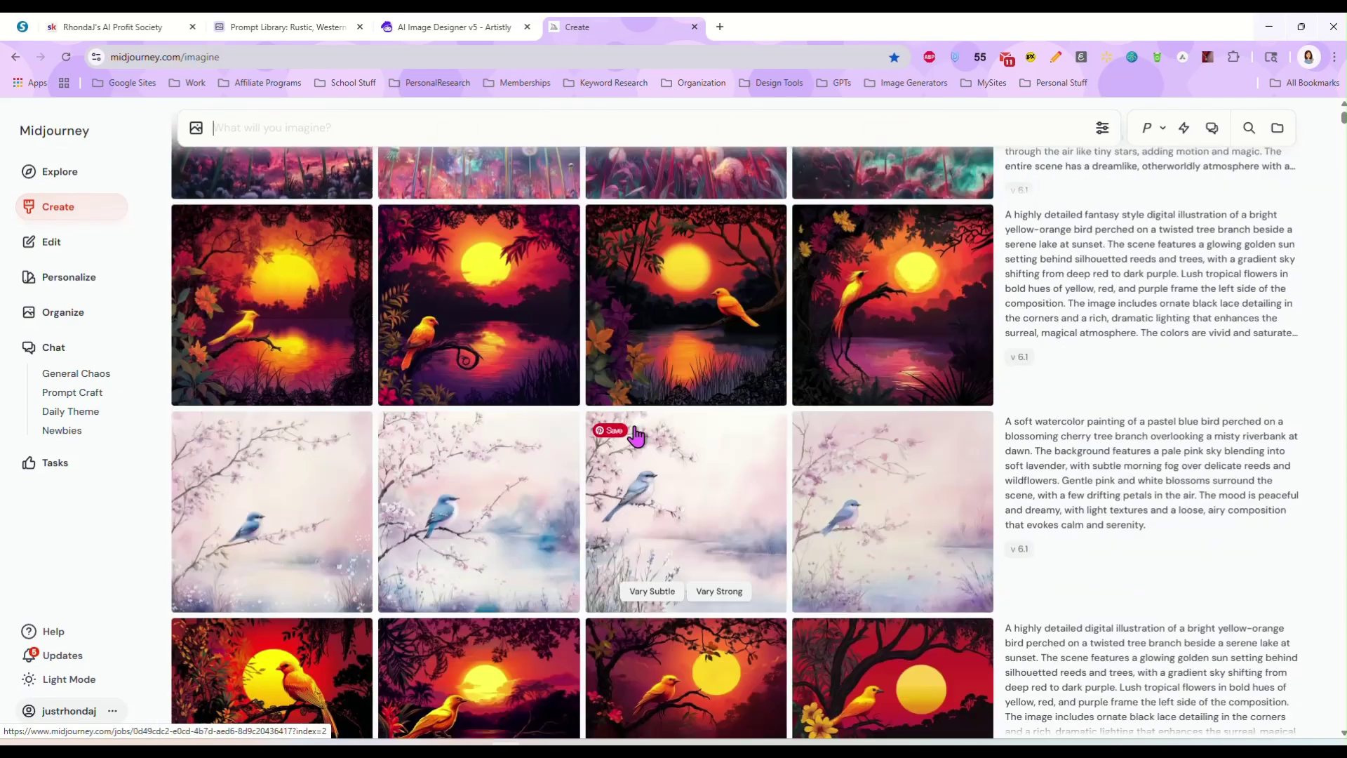
pyautogui.scroll(-5, 673, 371)
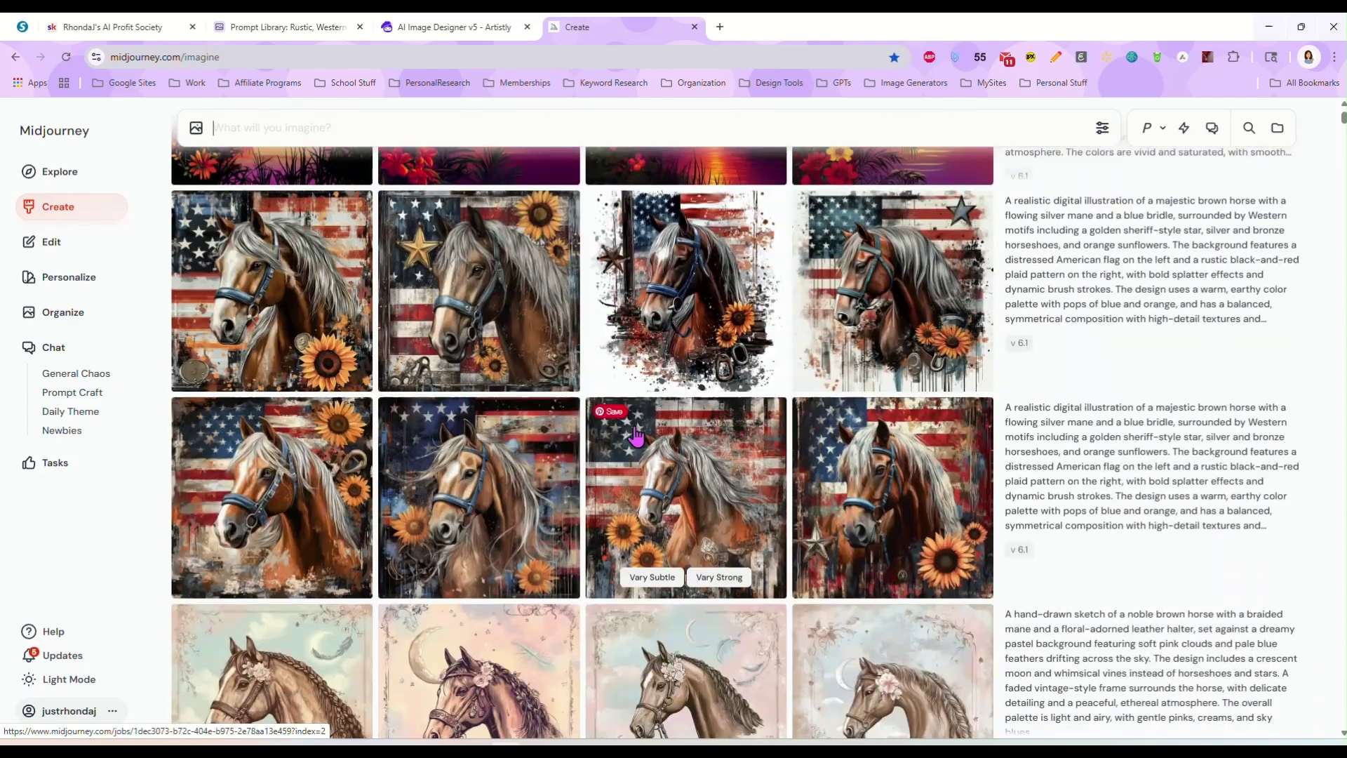
pyautogui.click(699, 290)
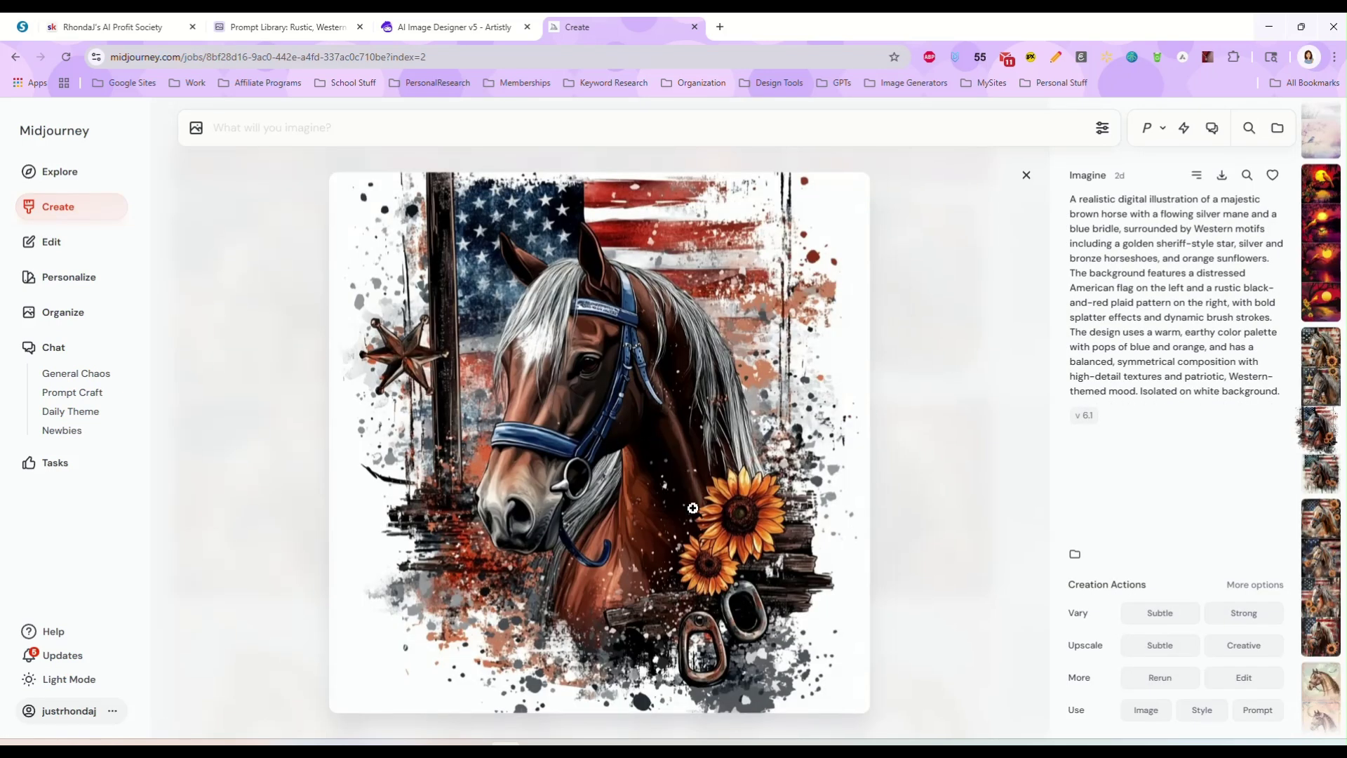
# Add the Midjourney horse image to Artistly's Describe Image dialog, have it described and use the extracted prompt.
pyautogui.moveTo(692, 507); pyautogui.dragTo(649, 396)
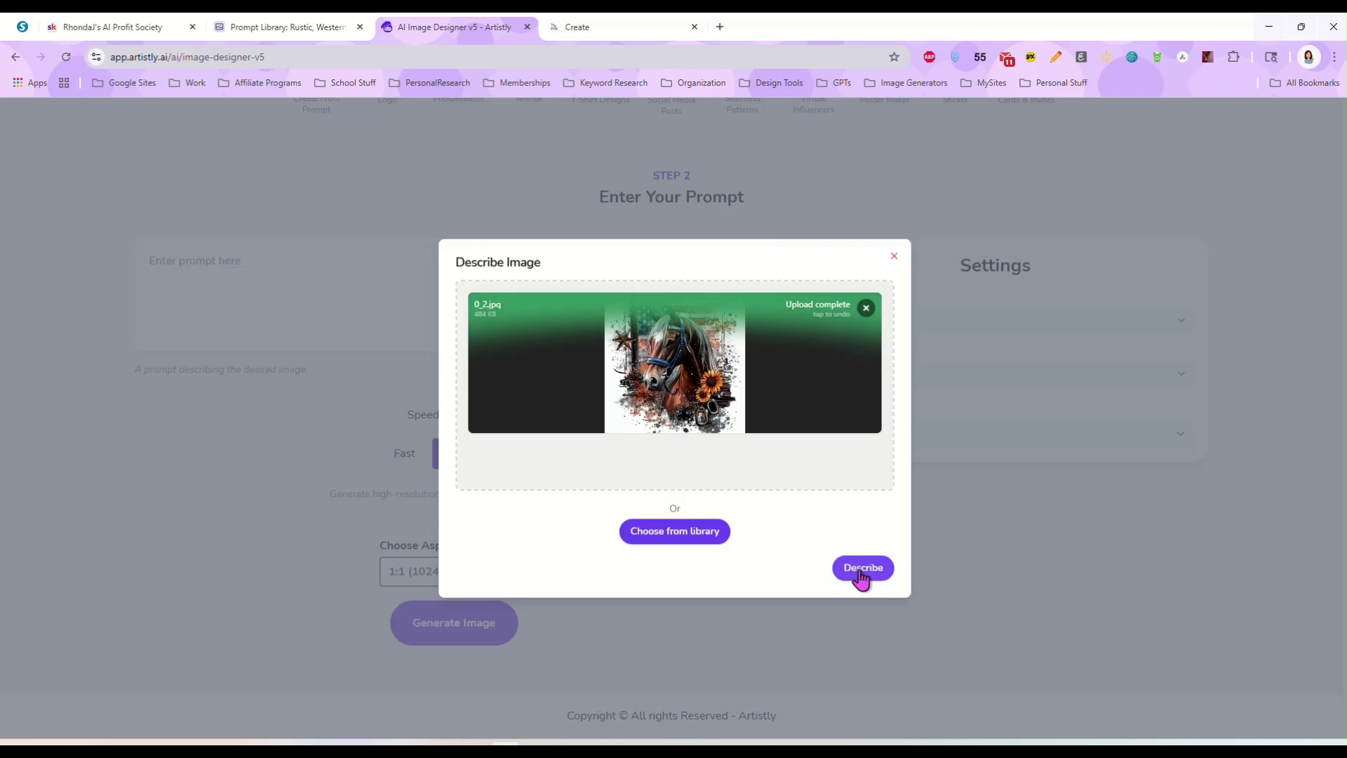
pyautogui.click(864, 569)
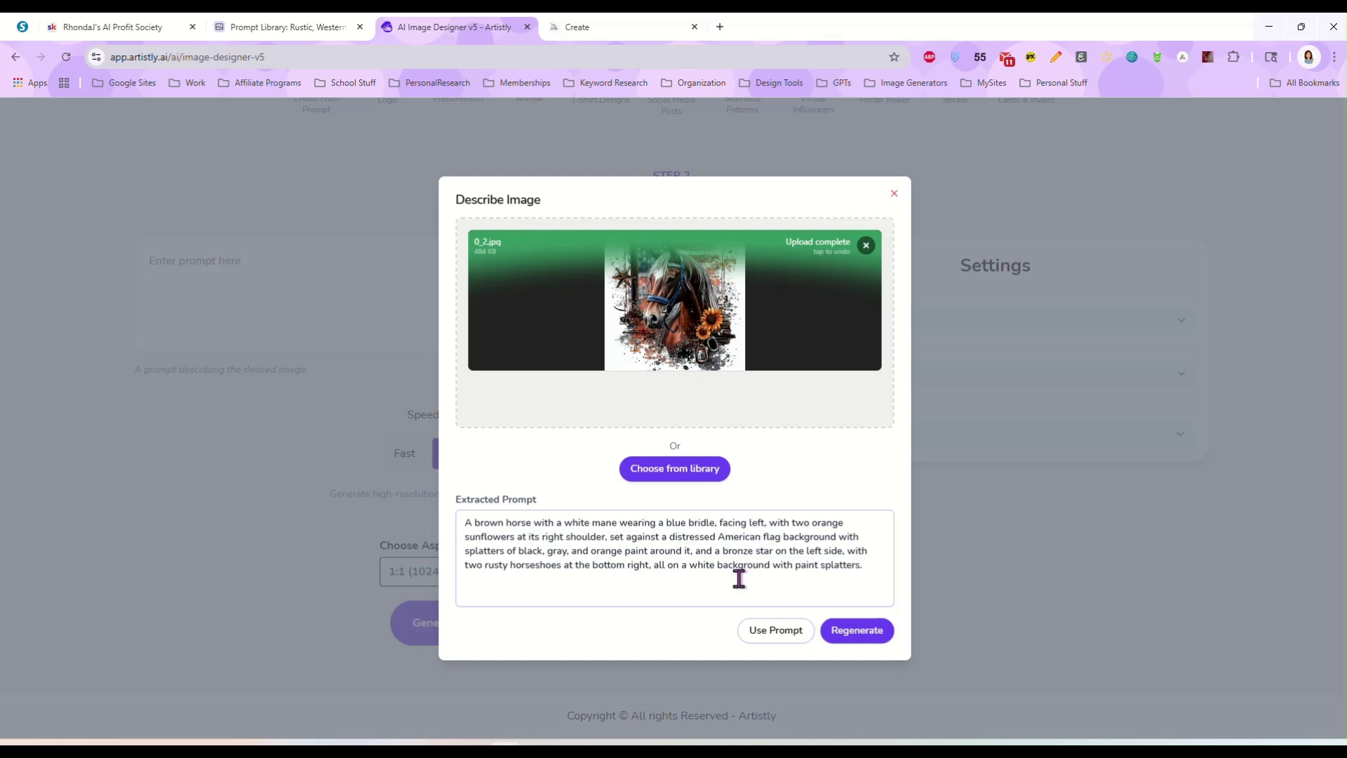
pyautogui.click(773, 632)
# Set the quantity to 4 and generate the horse images in High Quality at 1:1 (1024 X 1024) px.
pyautogui.click(842, 435)
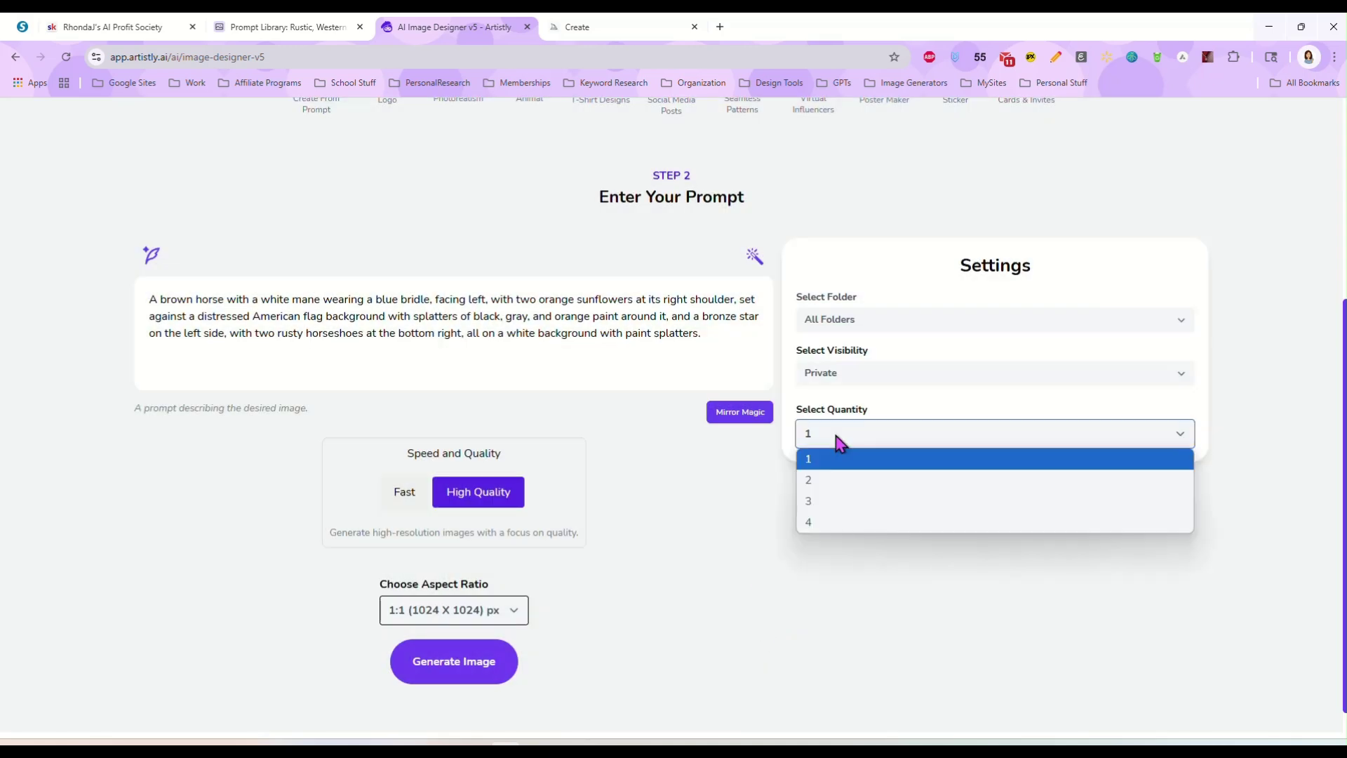
pyautogui.click(854, 528)
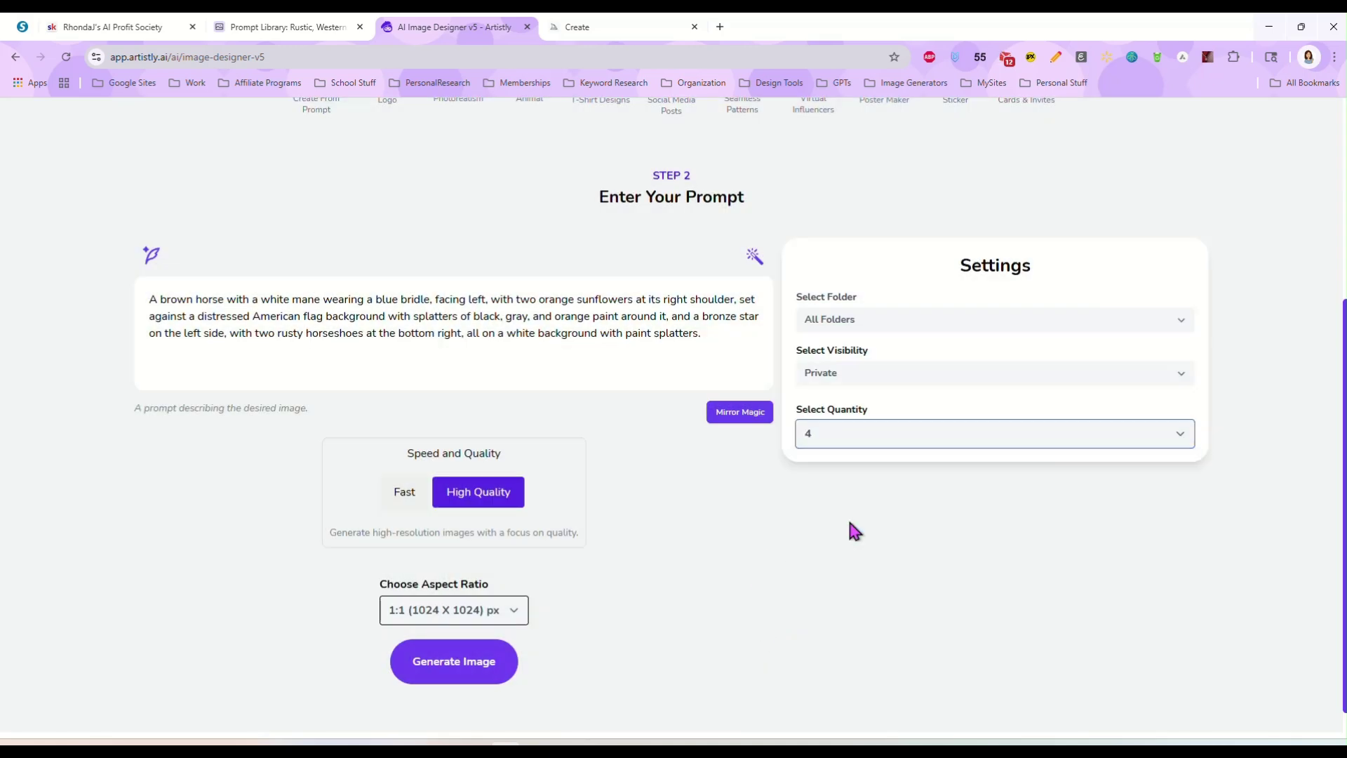
pyautogui.click(446, 670)
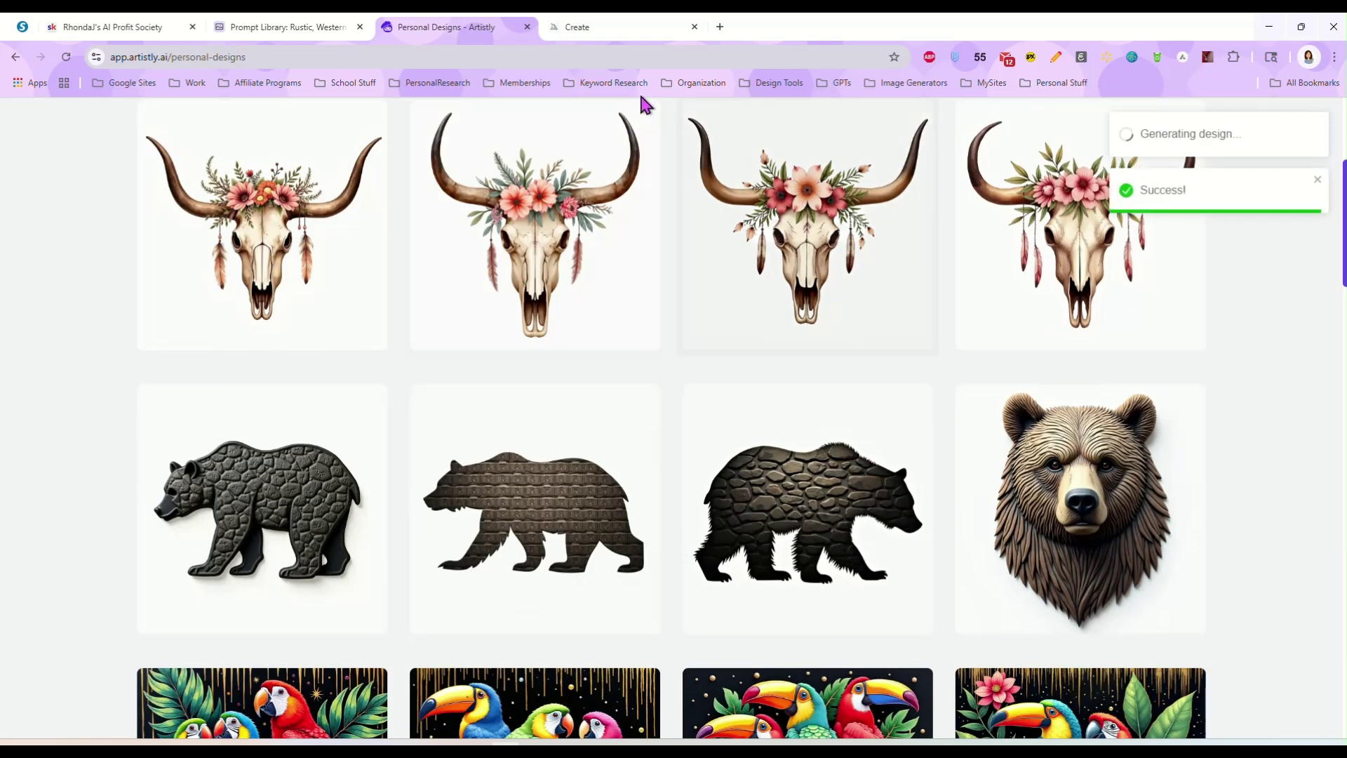
# Open the second generated horse design enlarged and compare it with the original horse image in Midjourney.
pyautogui.click(605, 30)
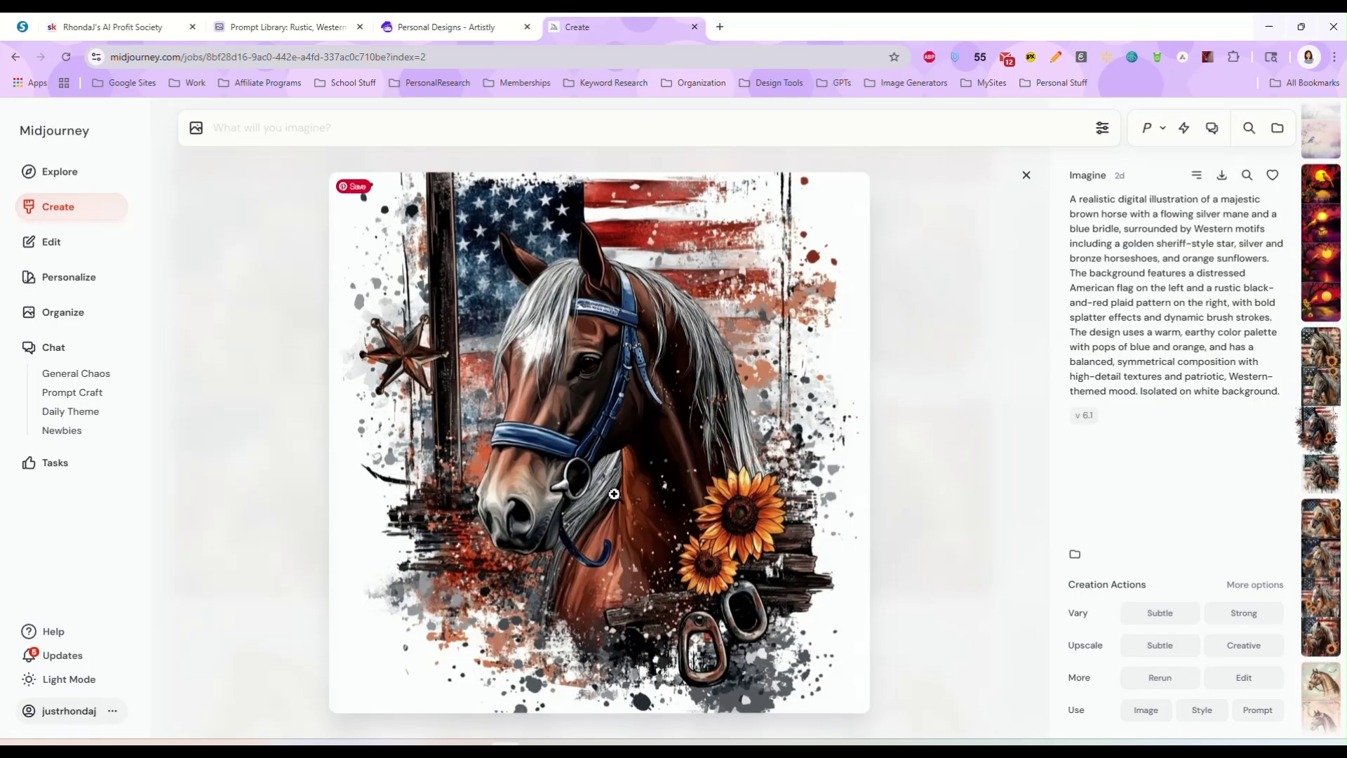
pyautogui.click(415, 27)
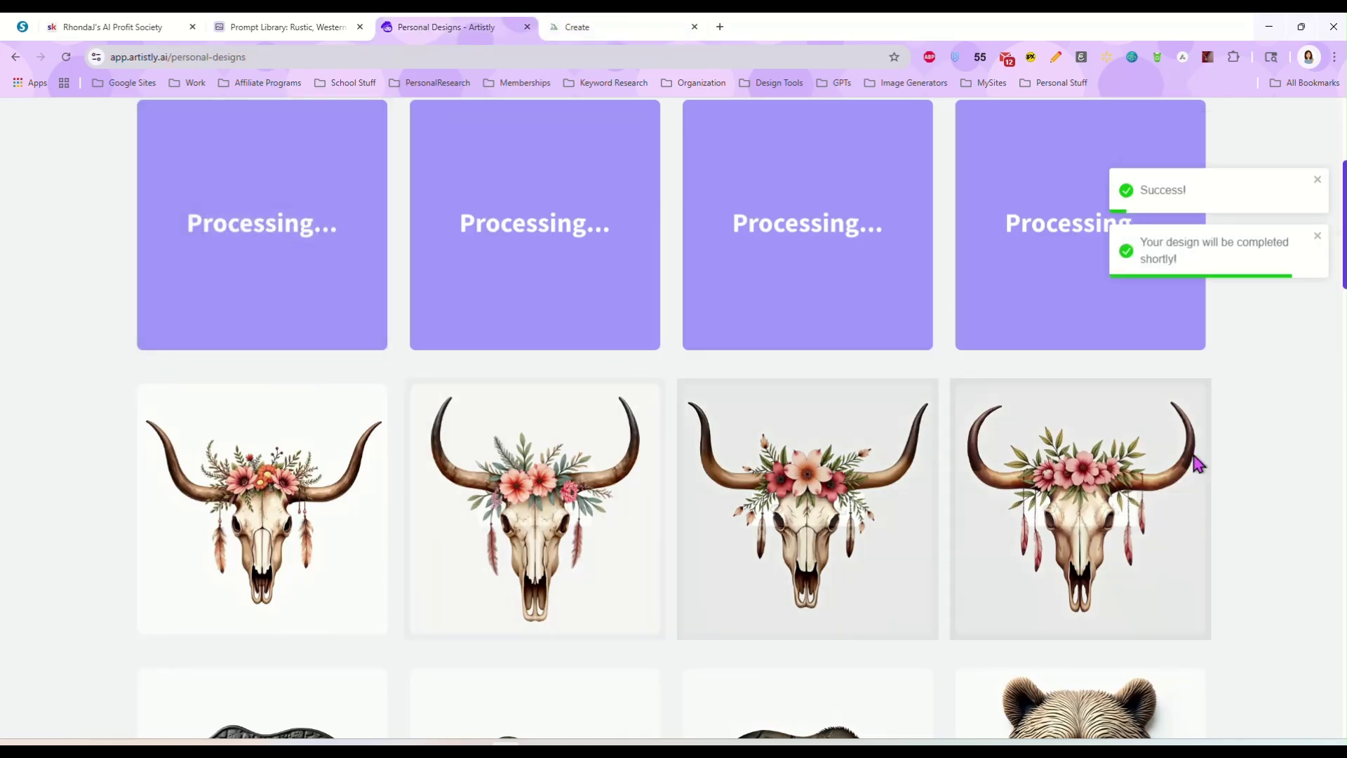
pyautogui.scroll(3, 807, 421)
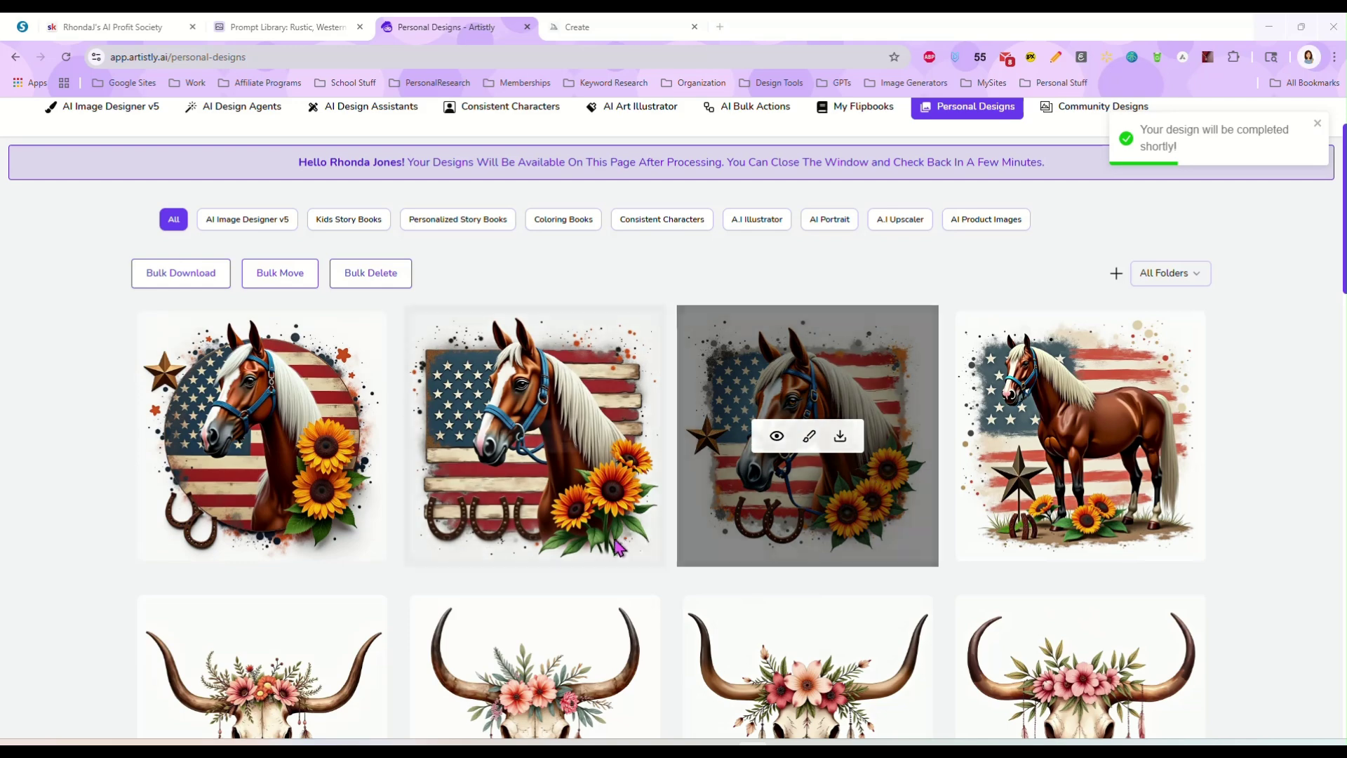
pyautogui.click(503, 437)
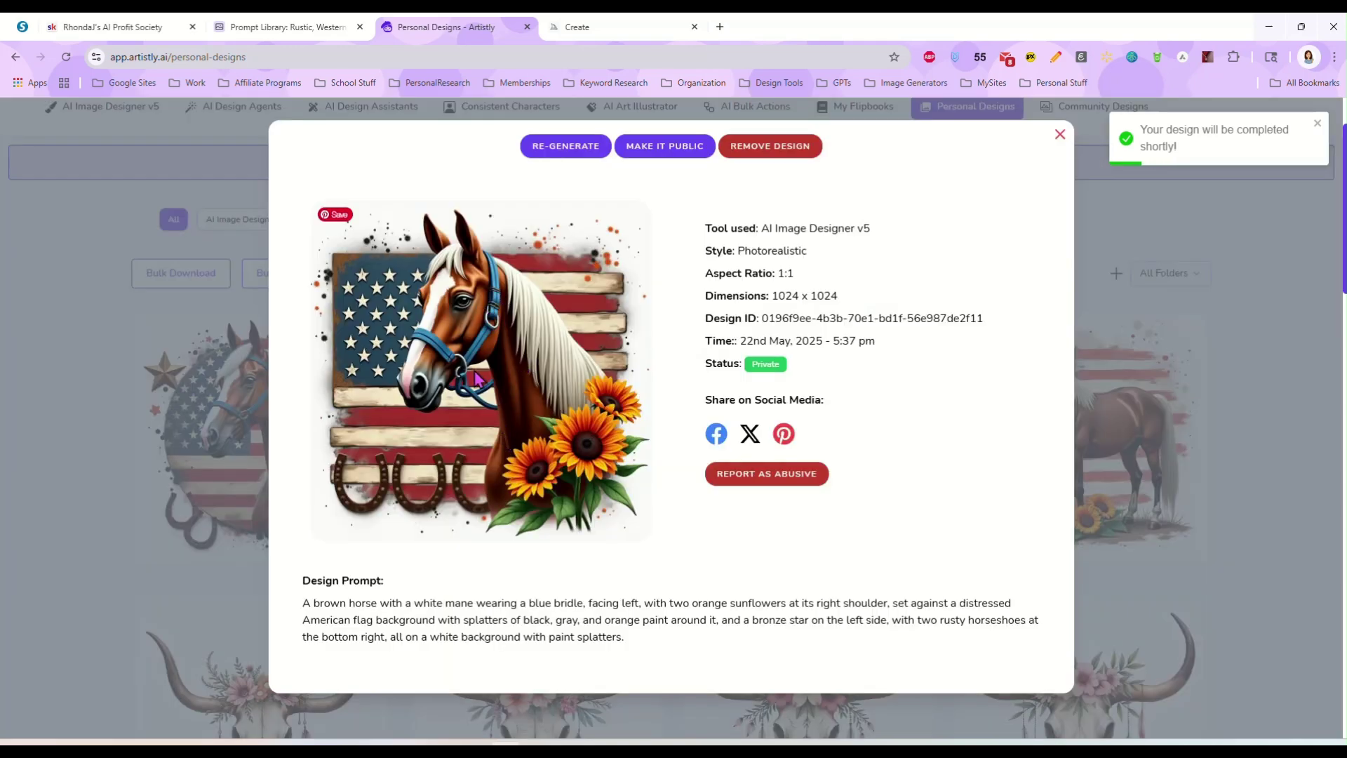
pyautogui.click(609, 26)
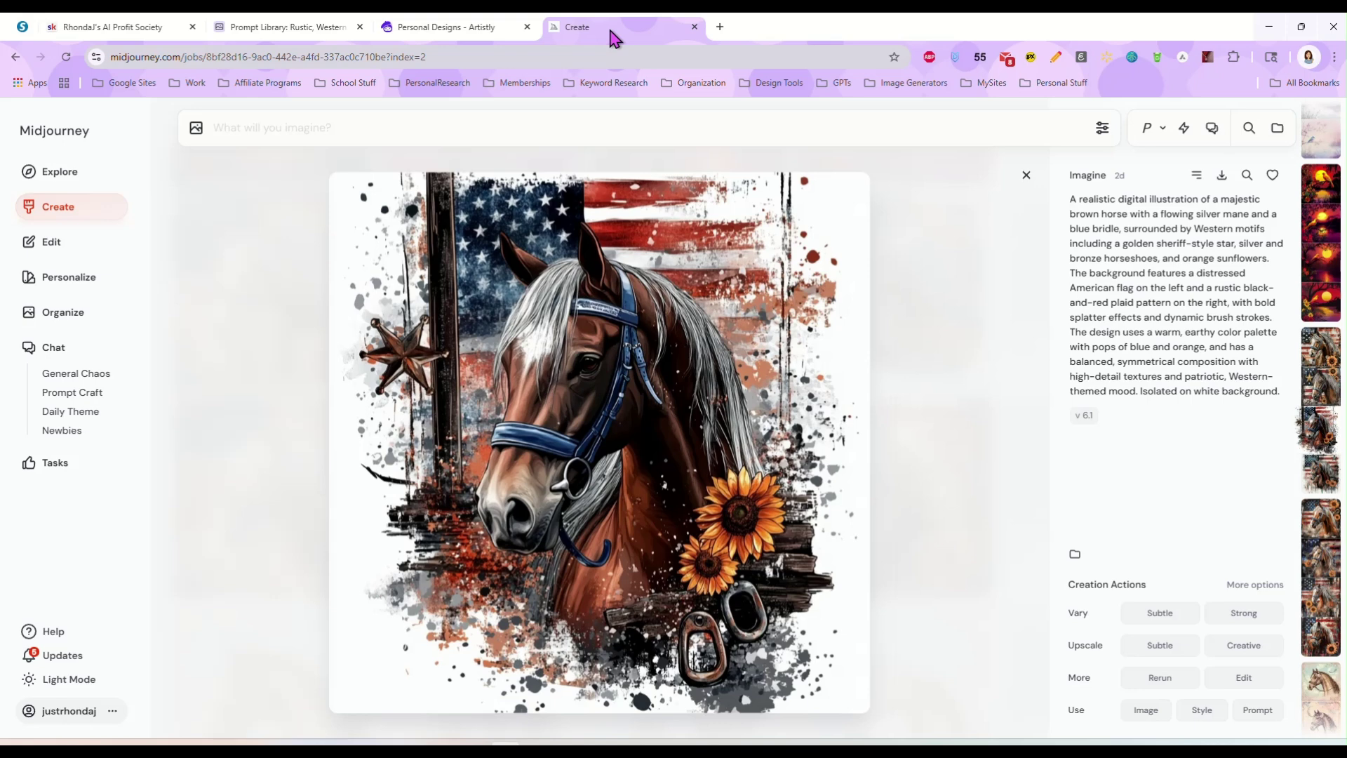
pyautogui.click(445, 28)
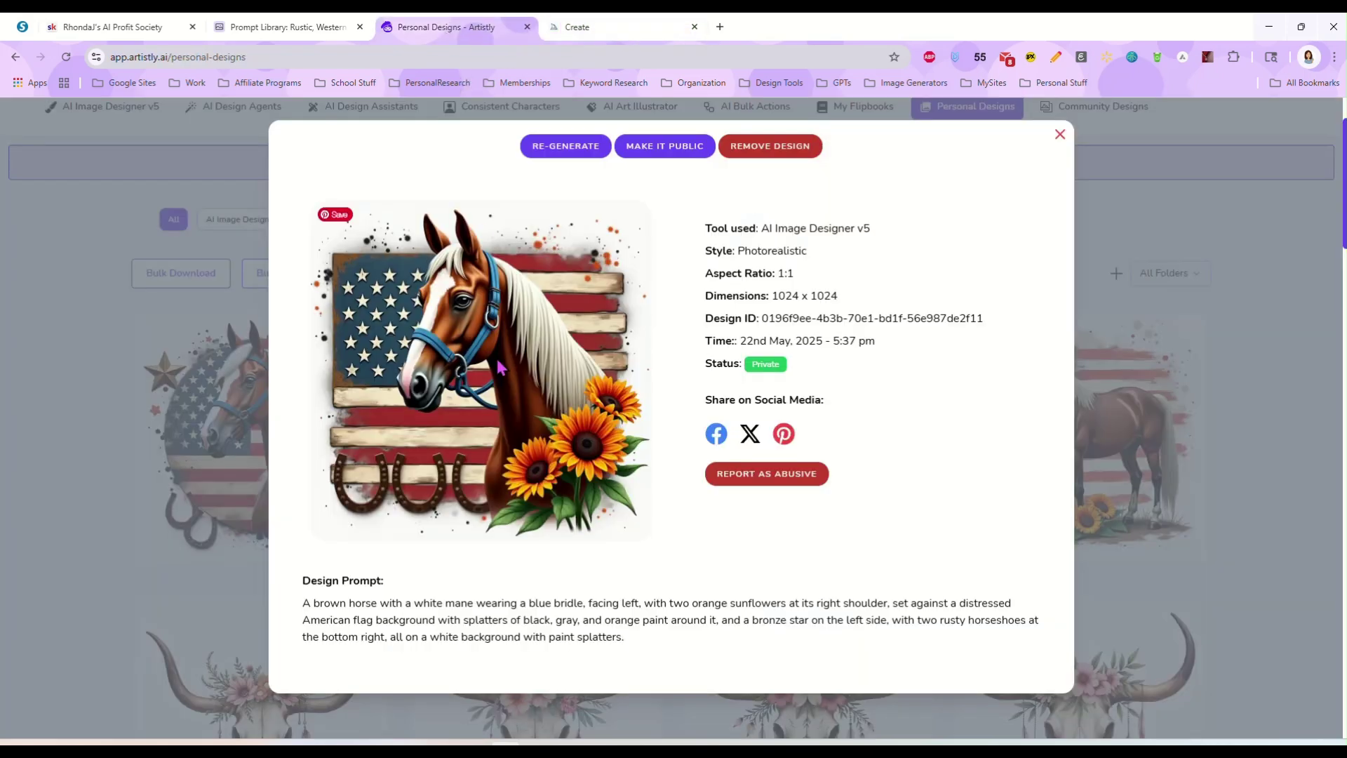
# Copy the full design prompt of the second horse design.
pyautogui.tripleClick(591, 614)
pyautogui.rightClick(589, 612)
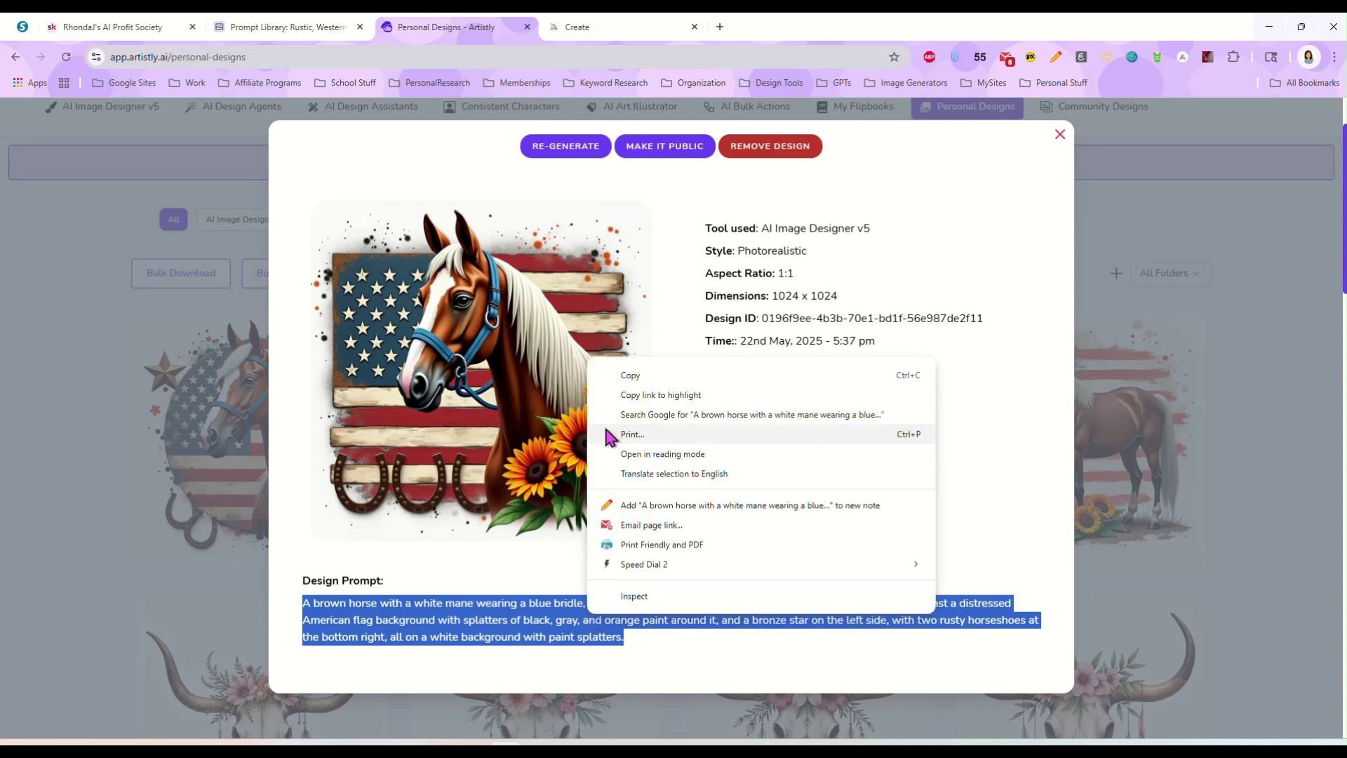
pyautogui.click(618, 375)
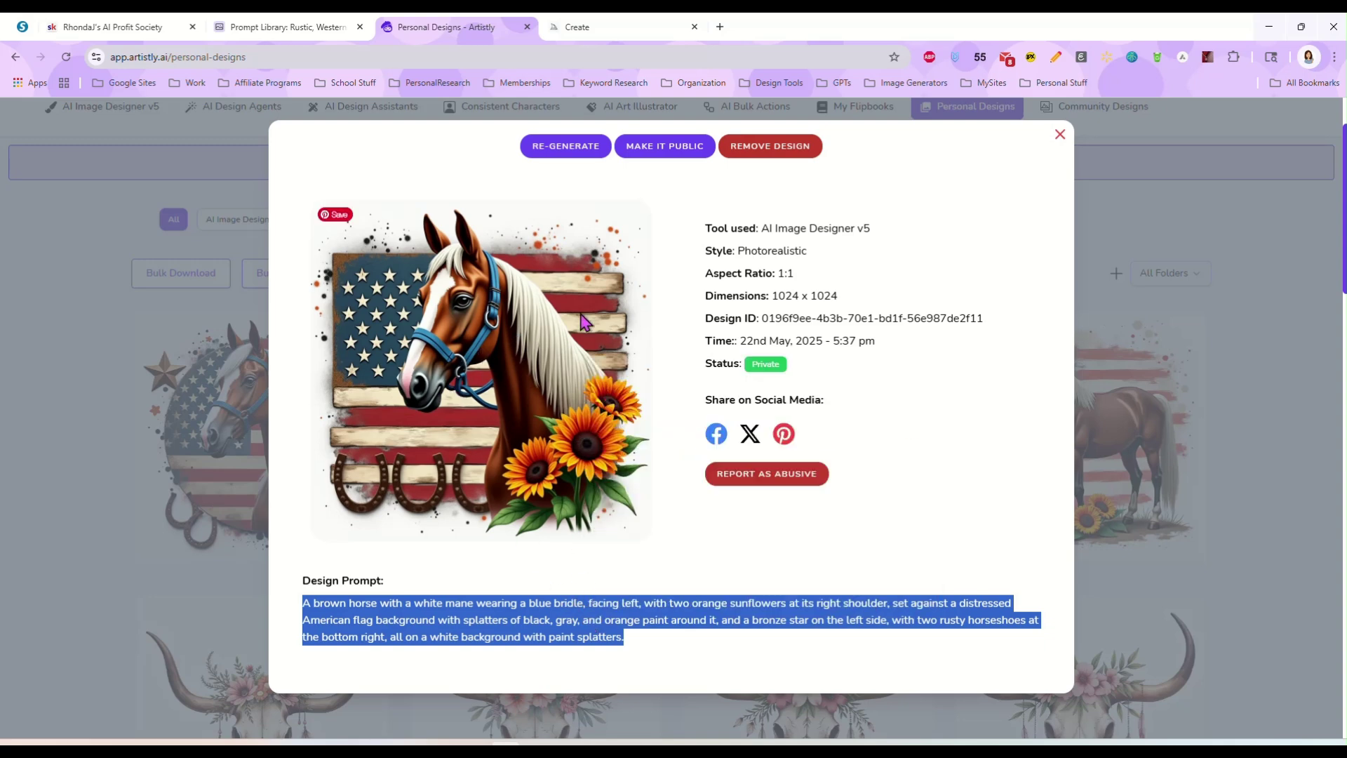
# Close the second horse design's preview and view the third horse design enlarged.
pyautogui.click(1059, 135)
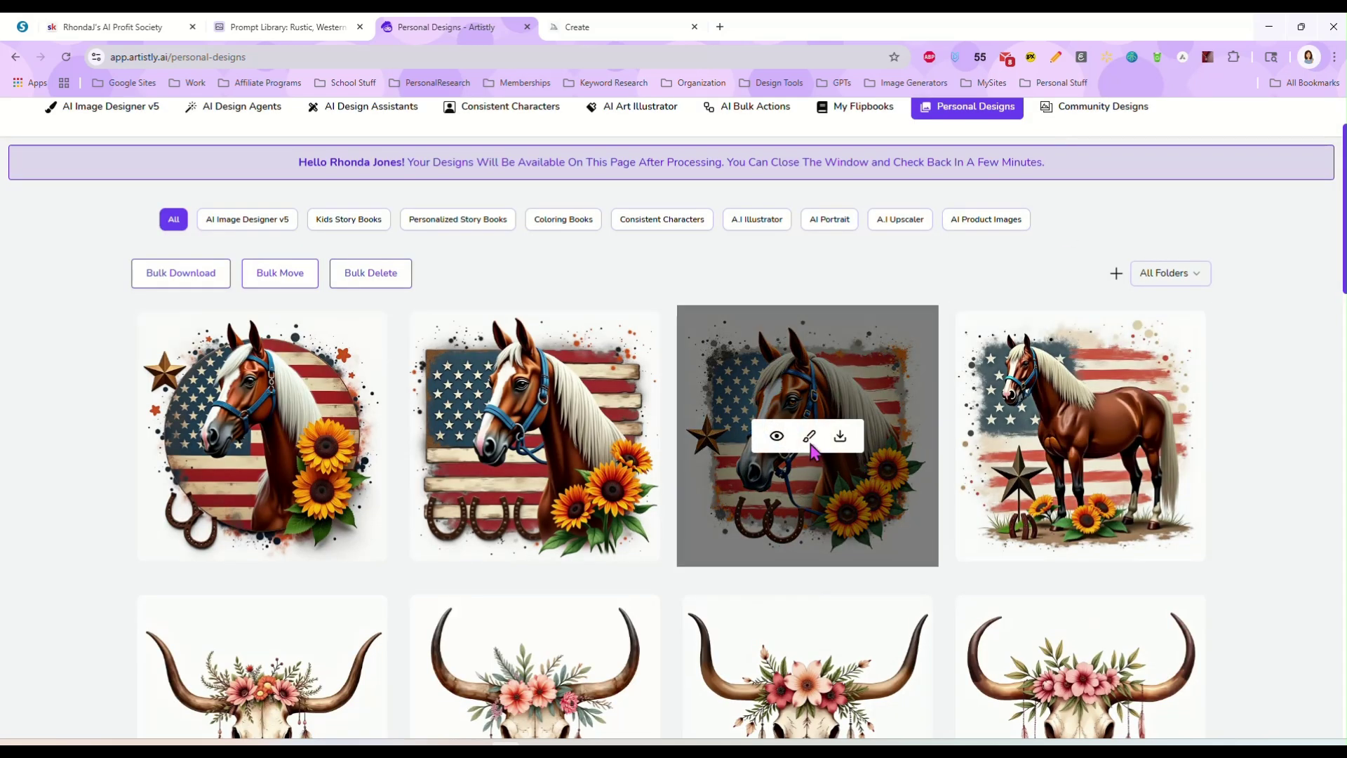
pyautogui.click(776, 440)
pyautogui.click(676, 494)
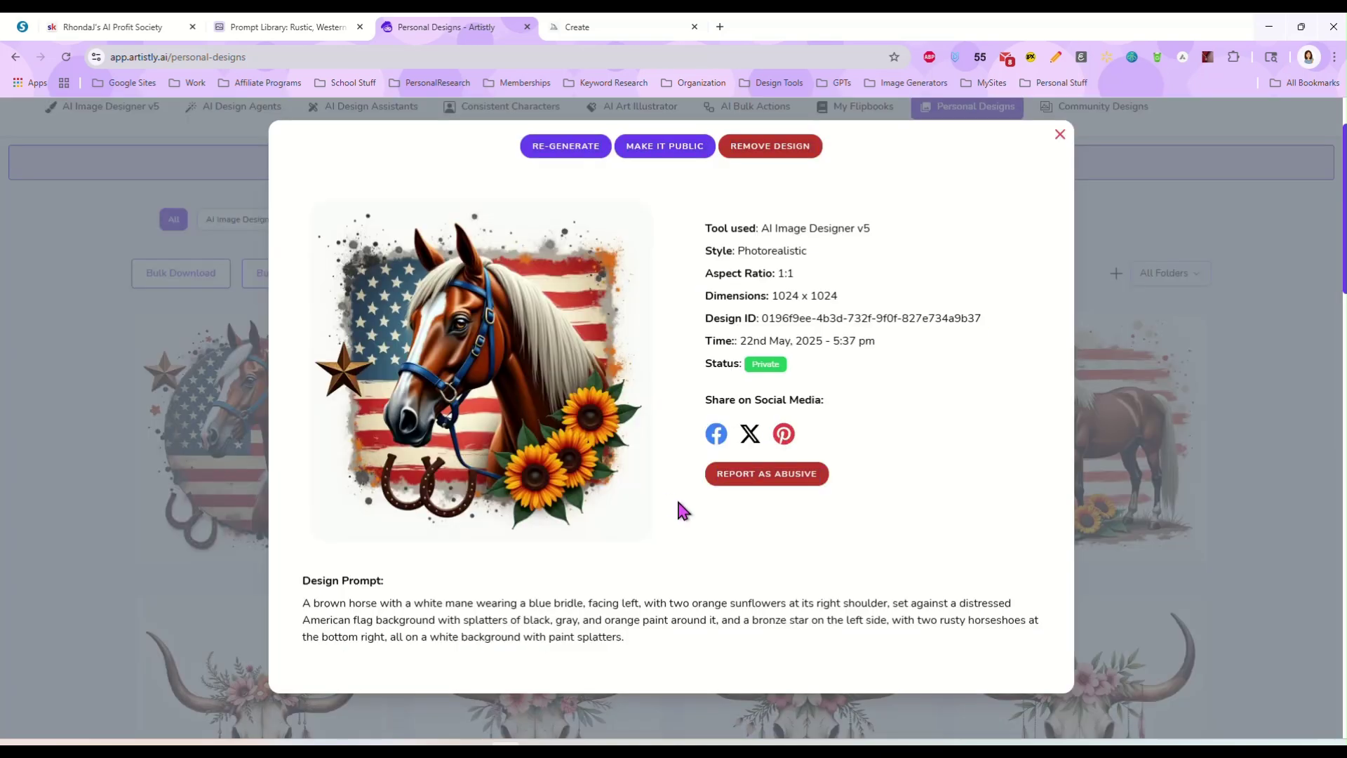
# Open PromeAI's AI Image Generator in place of Midjourney, replace its prompt with the copied horse prompt and generate the images.
pyautogui.click(645, 27)
pyautogui.click(923, 83)
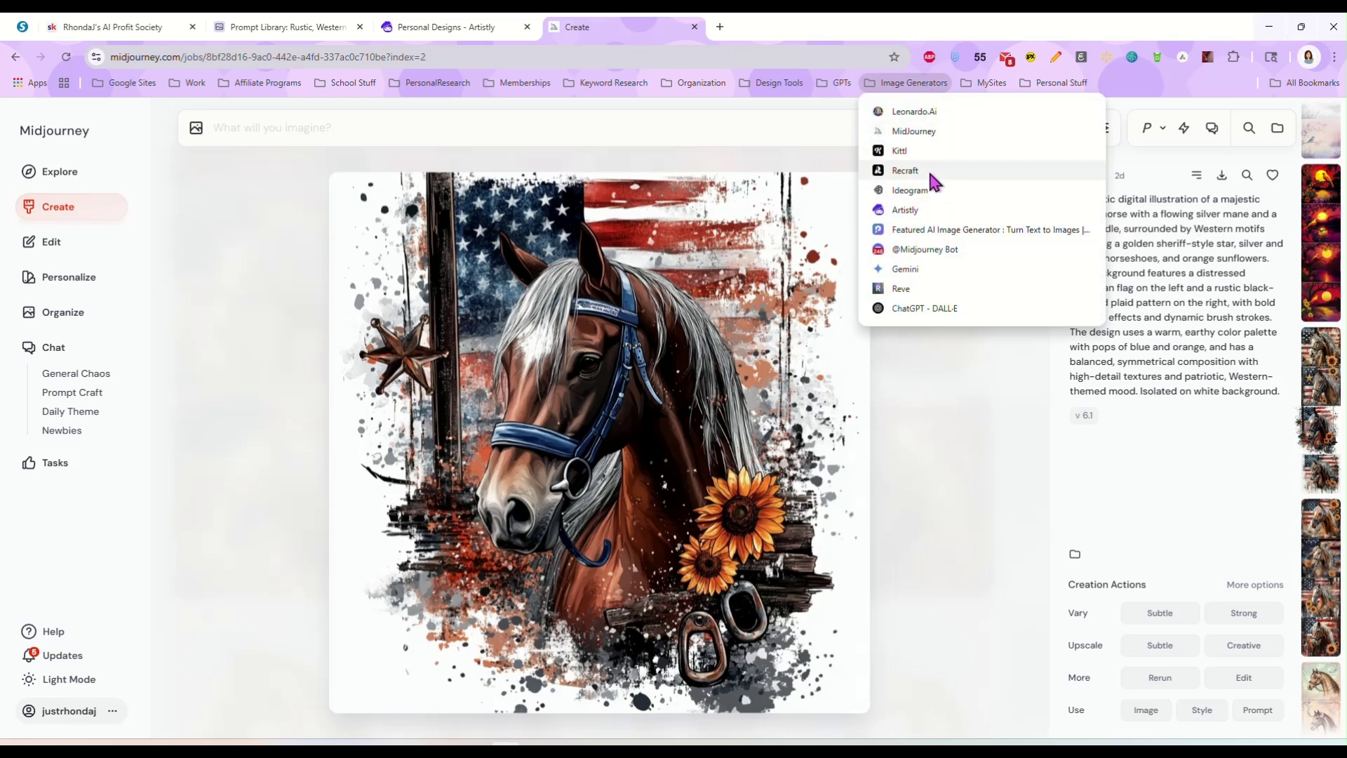
pyautogui.click(922, 229)
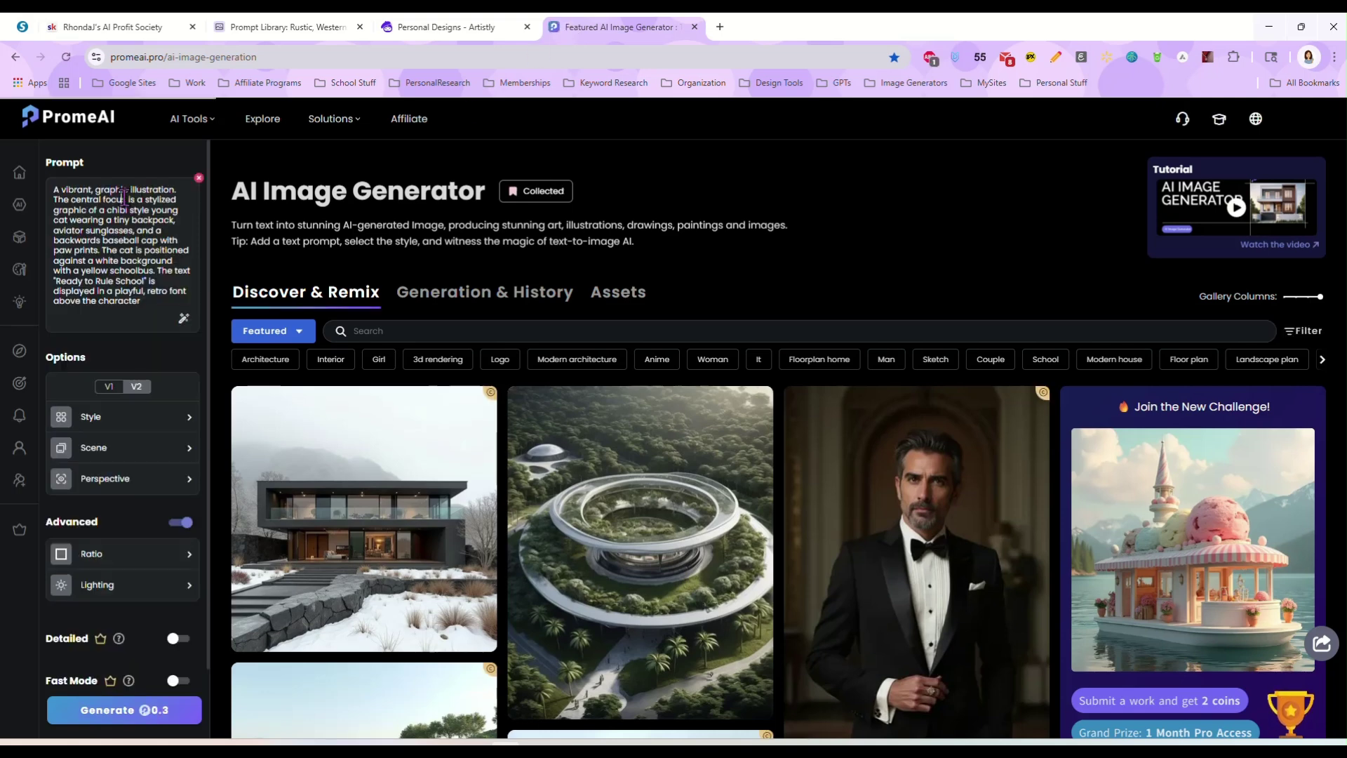
pyautogui.hotkey('ctrl', 'a')
pyautogui.hotkey('ctrl', 'v')
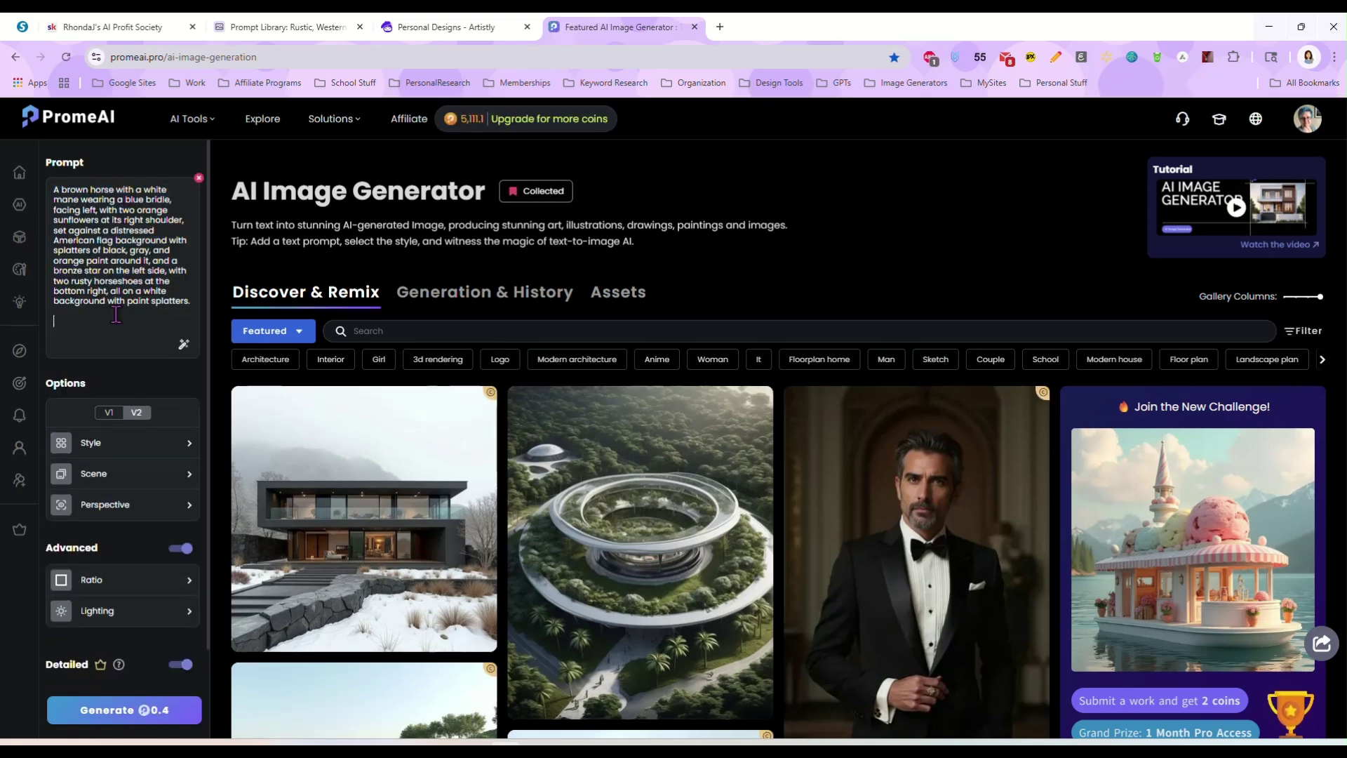
pyautogui.click(112, 710)
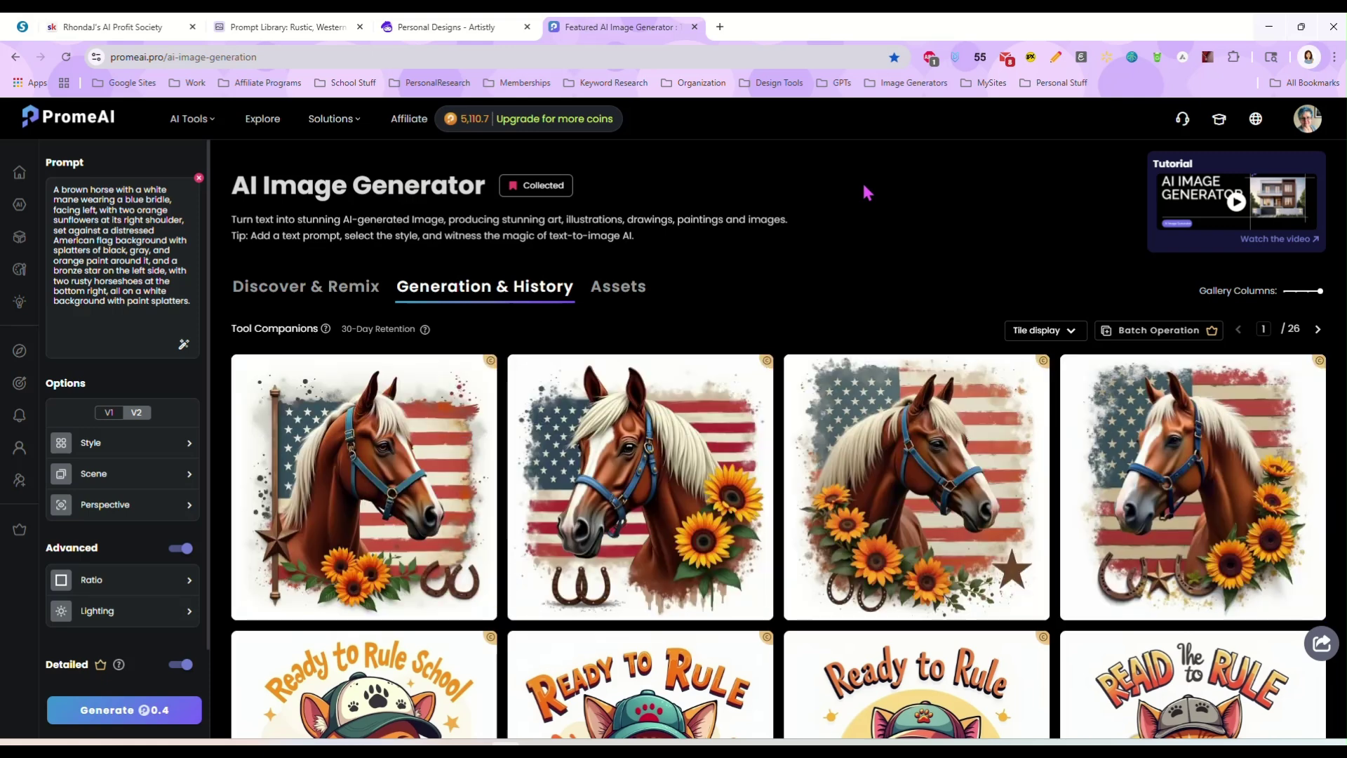
# Compare PromeAI's third horse image enlarged with Artistly's third horse design, closing both previews.
pyautogui.click(459, 27)
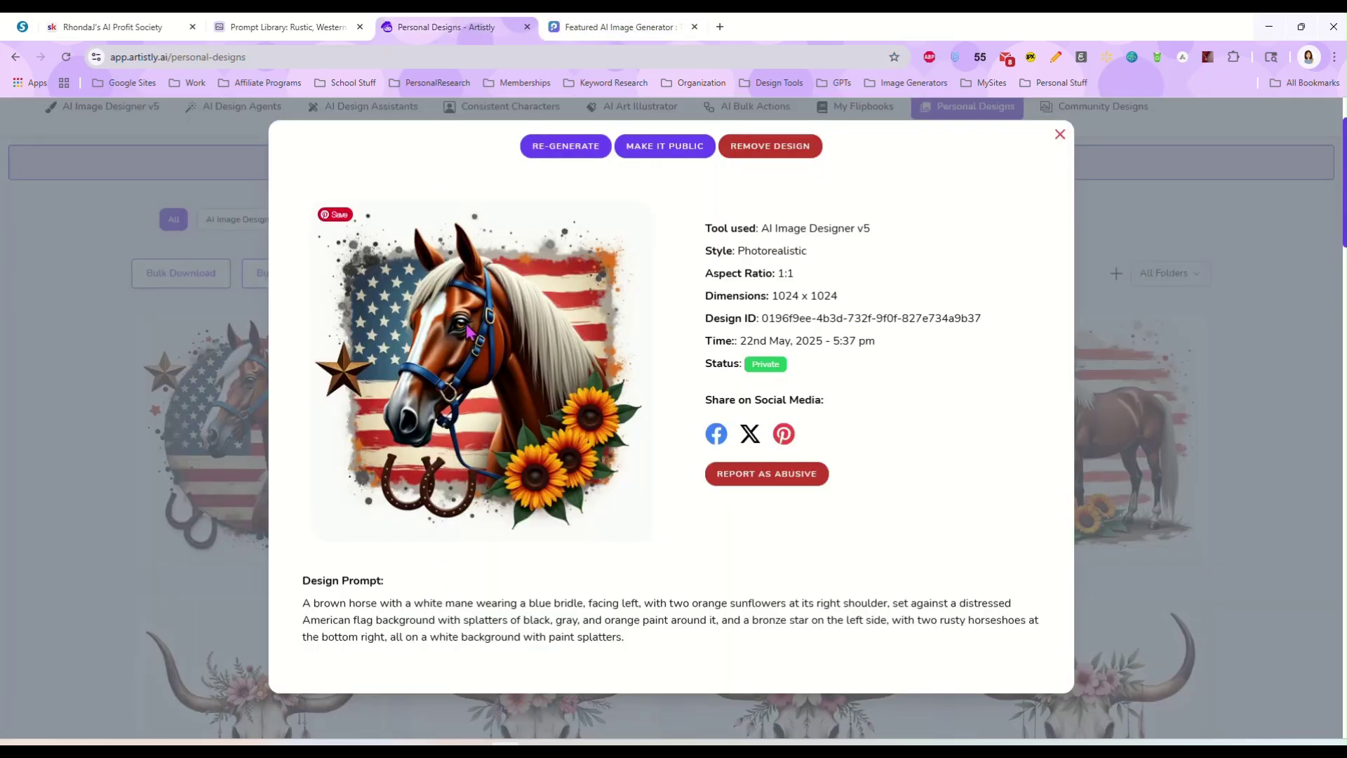
pyautogui.click(604, 27)
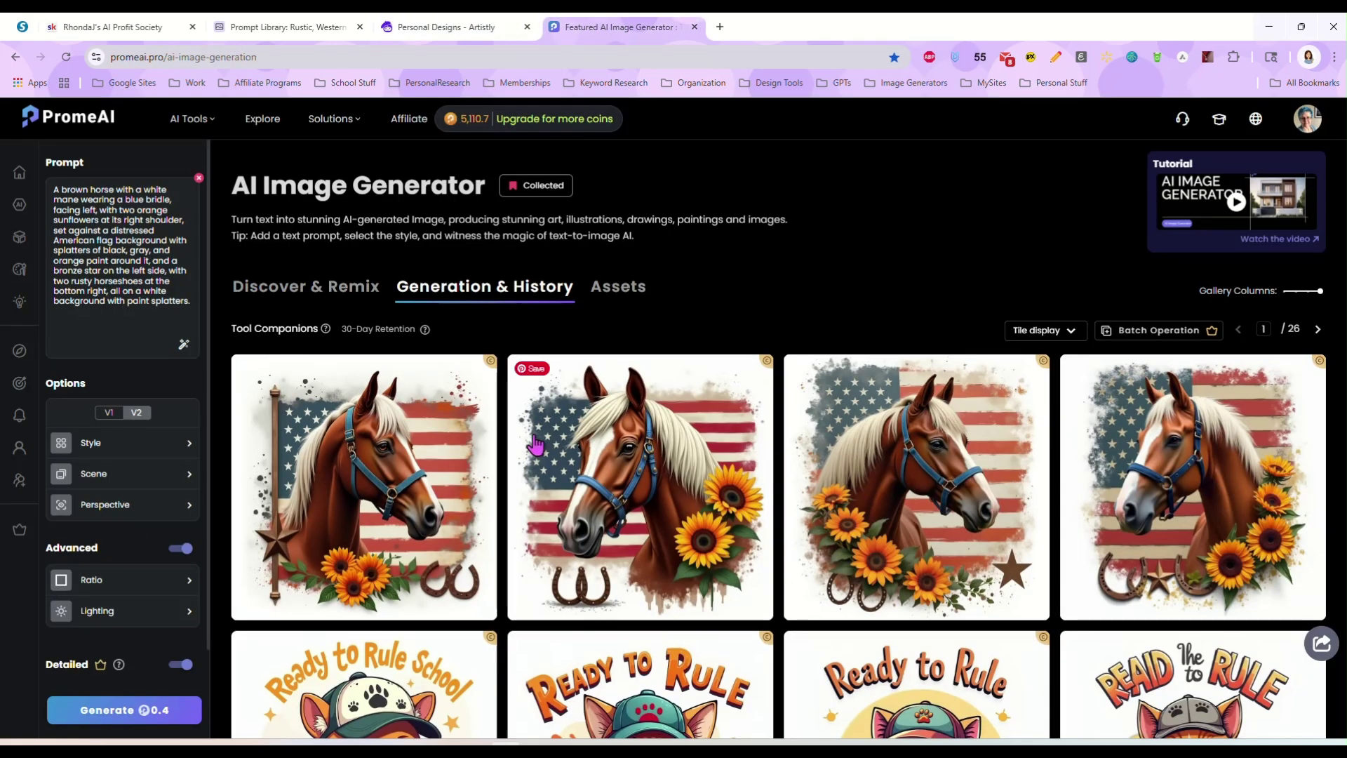
pyautogui.click(907, 475)
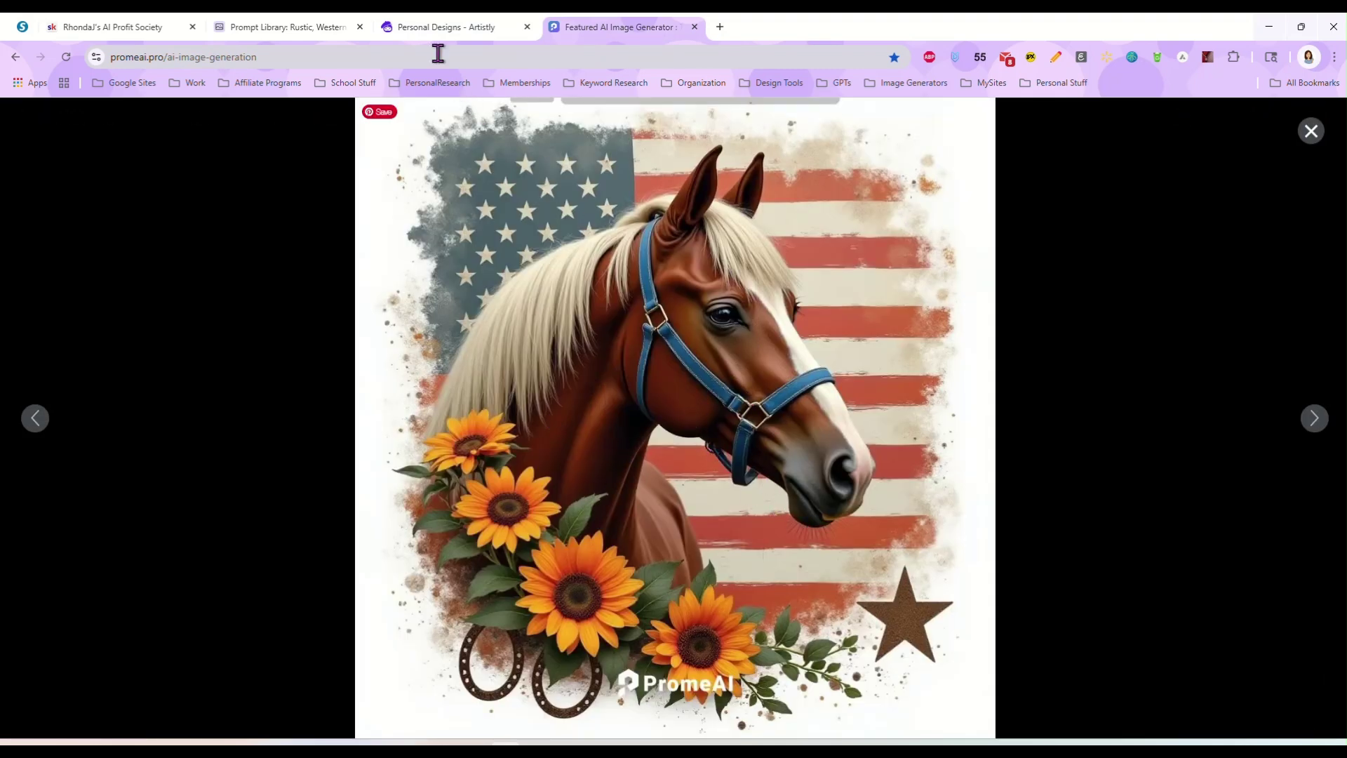
pyautogui.hotkey('ctrl', 'shift', 'Tab')
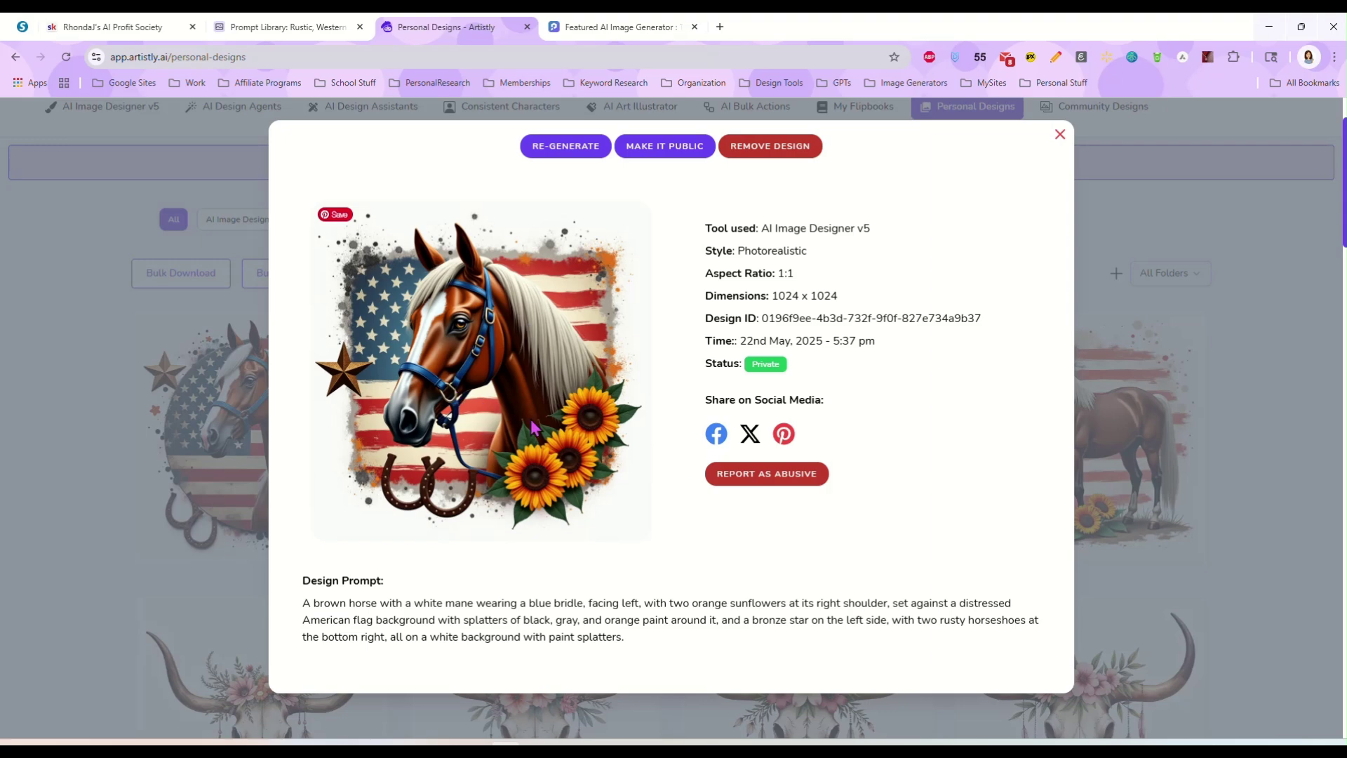
pyautogui.click(1060, 135)
pyautogui.click(692, 18)
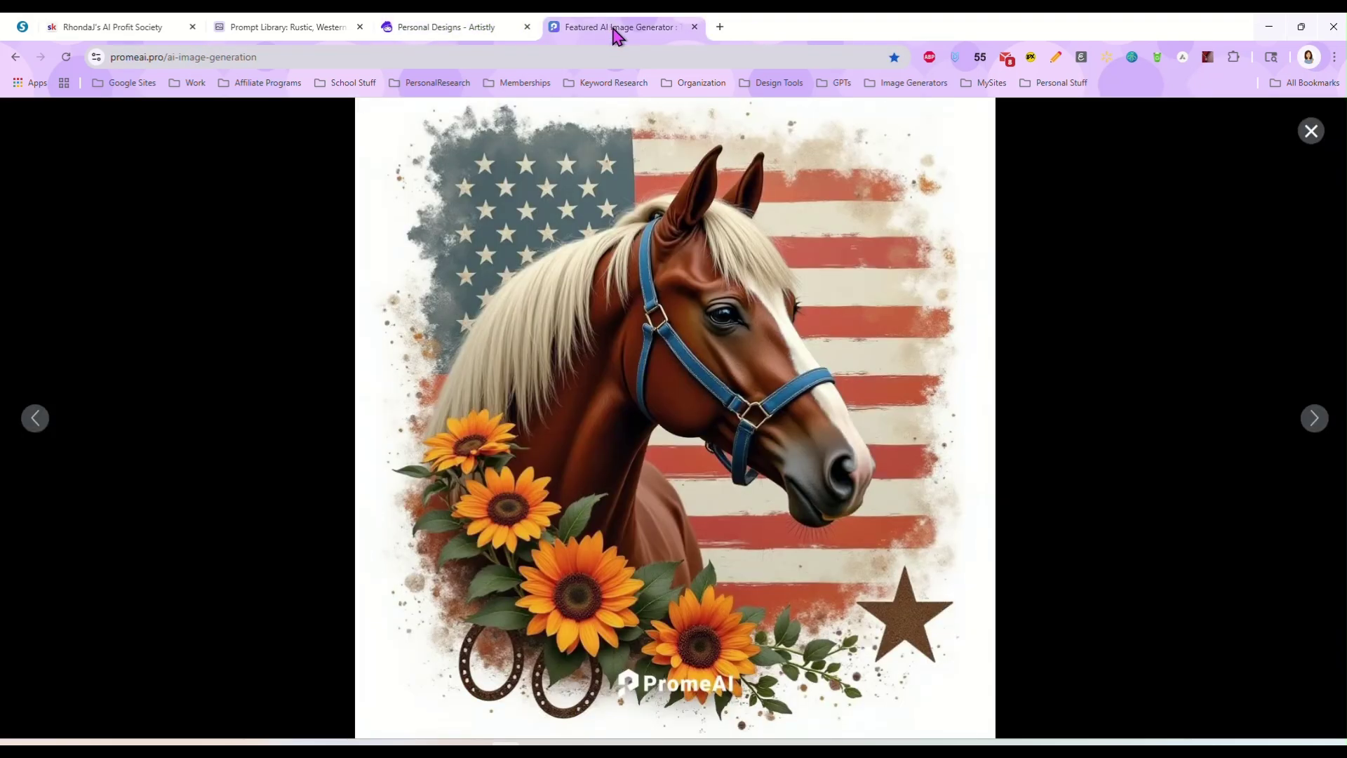
pyautogui.click(1309, 132)
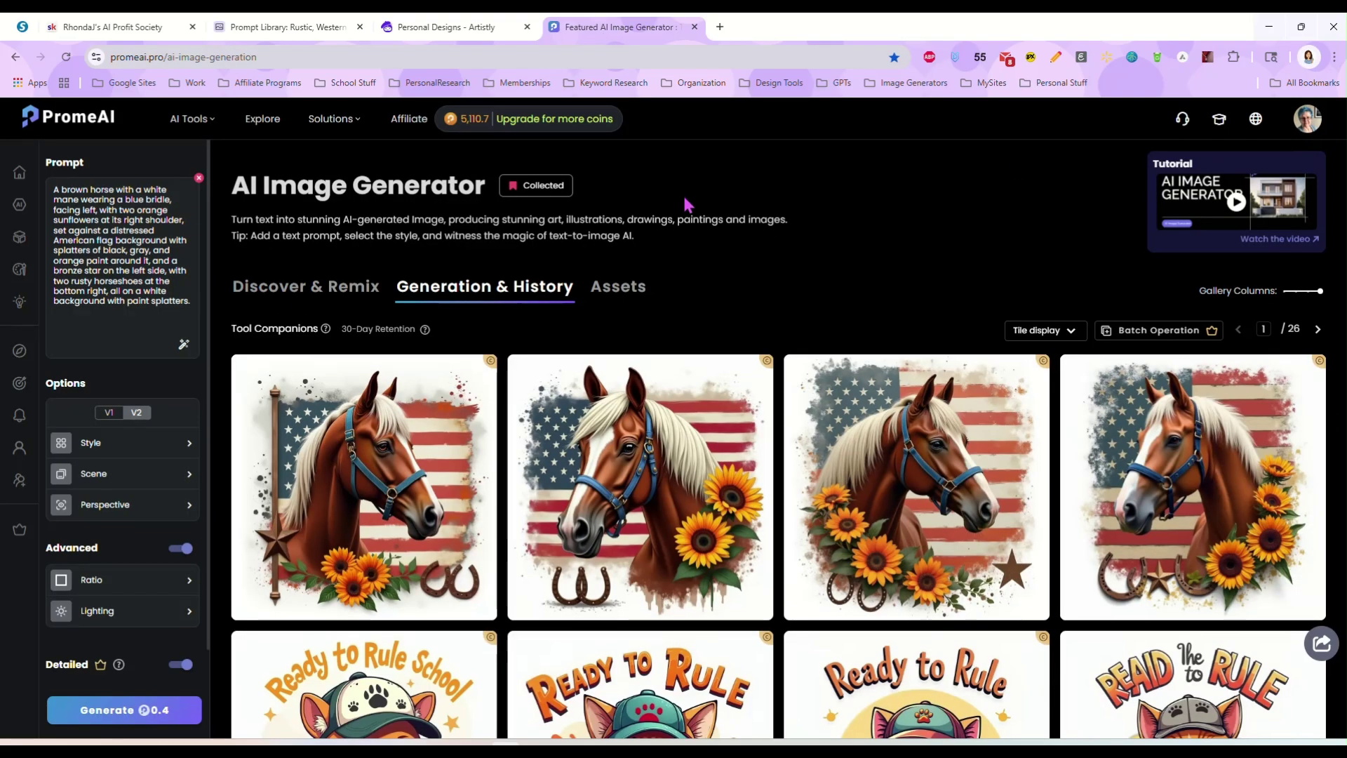
# Find the green T-Rex "Ready to Rule School" image with the pink backpack in PromeAI's generation history and view it enlarged.
pyautogui.scroll(-6, 764, 361)
pyautogui.scroll(-6, 765, 361)
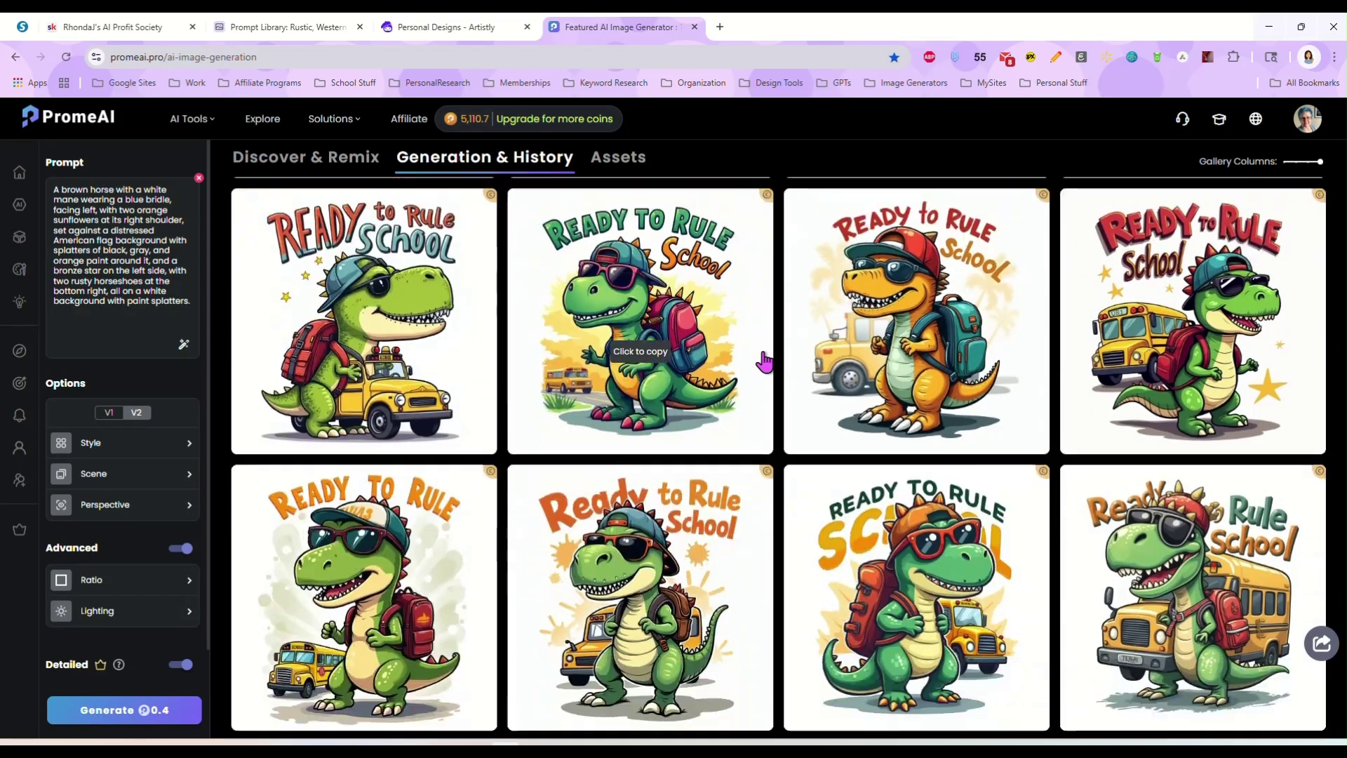
pyautogui.scroll(4, 761, 361)
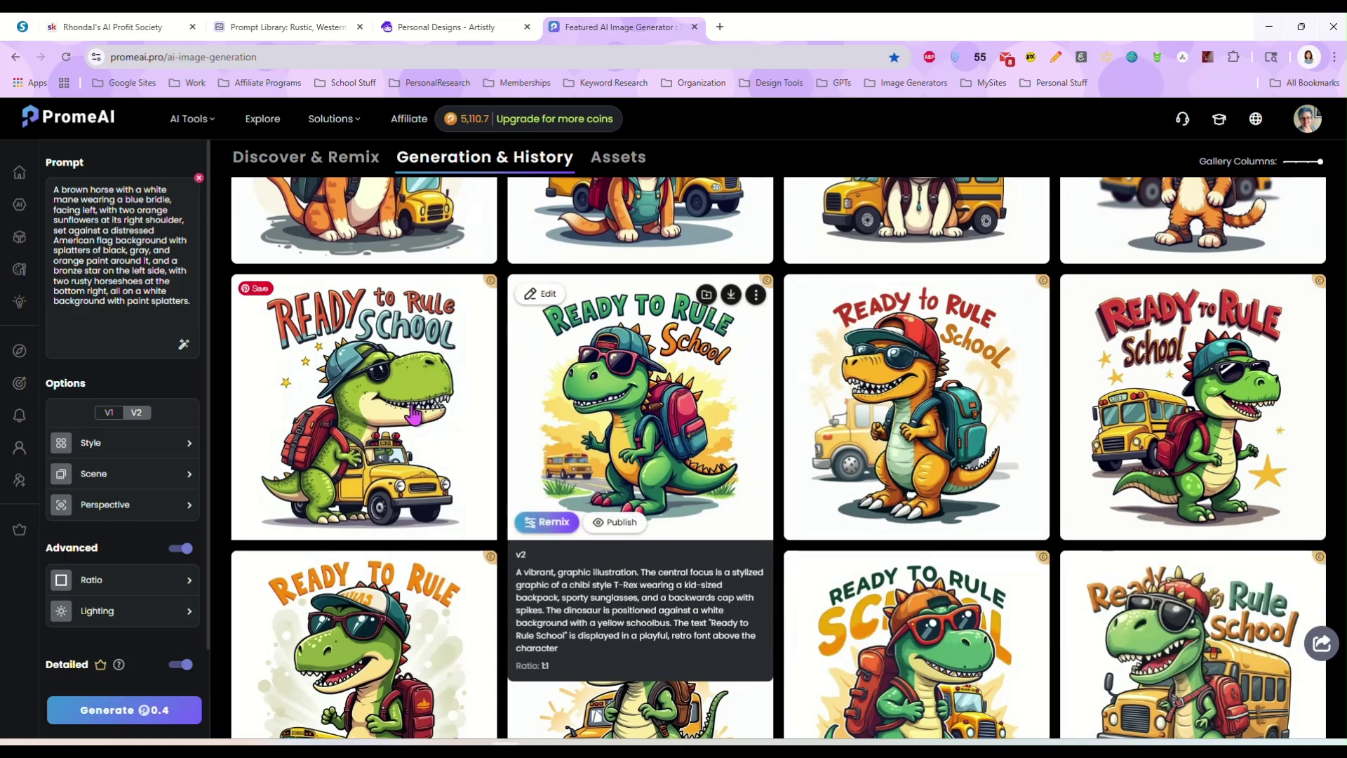
pyautogui.click(652, 442)
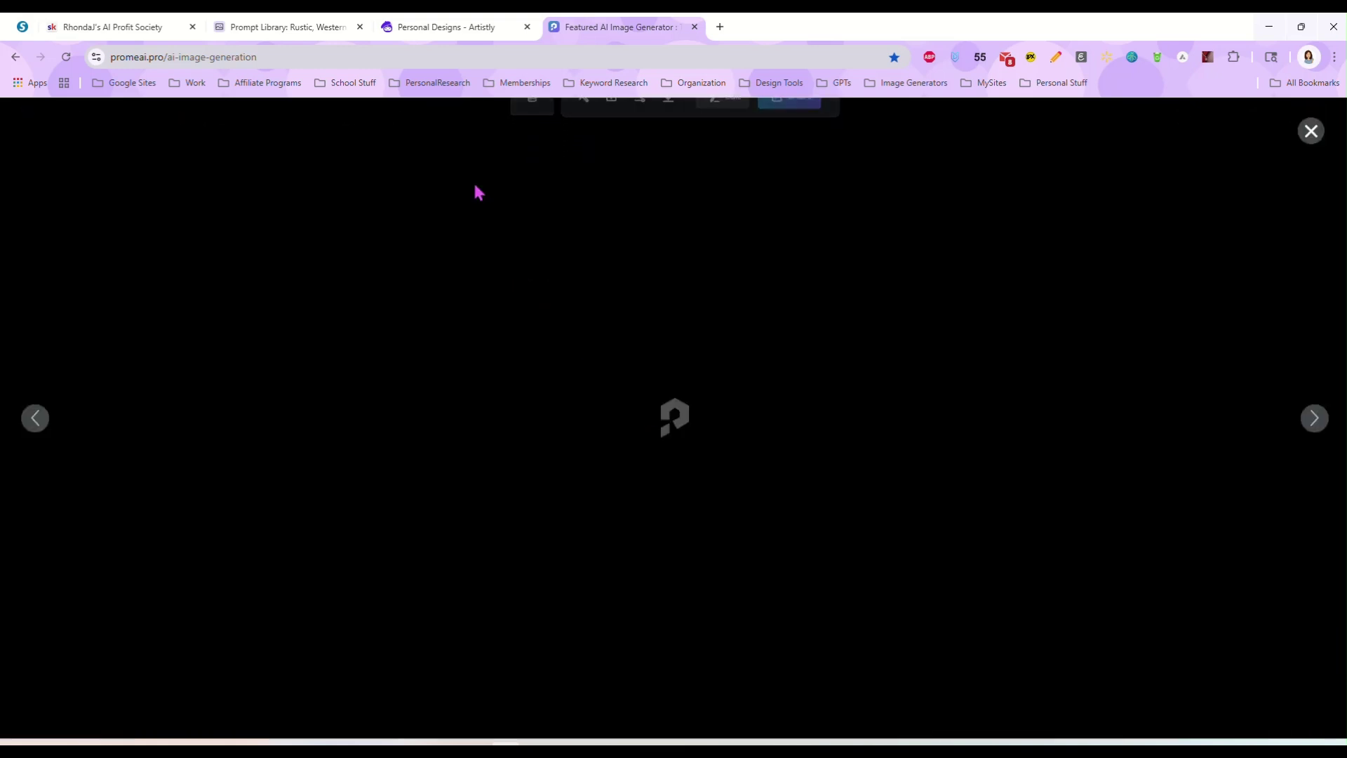
# Switch to Artistly, open the Create From Prompt form in AI Image Designer v5 and start Mirror Magic.
pyautogui.click(434, 31)
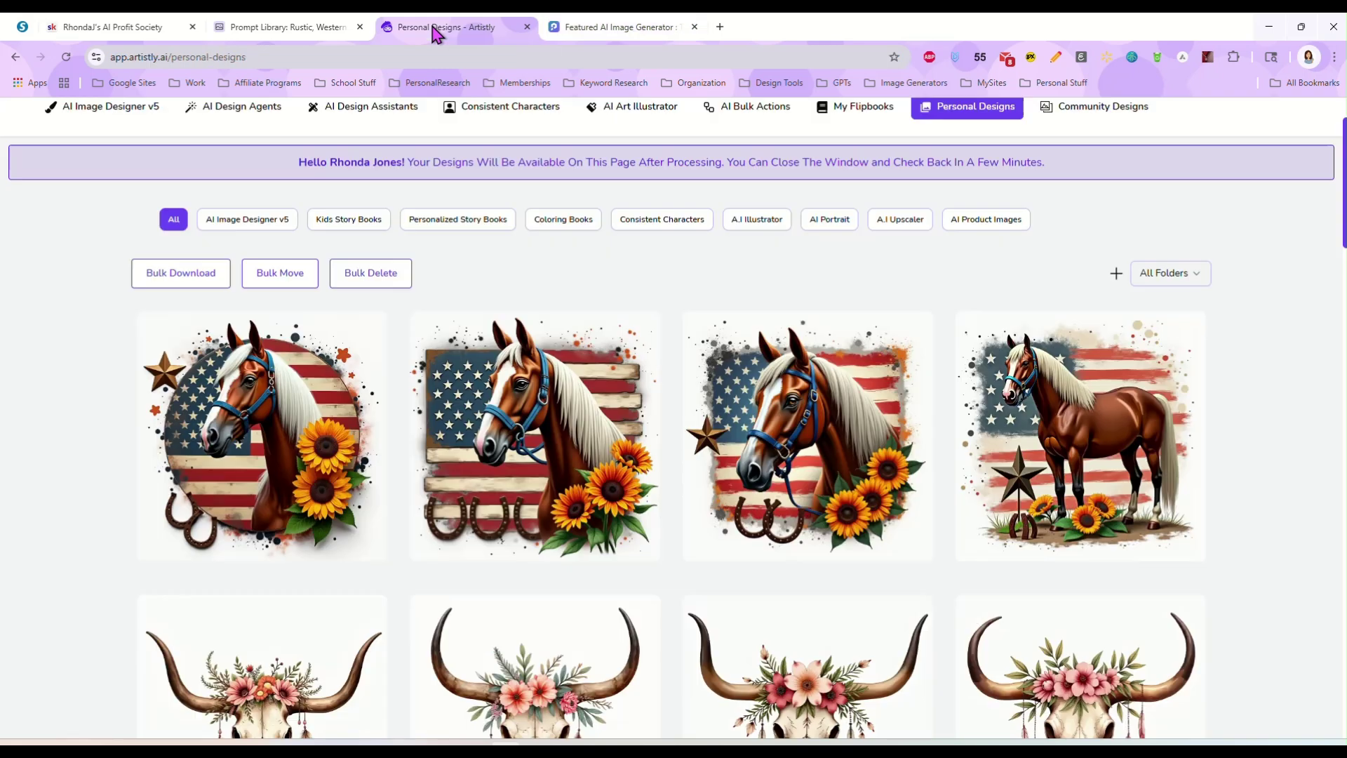
pyautogui.click(106, 111)
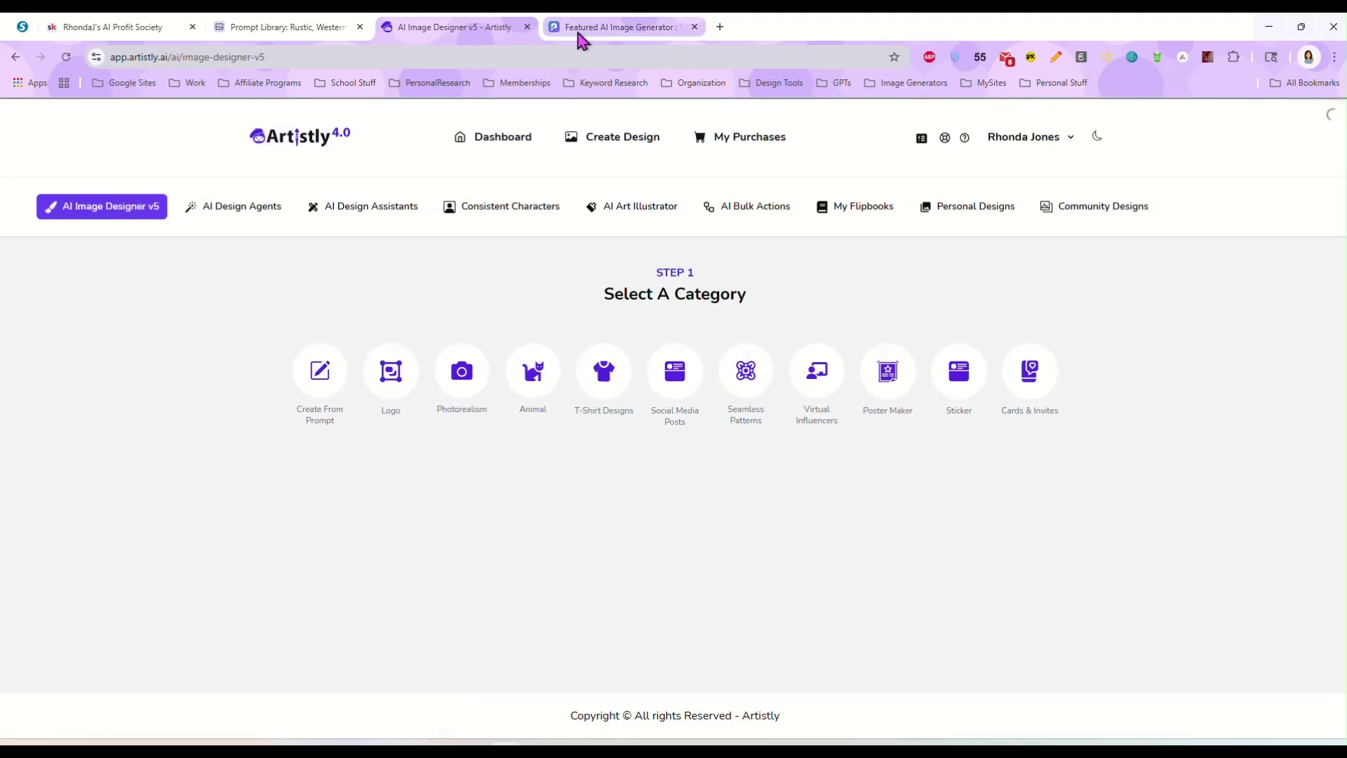
pyautogui.scroll(-5, 314, 385)
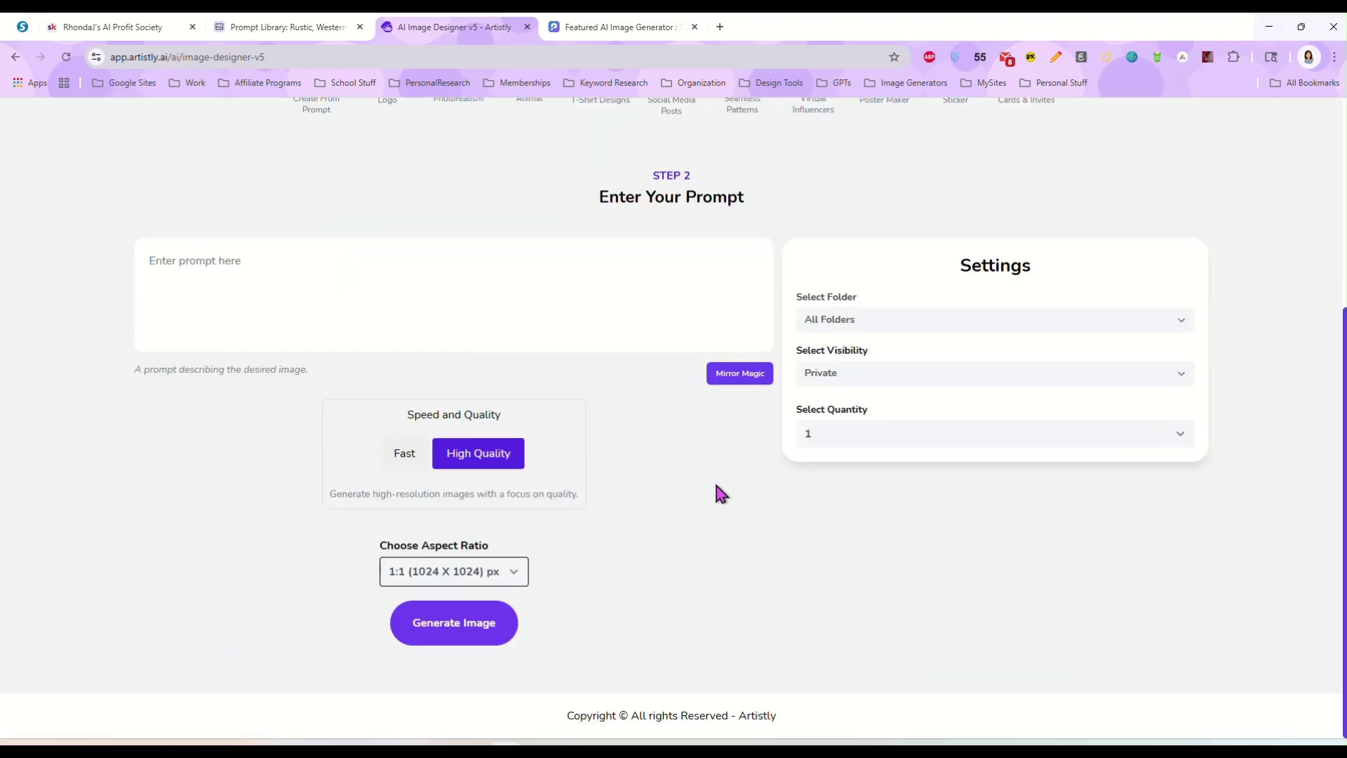
pyautogui.click(729, 379)
# Close the T-Rex preview in PromeAI, bring that image into Artistly's Describe Image dialog and request its description.
pyautogui.click(608, 25)
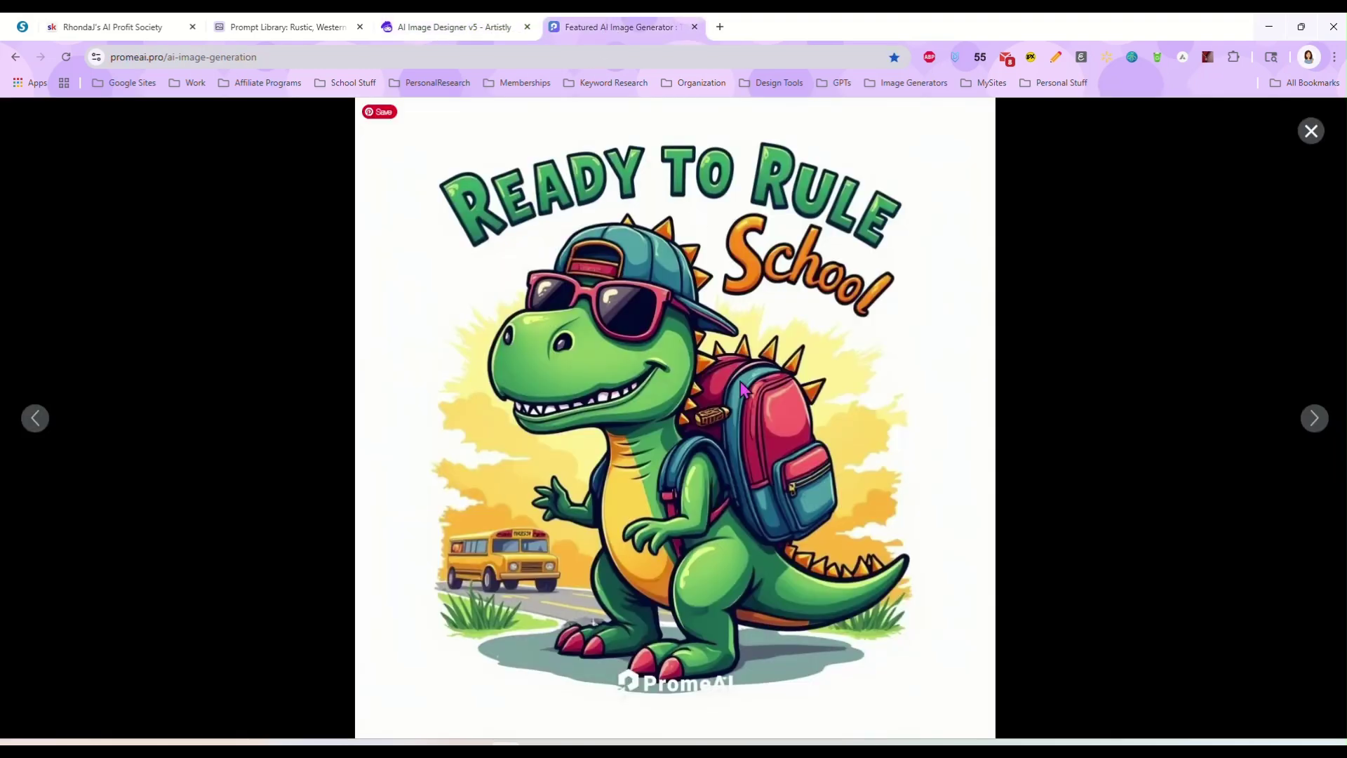
pyautogui.click(1311, 130)
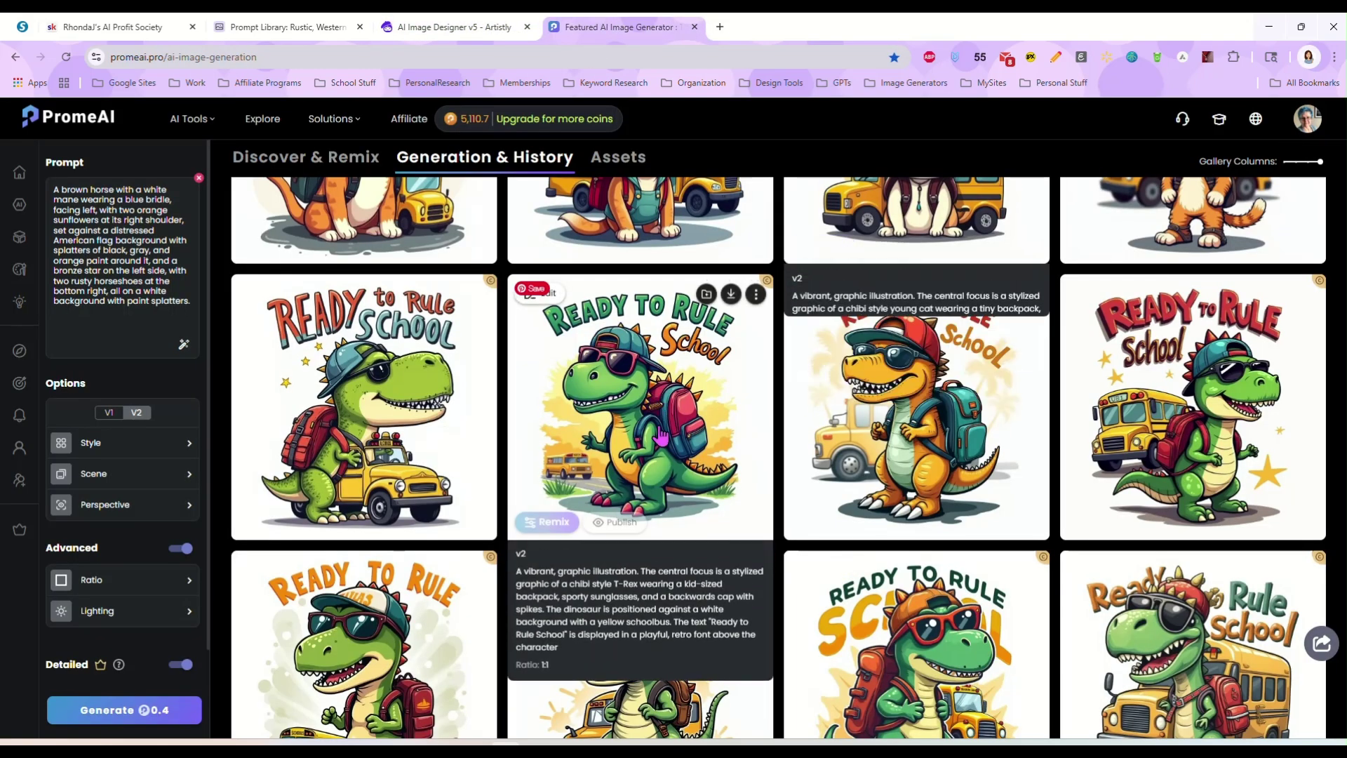
pyautogui.moveTo(665, 433); pyautogui.dragTo(615, 370)
pyautogui.click(867, 573)
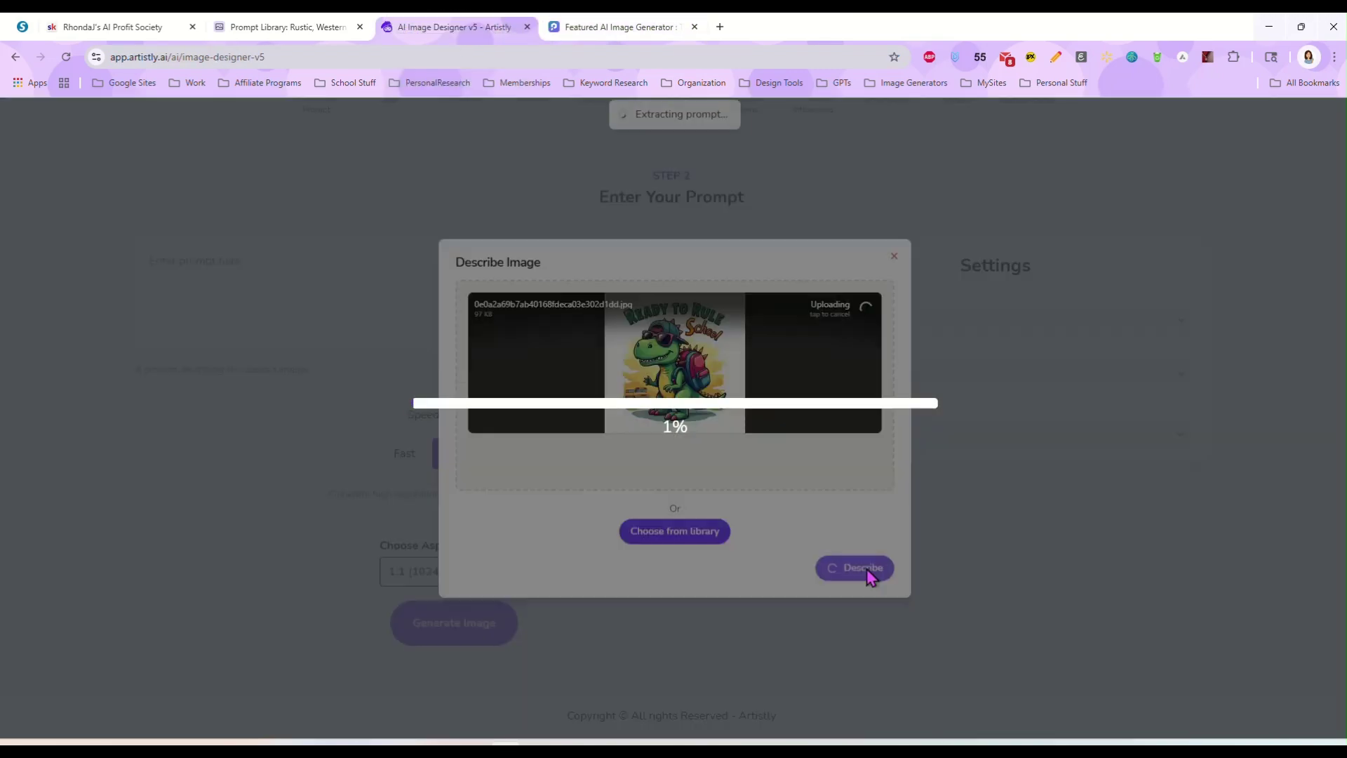
# View the same T-Rex image enlarged in PromeAI, return to Artistly and extract a prompt from the uploaded image.
pyautogui.click(595, 27)
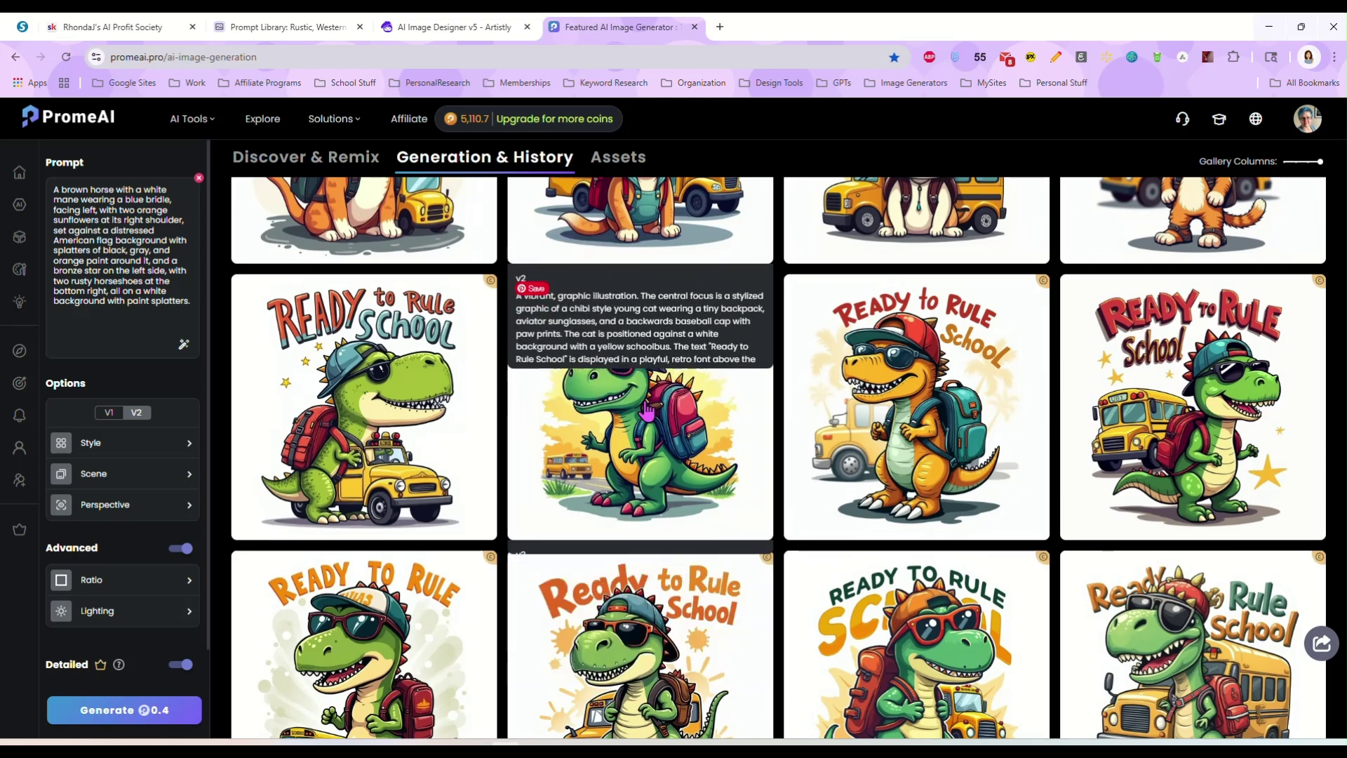
pyautogui.click(663, 454)
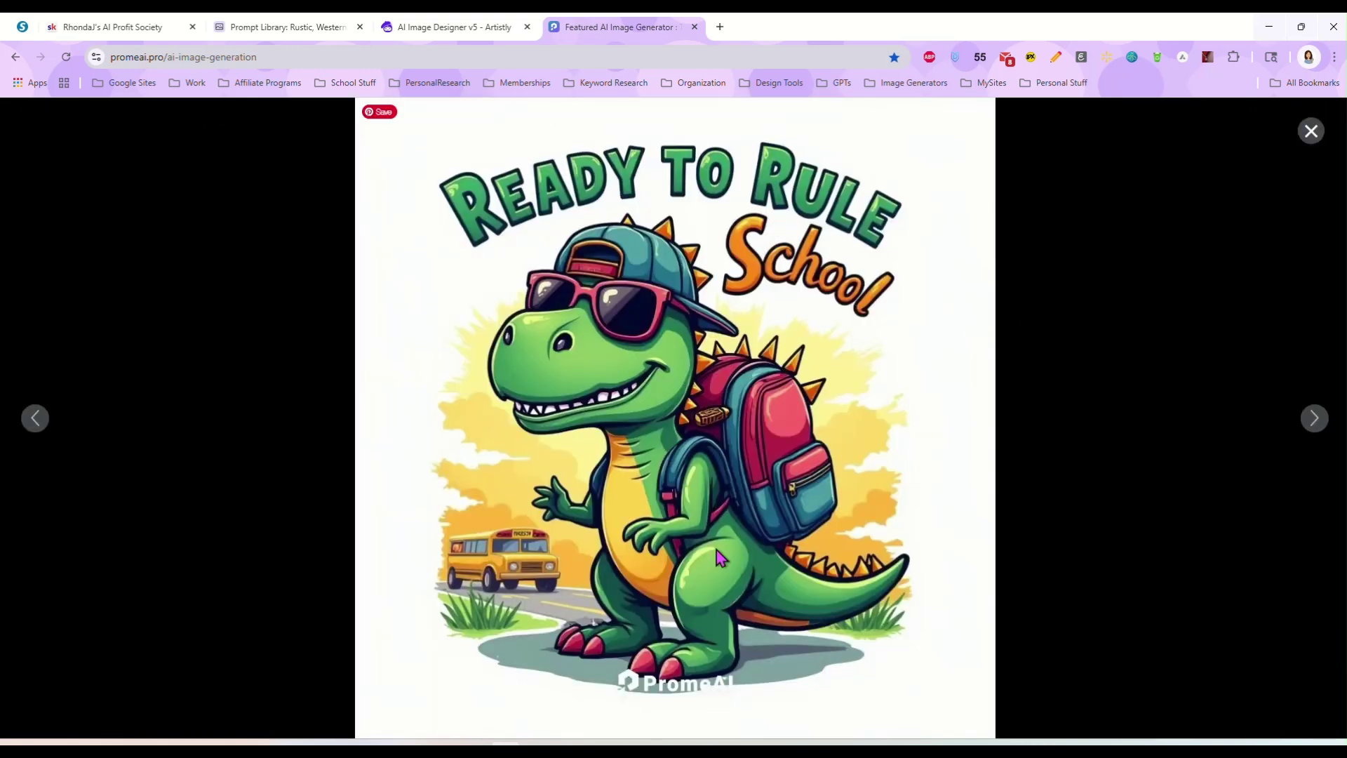
pyautogui.moveTo(550, 480); pyautogui.dragTo(547, 99)
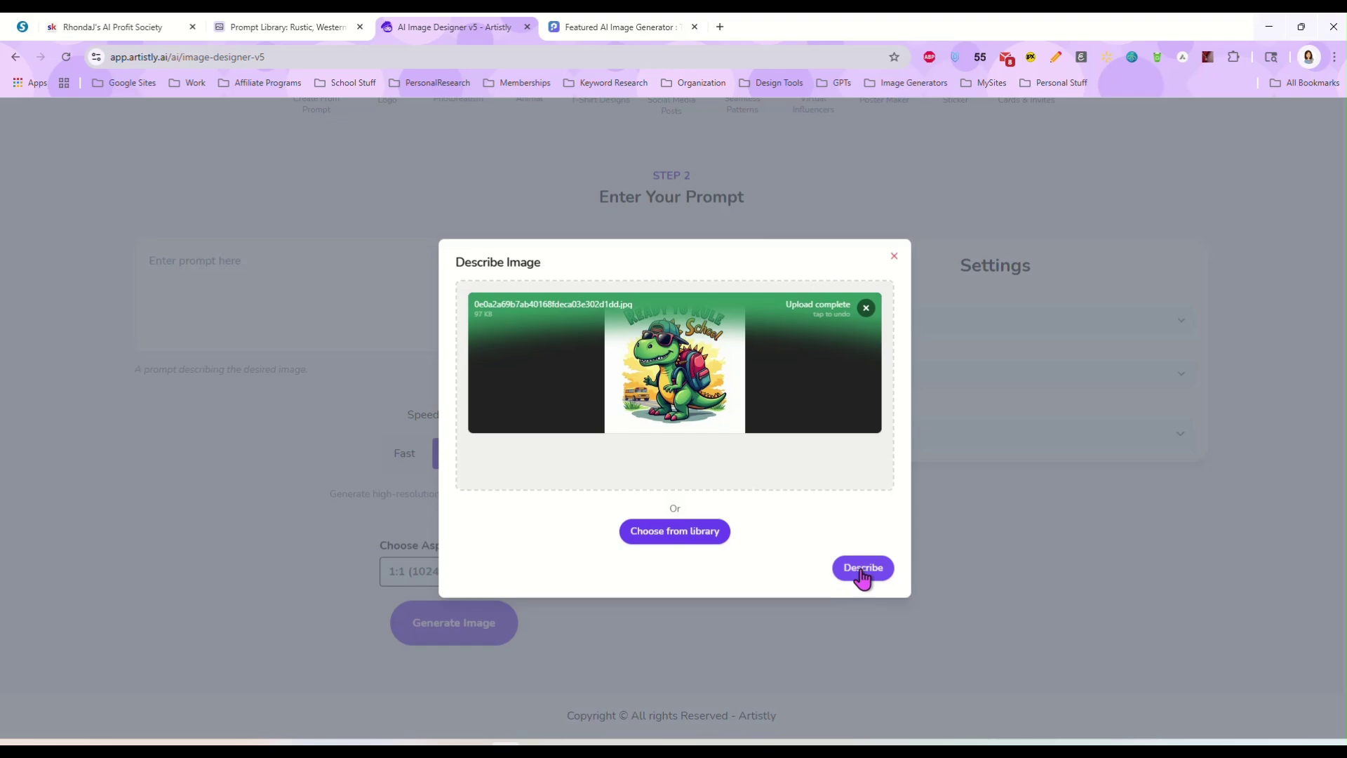
pyautogui.click(863, 569)
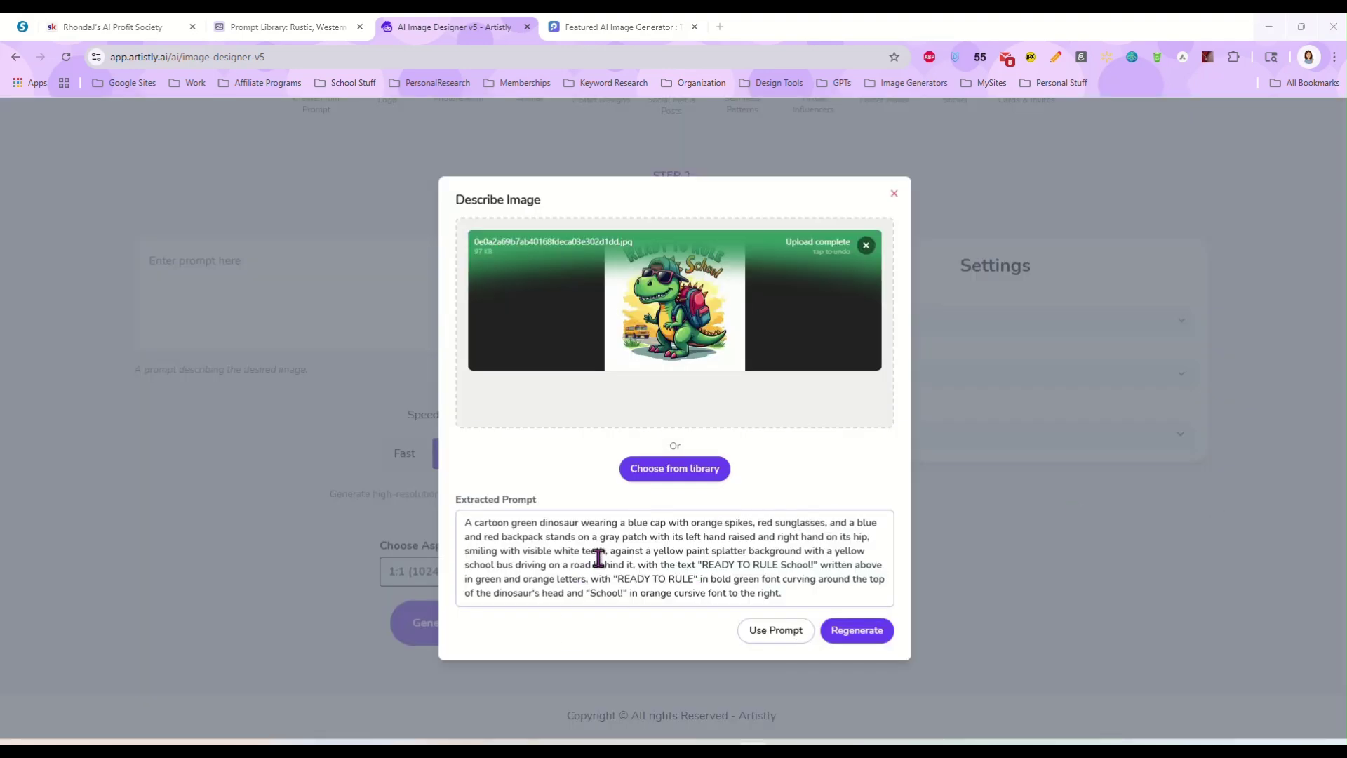
# Use the extracted dinosaur prompt, set the quantity to 4 and generate the images.
pyautogui.click(764, 630)
pyautogui.click(852, 434)
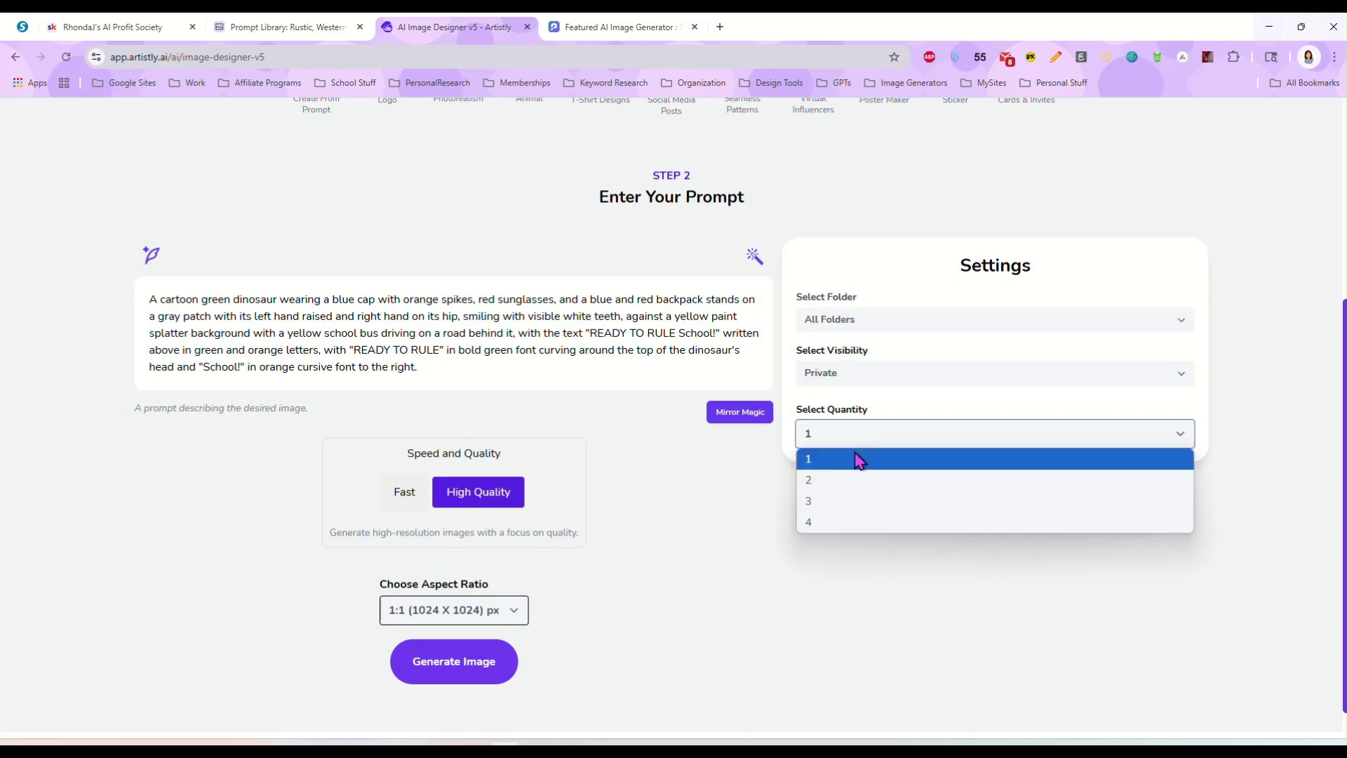
pyautogui.click(856, 535)
pyautogui.click(458, 671)
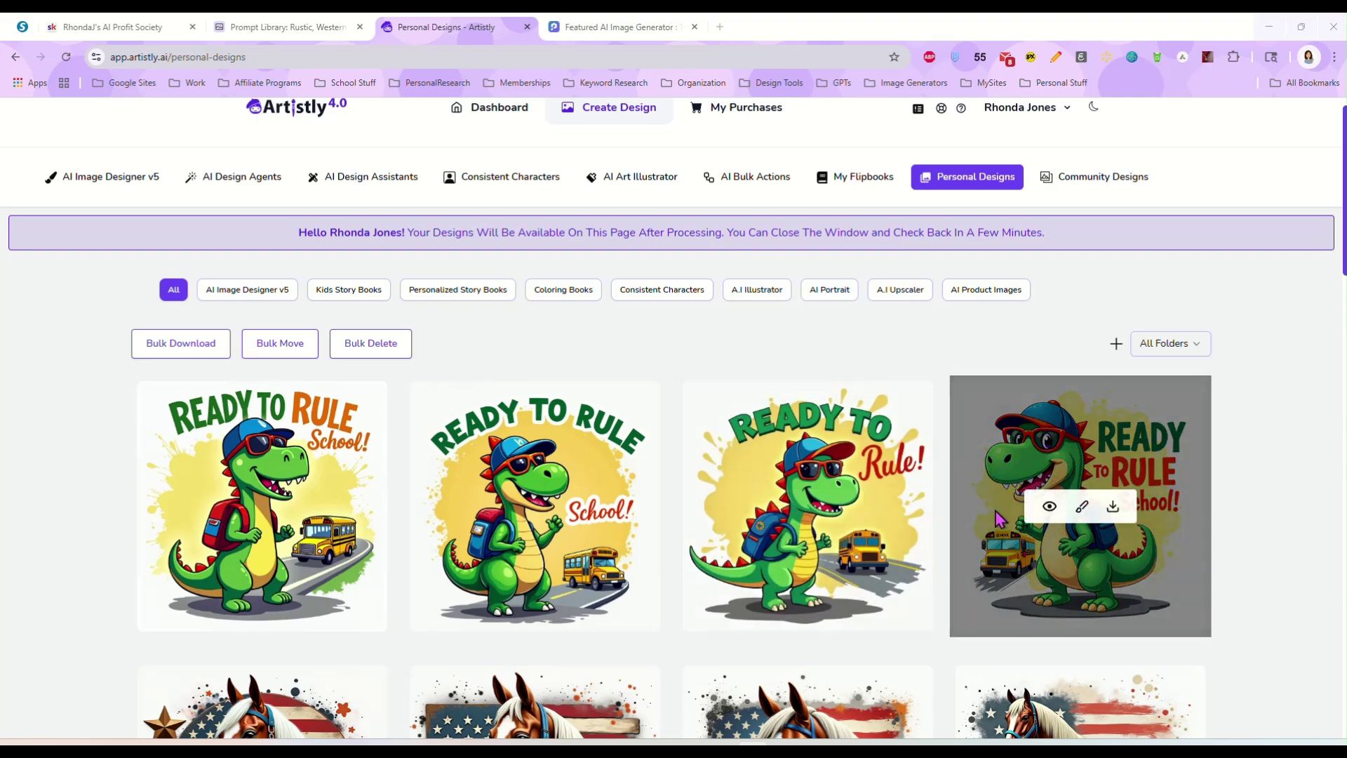
# View the fourth "Ready to Rule School" dinosaur design with its details and close its preview.
pyautogui.click(1049, 506)
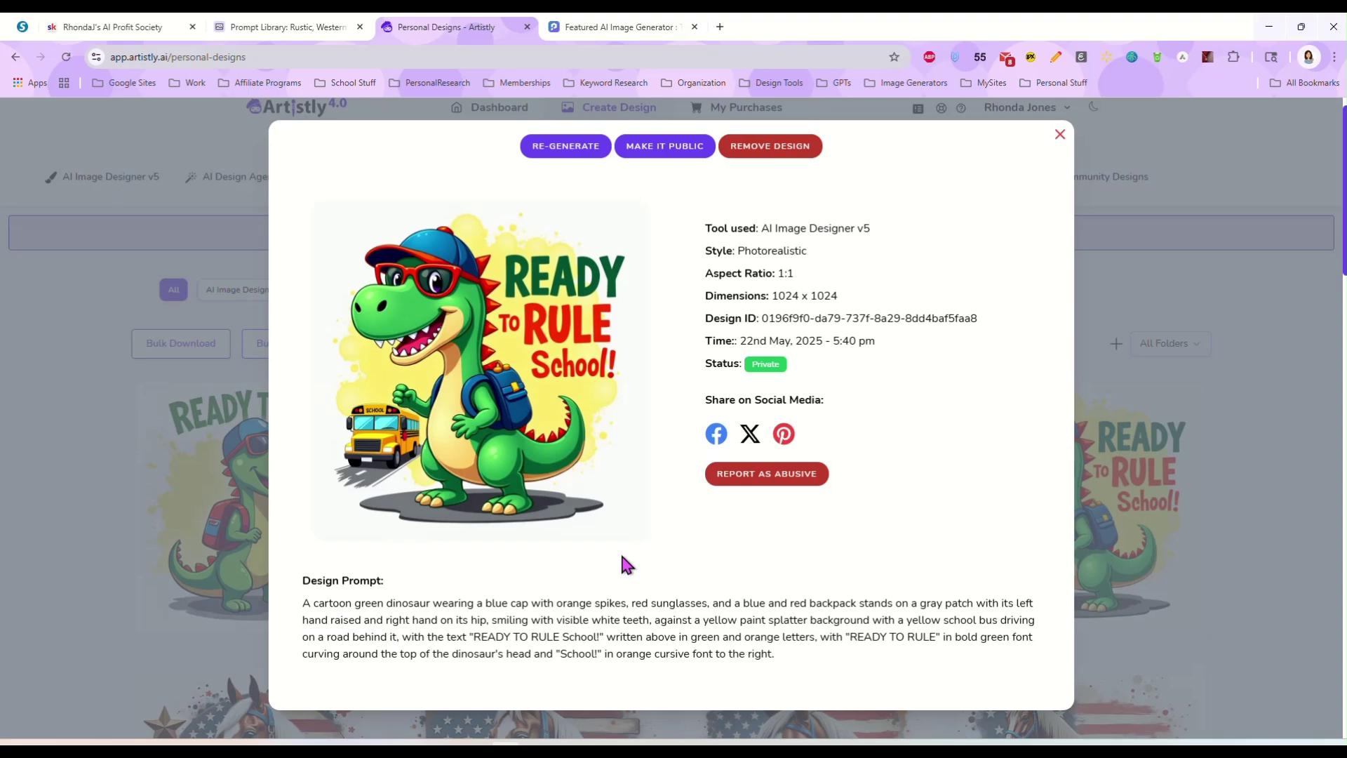
pyautogui.click(1060, 134)
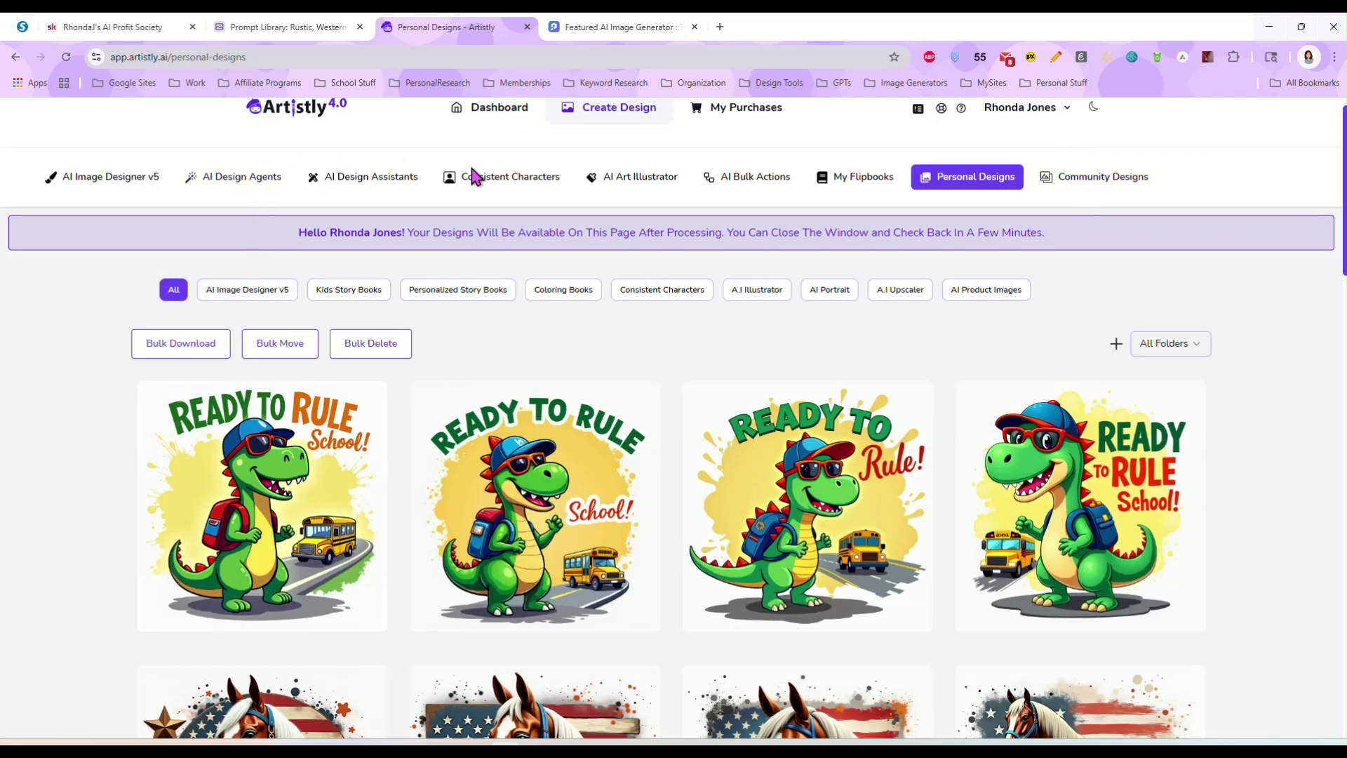
pyautogui.scroll(1, 435, 225)
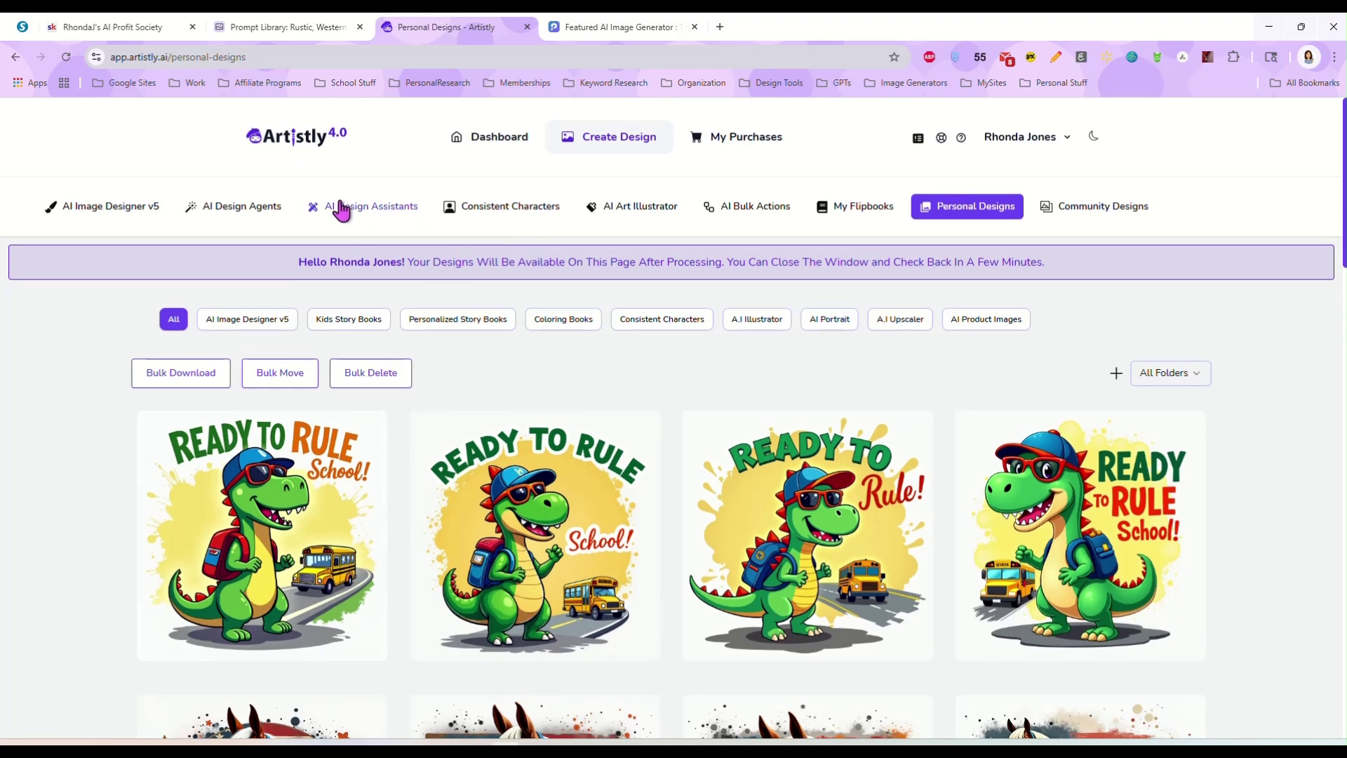
# Look over the Create From Prompt form in AI Image Designer v5 and return to Personal Designs.
pyautogui.click(95, 214)
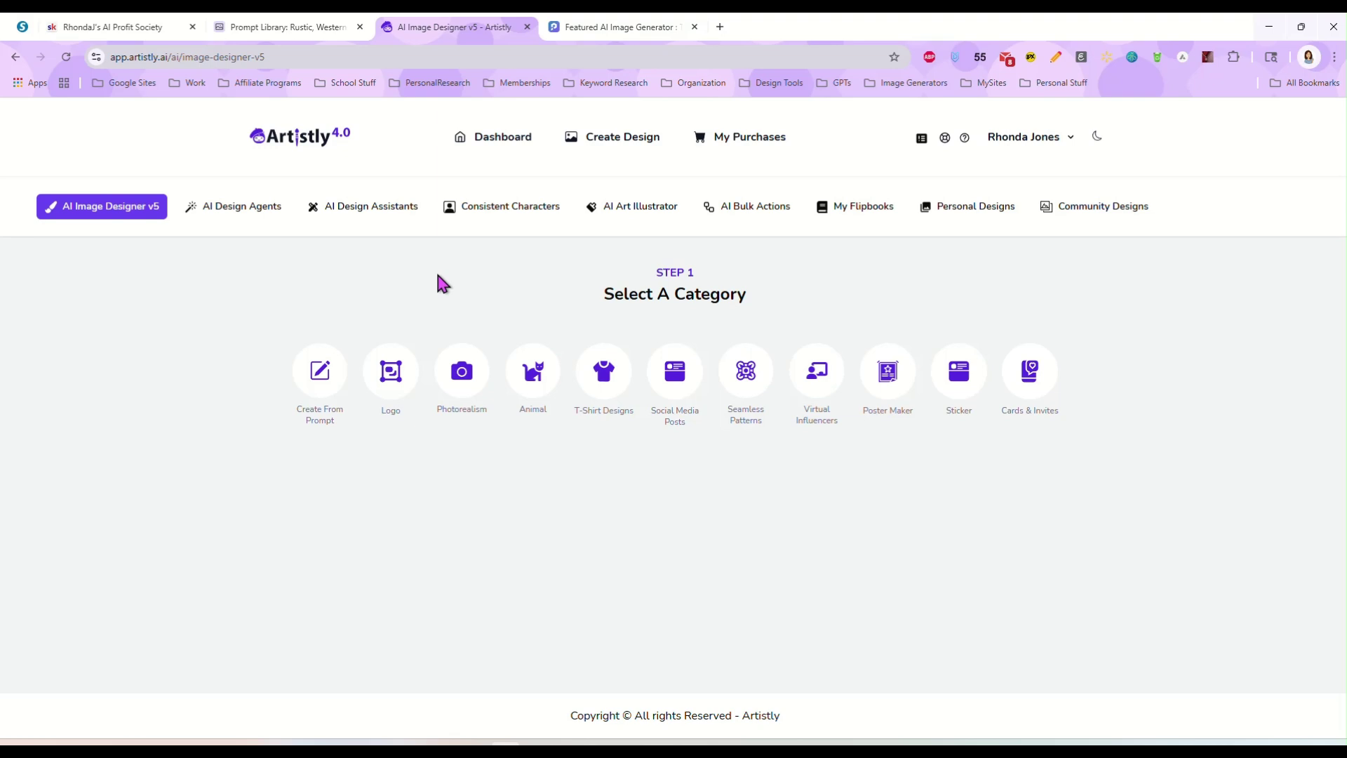
pyautogui.click(322, 372)
pyautogui.scroll(-3, 646, 428)
pyautogui.scroll(4, 727, 394)
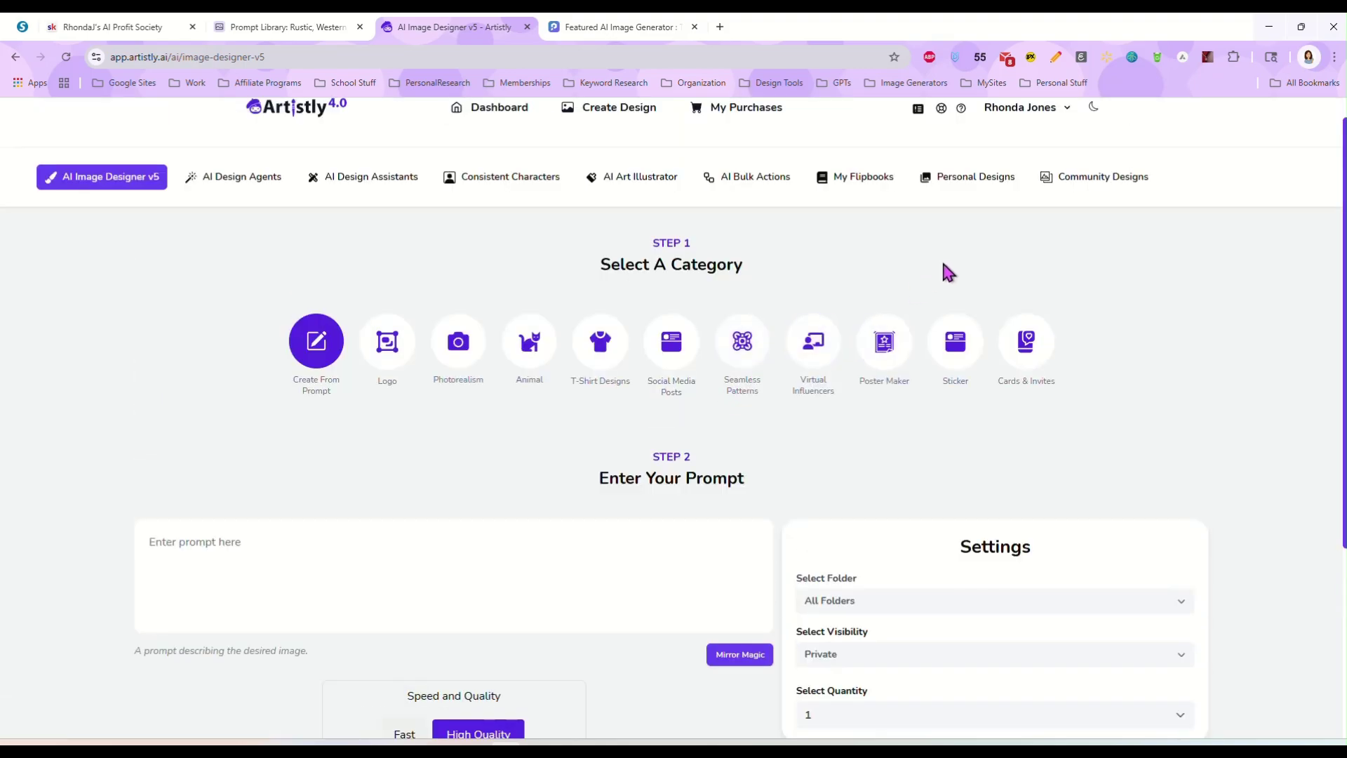
pyautogui.click(986, 185)
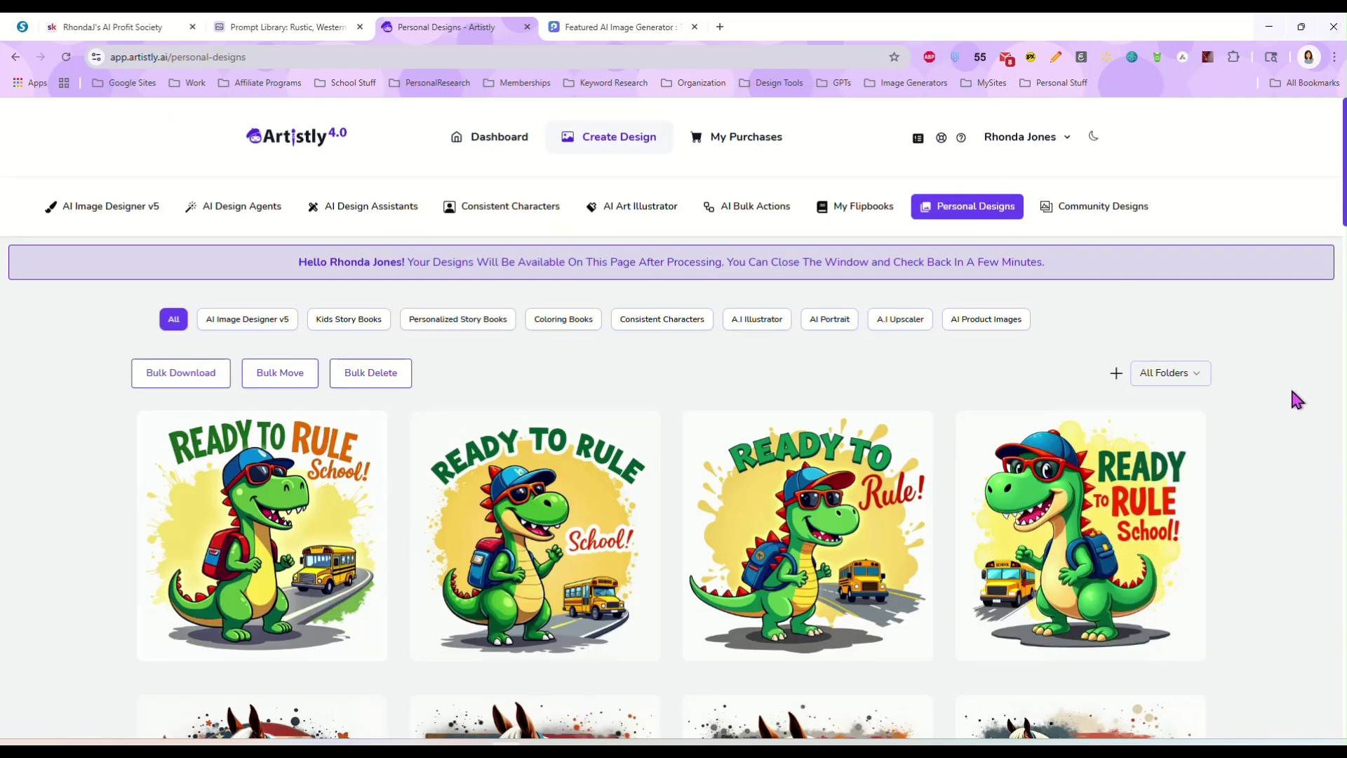
# Examine the earlier artwork in Personal Designs, loading more designs beyond the fisherman dad row.
pyautogui.scroll(-7, 1278, 384)
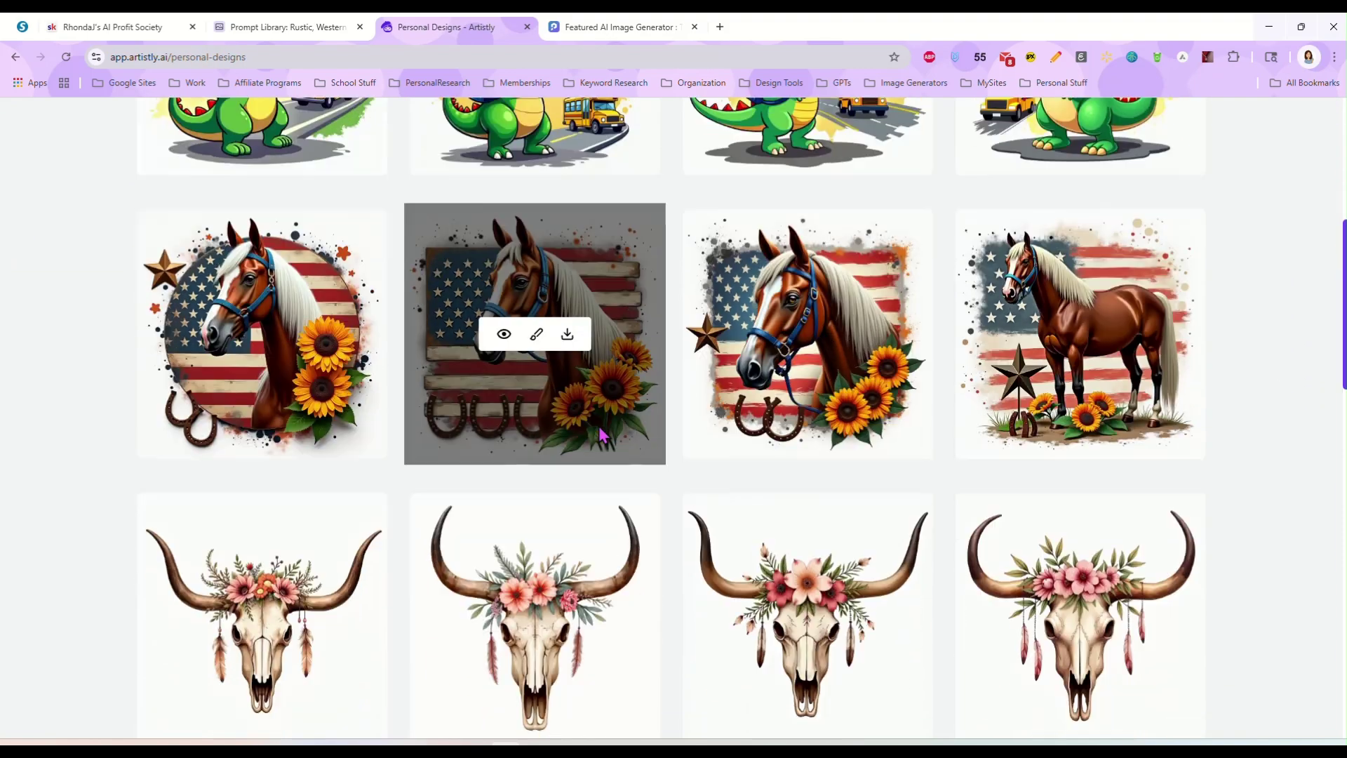
pyautogui.scroll(-9, 1220, 490)
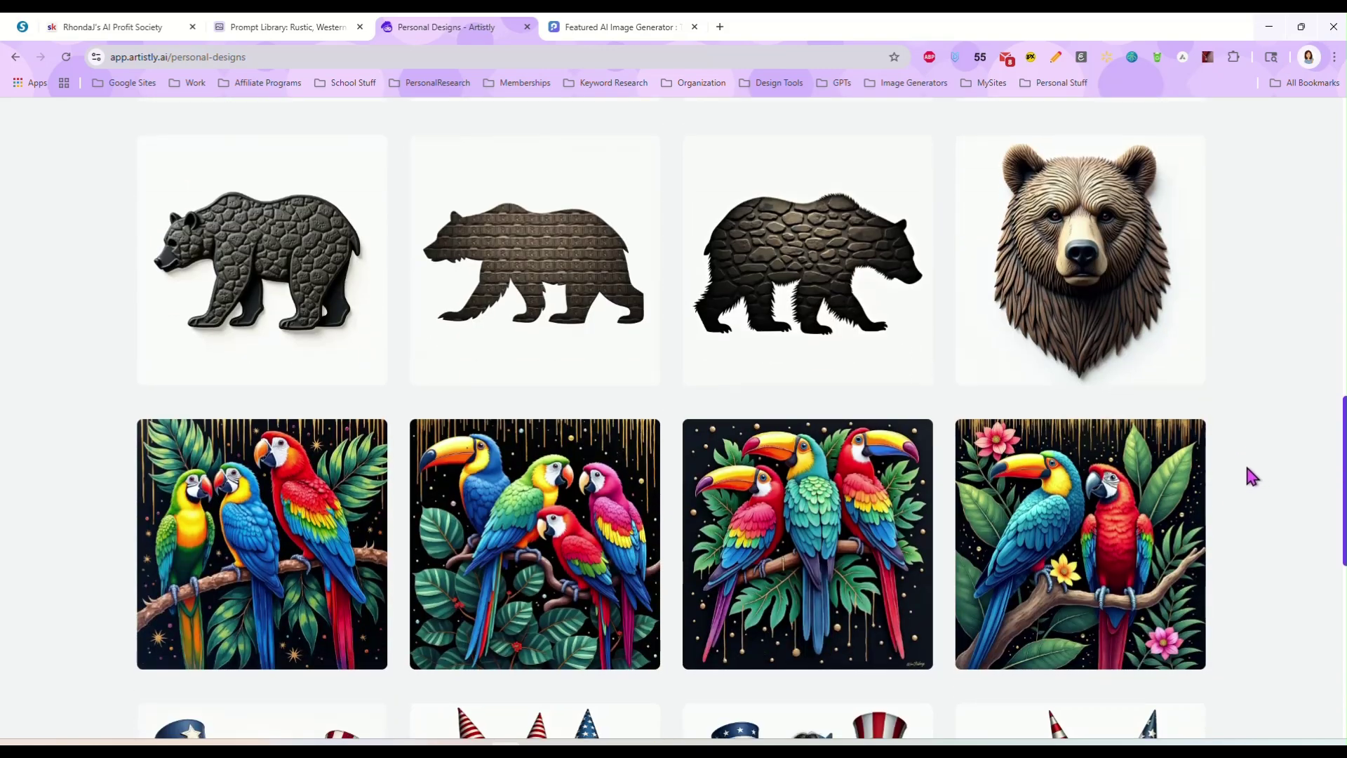
pyautogui.scroll(-8, 1248, 474)
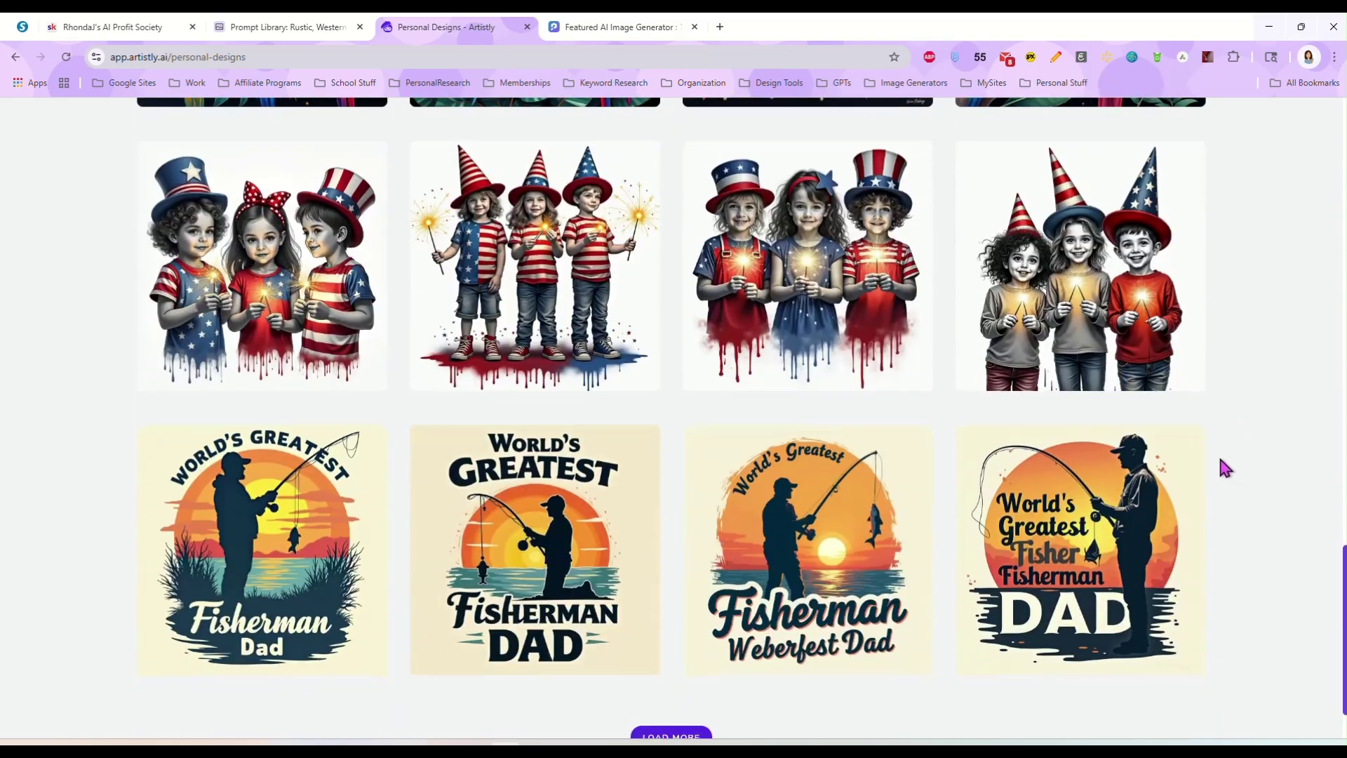
pyautogui.scroll(-2, 1223, 468)
pyautogui.click(698, 656)
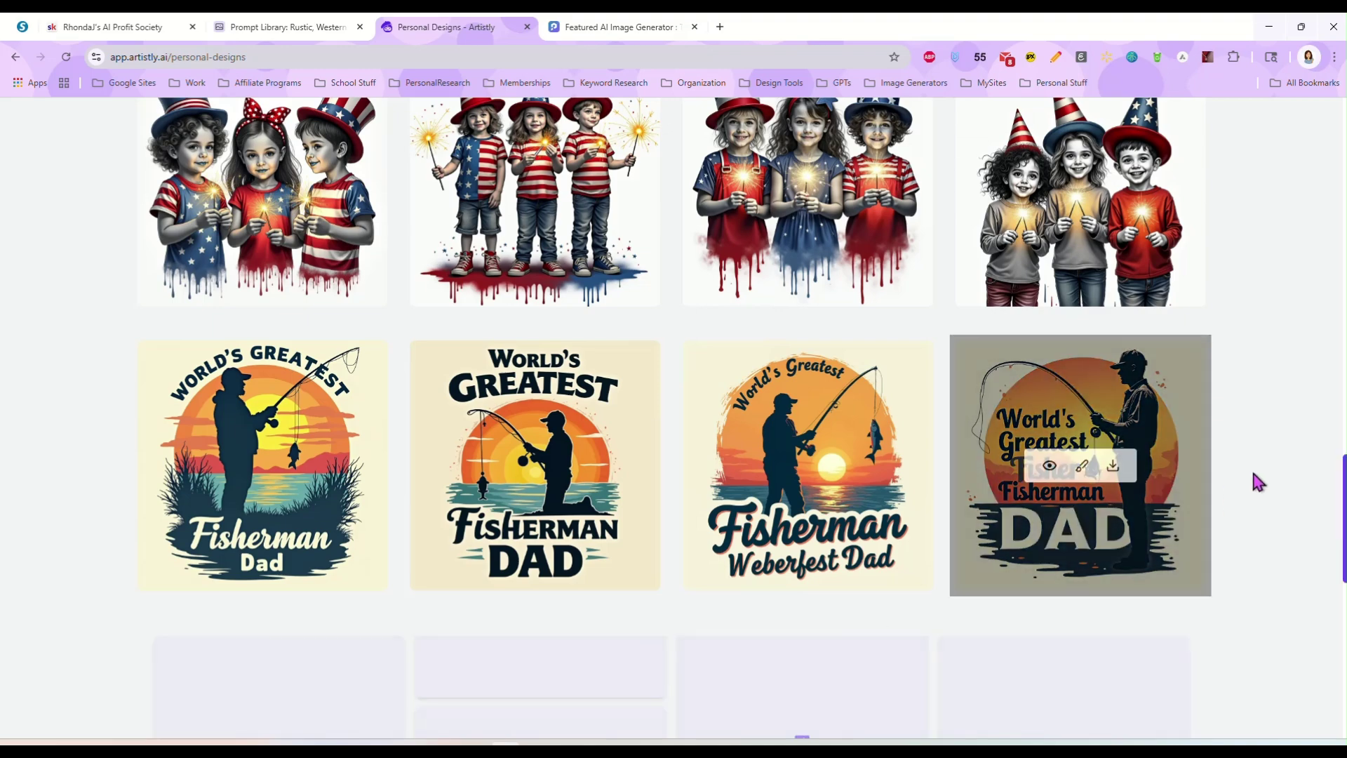
pyautogui.scroll(-4, 1262, 456)
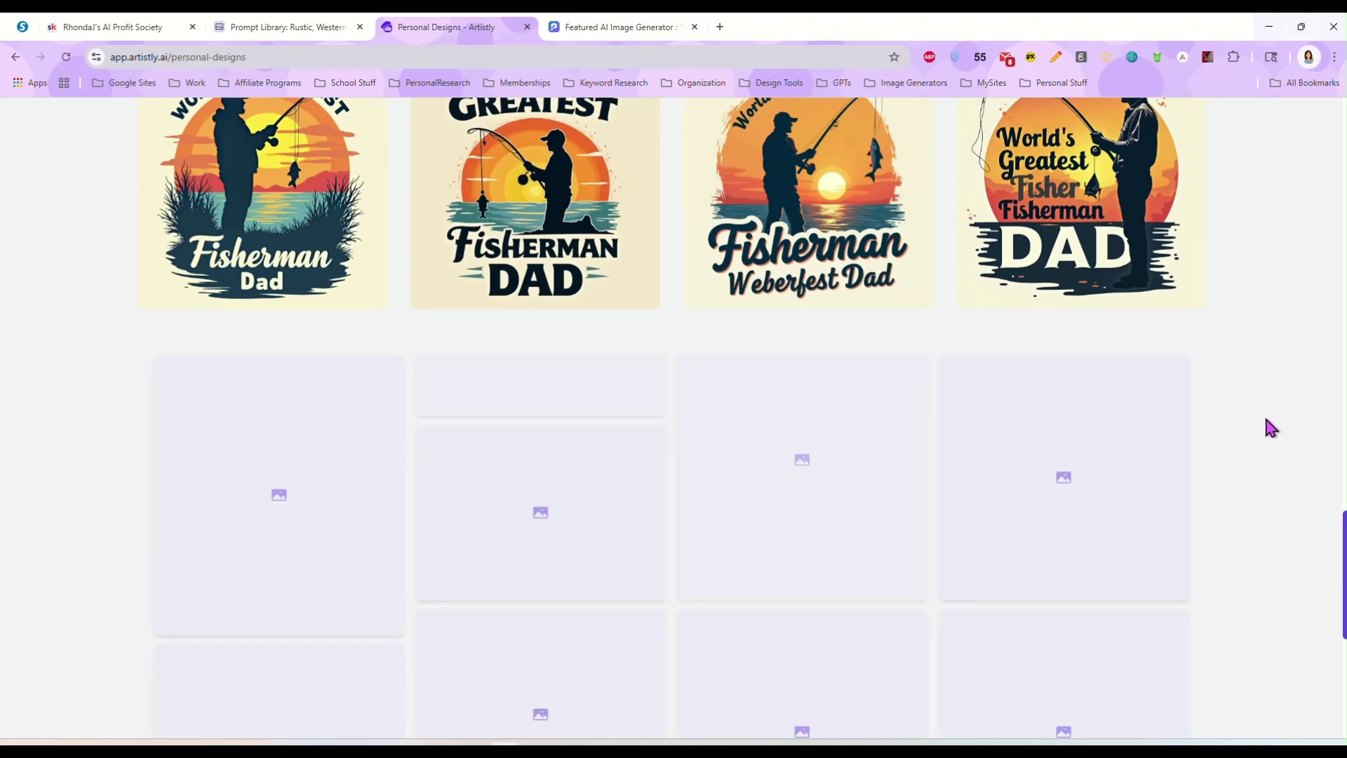
pyautogui.scroll(-6, 1261, 419)
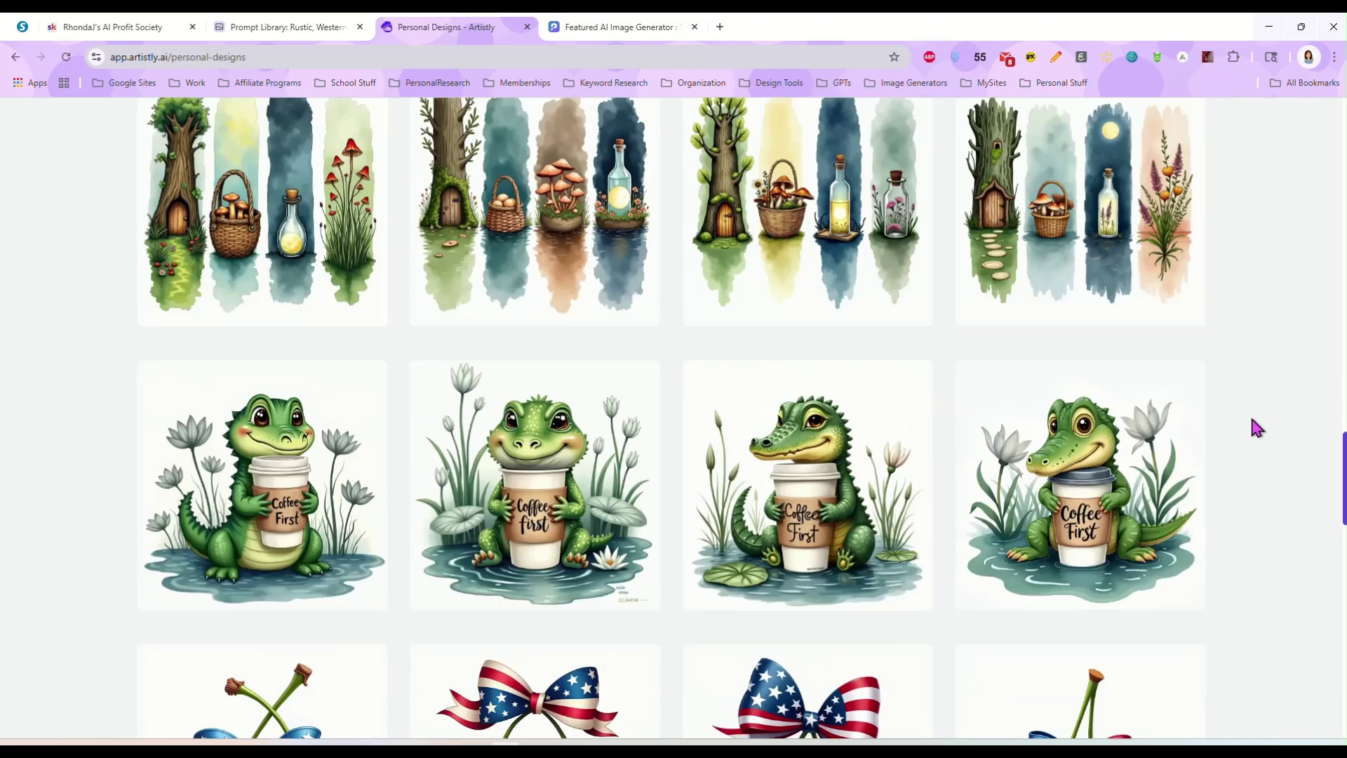
pyautogui.scroll(-1, 1256, 428)
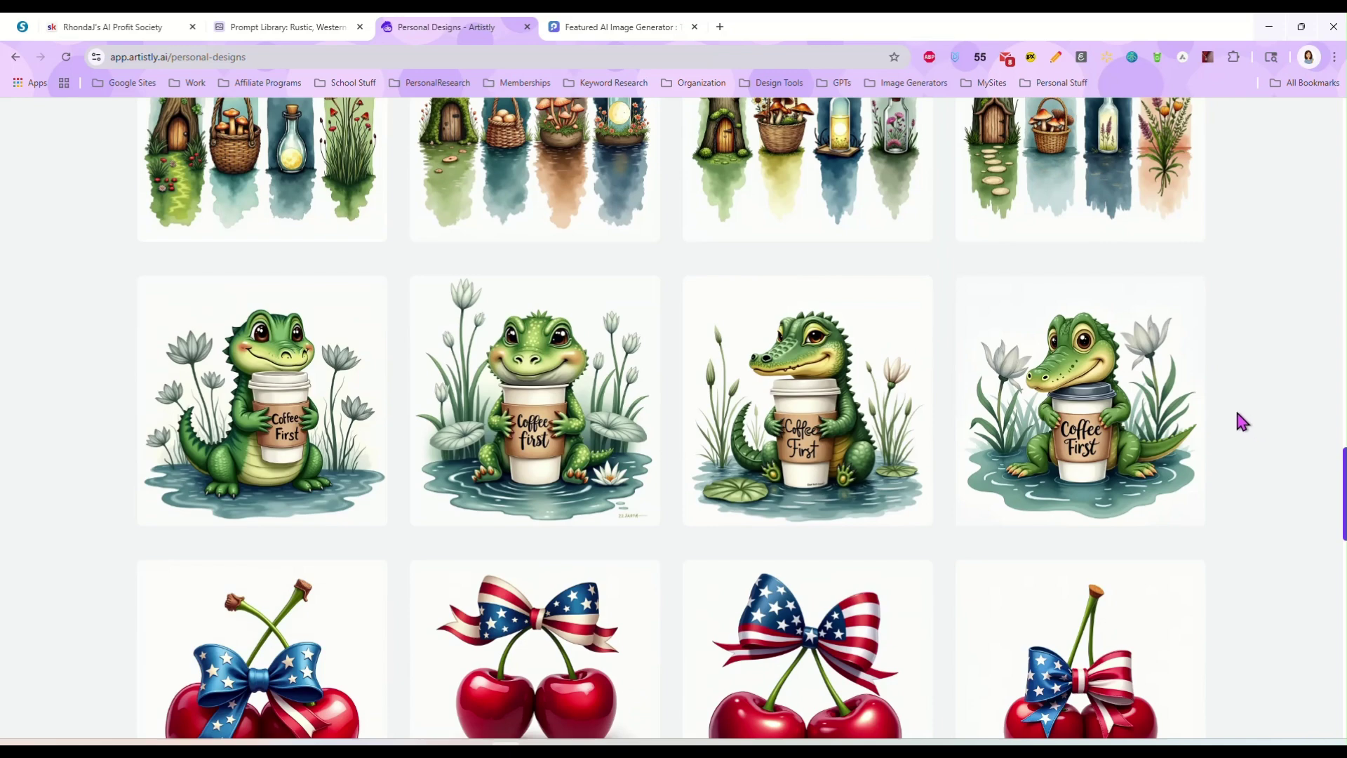
pyautogui.scroll(-8, 1237, 413)
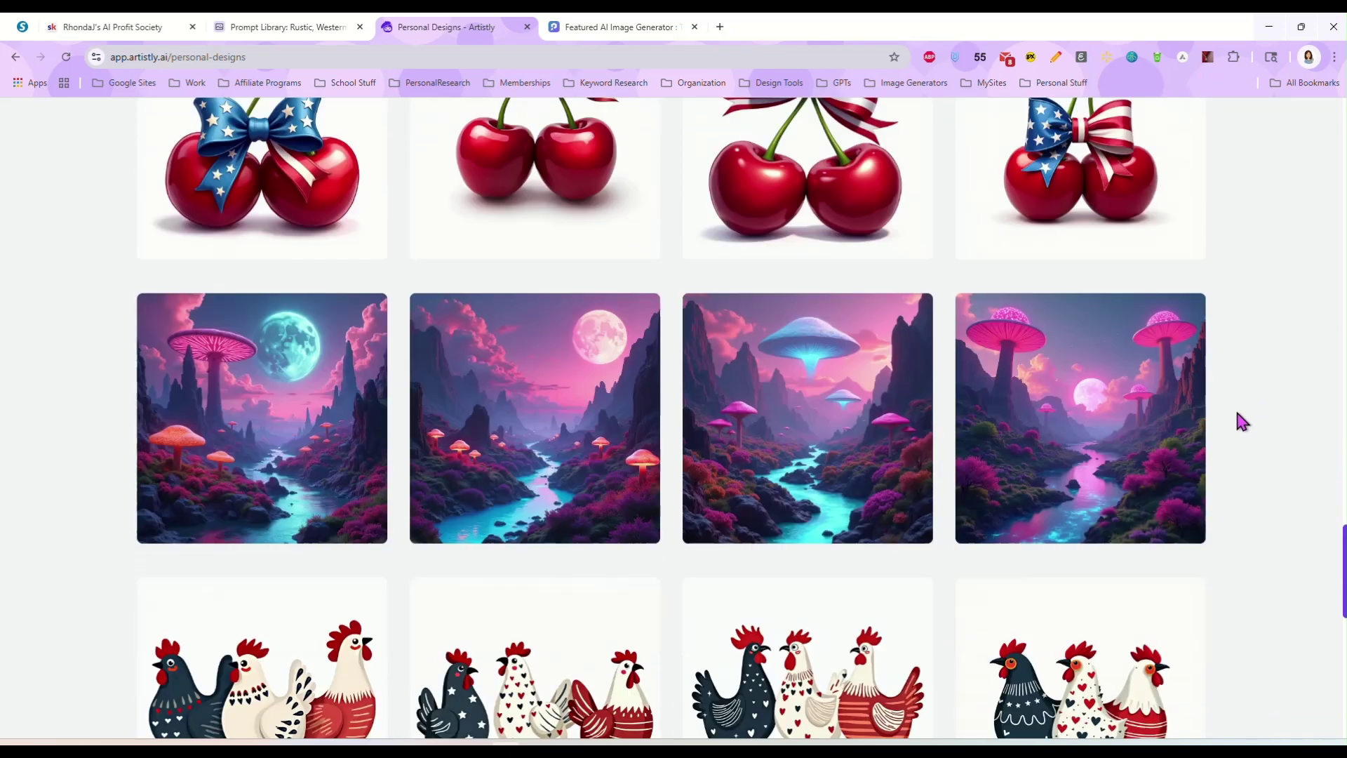
pyautogui.scroll(-7, 1237, 412)
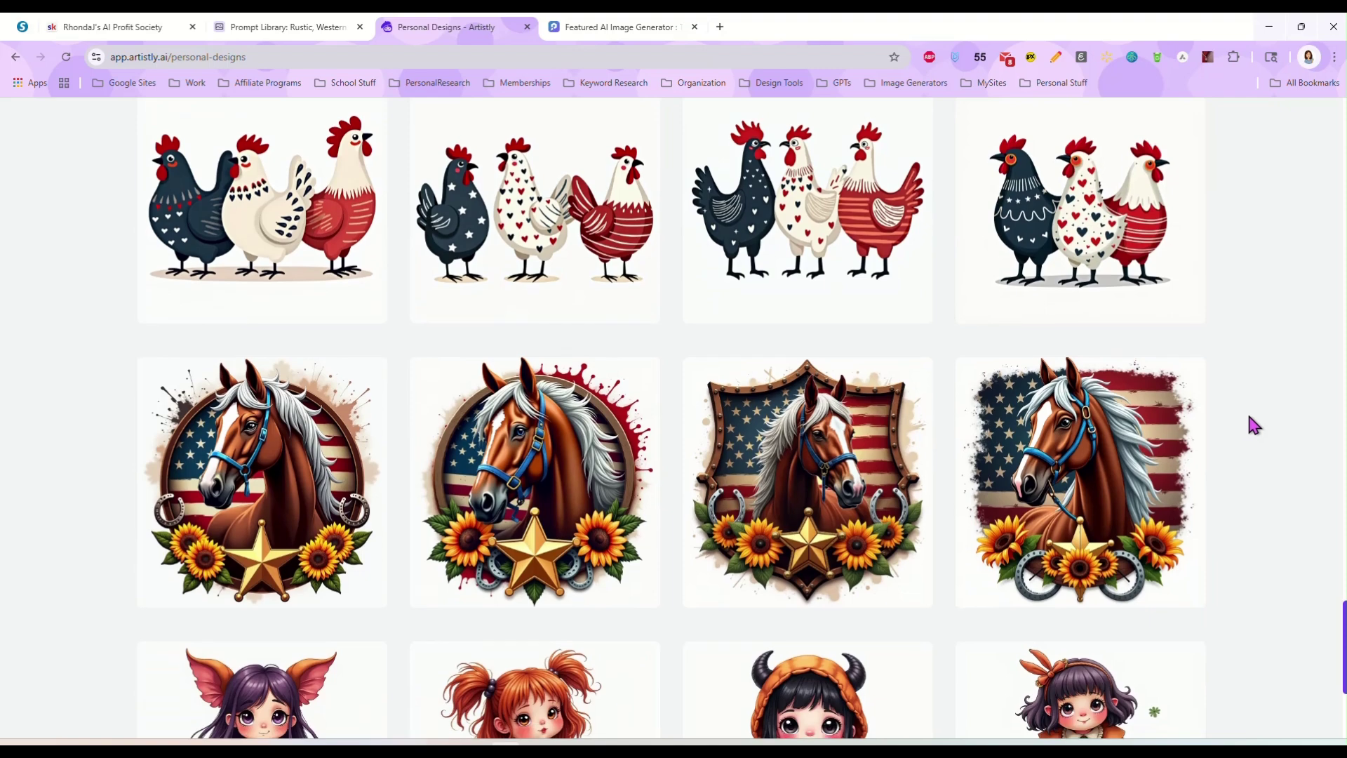
# Switch to the Airtable Prompt Library, close the Cow Skull - MidJourney record and browse the western and farmhouse prompt cards.
pyautogui.click(322, 27)
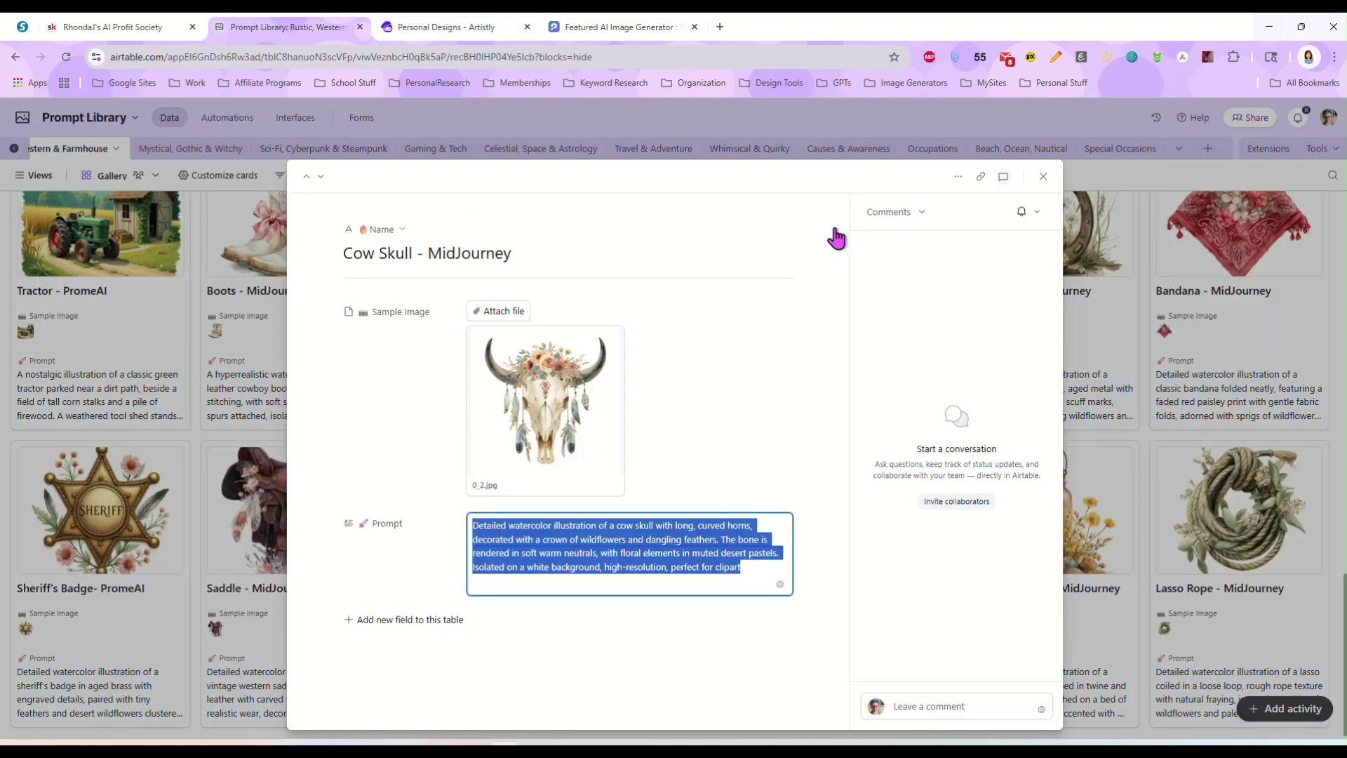
pyautogui.click(1042, 178)
pyautogui.scroll(5, 395, 264)
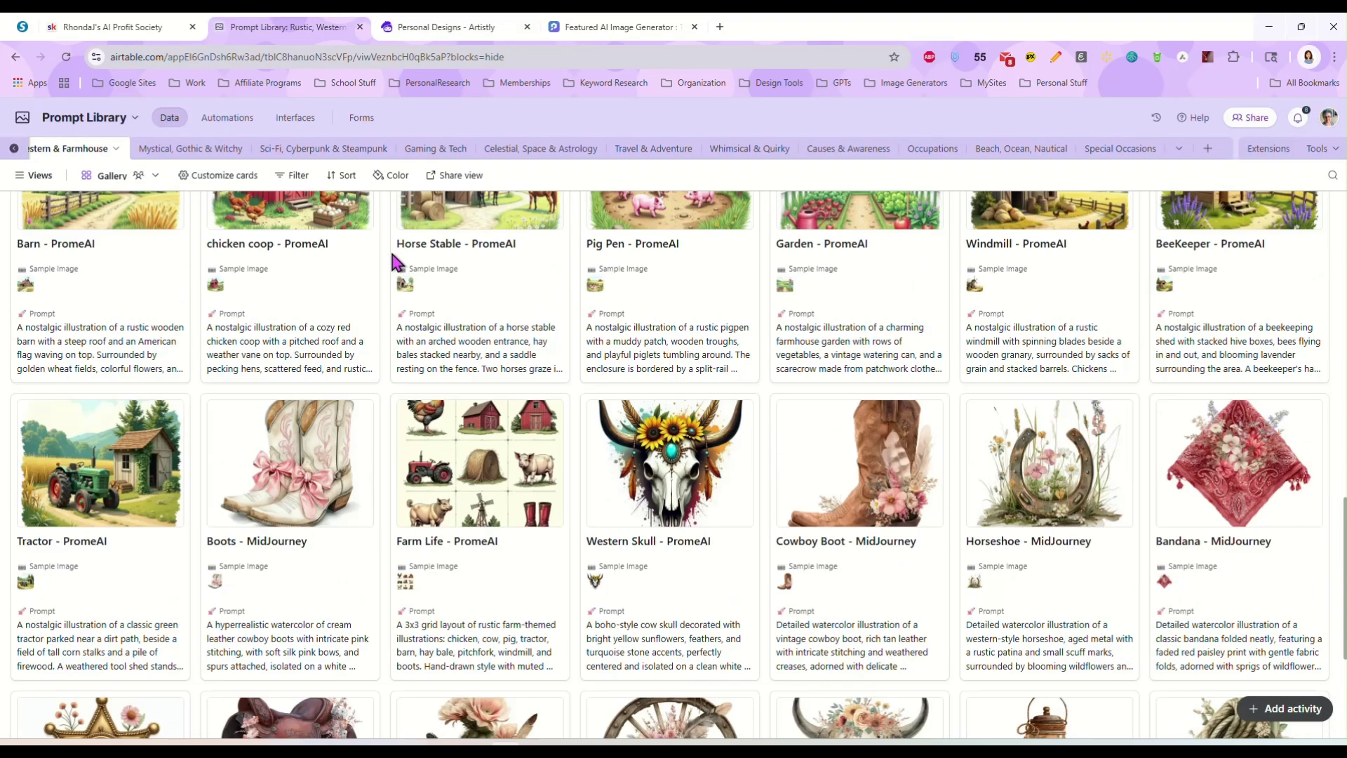
# Return to Artistly's Personal Designs and review the patriotic horse, chicken and coffee alligator designs again.
pyautogui.click(424, 27)
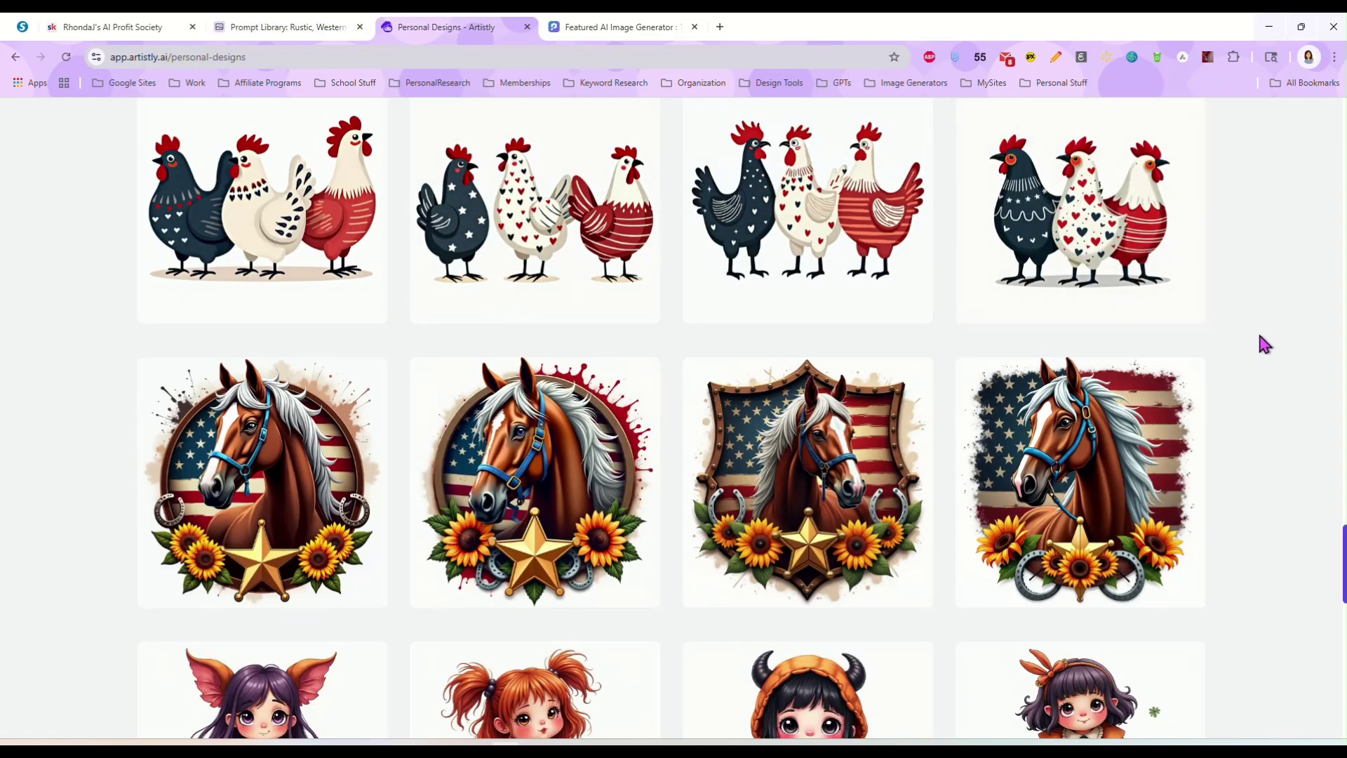
pyautogui.scroll(12, 1248, 359)
pyautogui.scroll(-10, 1251, 366)
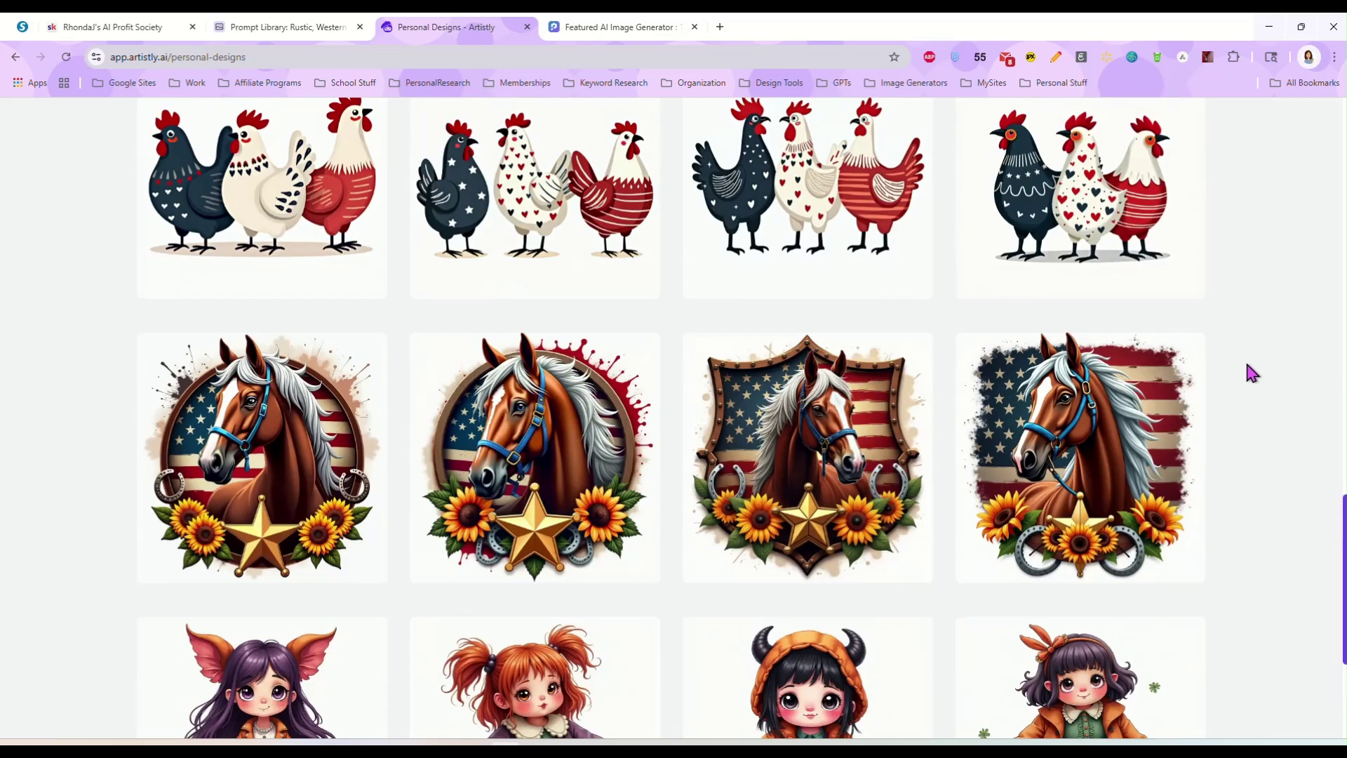
pyautogui.scroll(8, 1241, 365)
pyautogui.scroll(10, 1241, 370)
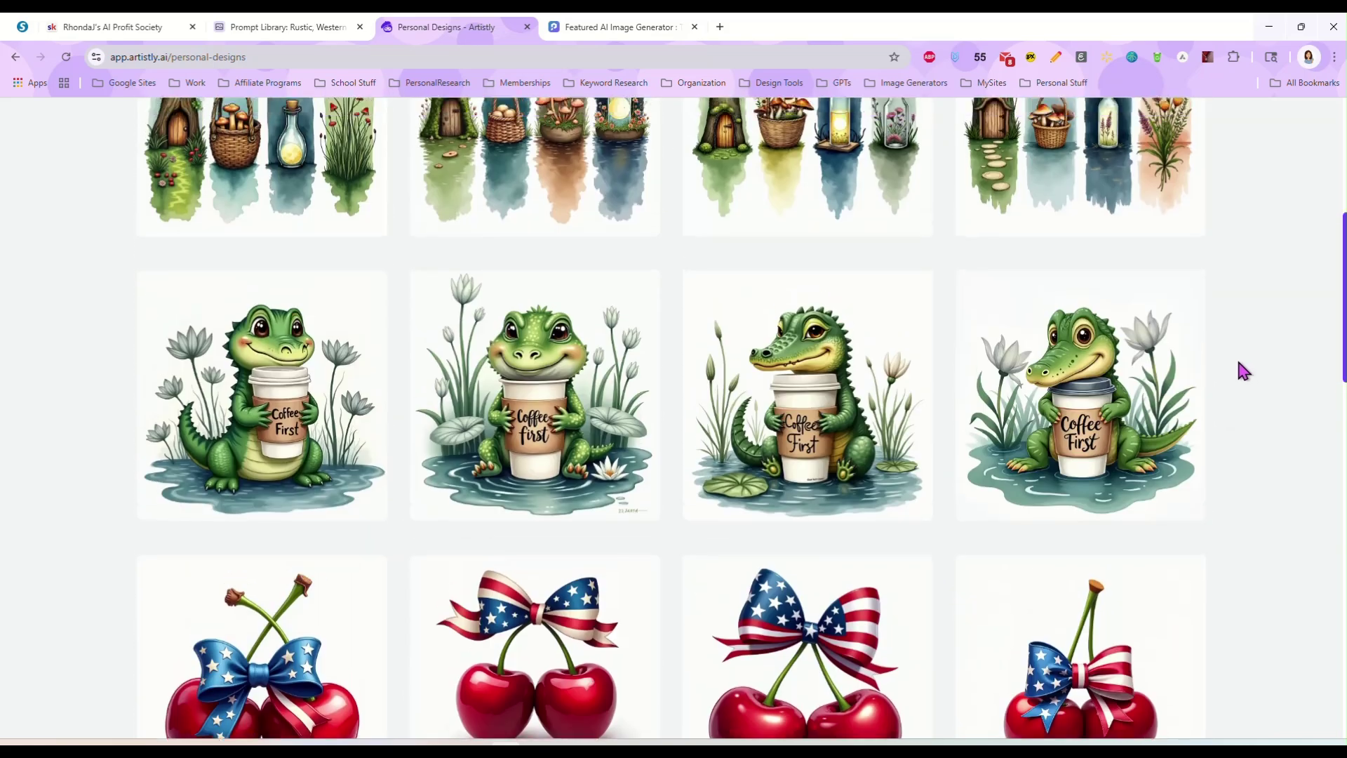